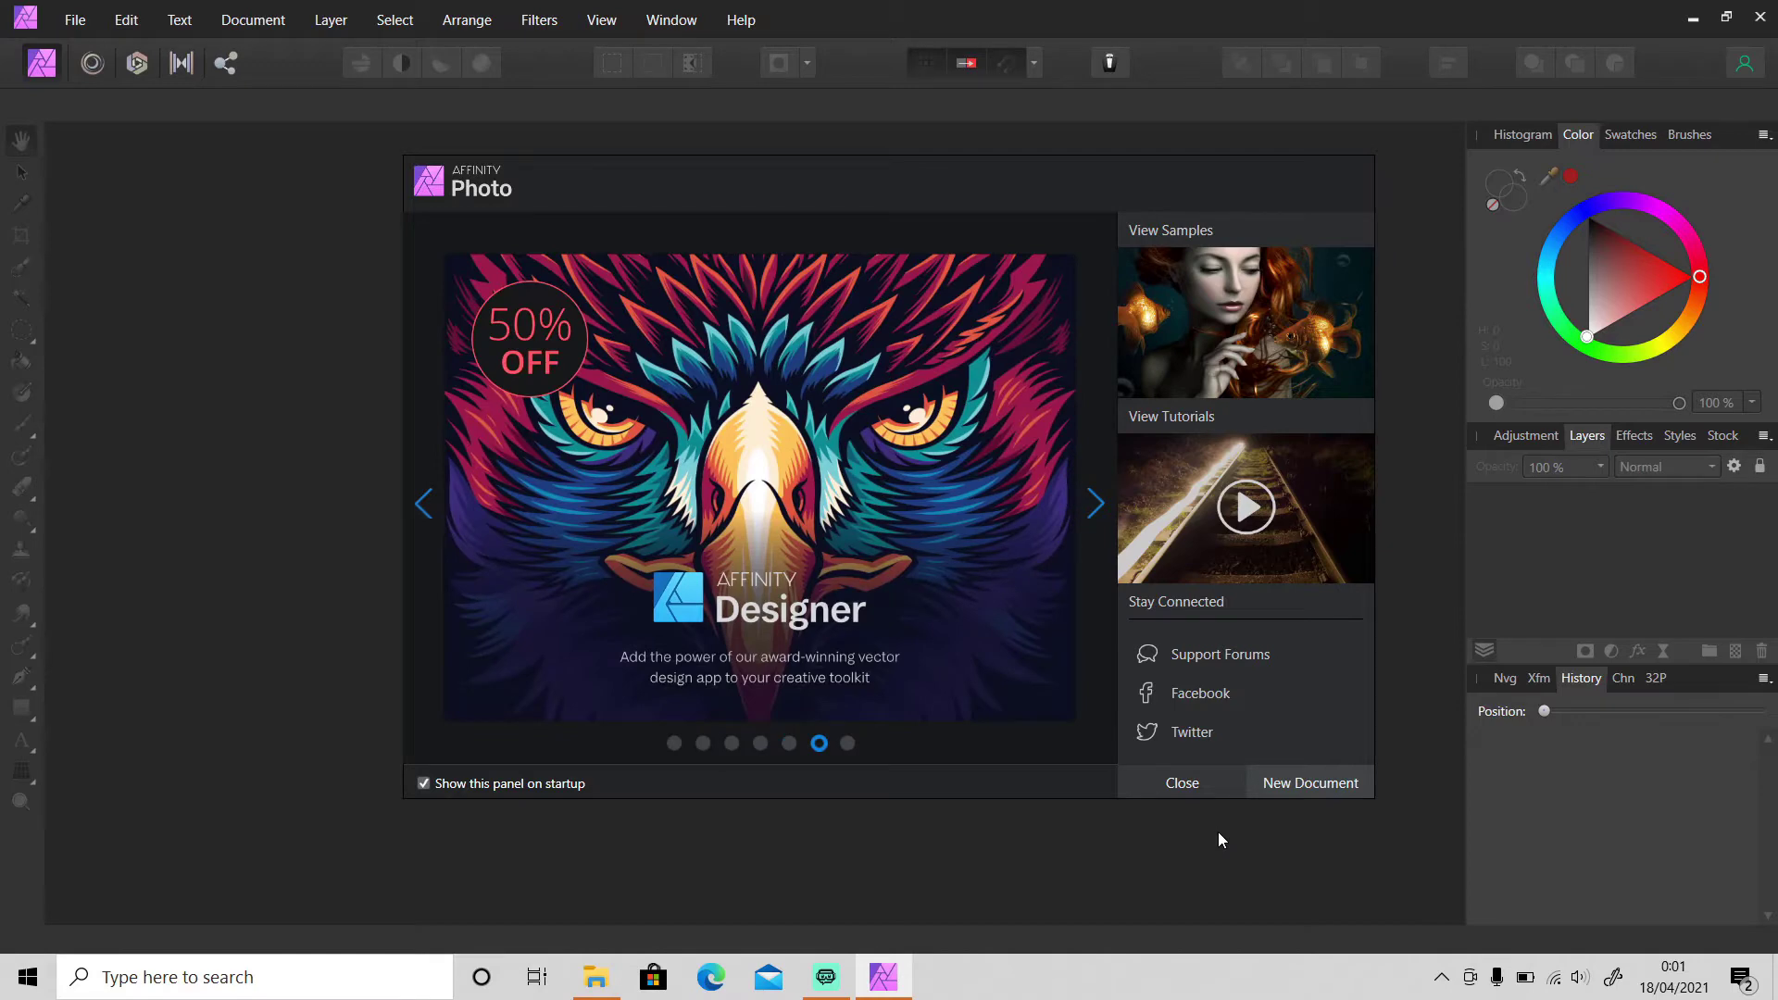
Open the Downloads folder in File Explorer from the taskbar.
{"action": "left_click", "coordinate": [595, 977]}
Drag the katie-treadway giraffe photo from Downloads into Affinity Photo as a new document.
{"action": "left_click", "coordinate": [637, 451]}
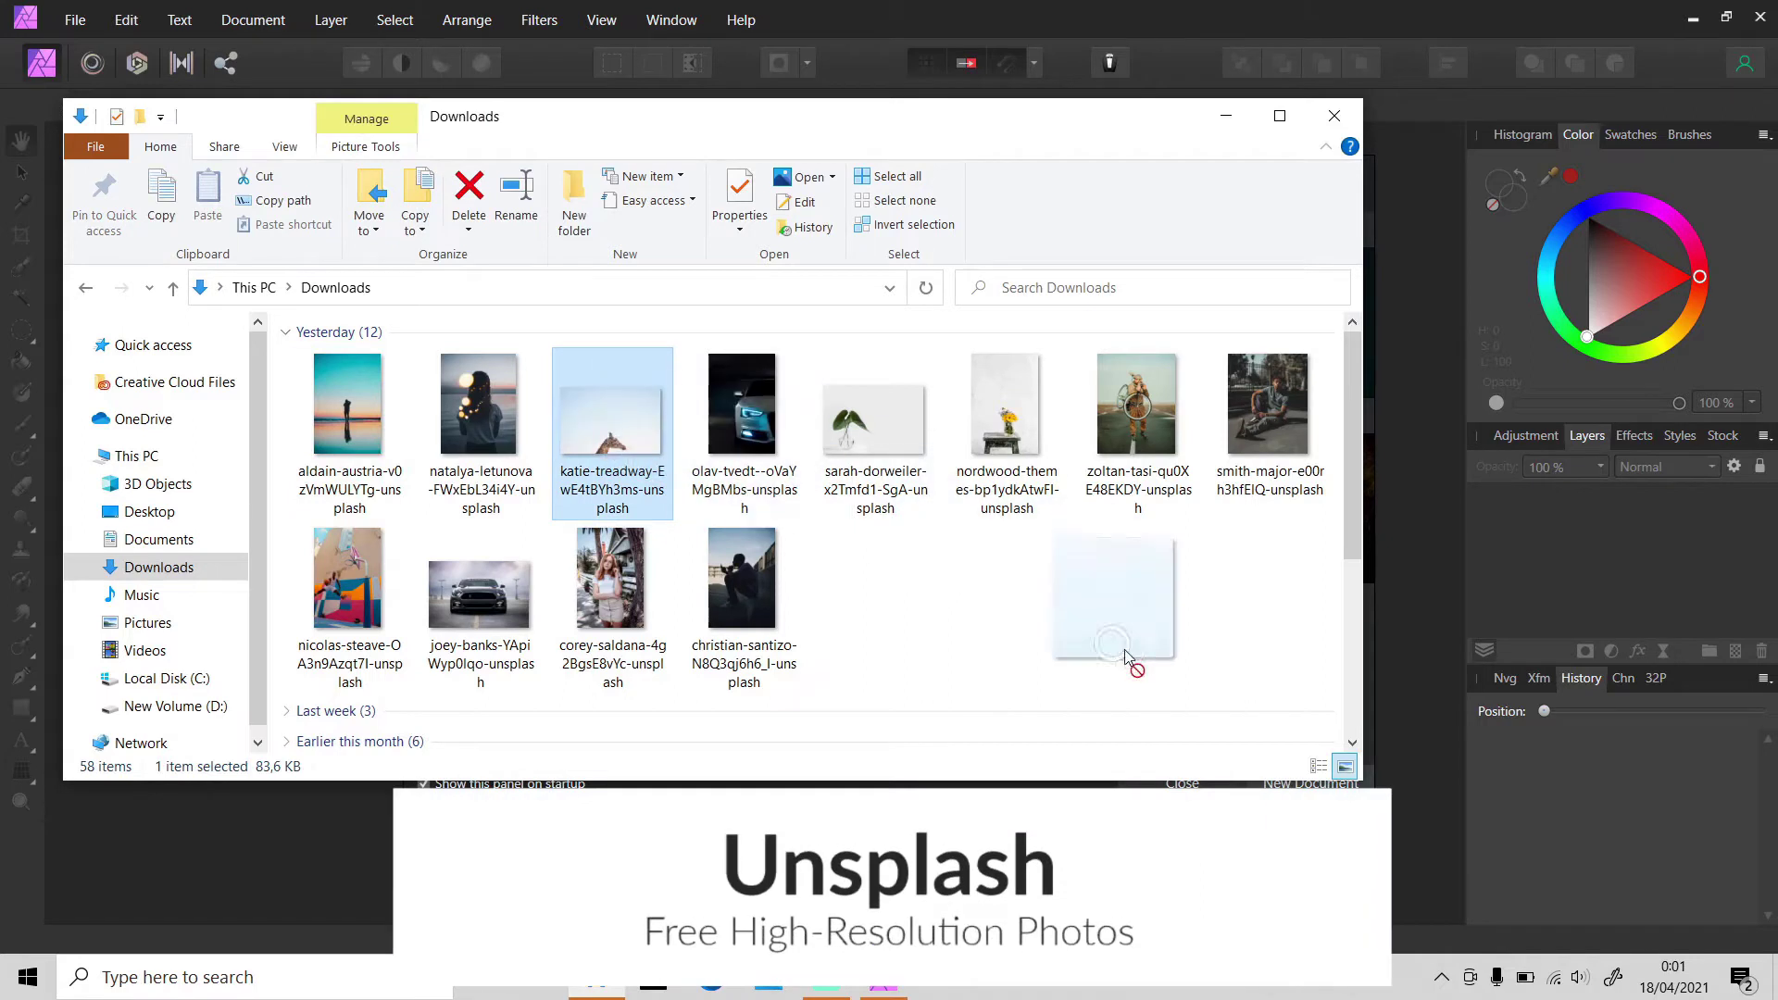
{"action": "left_click_drag", "start_coordinate": [619, 452], "coordinate": [1565, 852]}
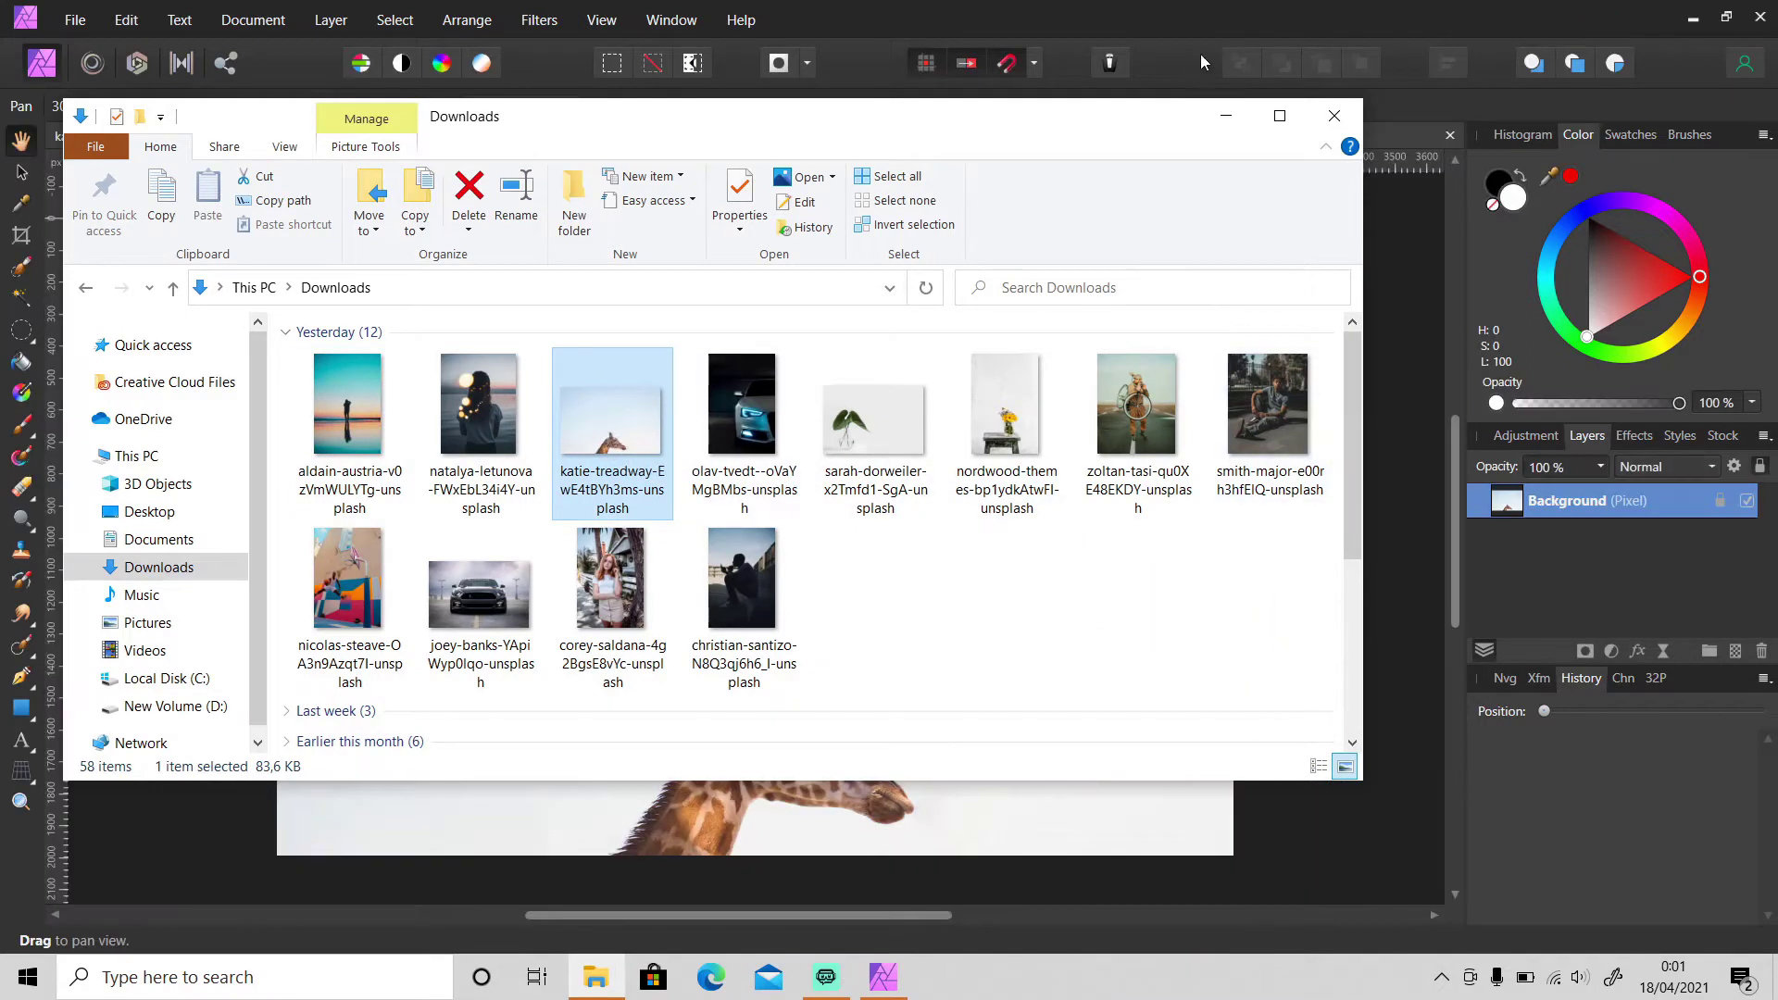
{"action": "left_click", "coordinate": [1180, 29]}
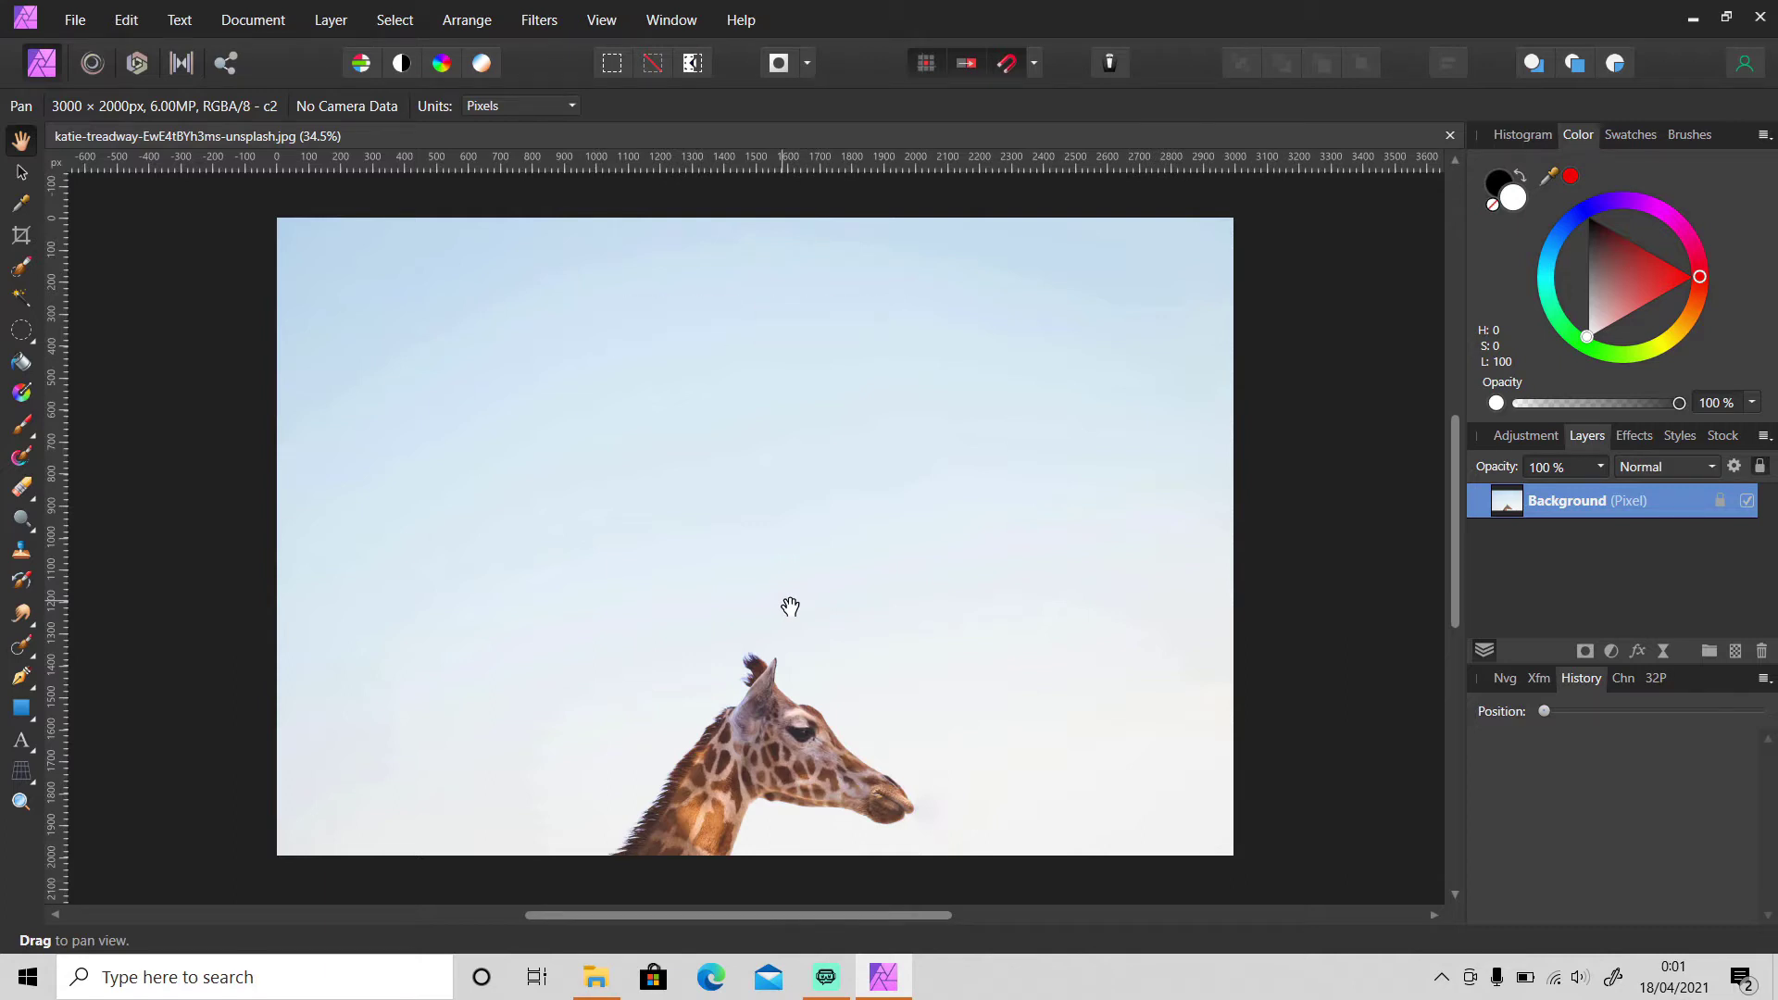
Draw a circle over the giraffe's head and convert it to a text path.
{"action": "left_click", "coordinate": [16, 718]}
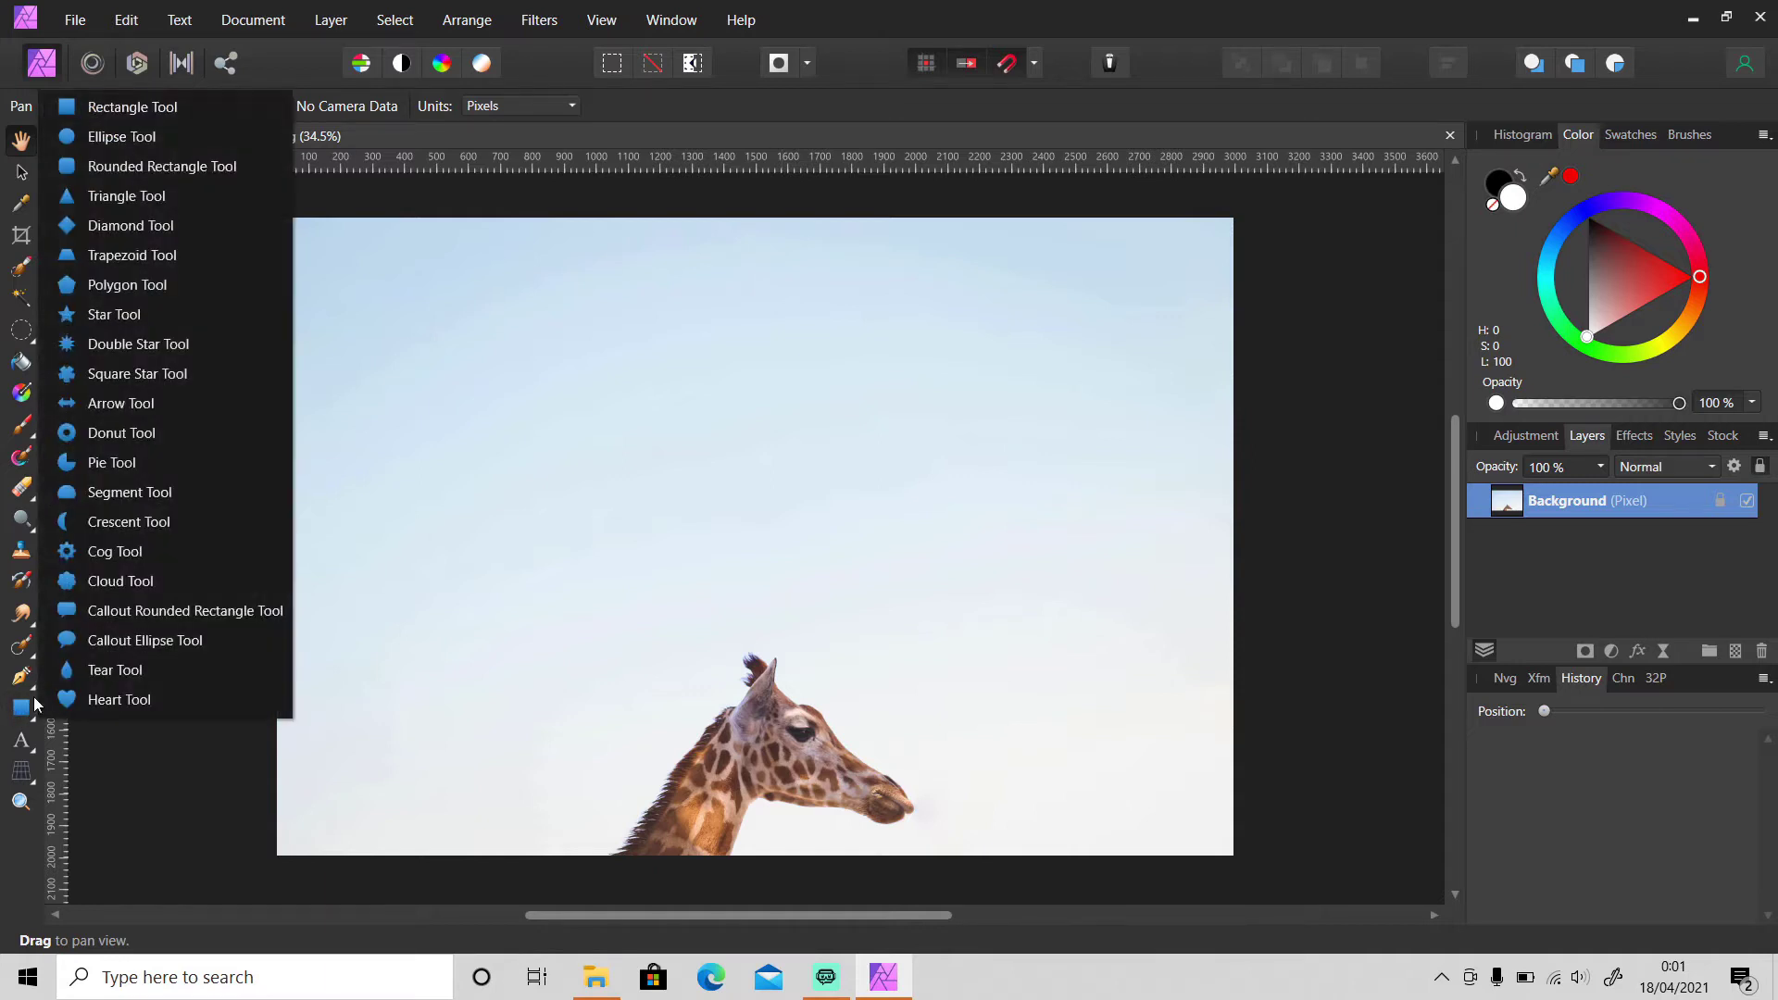
{"action": "left_click", "coordinate": [143, 143]}
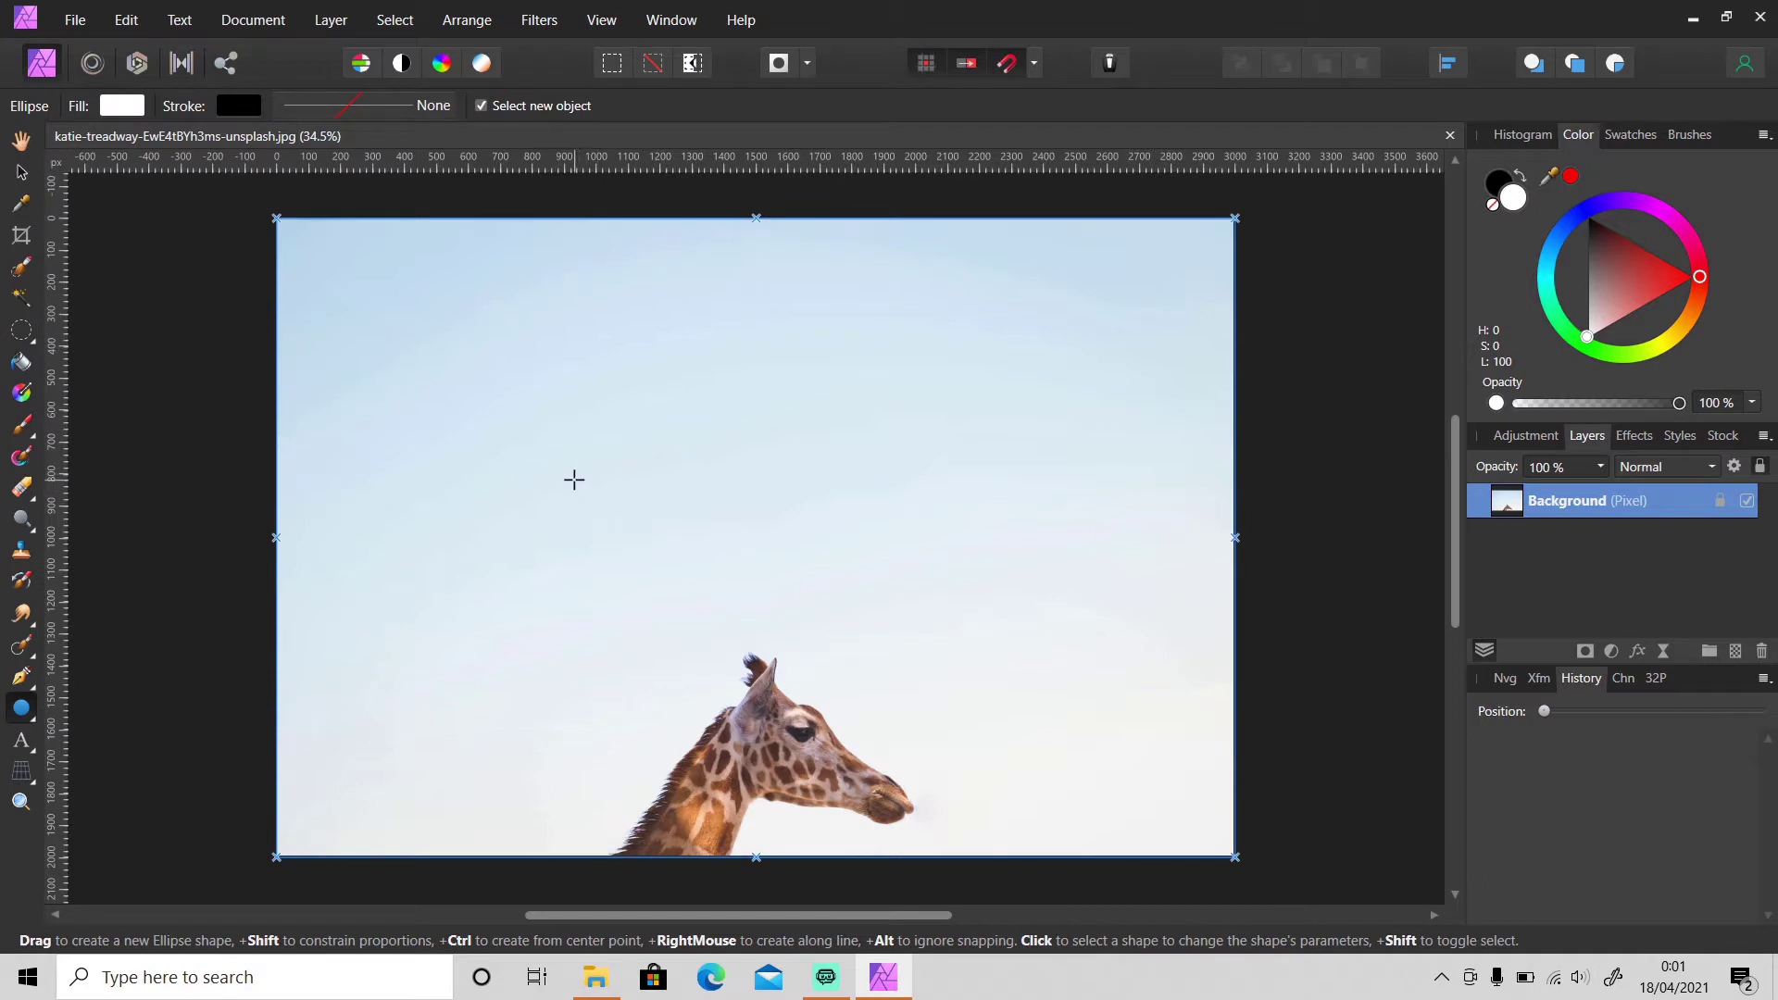
{"action": "mouse_move", "coordinate": [574, 480]}
{"action": "left_mouse_down"}
{"action": "mouse_move", "coordinate": [788, 706]}
{"action": "mouse_move", "coordinate": [917, 807]}
{"action": "left_mouse_up"}
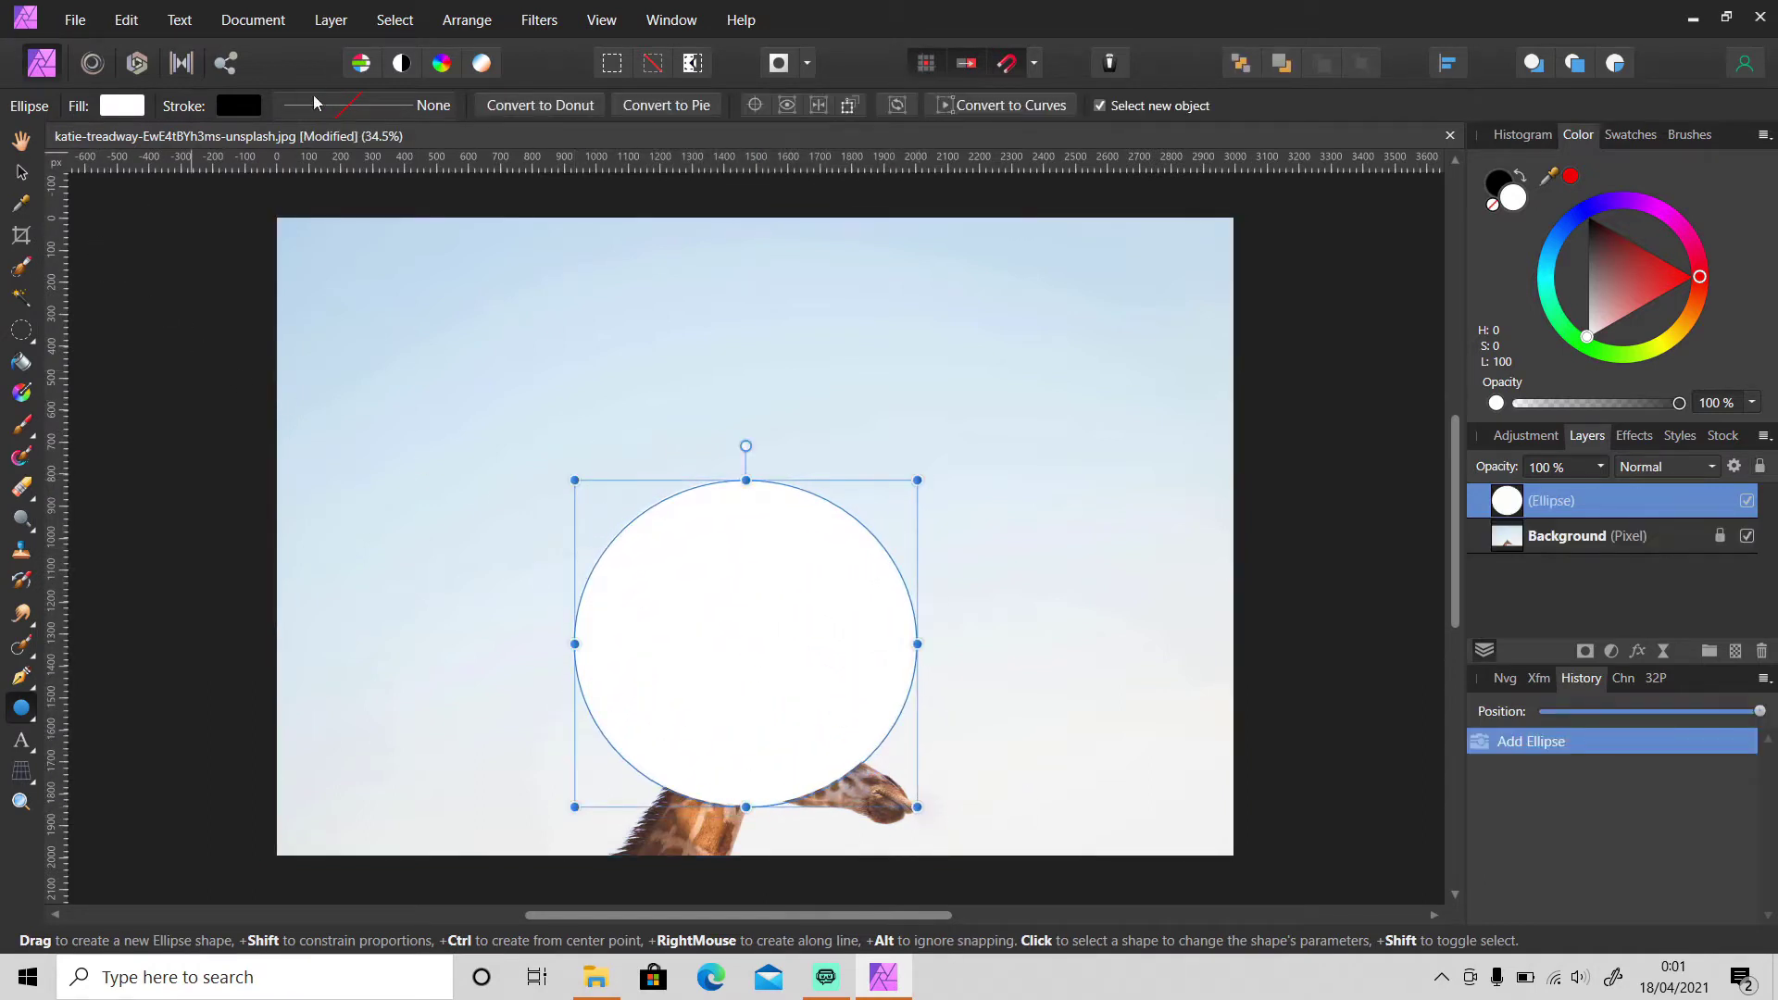
{"action": "left_click", "coordinate": [331, 20]}
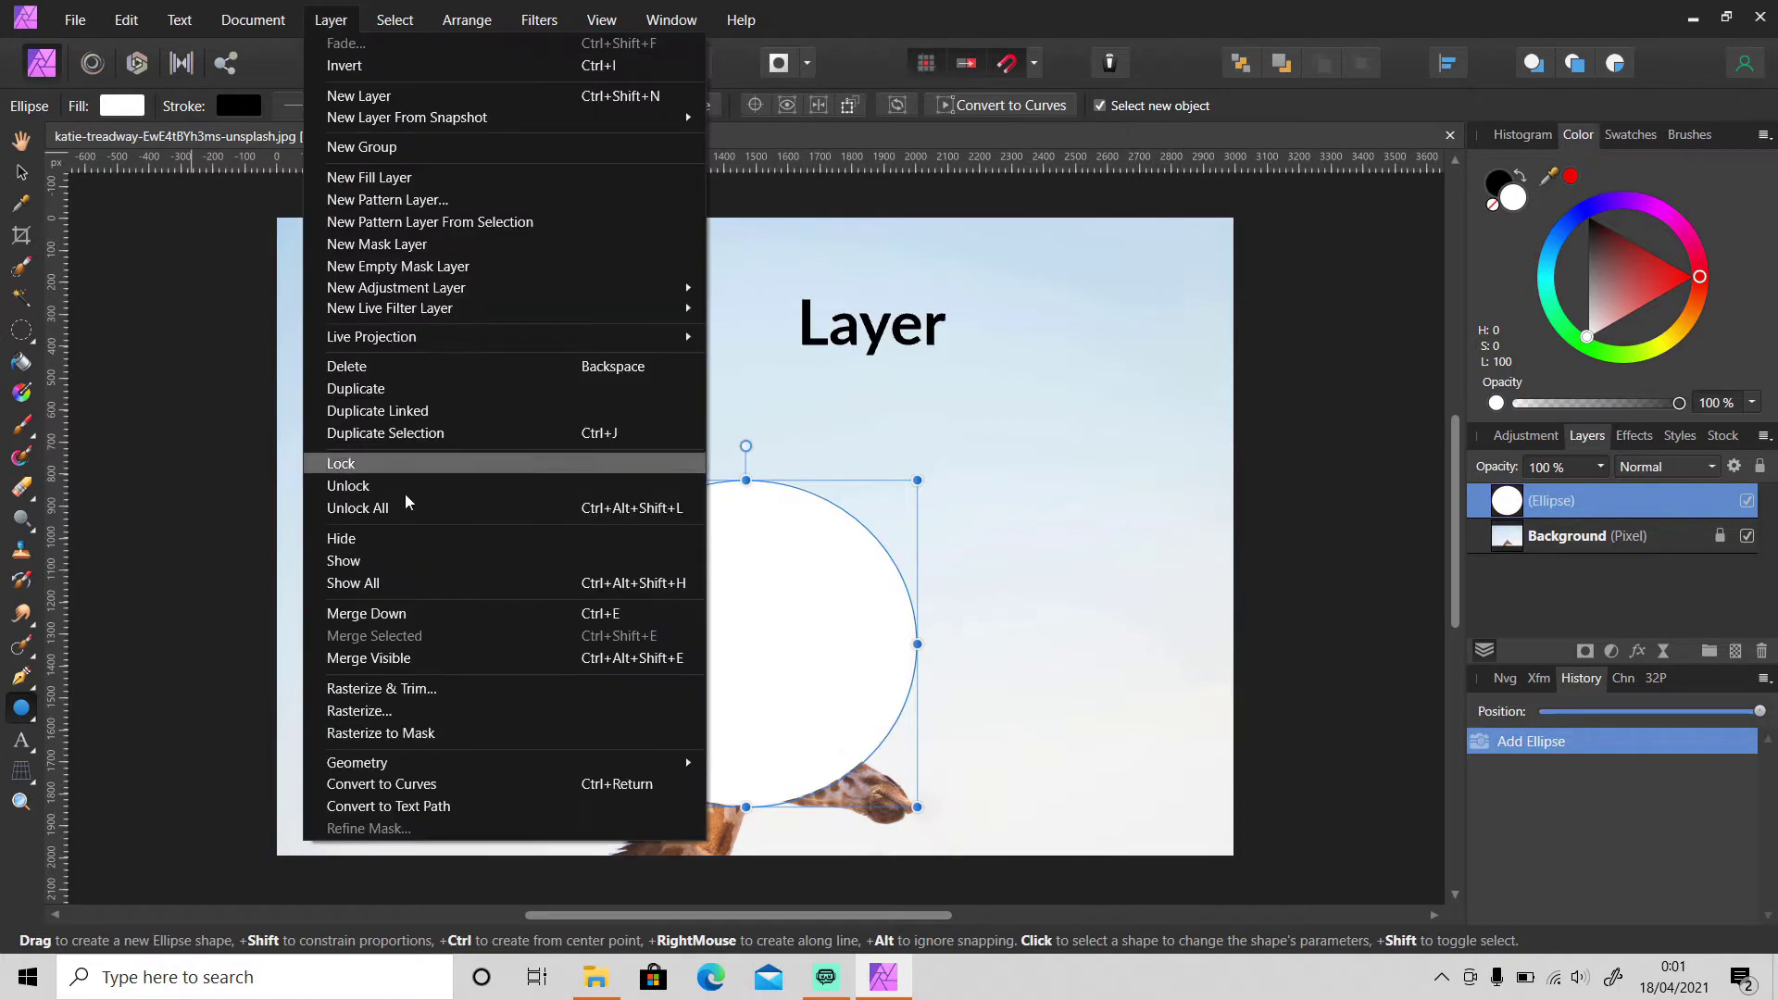
{"action": "left_click", "coordinate": [432, 807]}
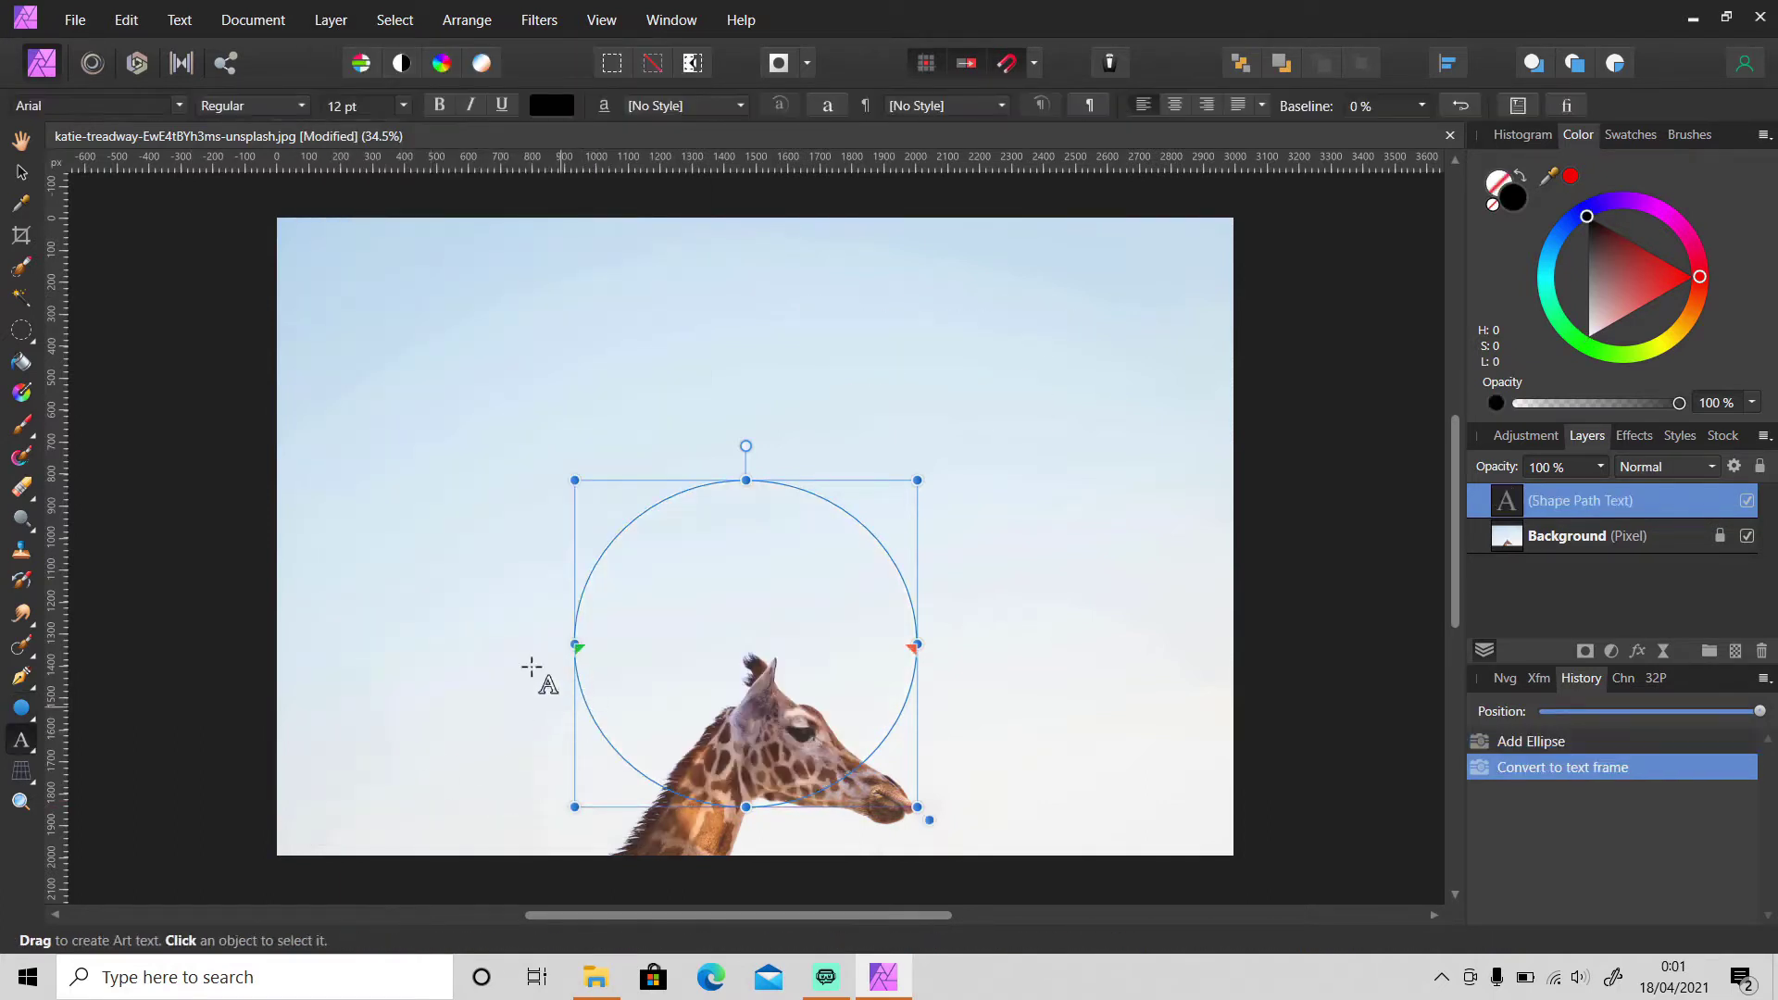
Type 'WHAT A NICE DAY' along the circle in 96 pt Bold.
{"action": "left_click", "coordinate": [403, 106]}
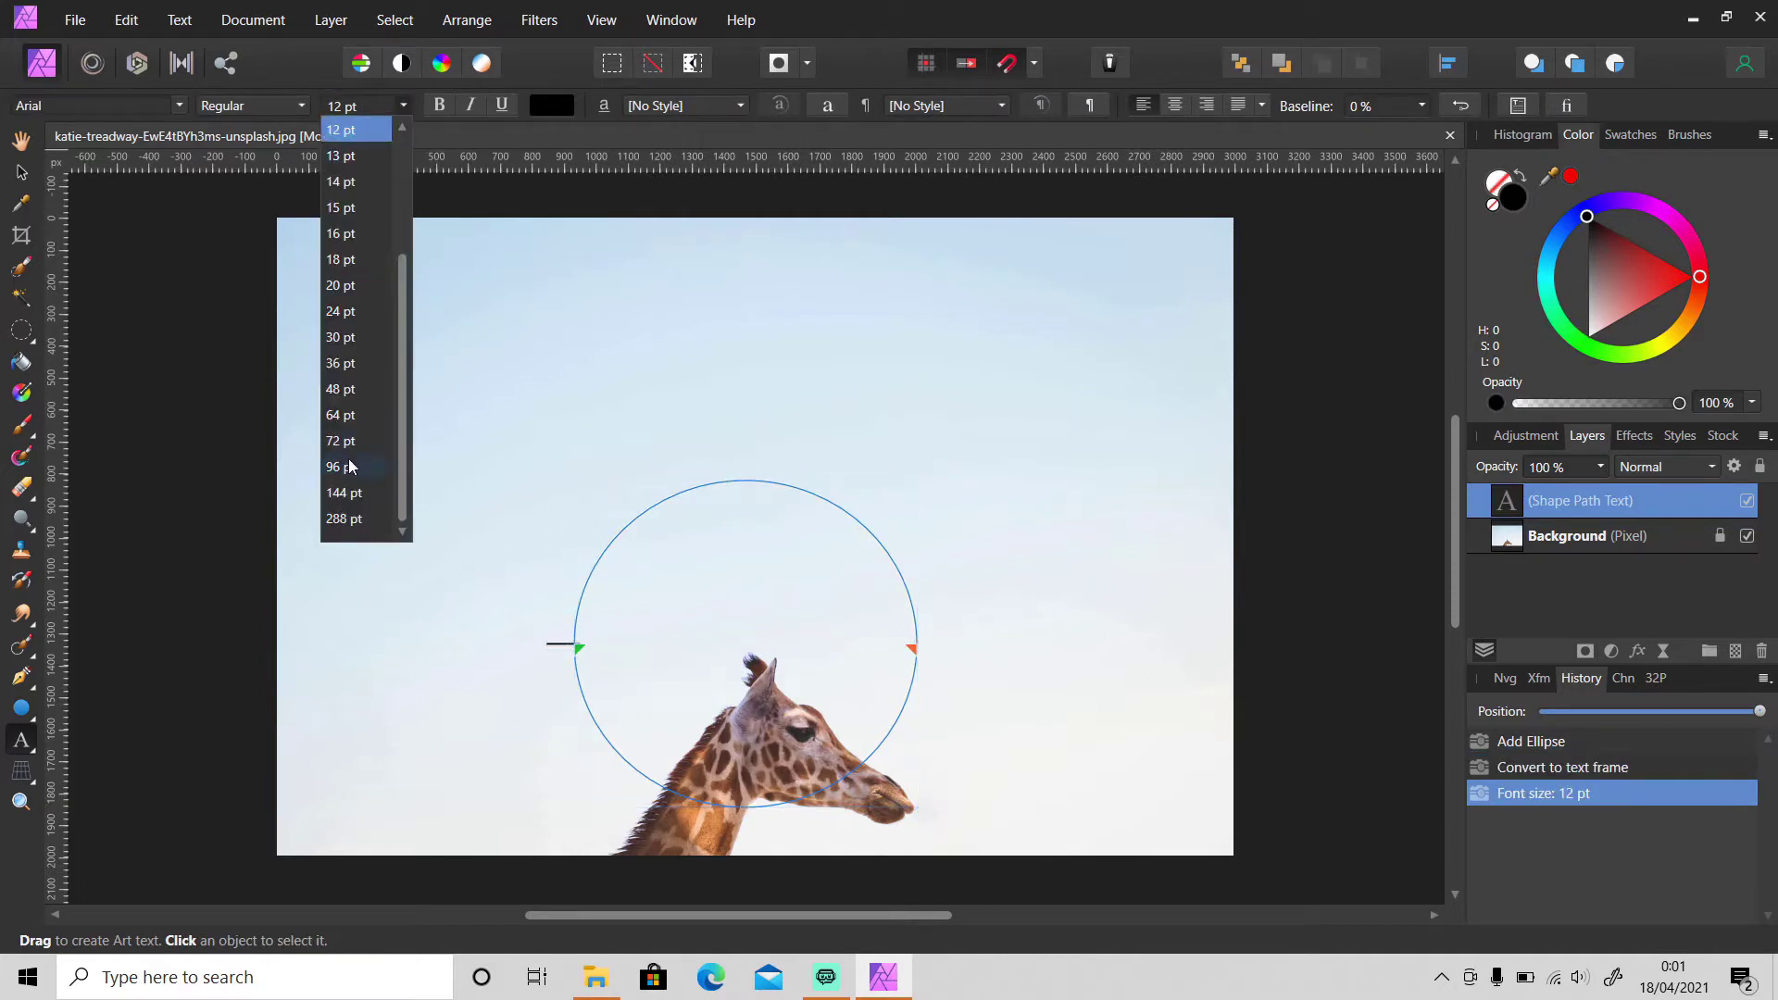
{"action": "left_click", "coordinate": [351, 468]}
{"action": "left_click", "coordinate": [278, 106]}
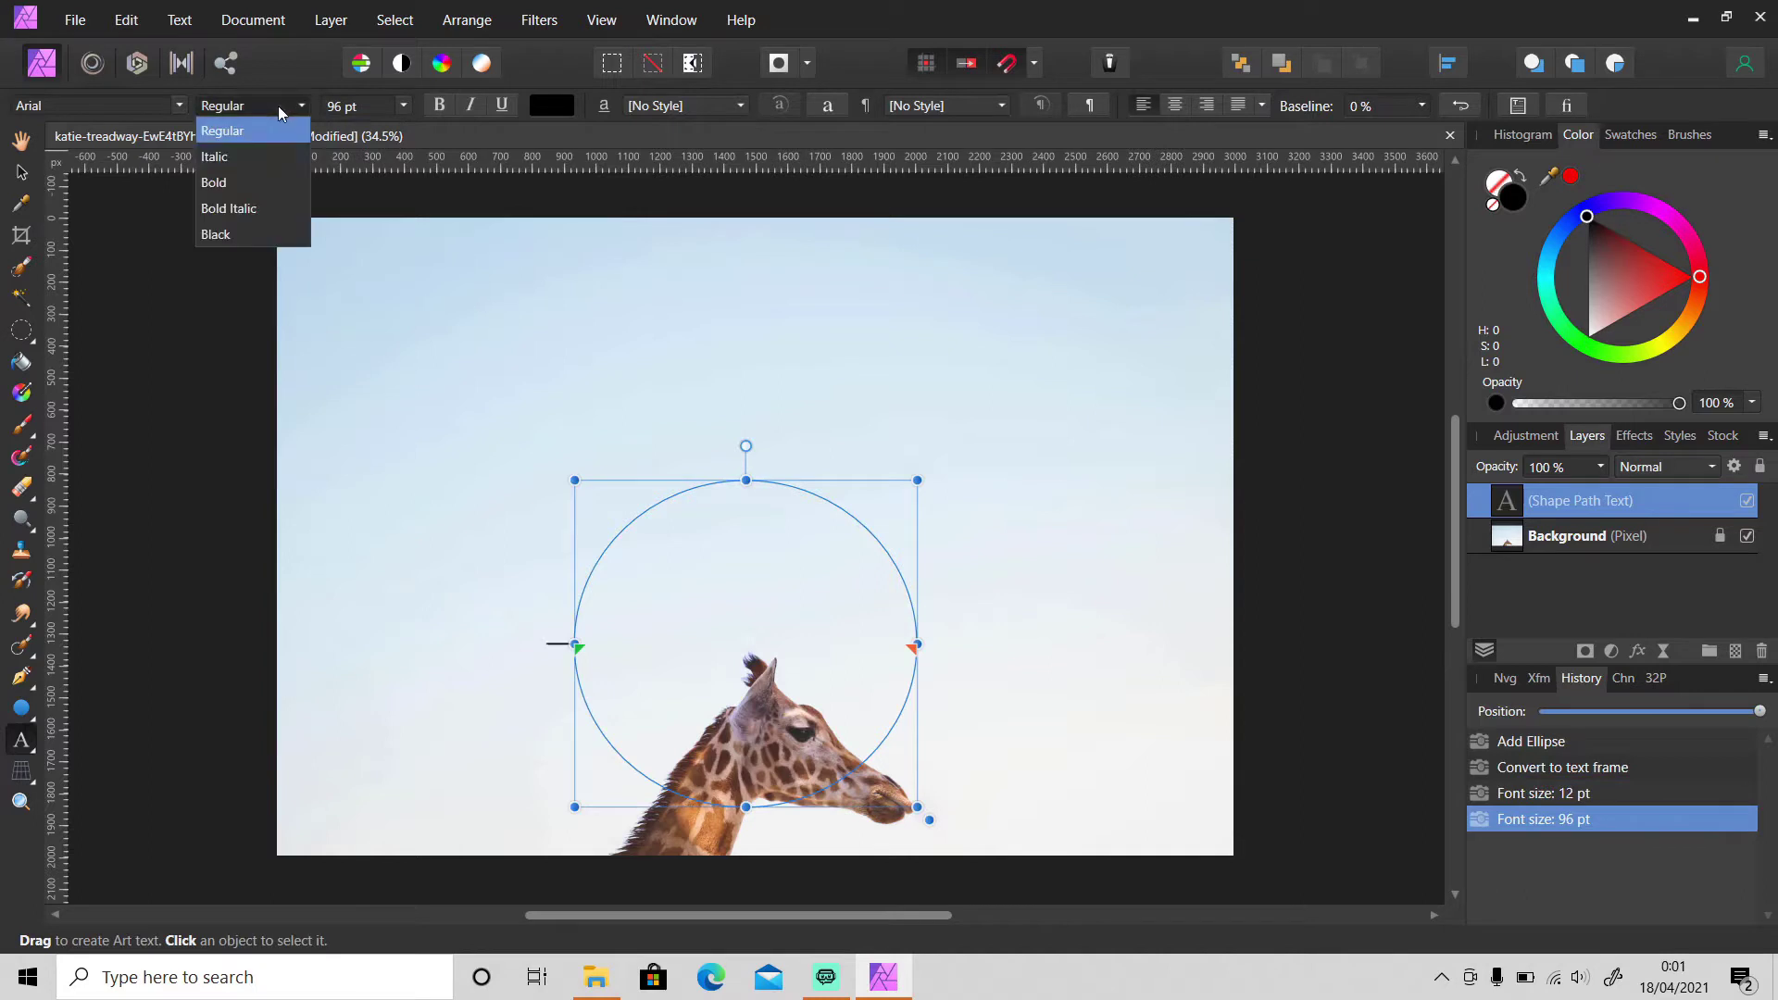
{"action": "left_click", "coordinate": [257, 184]}
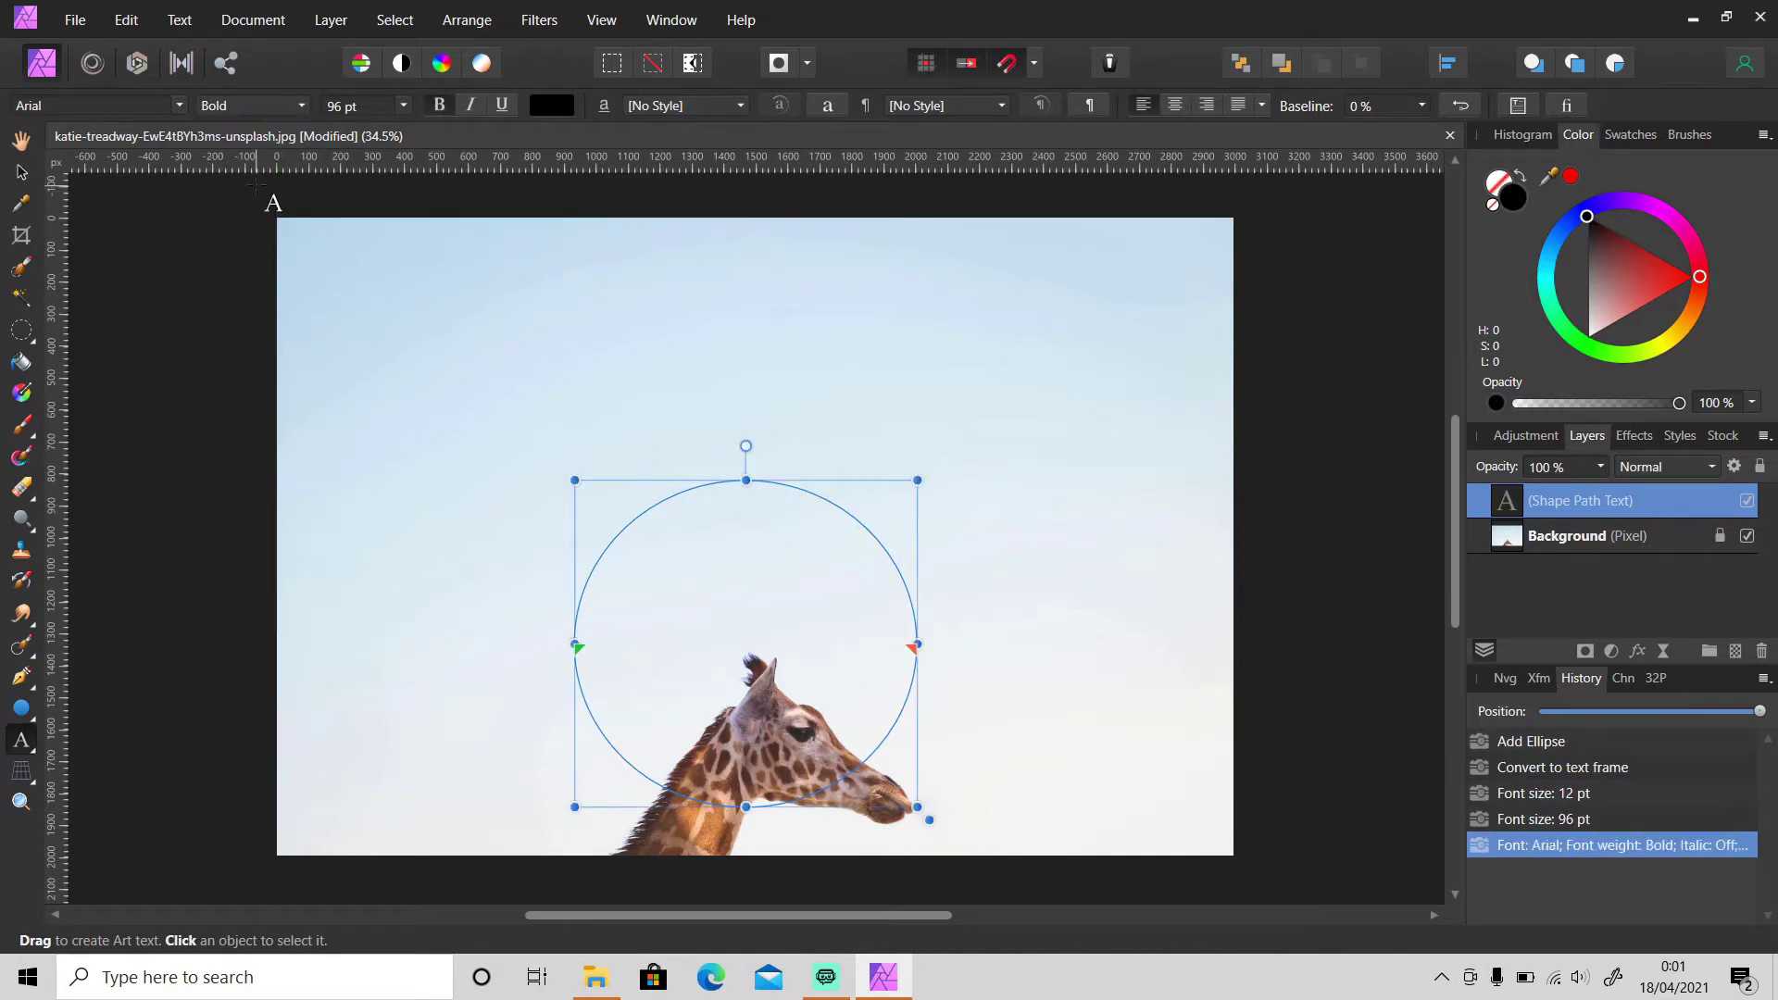
{"action": "type", "text": "WHAT"}
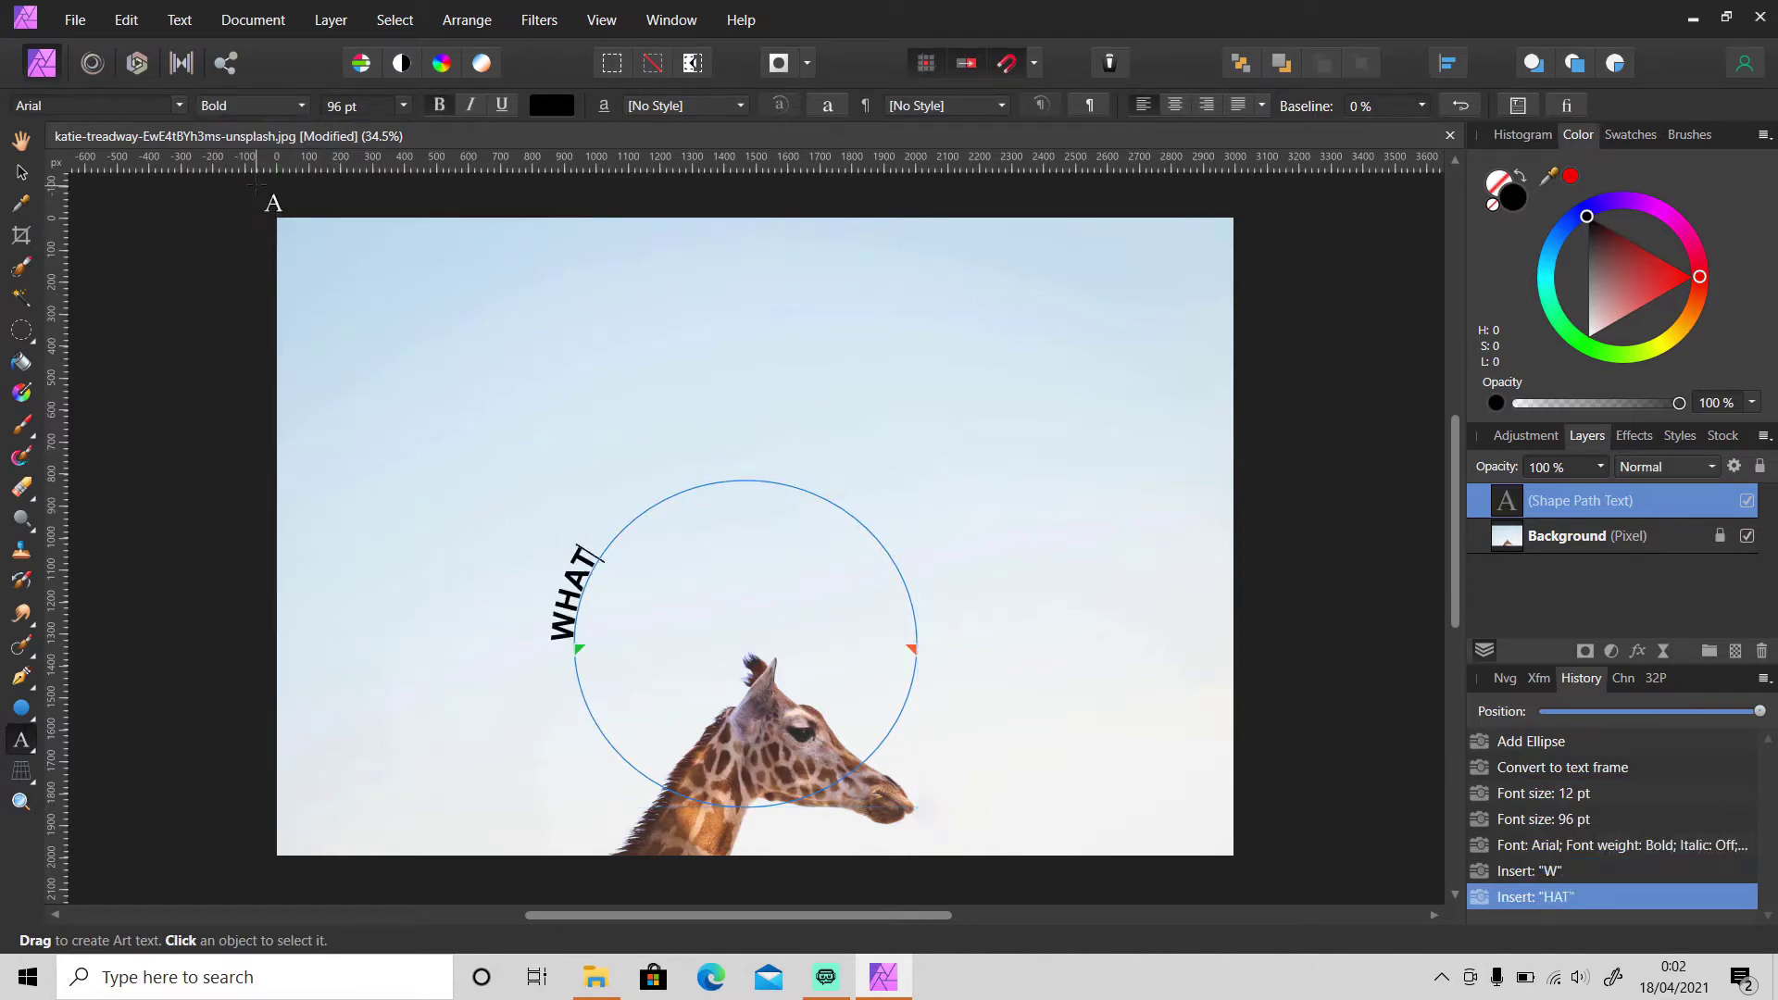
{"action": "type", "text": " A NIC"}
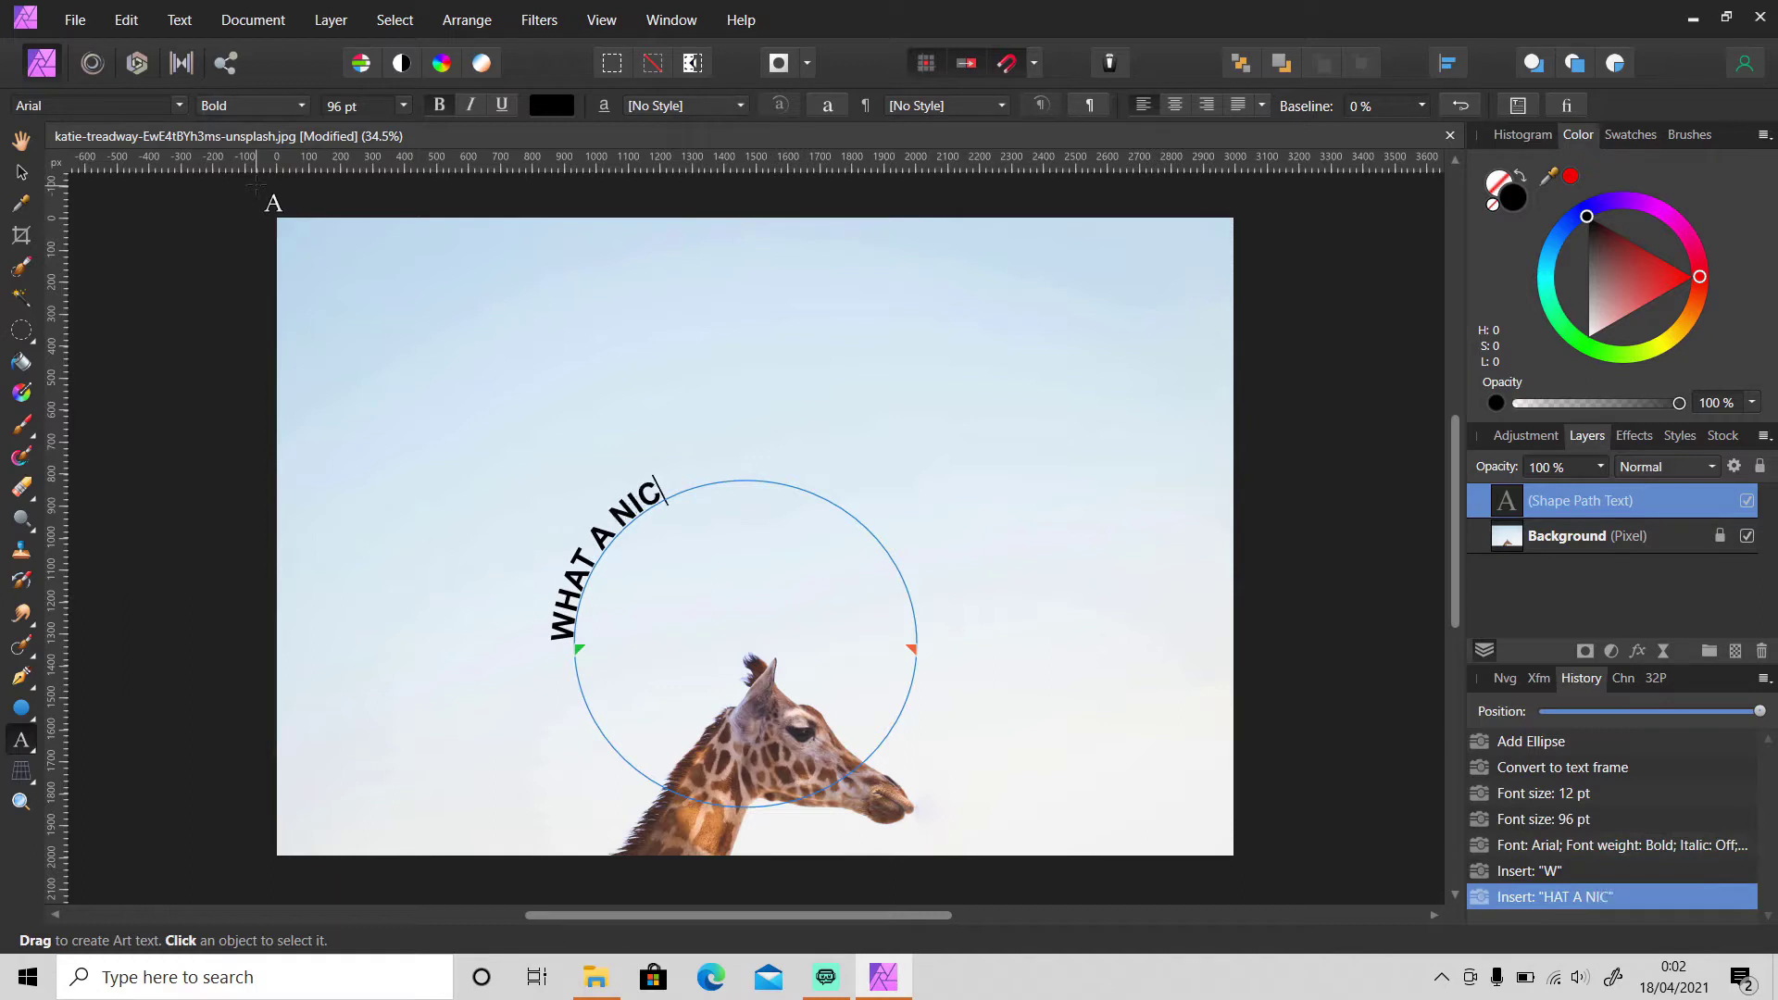
{"action": "type", "text": "E DAY!"}
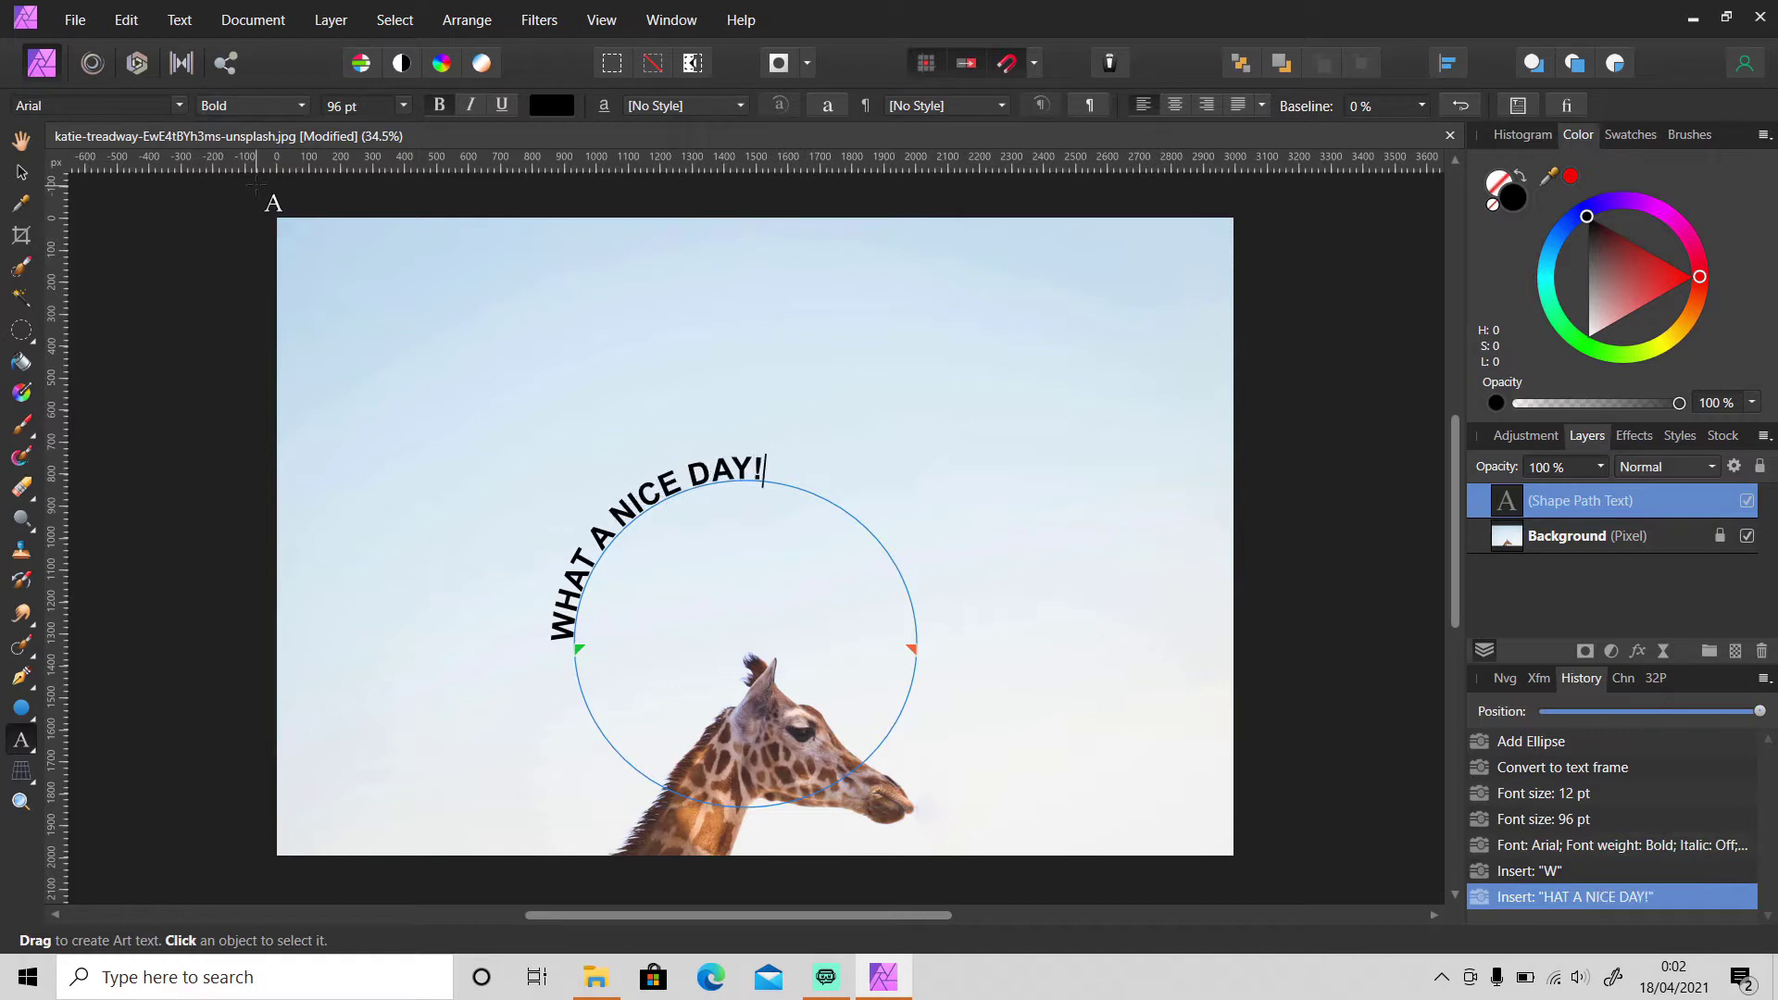
Move the curved 'WHAT A NICE DAY!' text up and right, above the giraffe's head.
{"action": "left_click", "coordinate": [20, 173]}
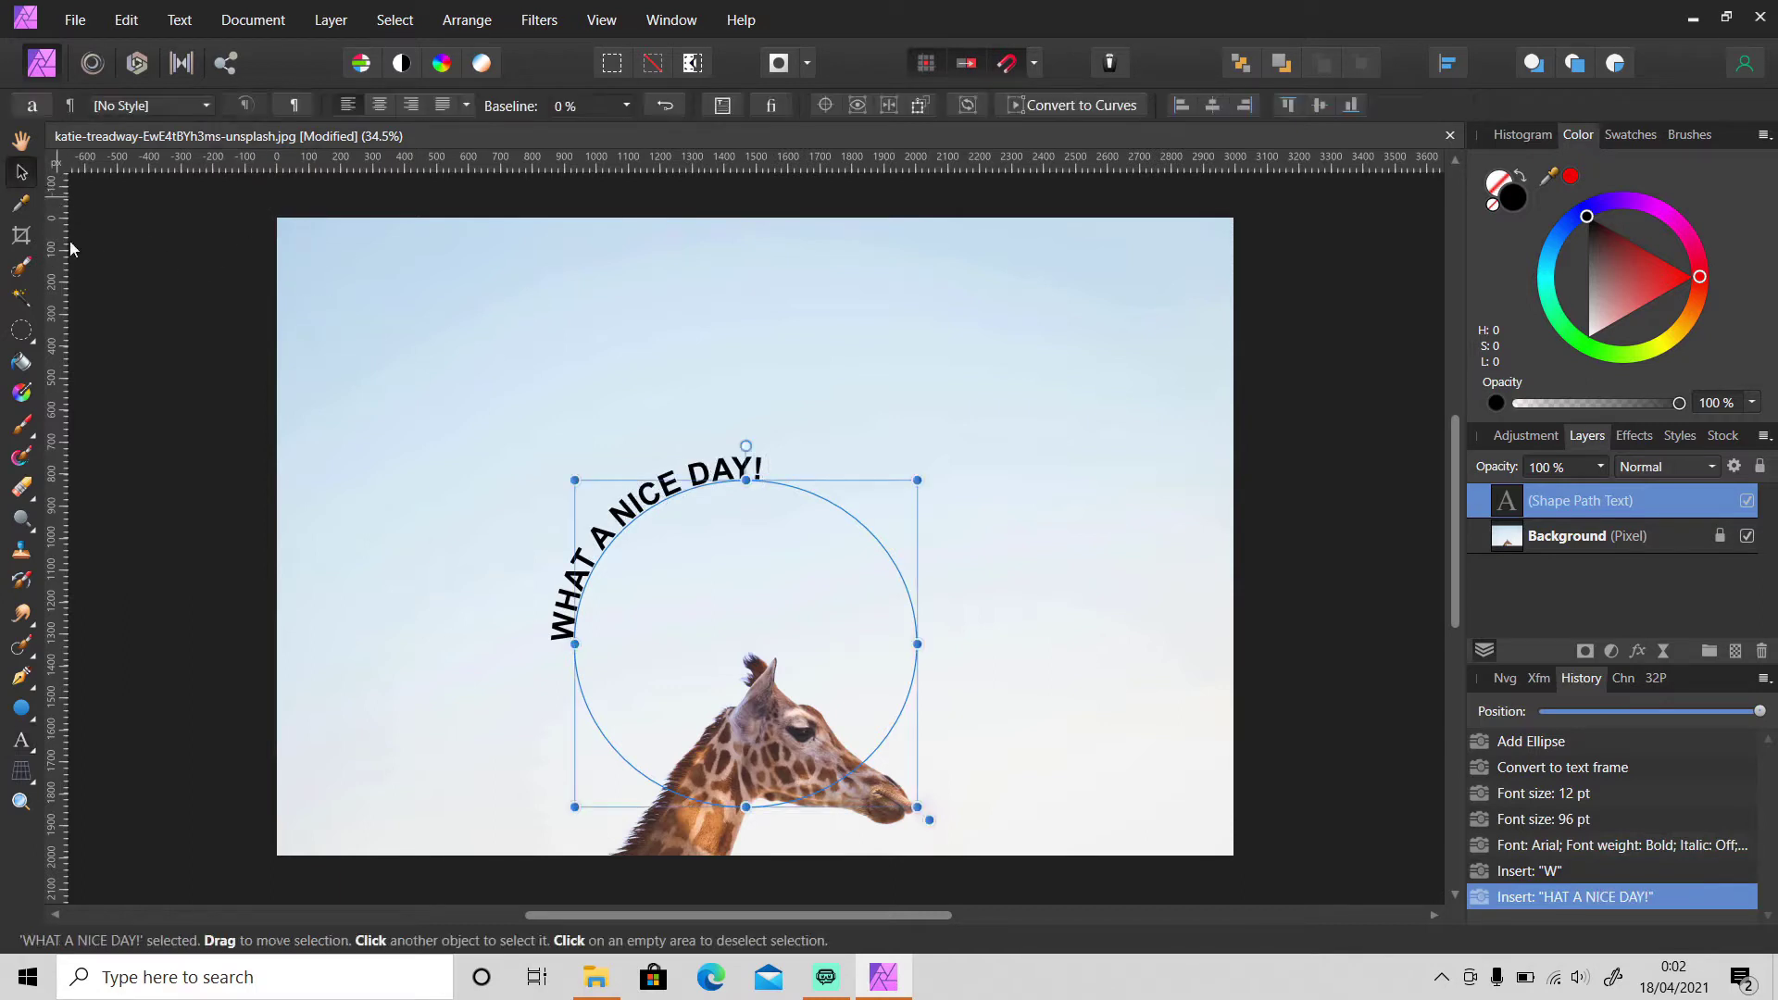
{"action": "mouse_move", "coordinate": [828, 741]}
{"action": "left_mouse_down"}
{"action": "mouse_move", "coordinate": [838, 755]}
{"action": "mouse_move", "coordinate": [819, 748]}
{"action": "left_mouse_up"}
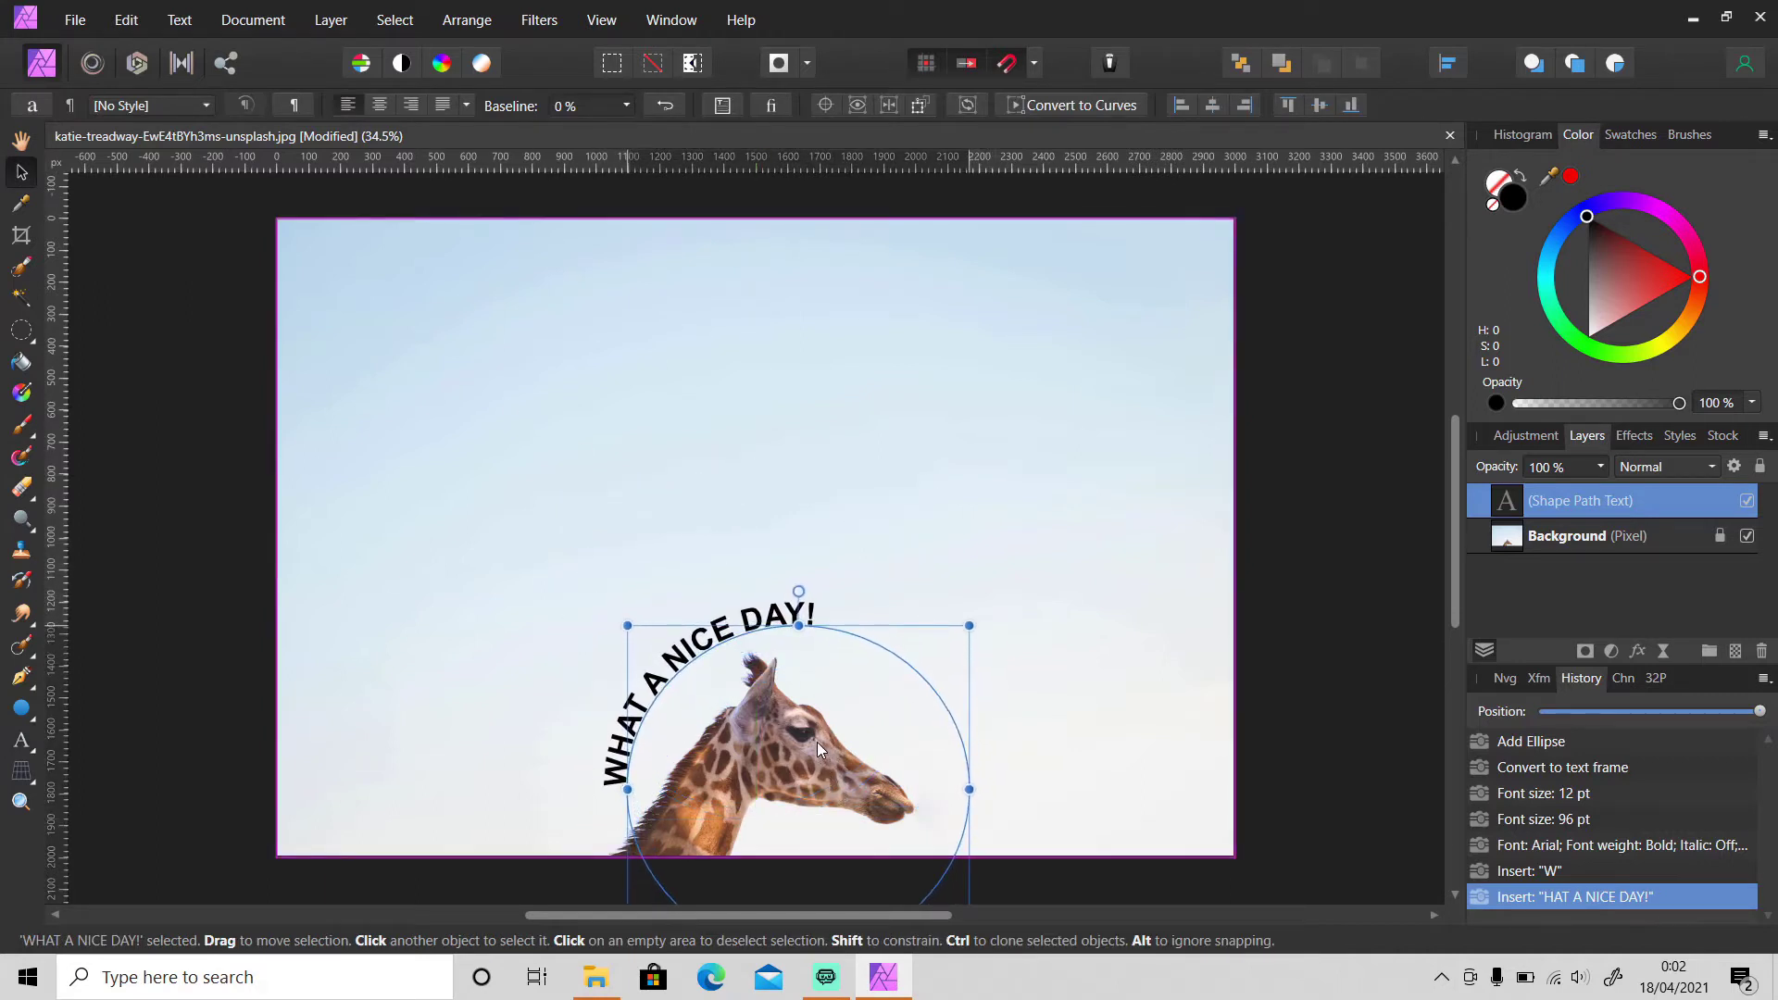
{"action": "left_click", "coordinate": [409, 747]}
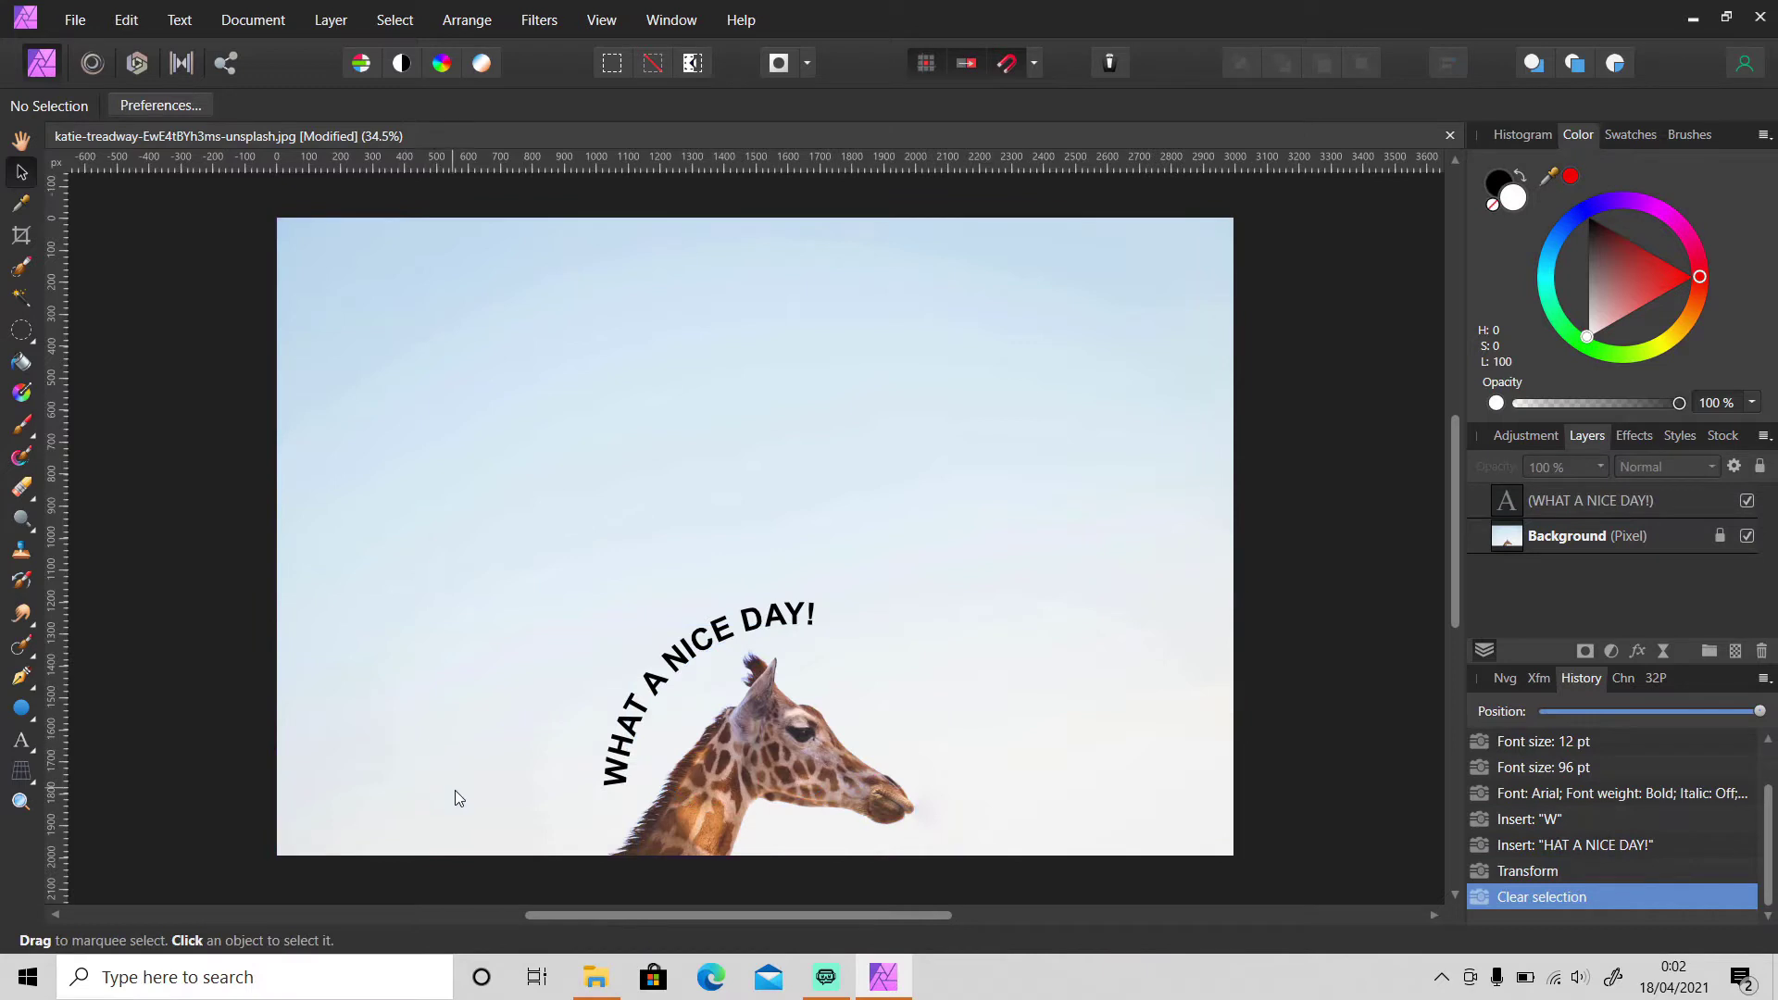
{"action": "left_click_drag", "start_coordinate": [719, 638], "coordinate": [830, 315]}
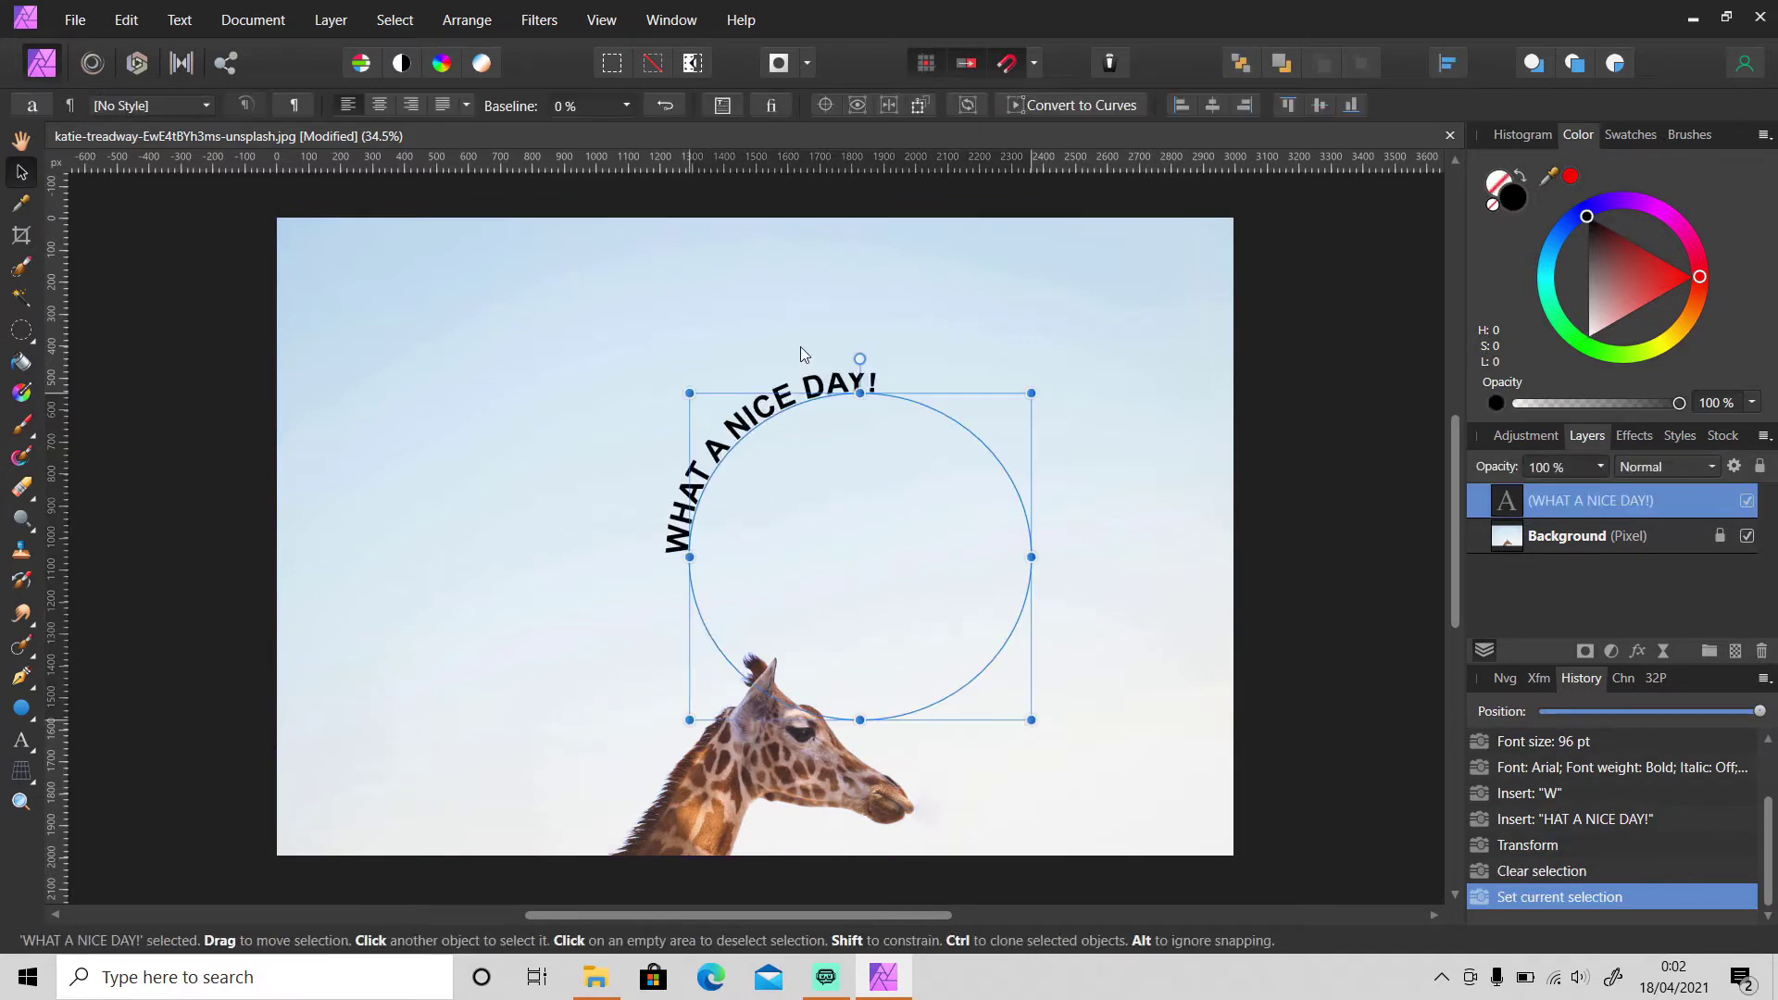
{"action": "left_click", "coordinate": [27, 682]}
Draw a Pen Tool arc from the lower left up over the giraffe's head.
{"action": "left_click", "coordinate": [86, 676]}
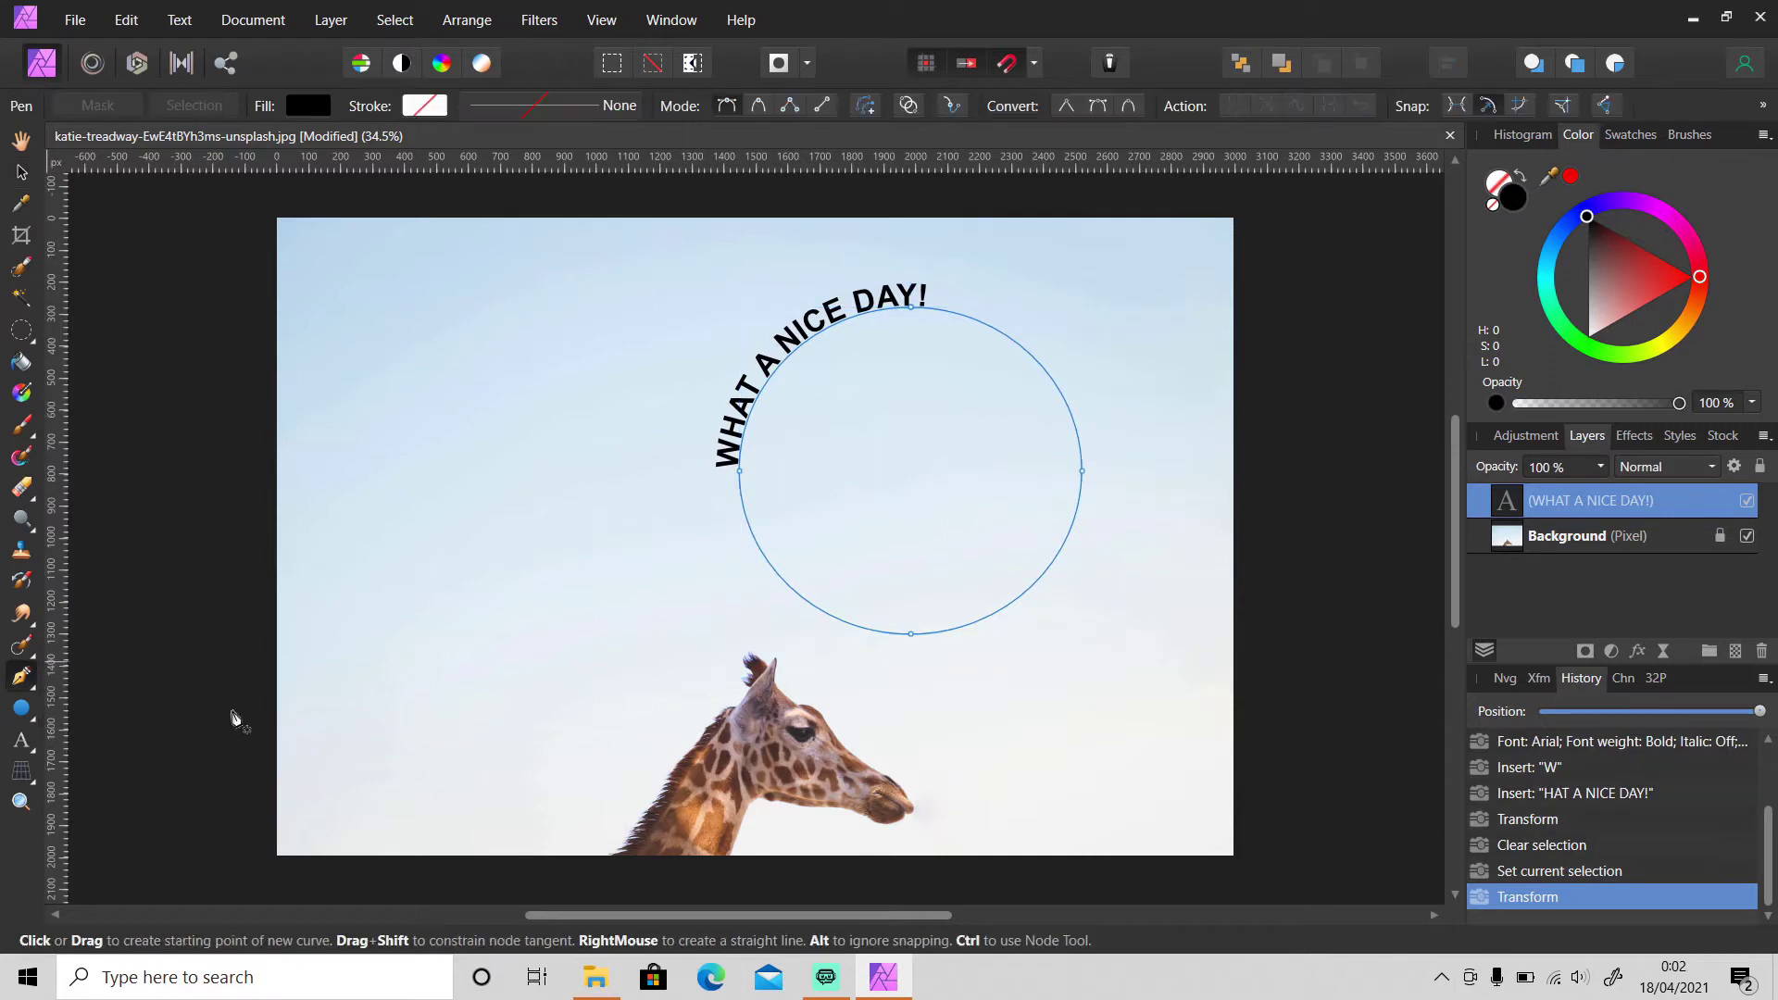
{"action": "left_click", "coordinate": [538, 844]}
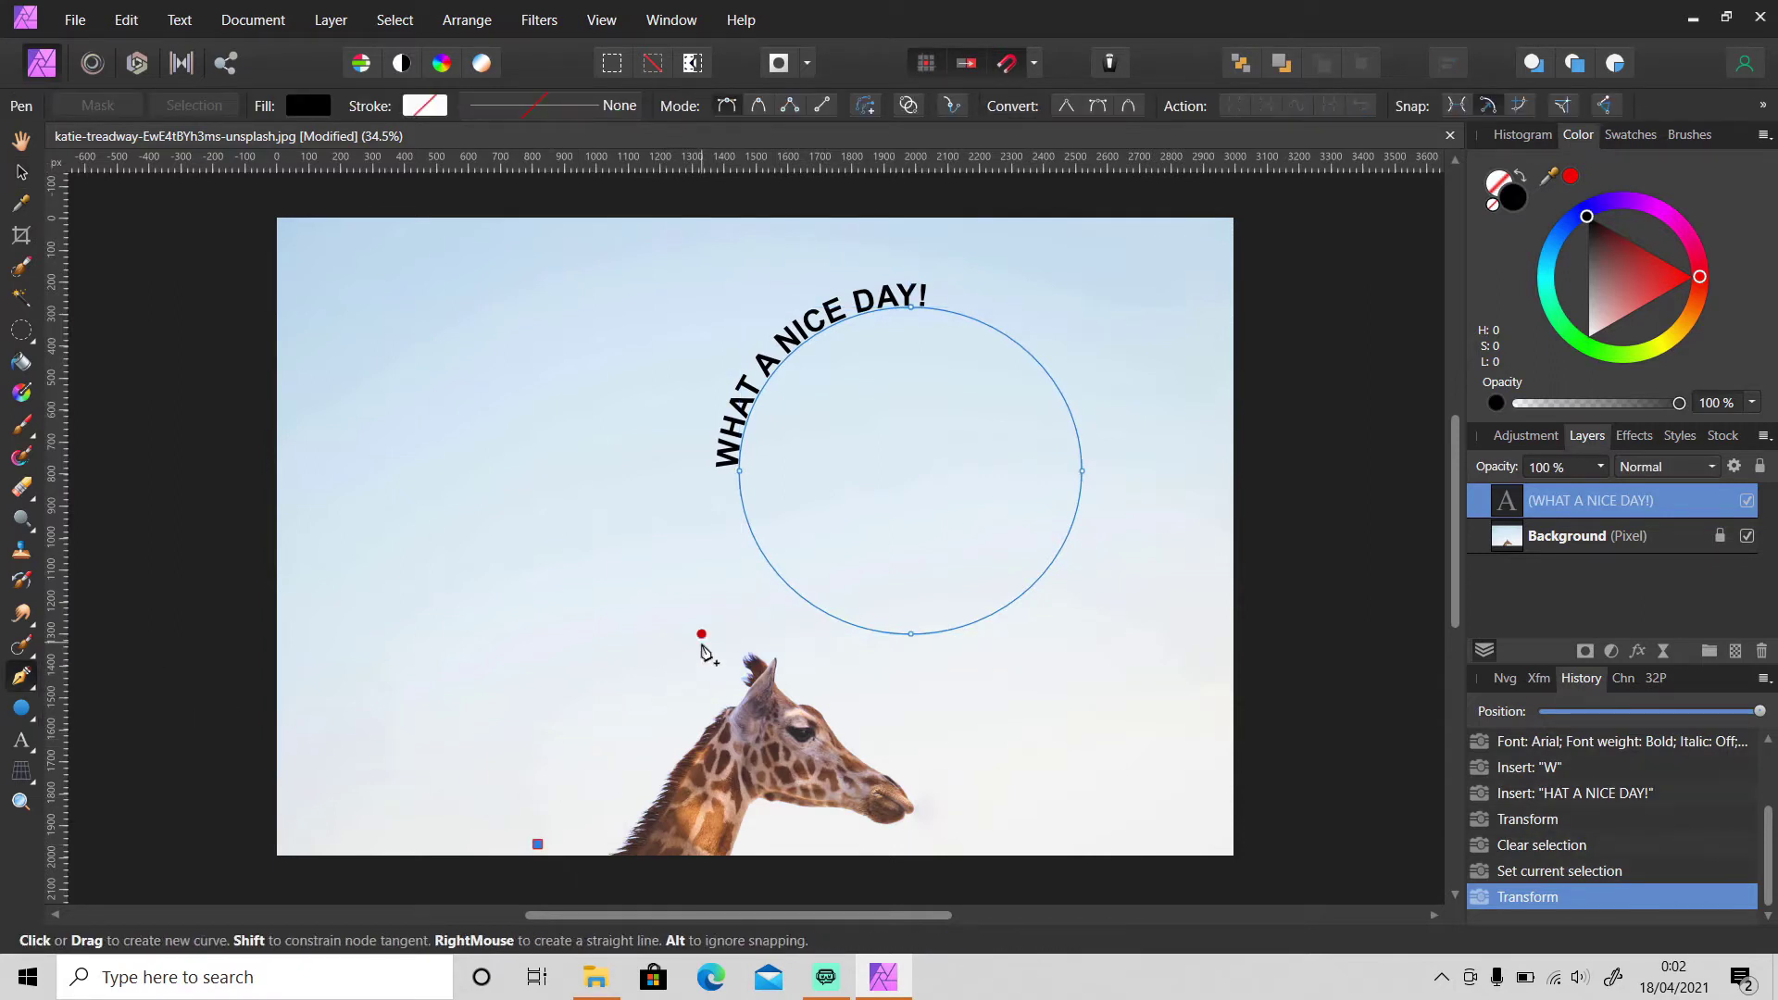
{"action": "left_click_drag", "start_coordinate": [712, 635], "coordinate": [878, 582]}
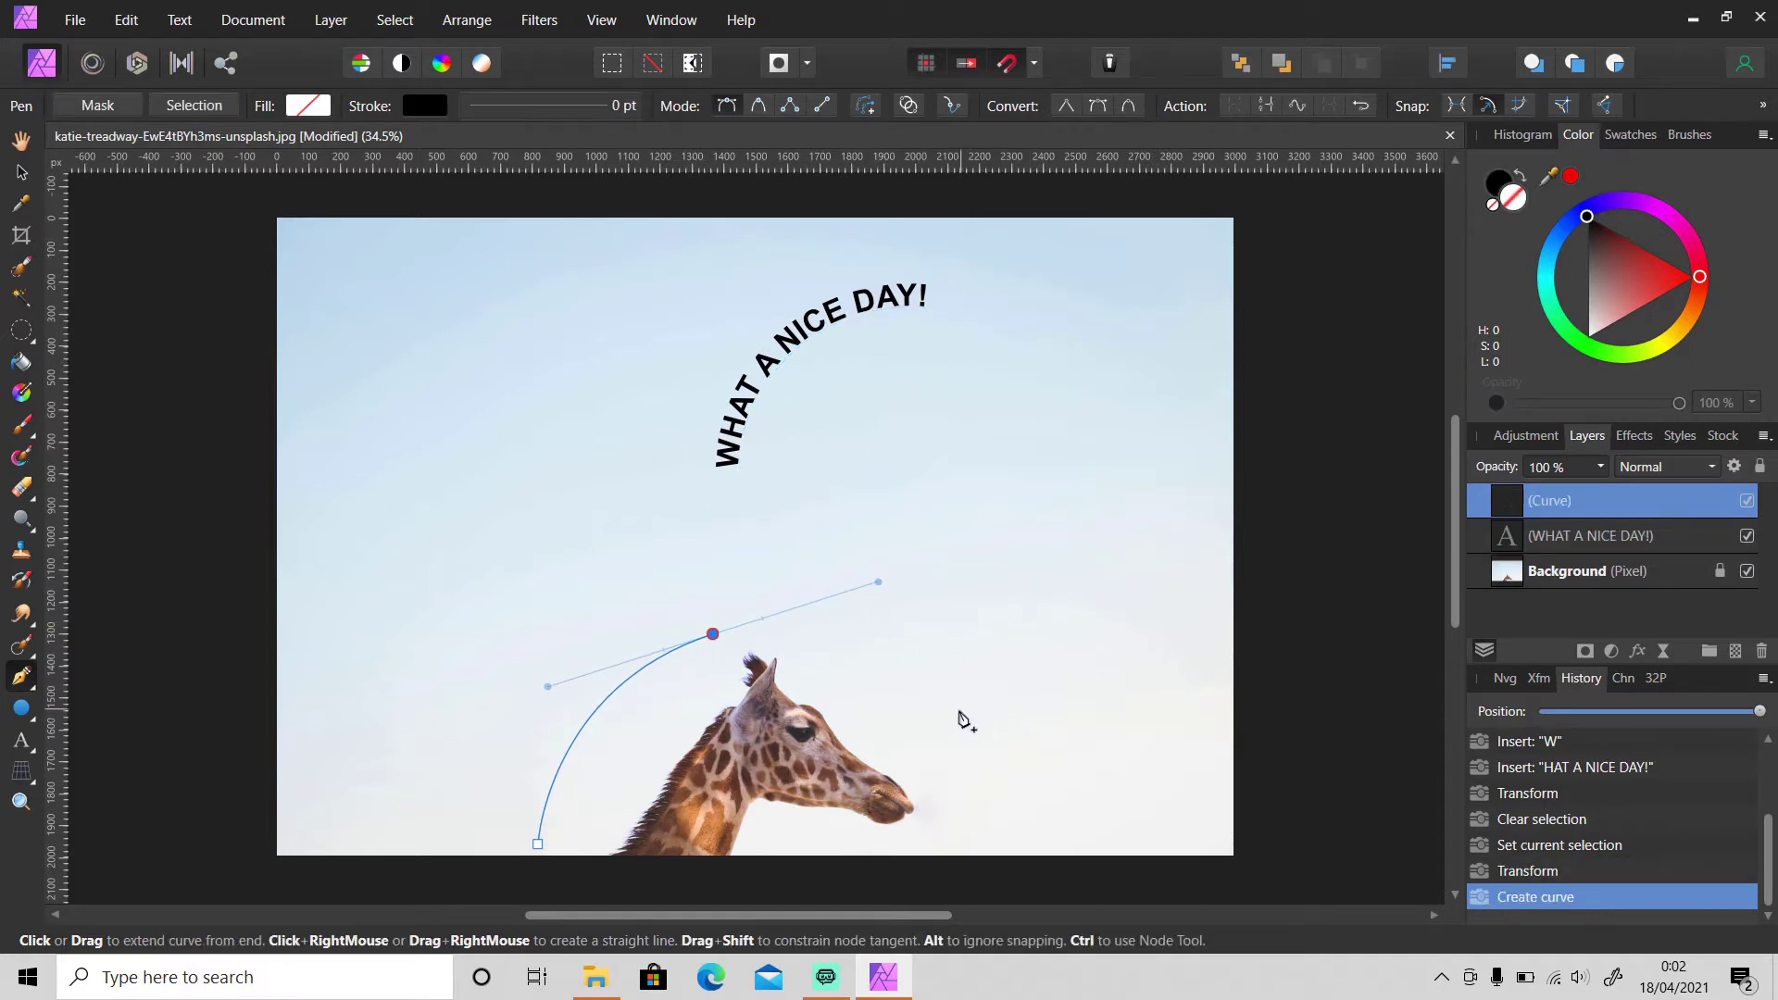
{"action": "left_click_drag", "start_coordinate": [960, 709], "coordinate": [971, 744]}
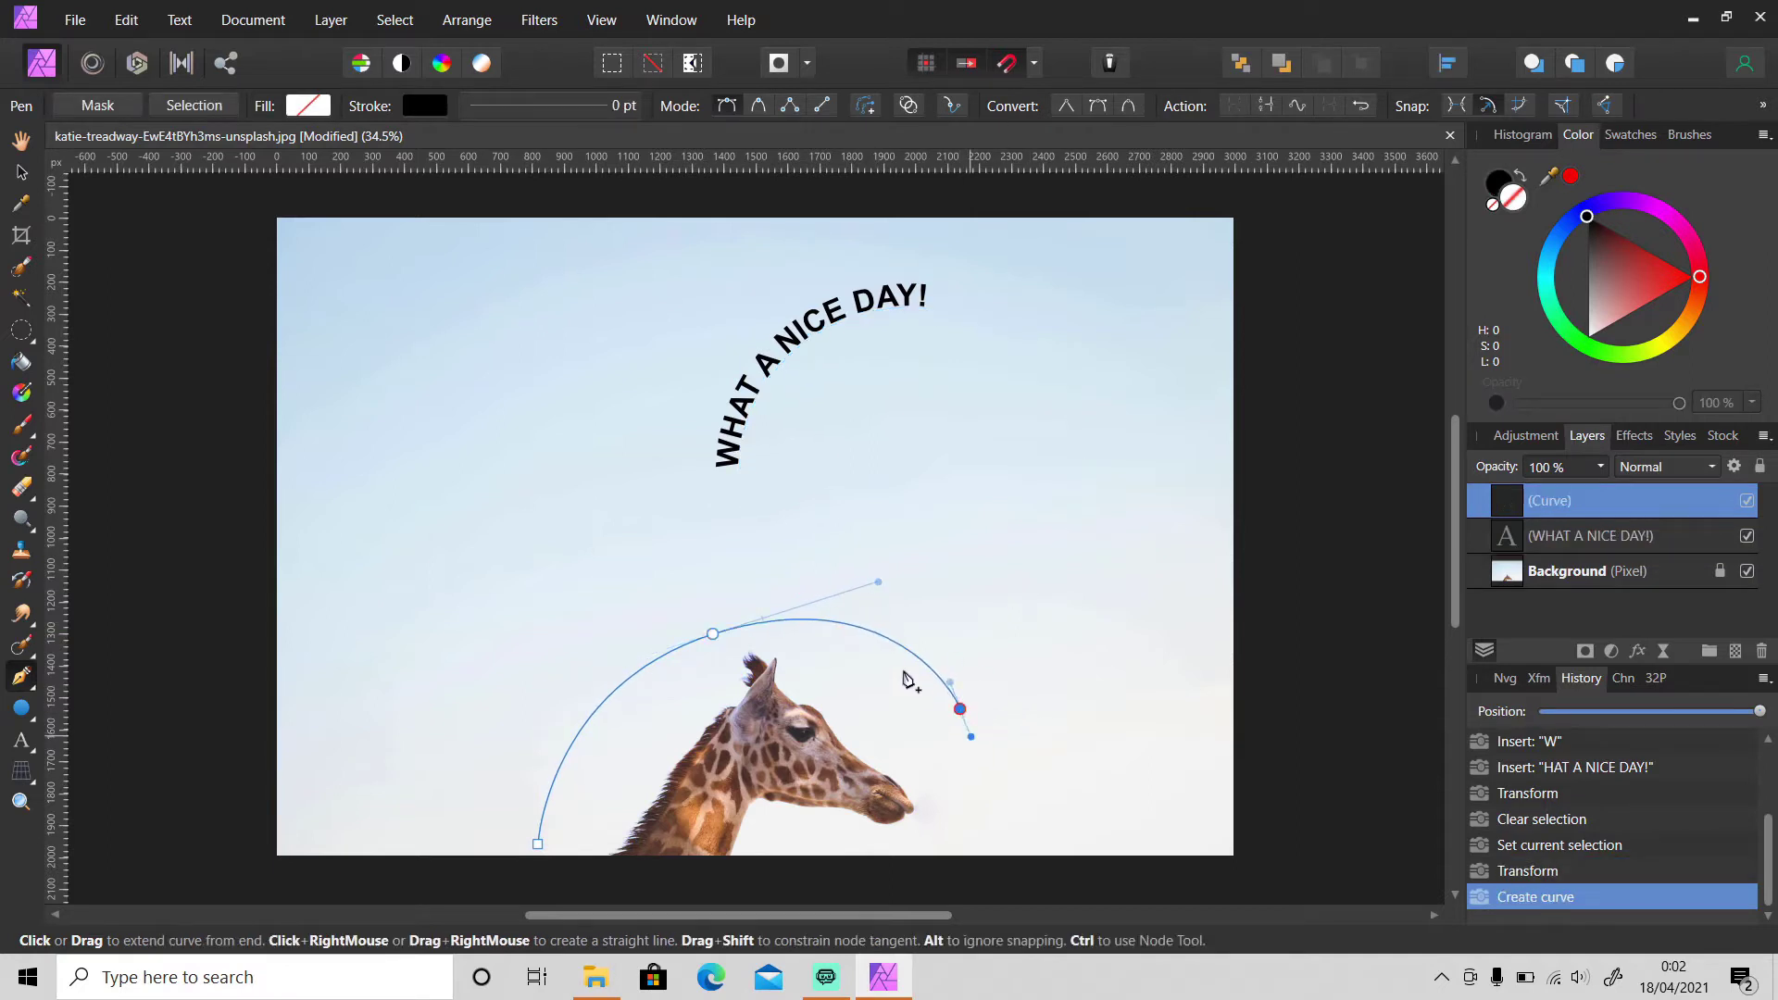
Convert the arc to a text path and type 'WHAT A NICE DAY!' at 144 pt.
{"action": "left_click", "coordinate": [338, 23]}
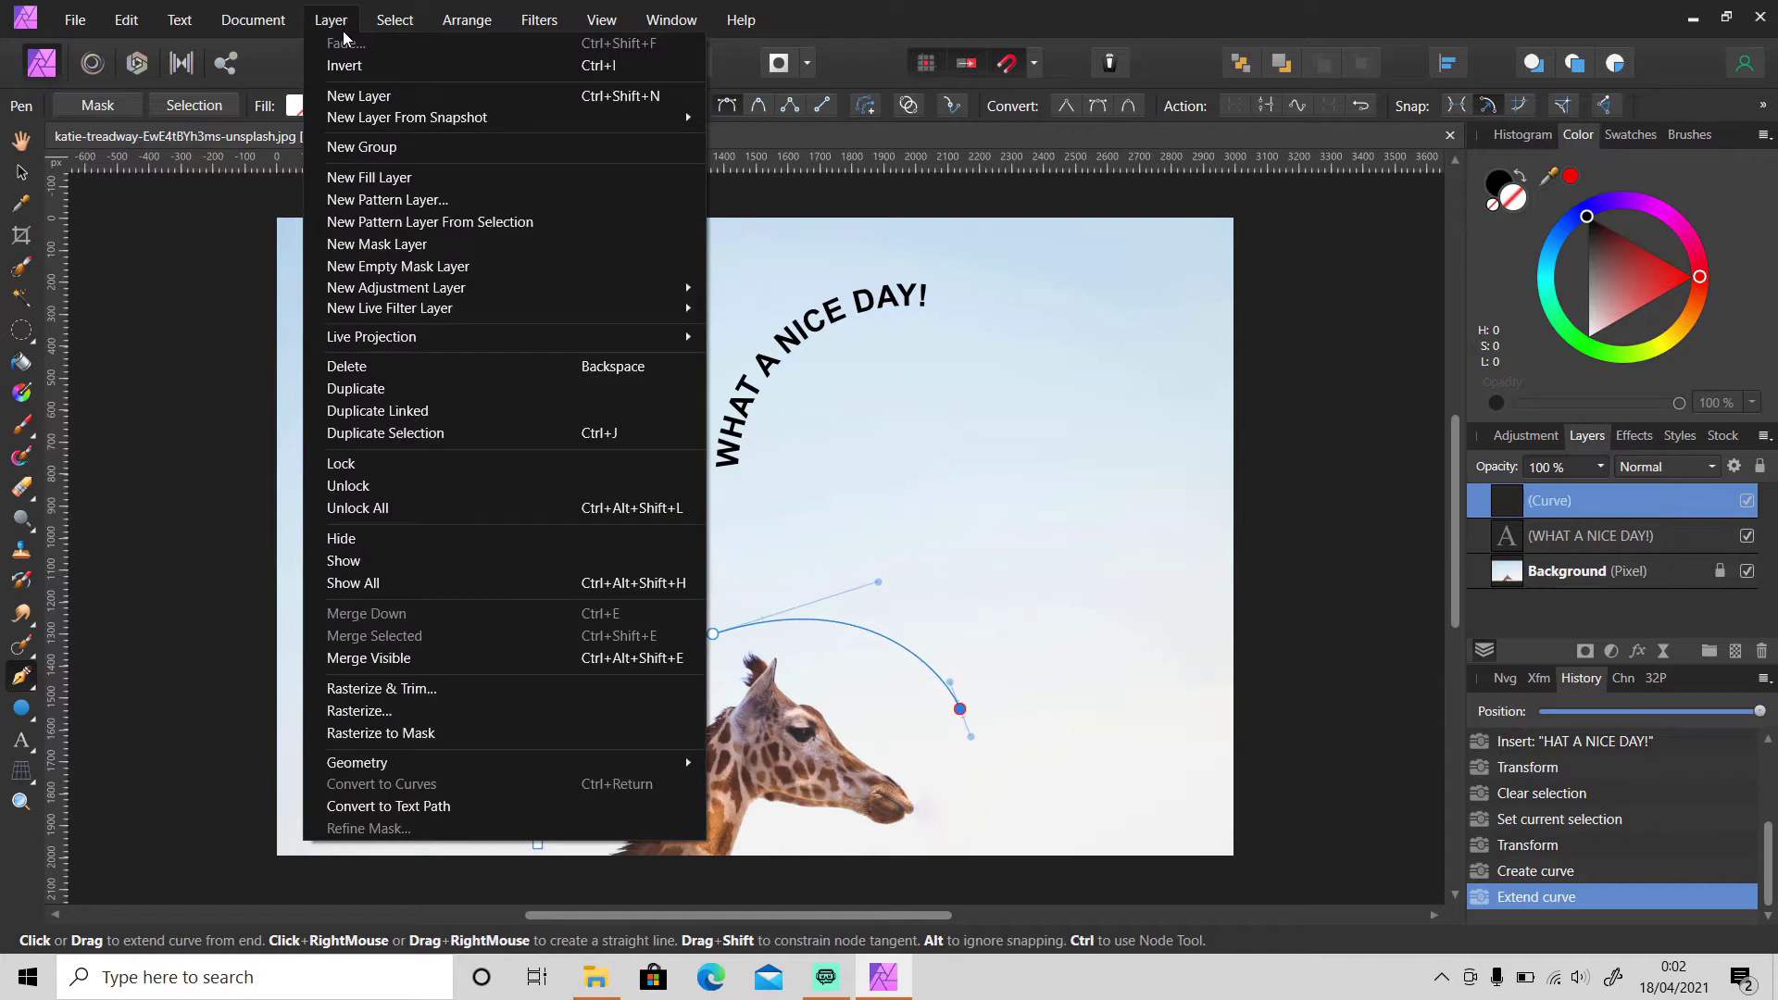
{"action": "left_click", "coordinate": [474, 805]}
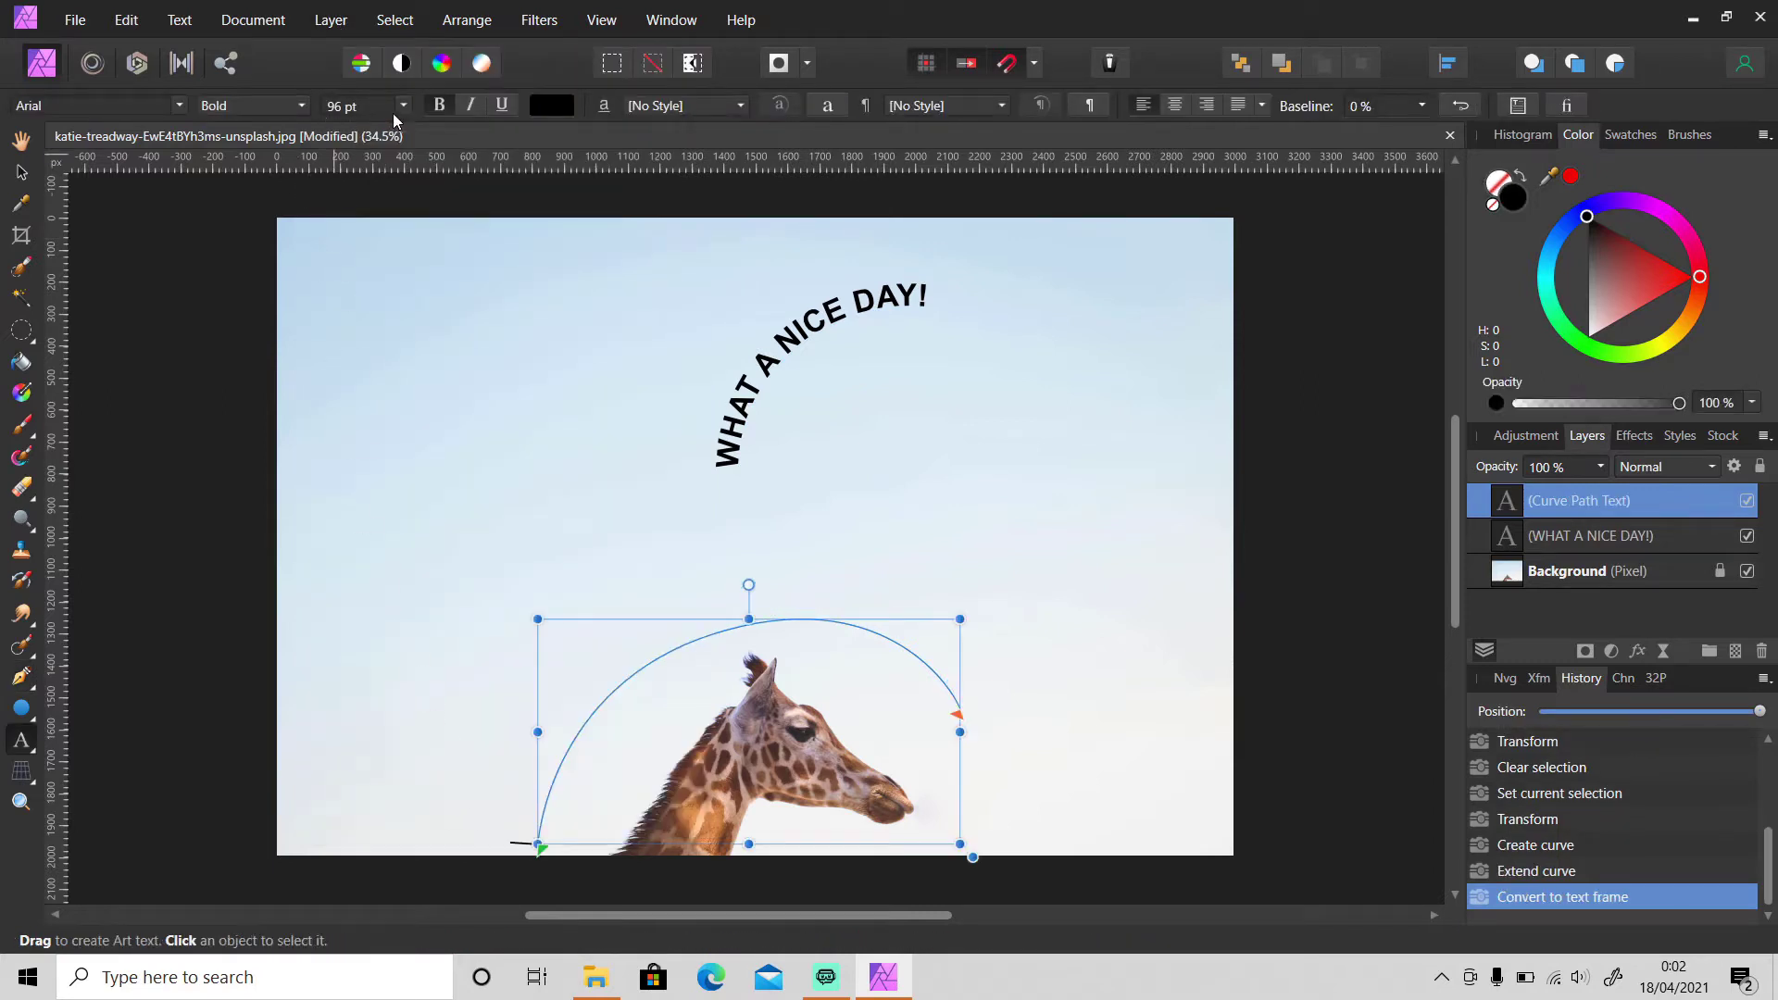
{"action": "left_click", "coordinate": [403, 106]}
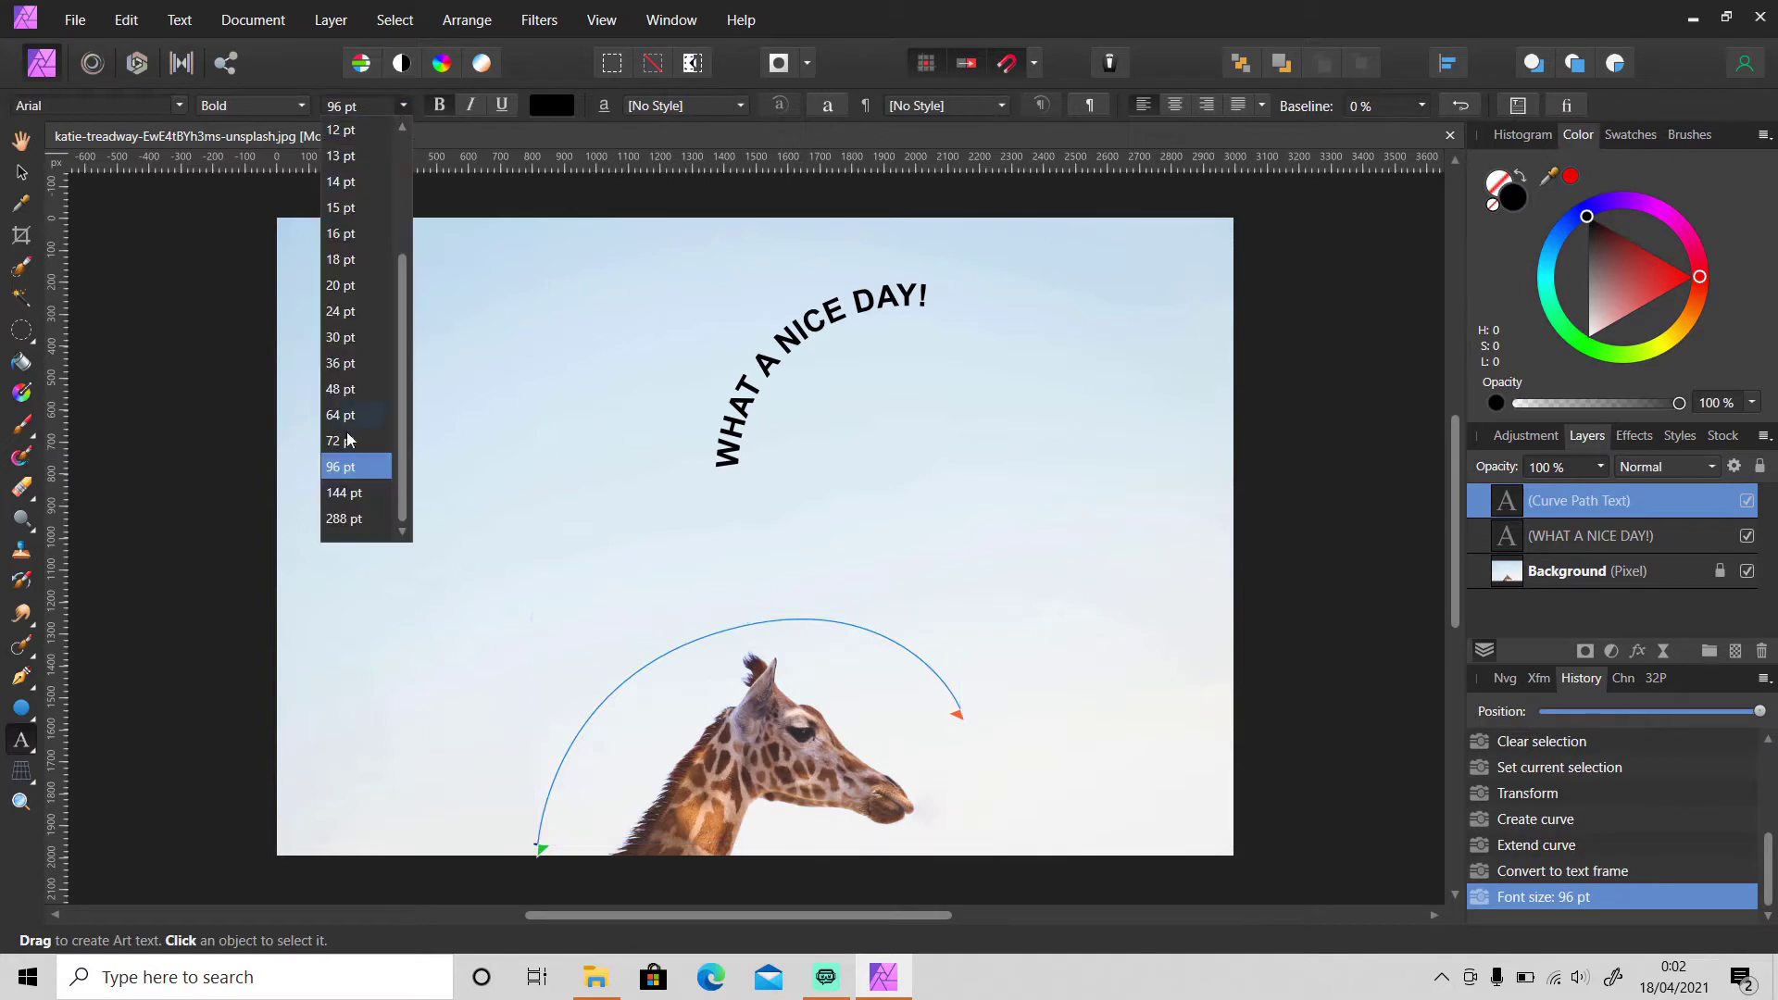
{"action": "left_click", "coordinate": [345, 492]}
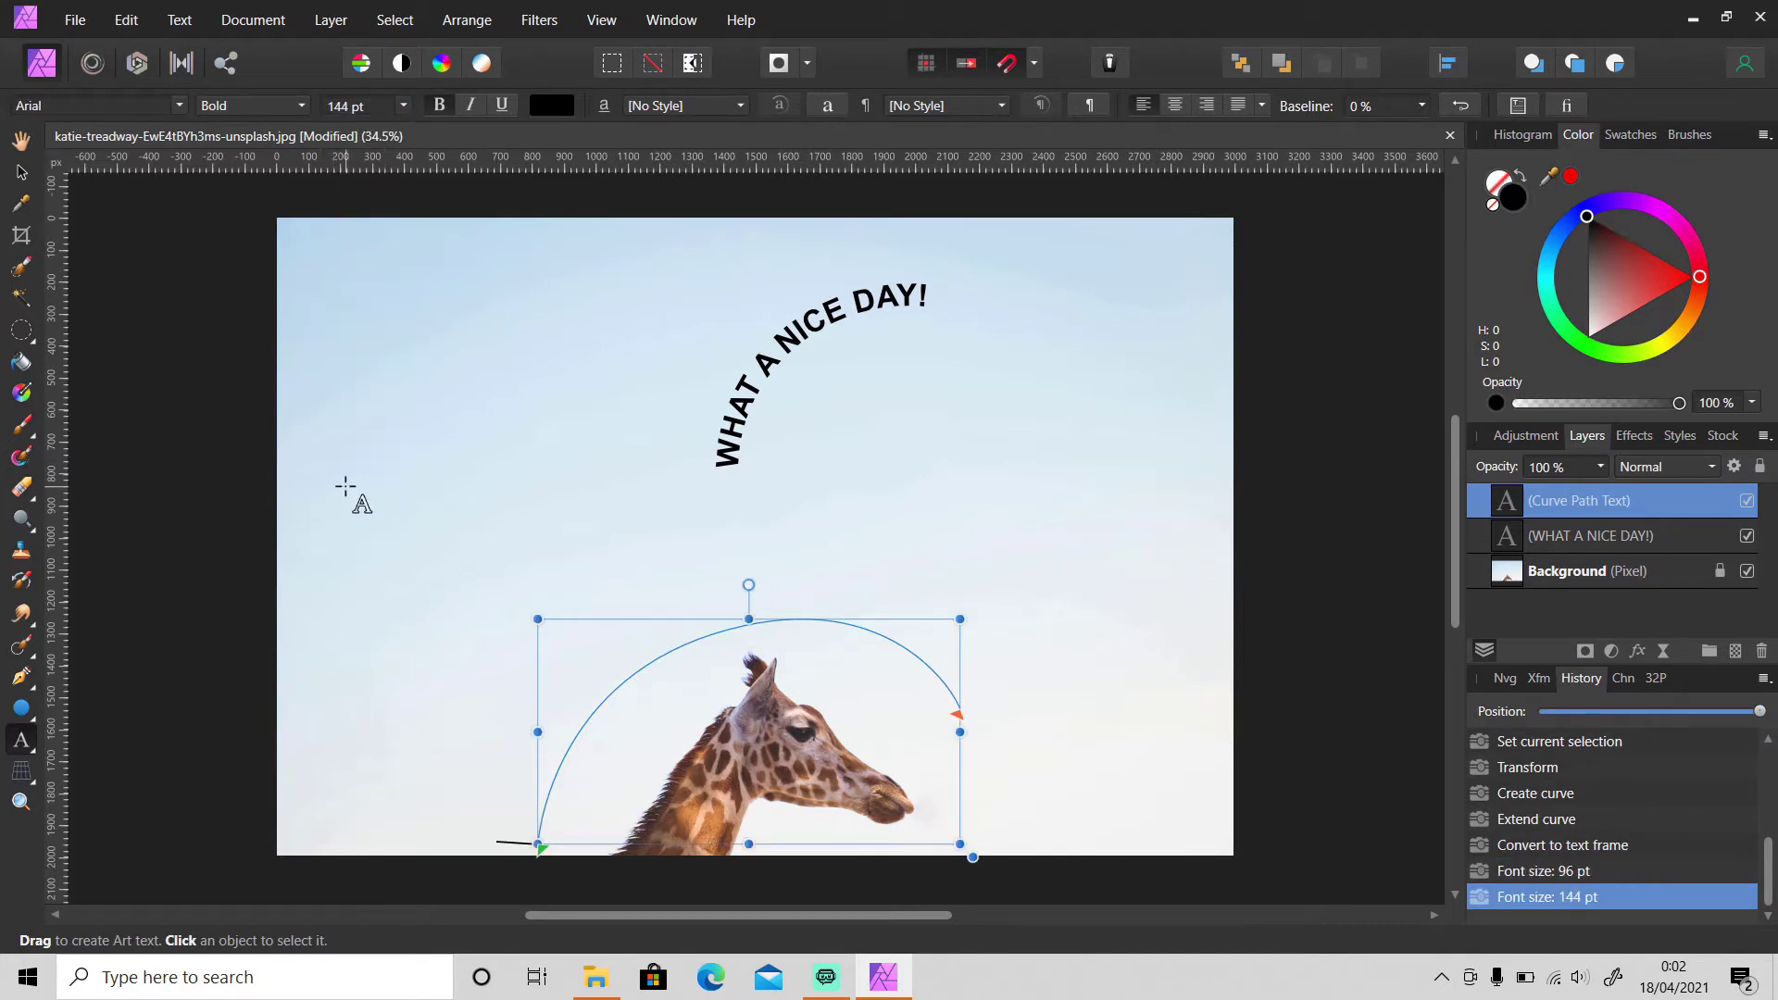
{"action": "type", "text": "WHAT A"}
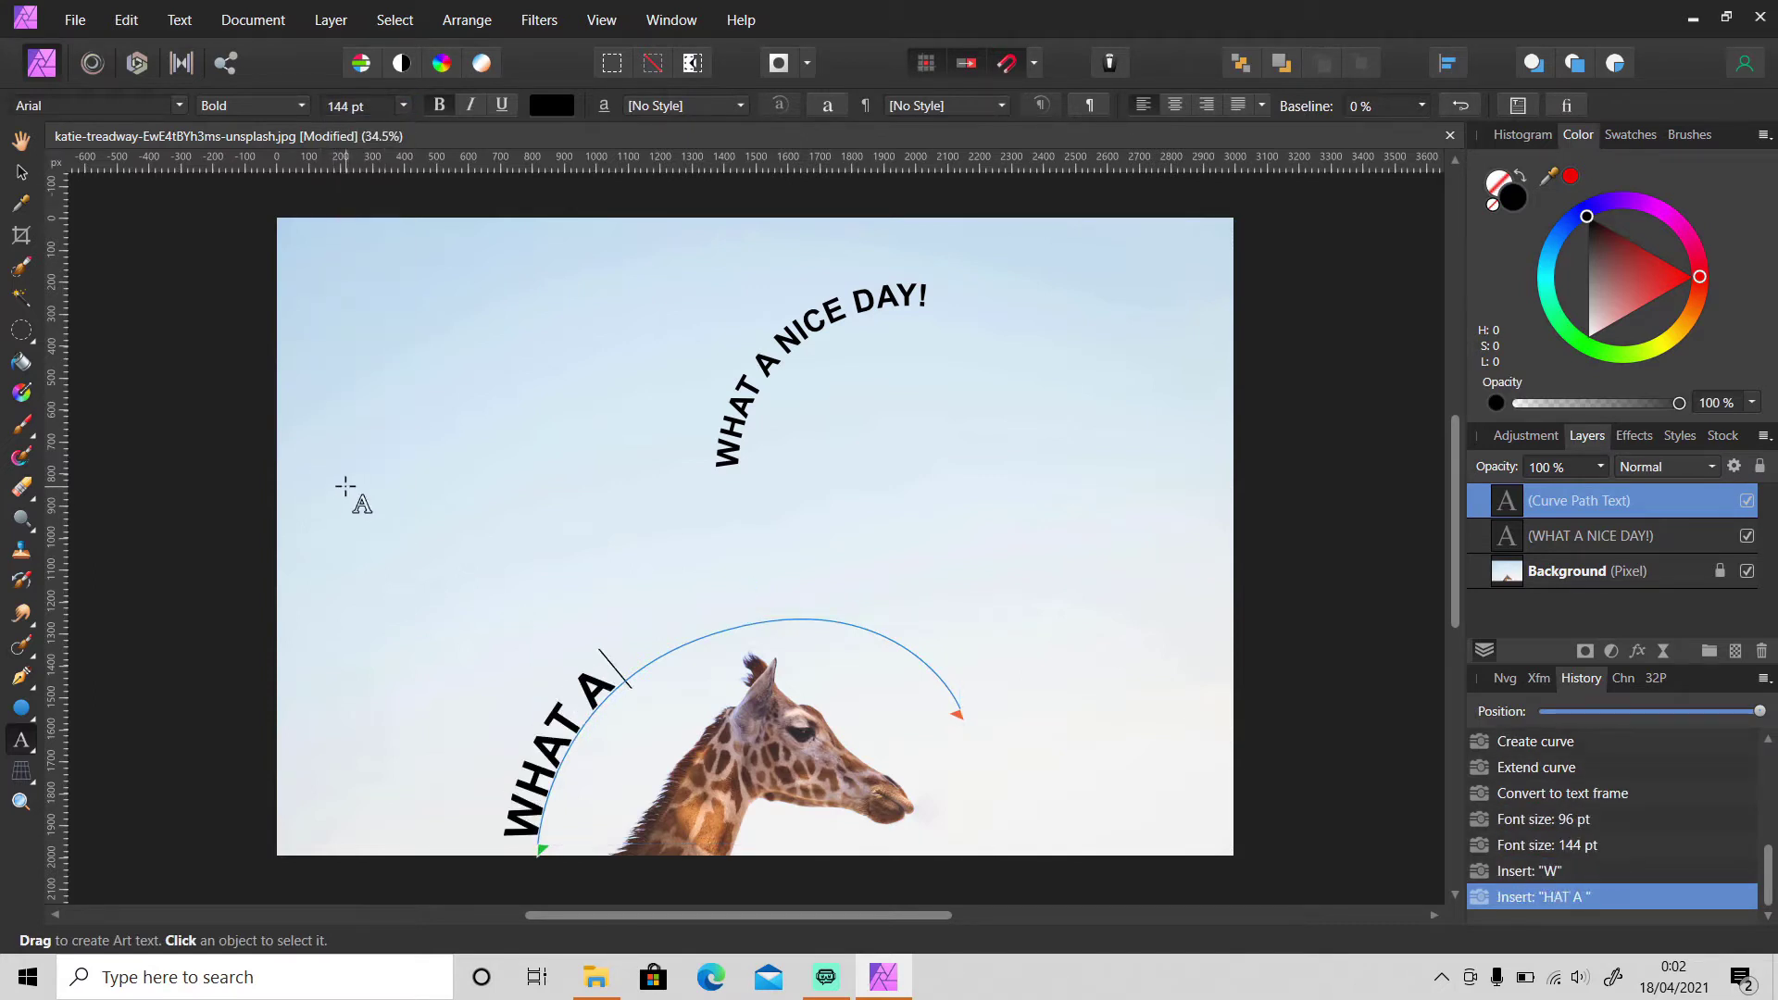
{"action": "type", "text": " NICE D"}
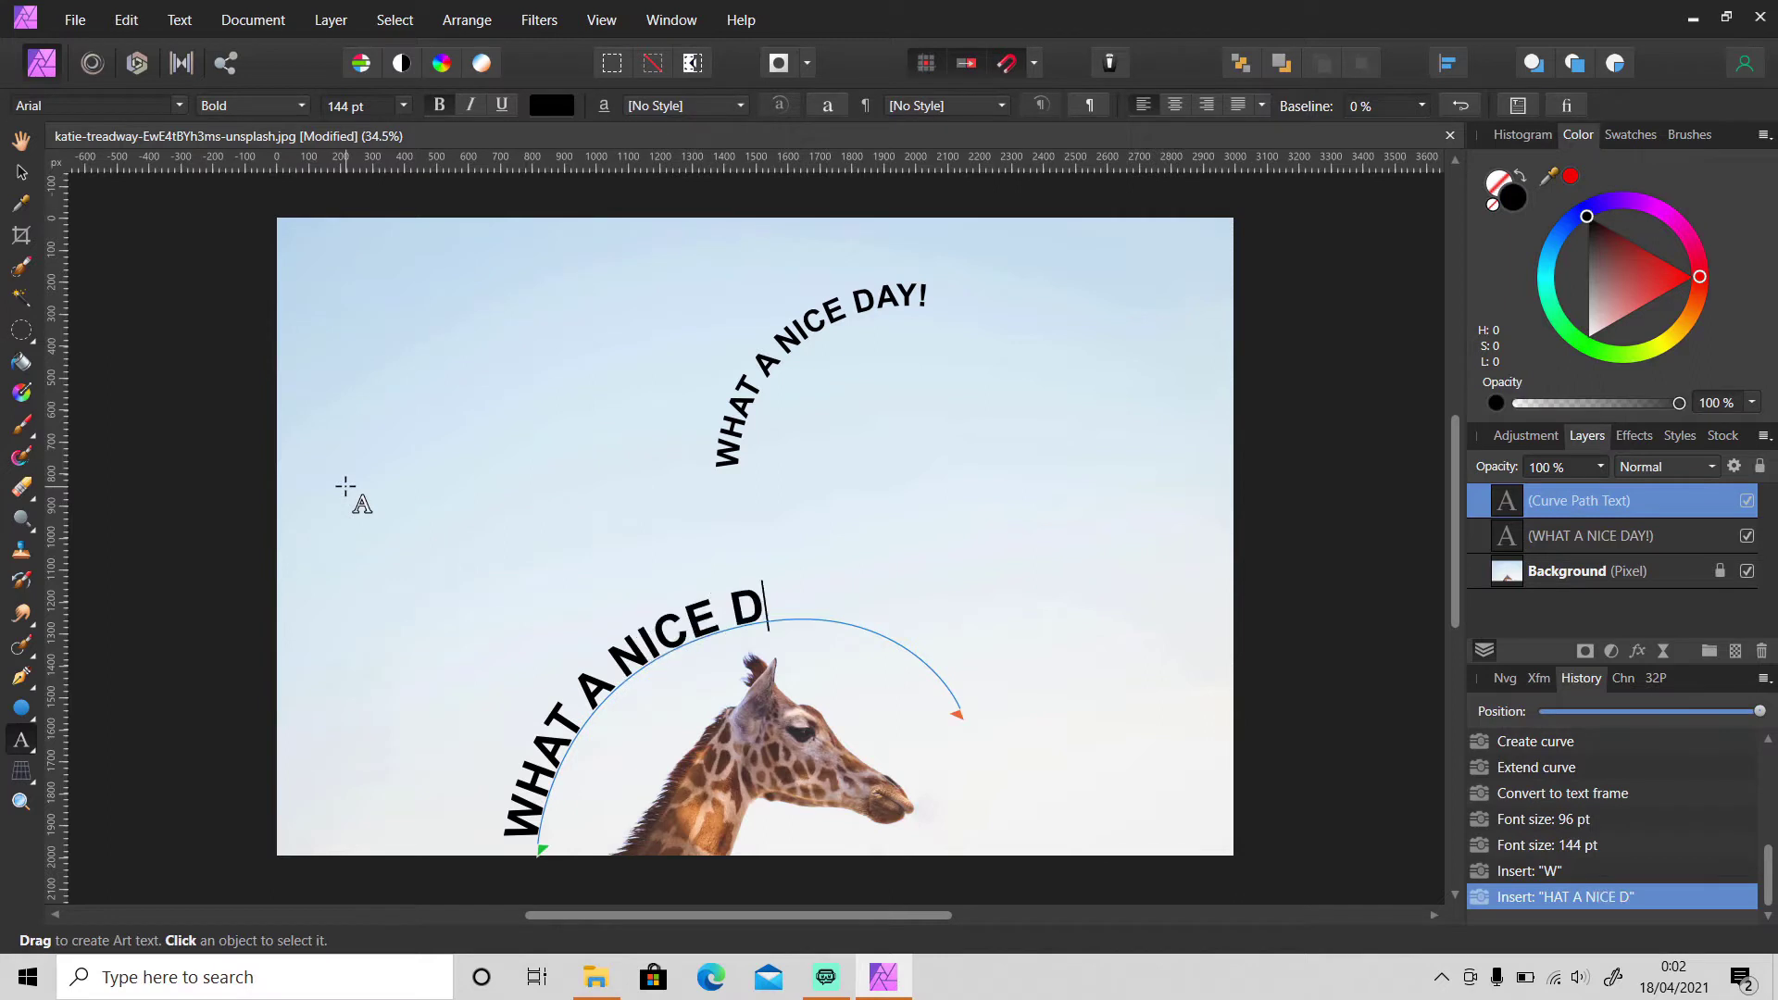
{"action": "type", "text": "AY!"}
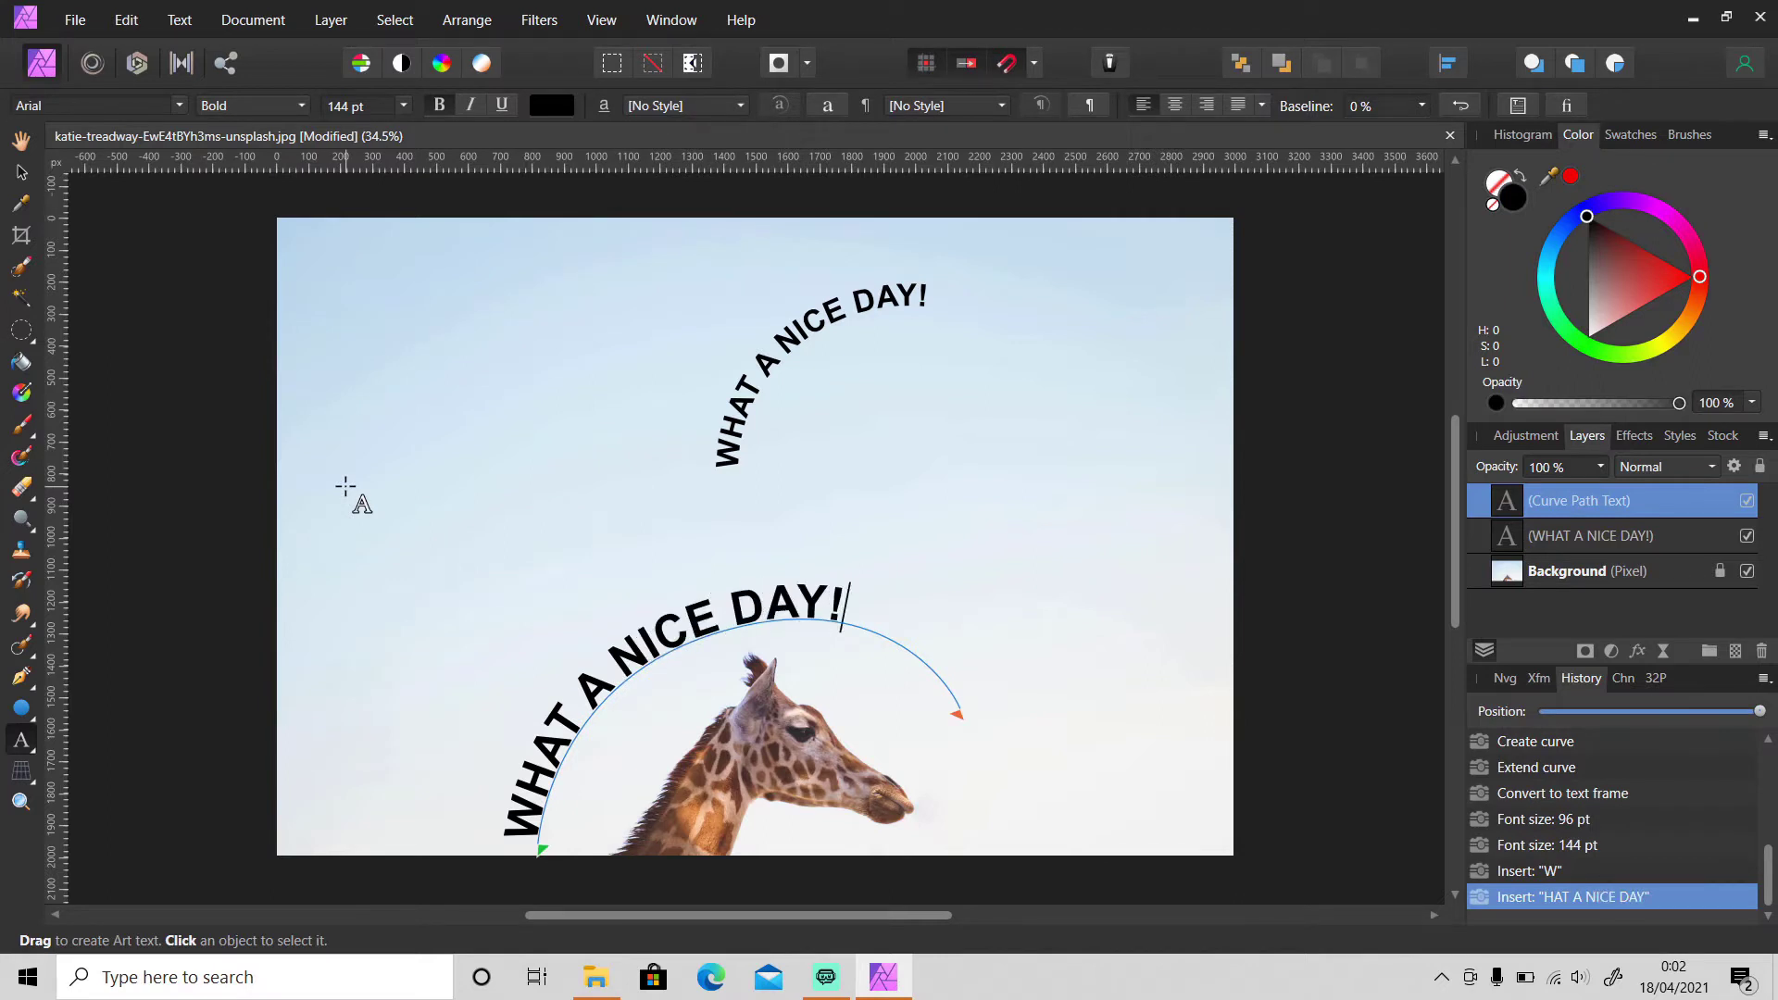
Drag the arc's start and end markers until the full 'WHAT A NICE DAY!' reads upright.
{"action": "key", "text": "Escape"}
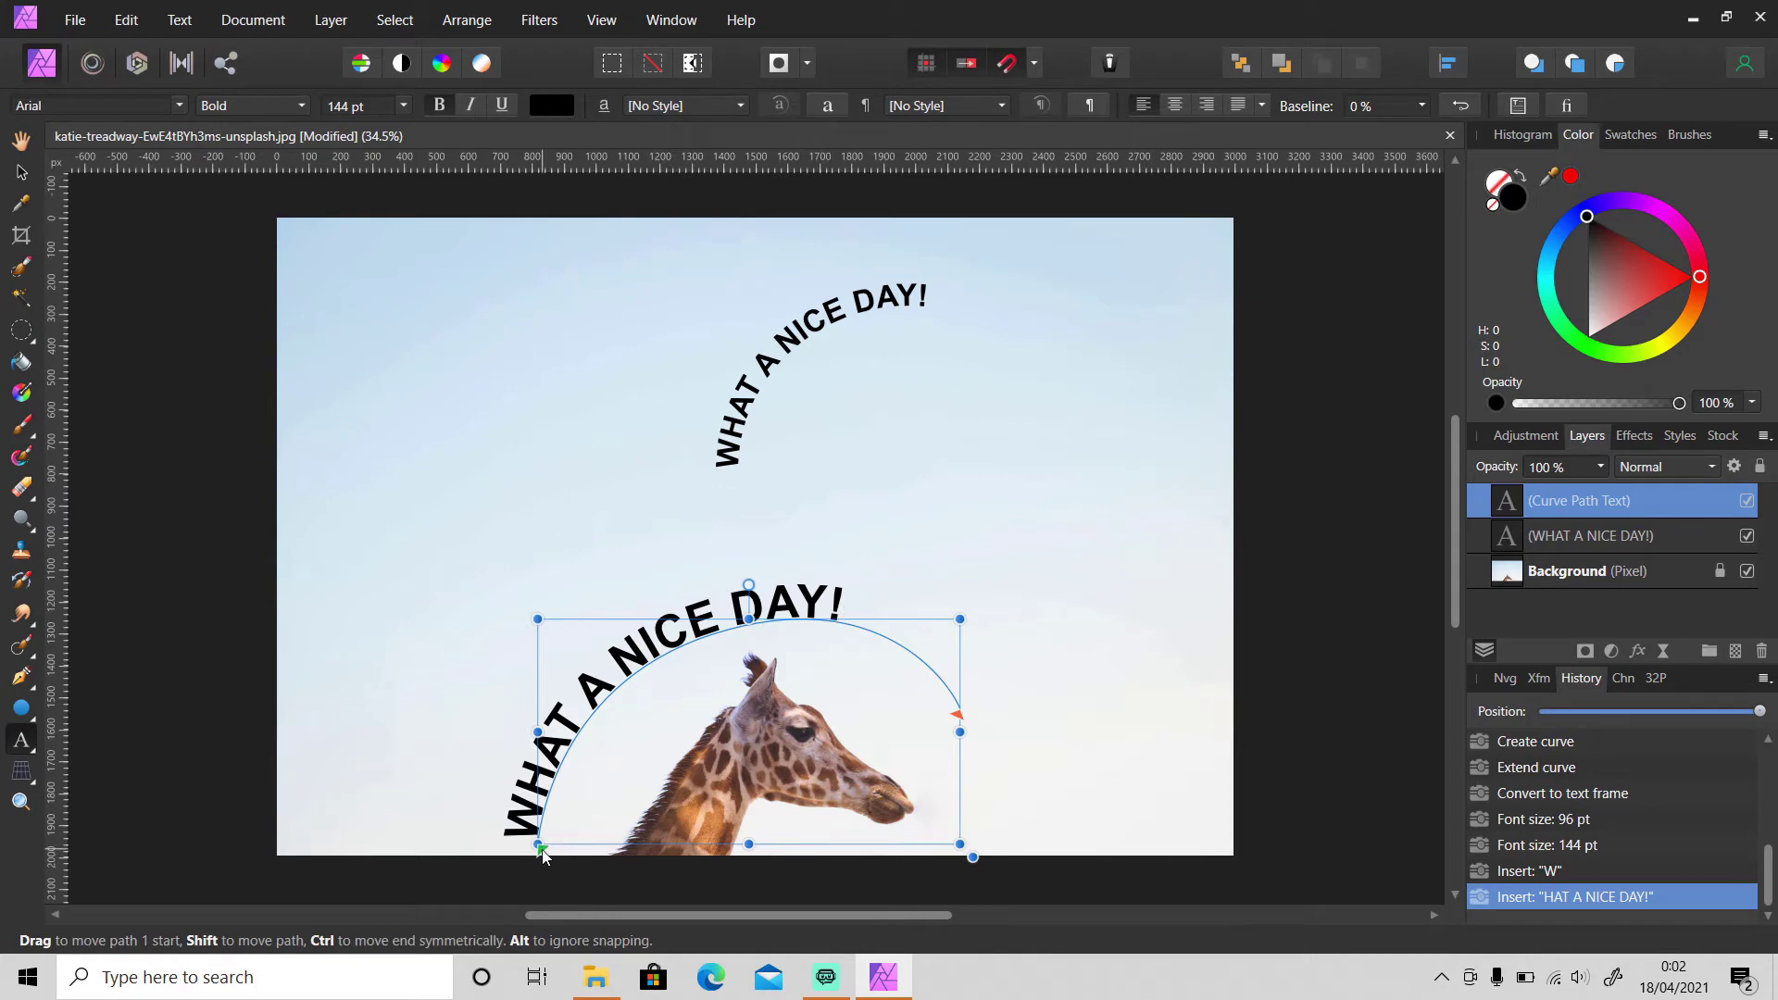
{"action": "left_click_drag", "start_coordinate": [541, 846], "coordinate": [562, 796]}
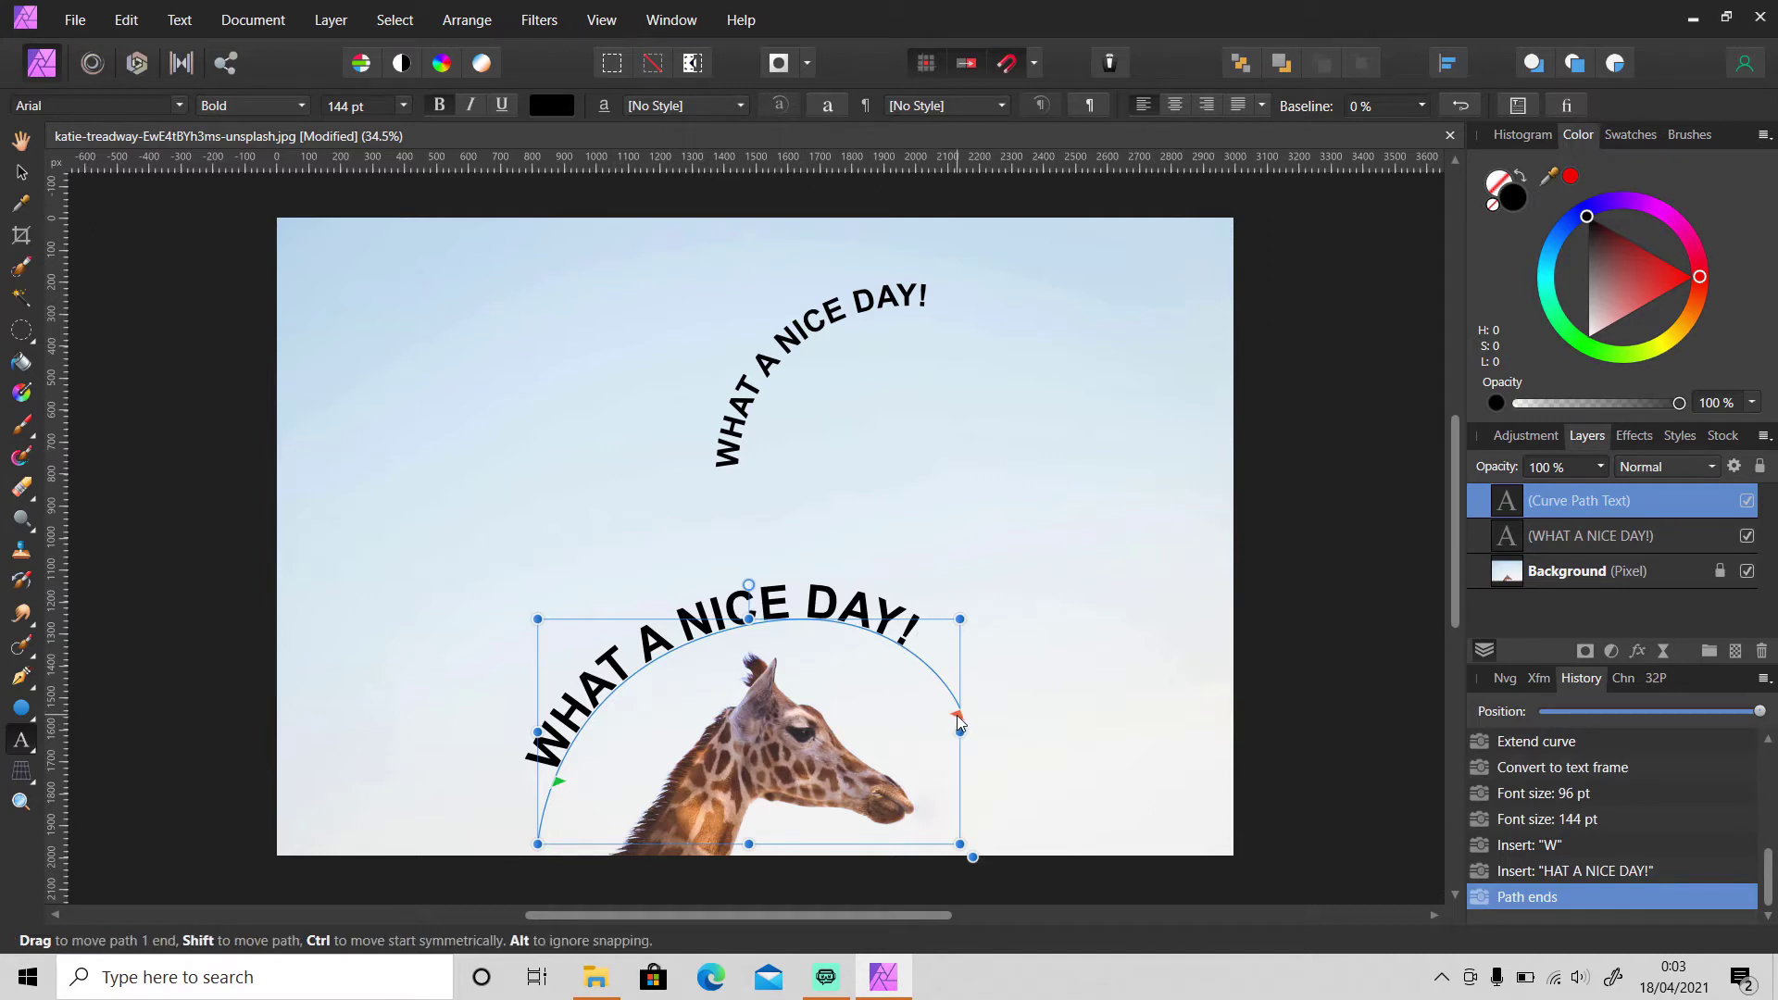
{"action": "left_click_drag", "start_coordinate": [959, 720], "coordinate": [960, 718]}
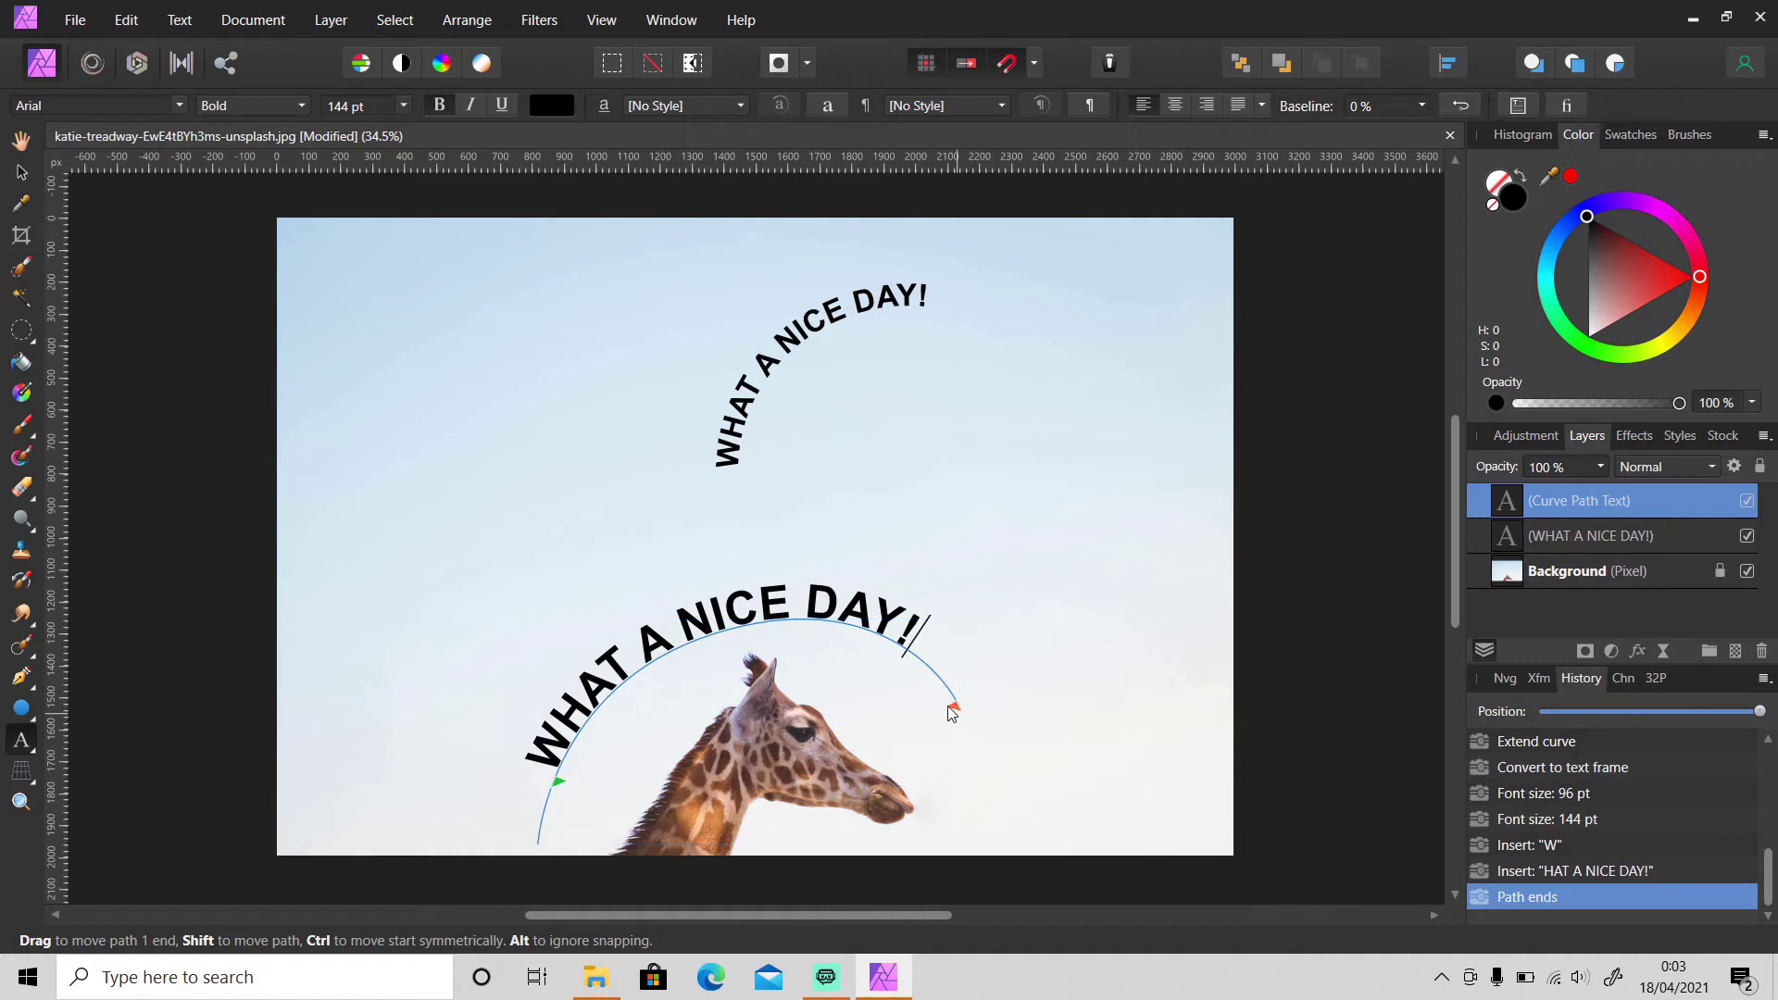
{"action": "left_click_drag", "start_coordinate": [941, 696], "coordinate": [889, 647]}
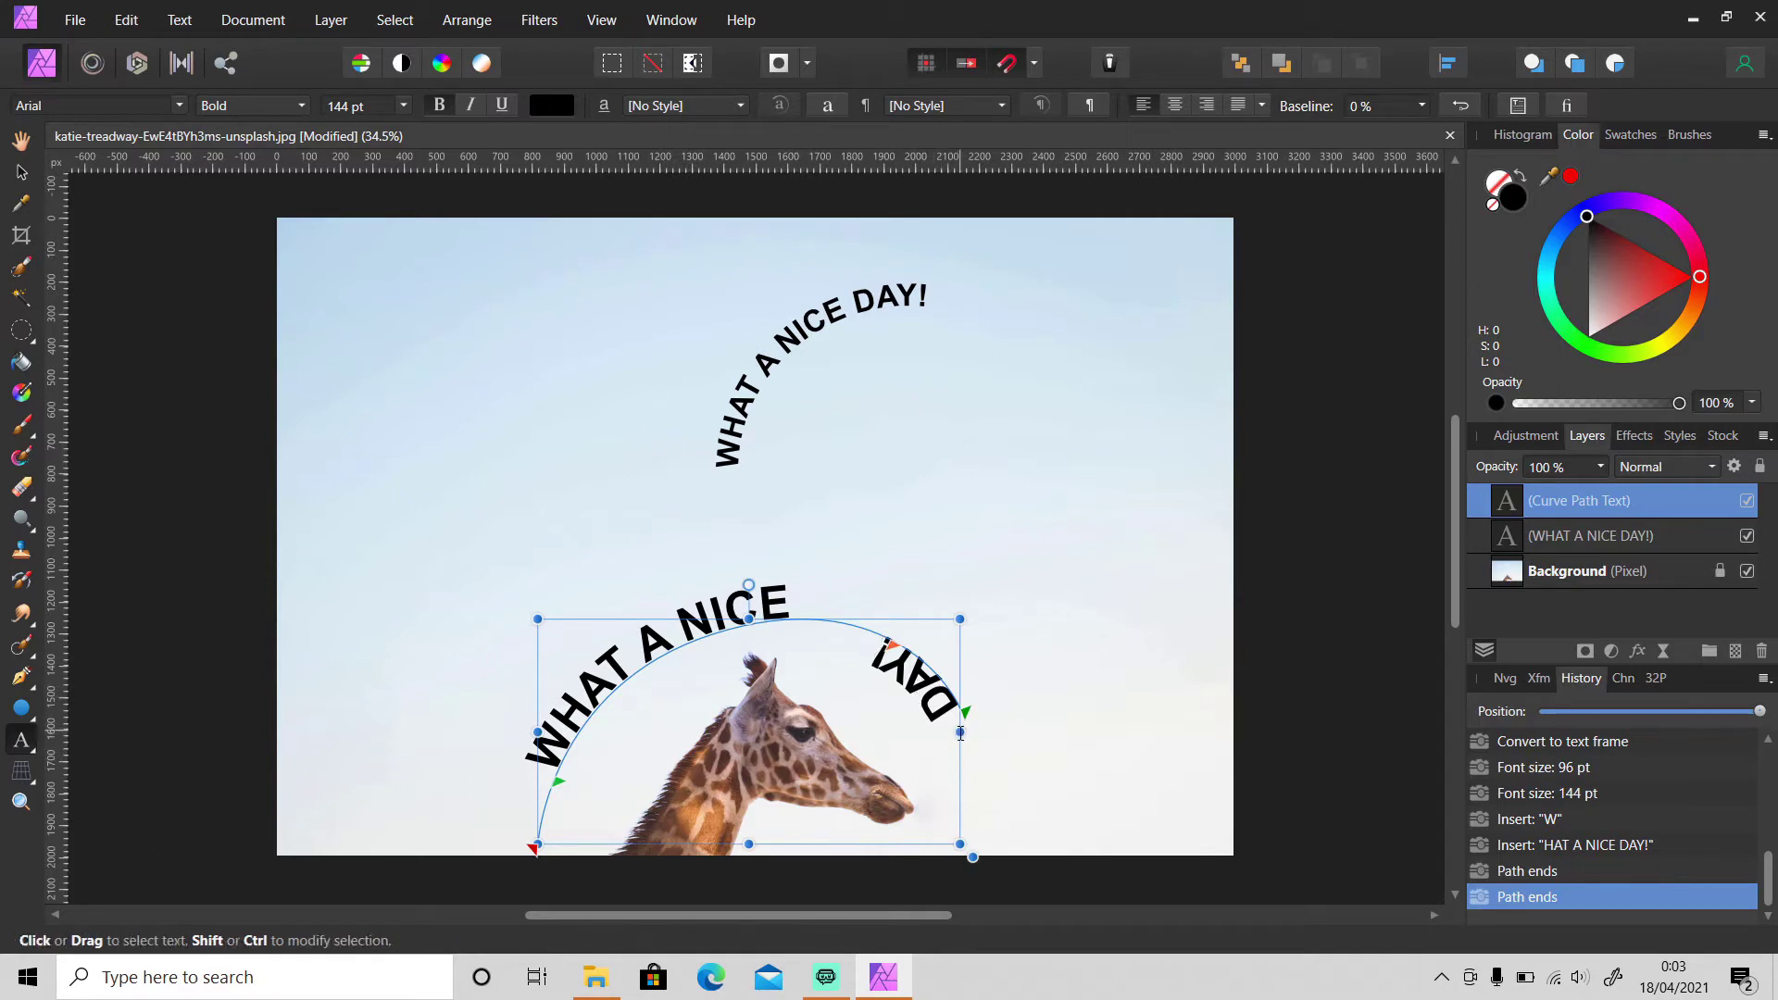
{"action": "left_click_drag", "start_coordinate": [964, 714], "coordinate": [808, 652]}
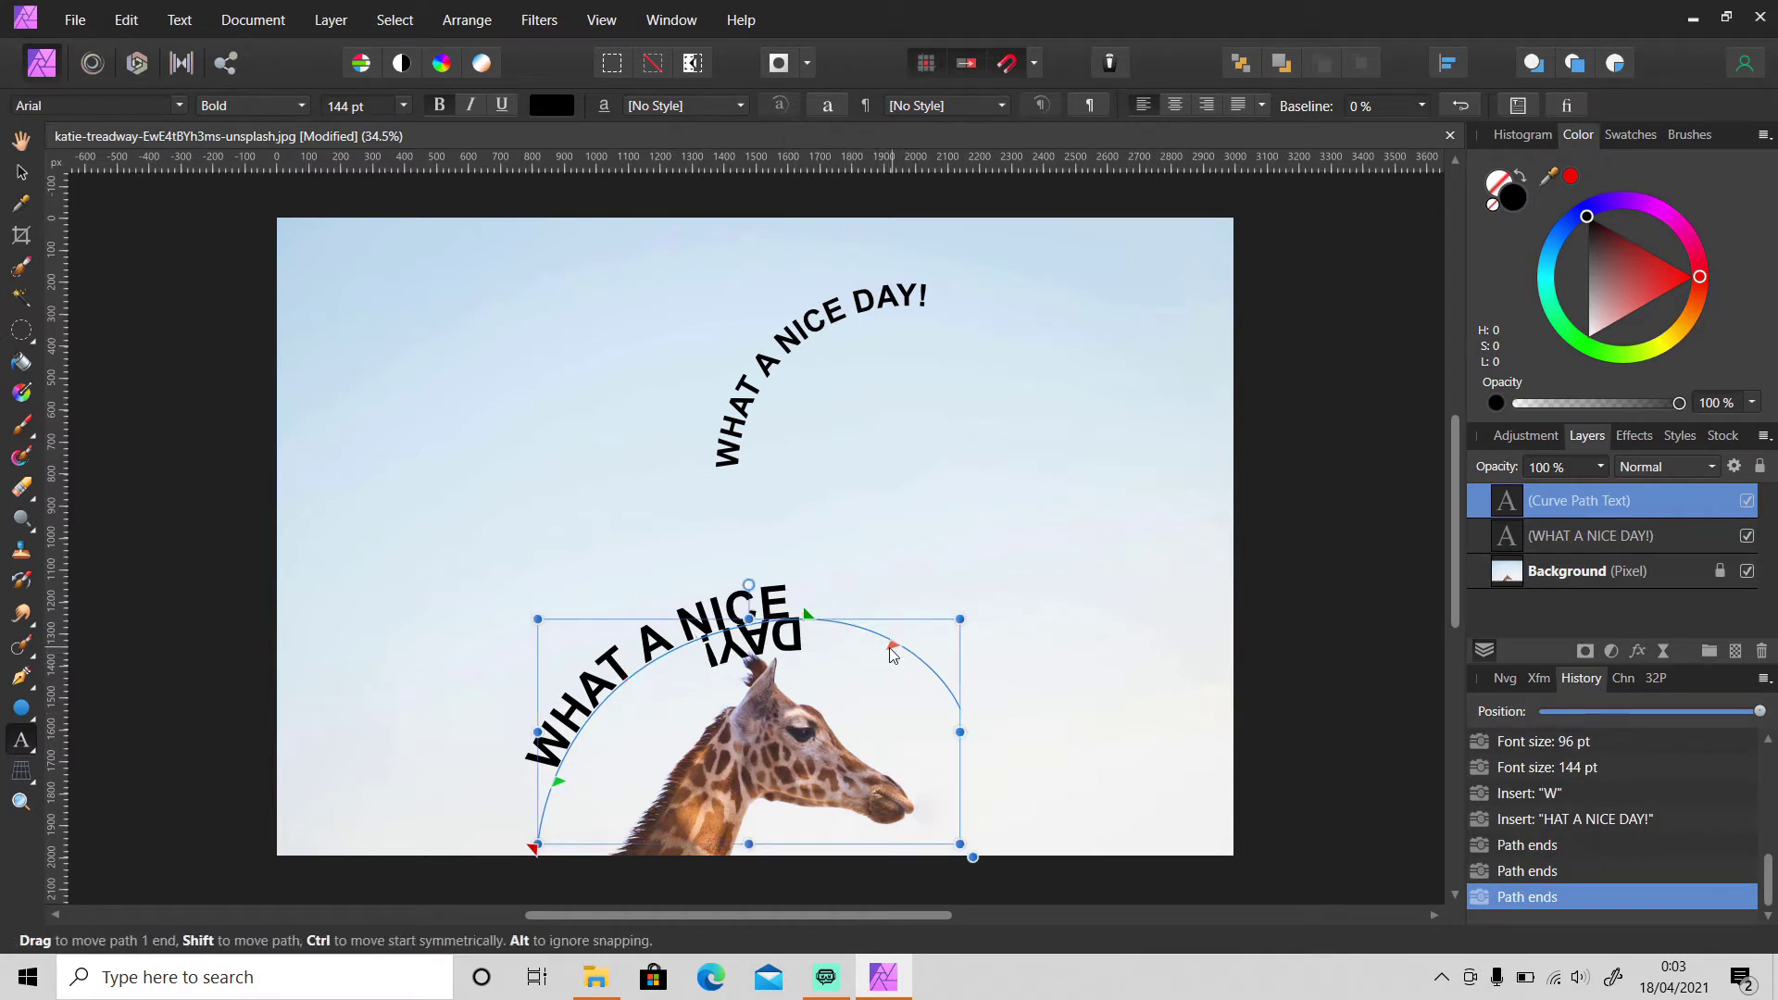
{"action": "left_click_drag", "start_coordinate": [893, 654], "coordinate": [598, 738]}
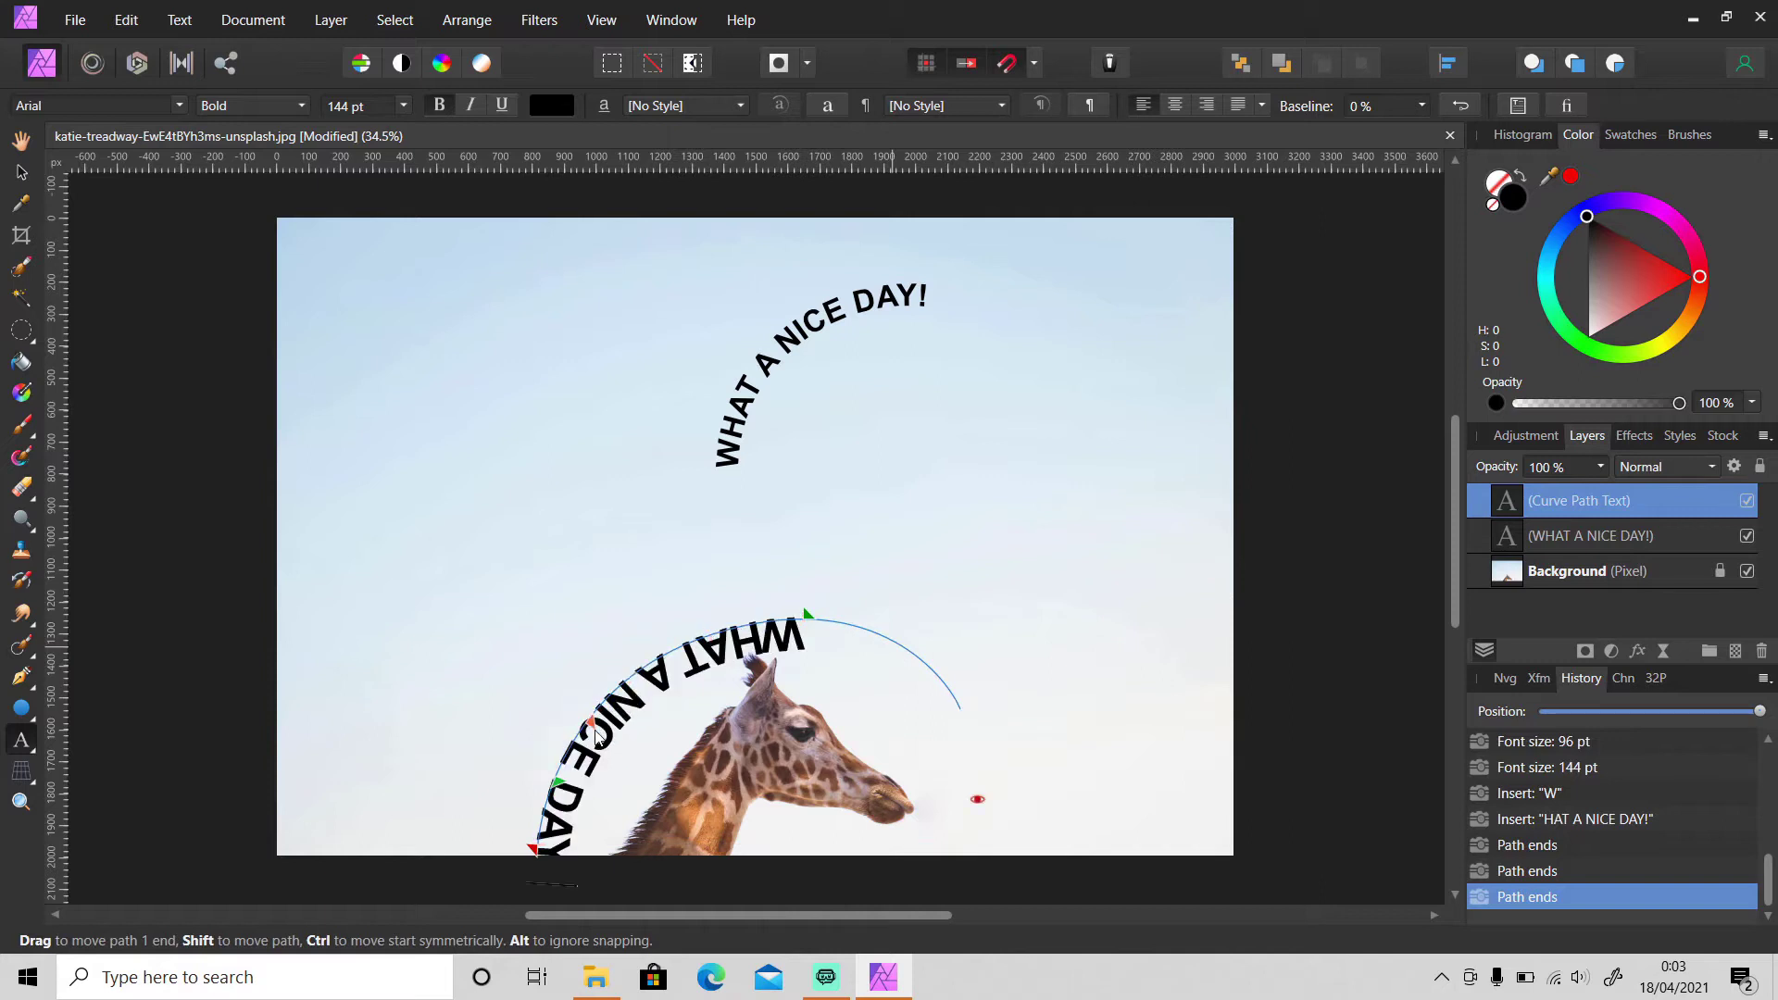
{"action": "left_click_drag", "start_coordinate": [626, 707], "coordinate": [942, 719]}
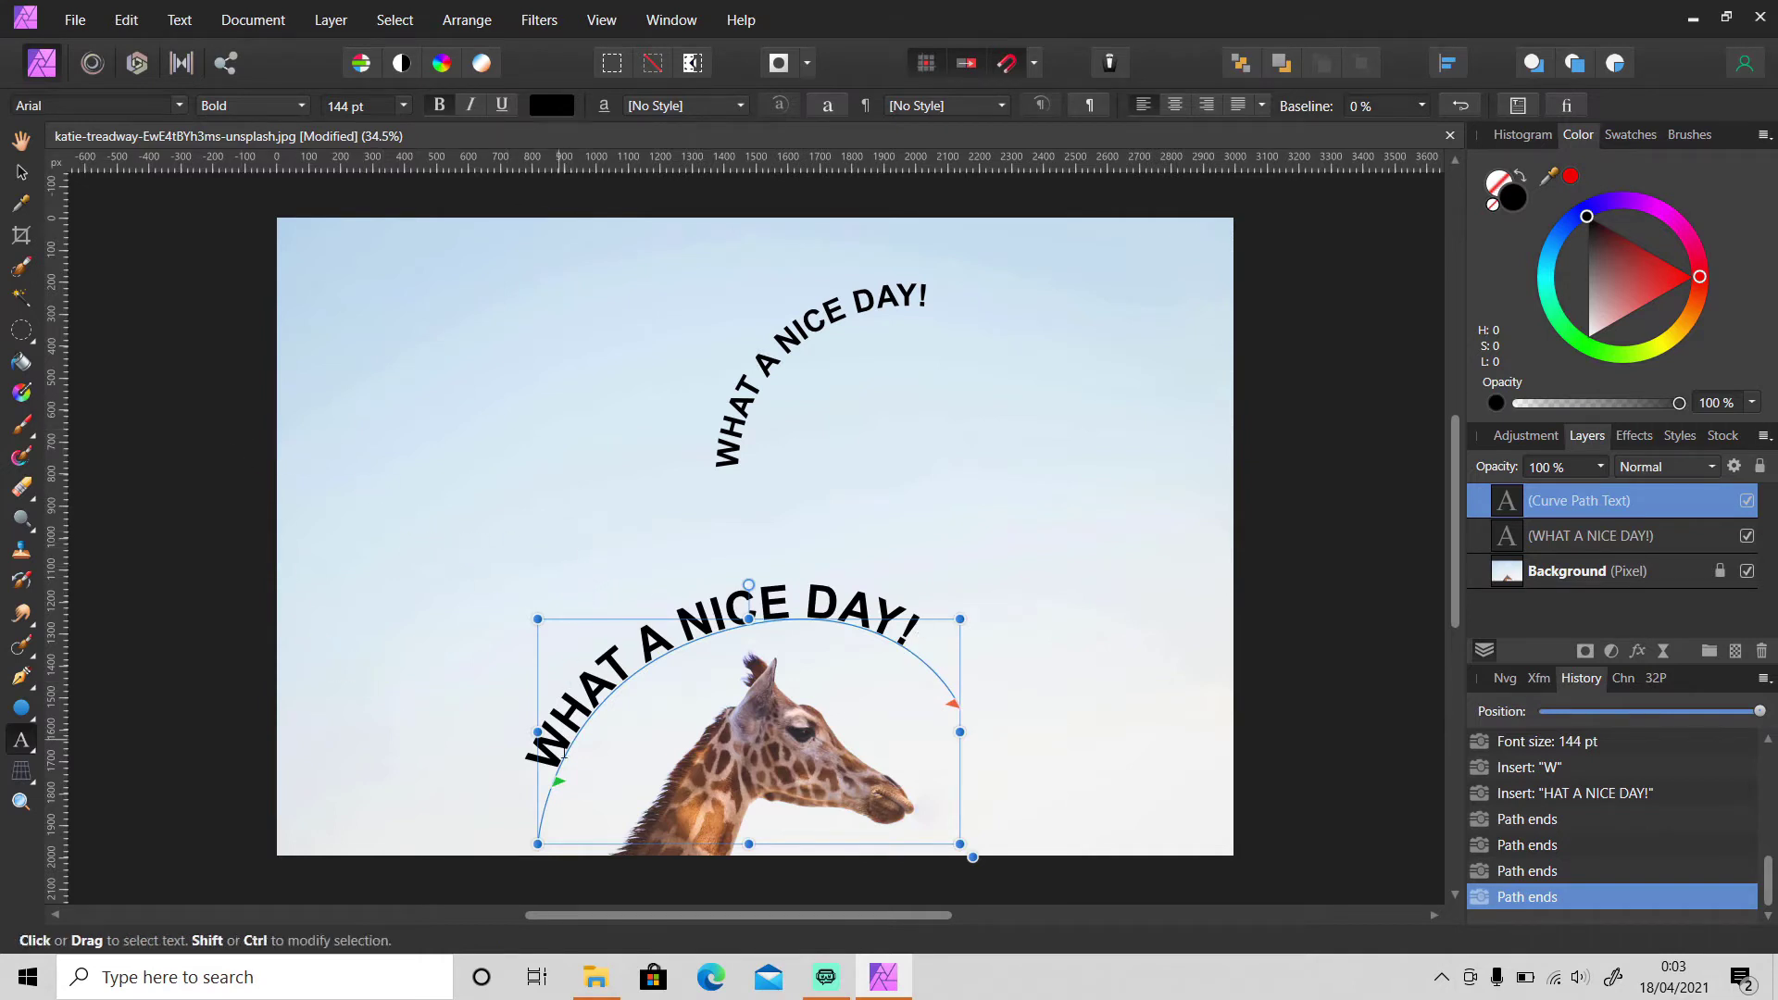
Edit the arch's end node with the Node Tool so DAY! sweeps down more smoothly.
{"action": "left_click", "coordinate": [16, 683]}
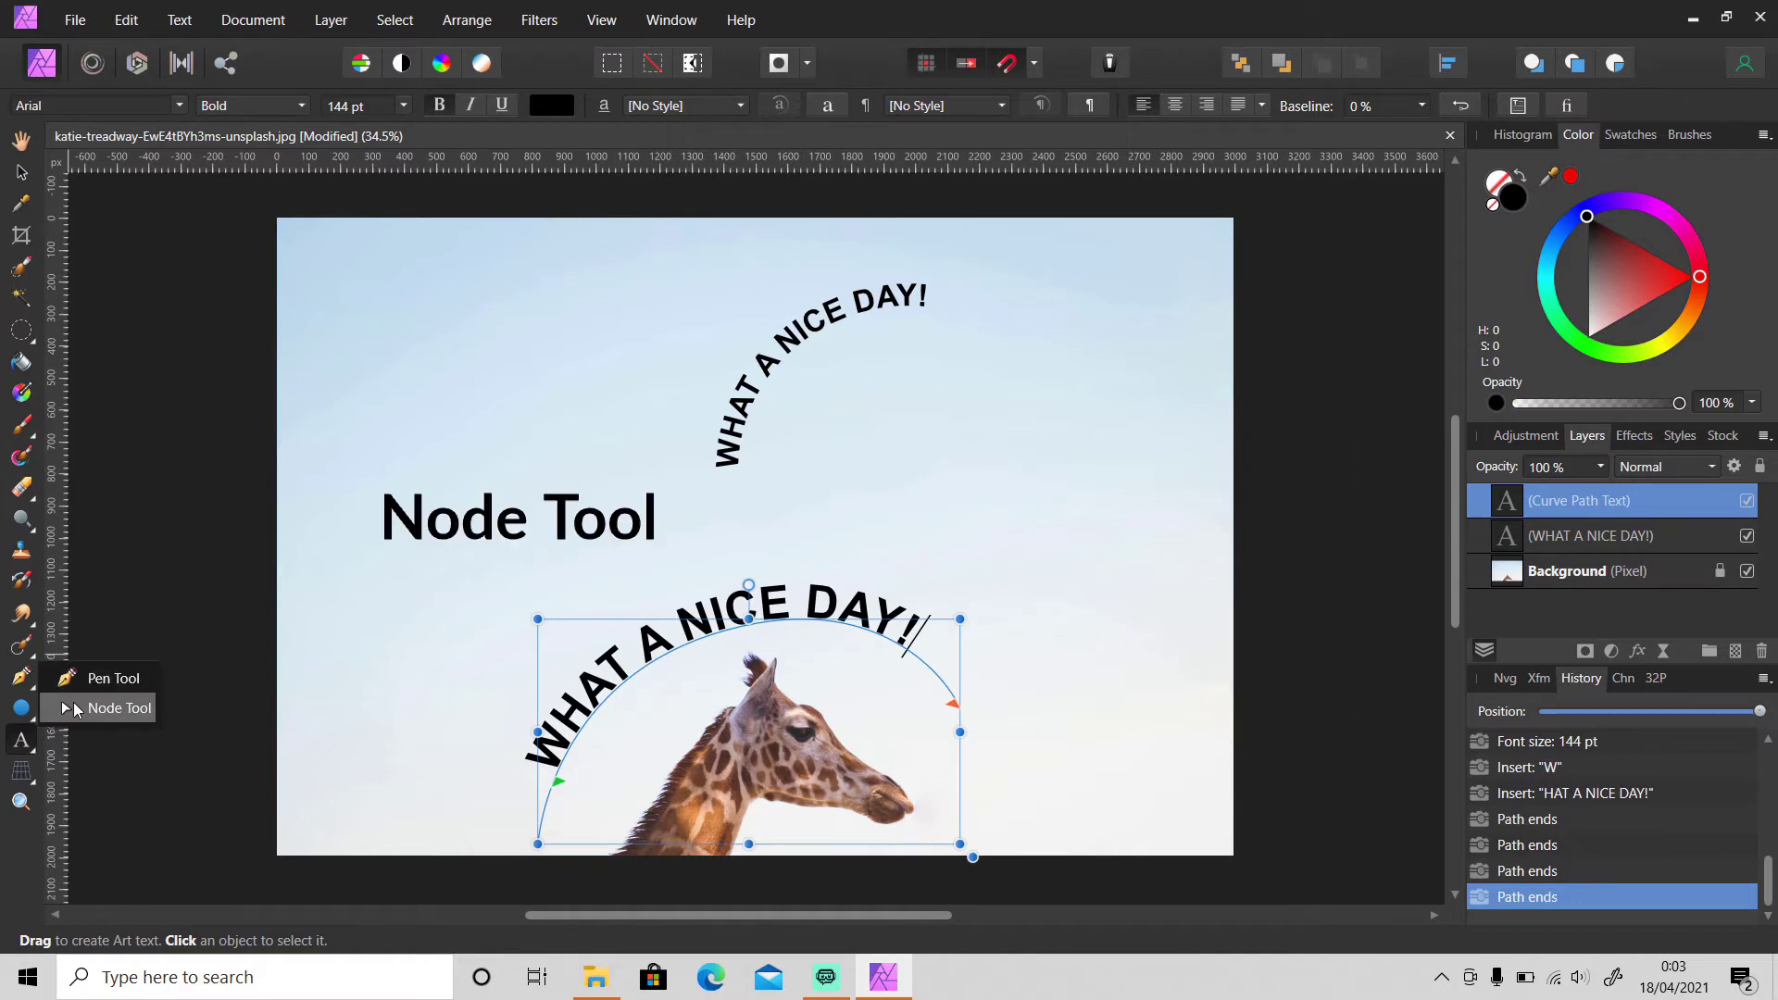
{"action": "left_click", "coordinate": [79, 706]}
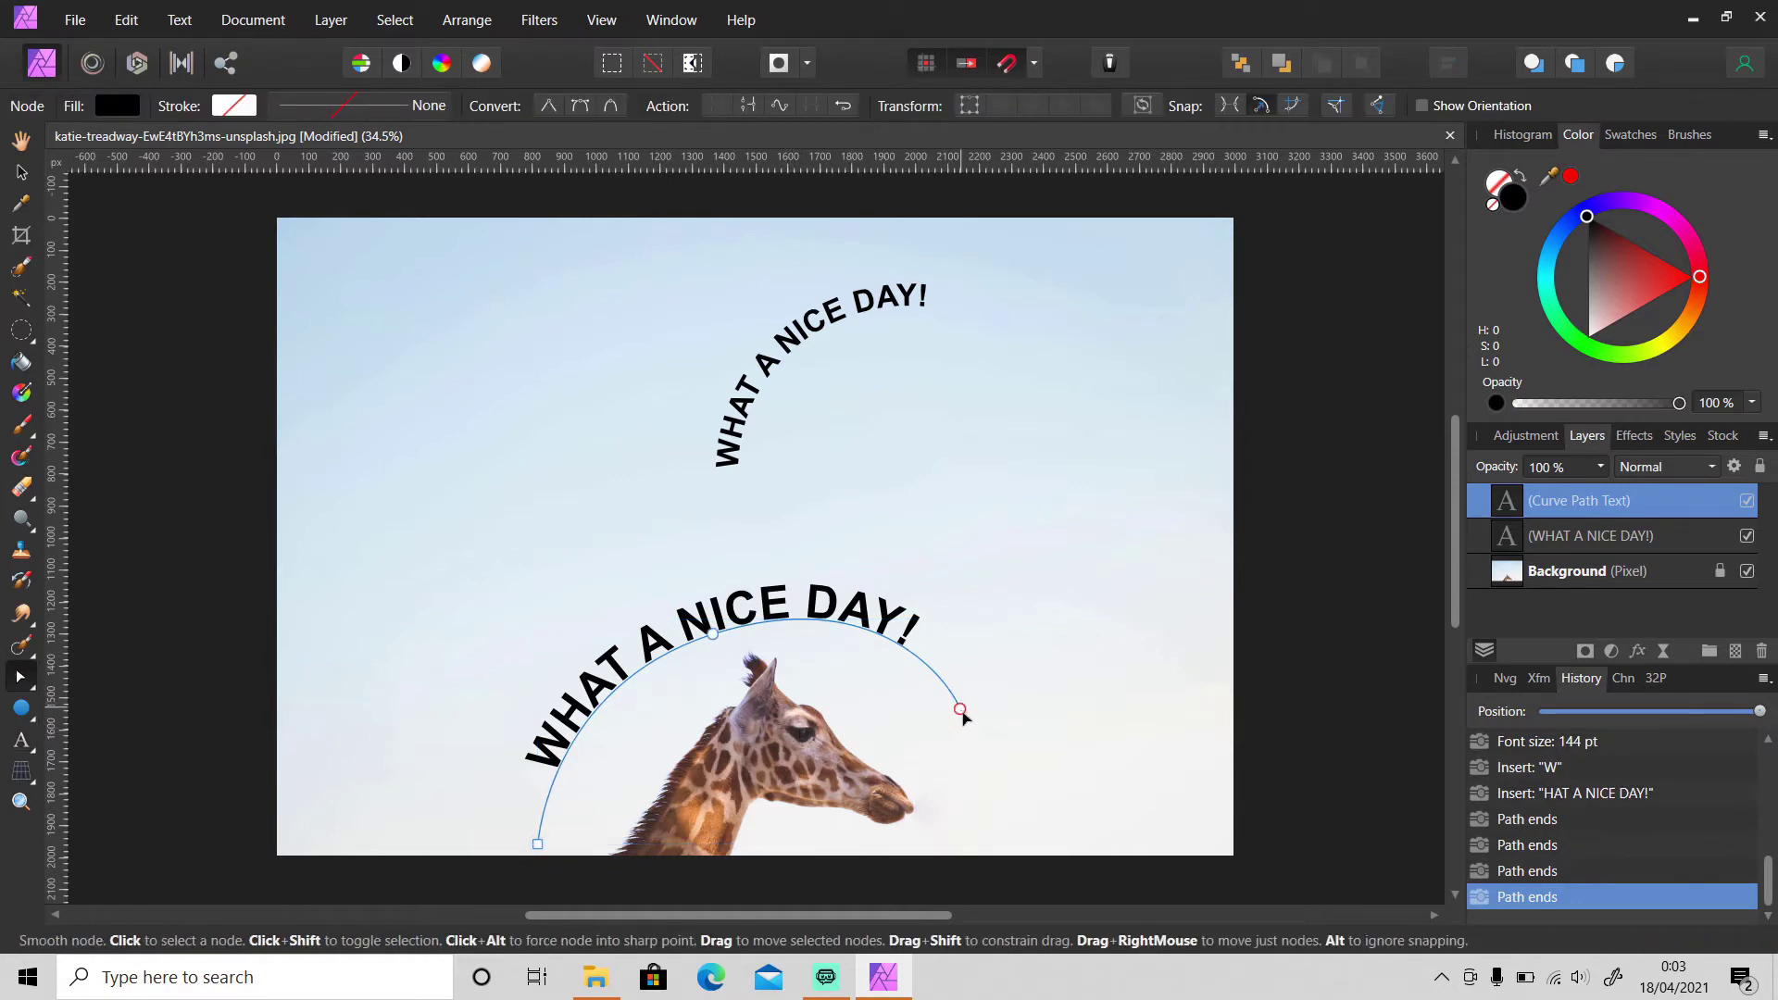
{"action": "left_click_drag", "start_coordinate": [961, 710], "coordinate": [992, 774]}
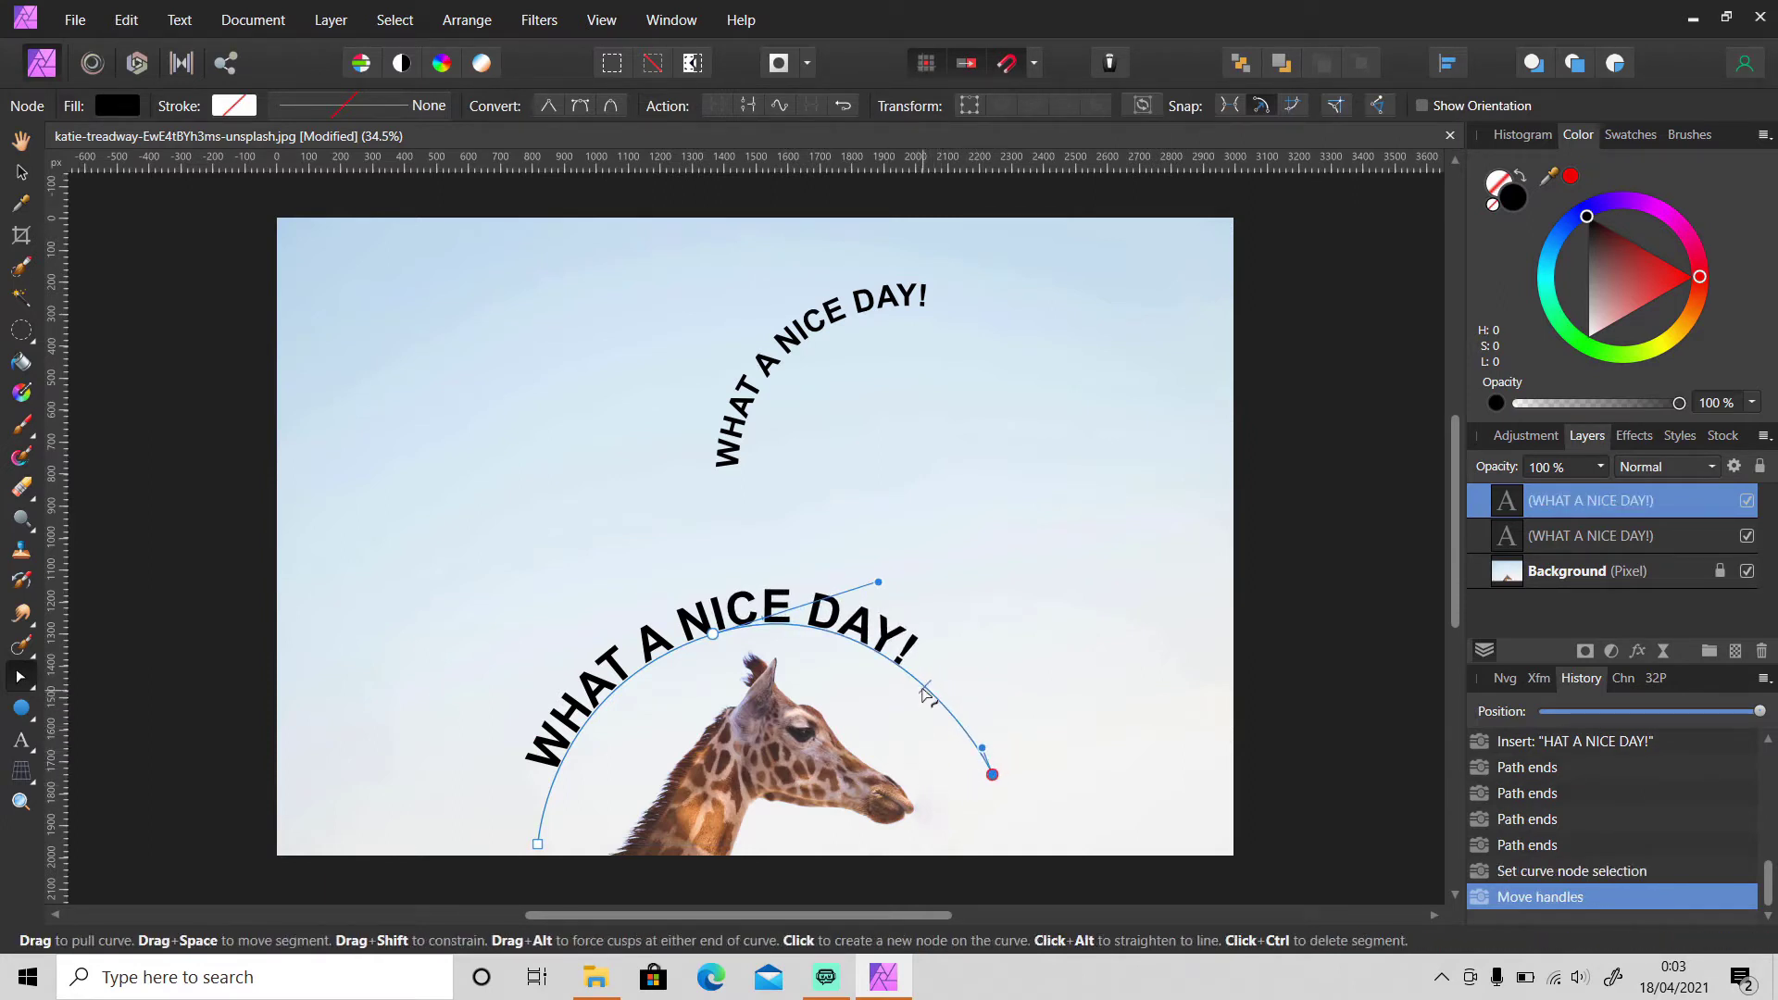
{"action": "left_click", "coordinate": [929, 691]}
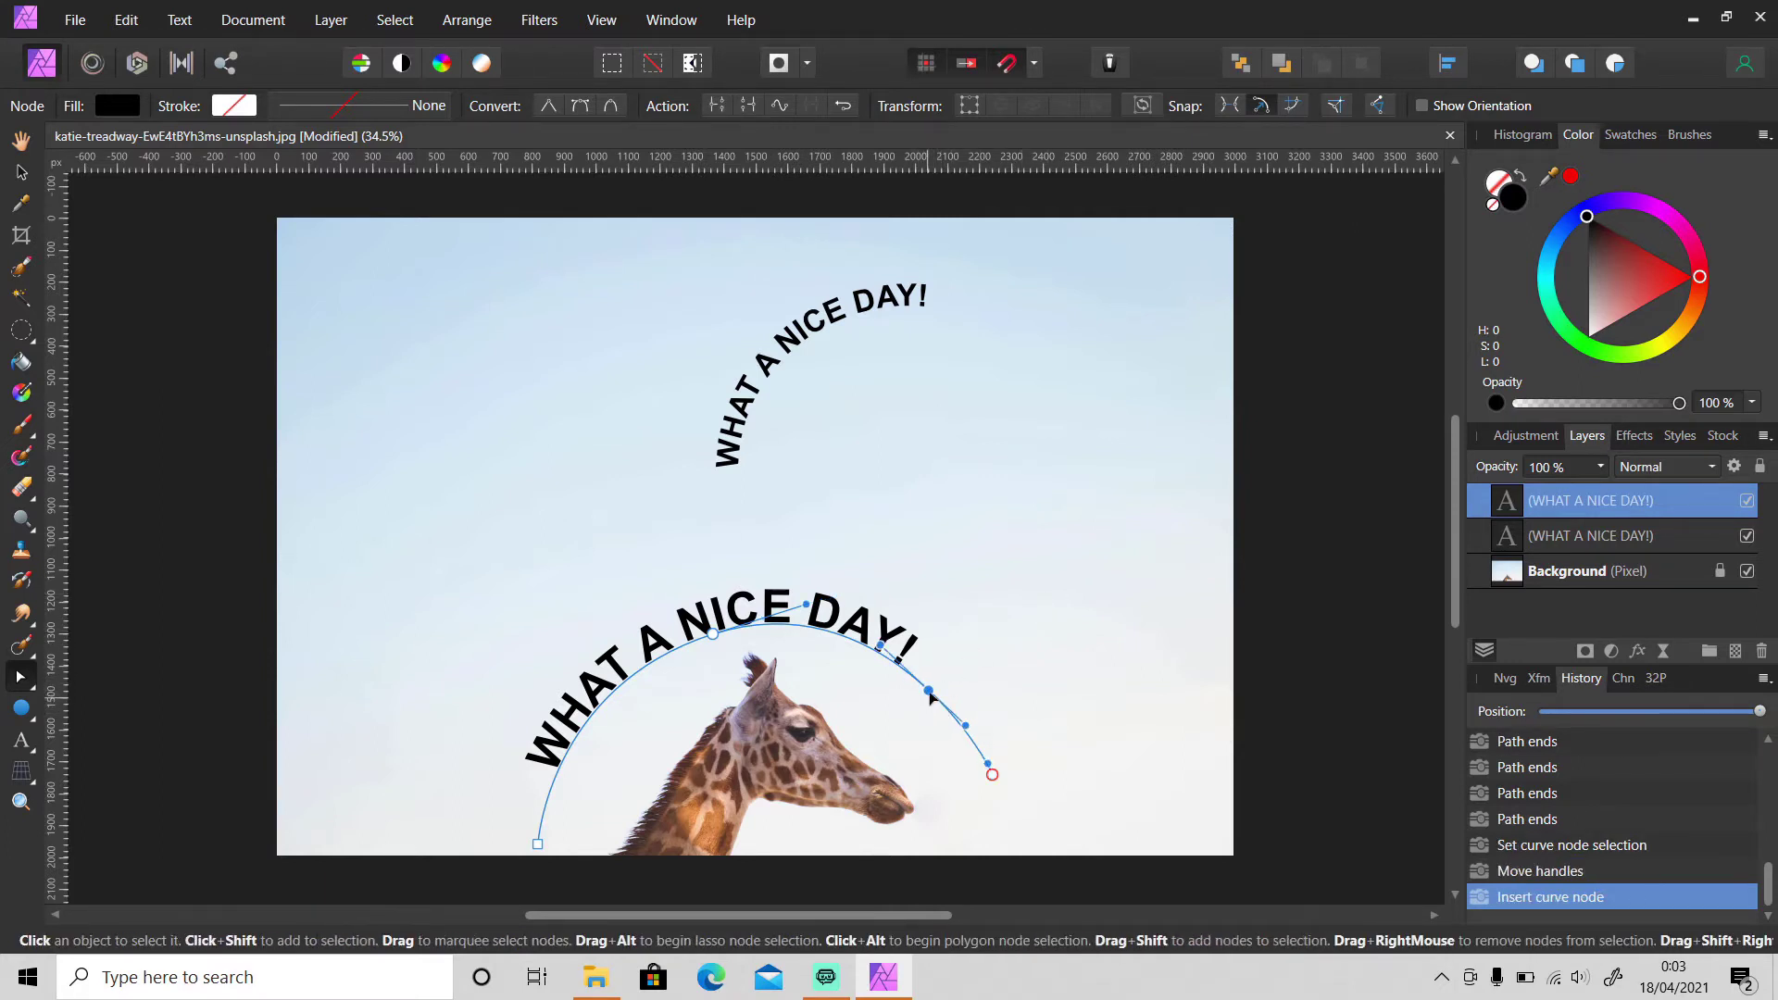
{"action": "left_click_drag", "start_coordinate": [929, 691], "coordinate": [938, 677]}
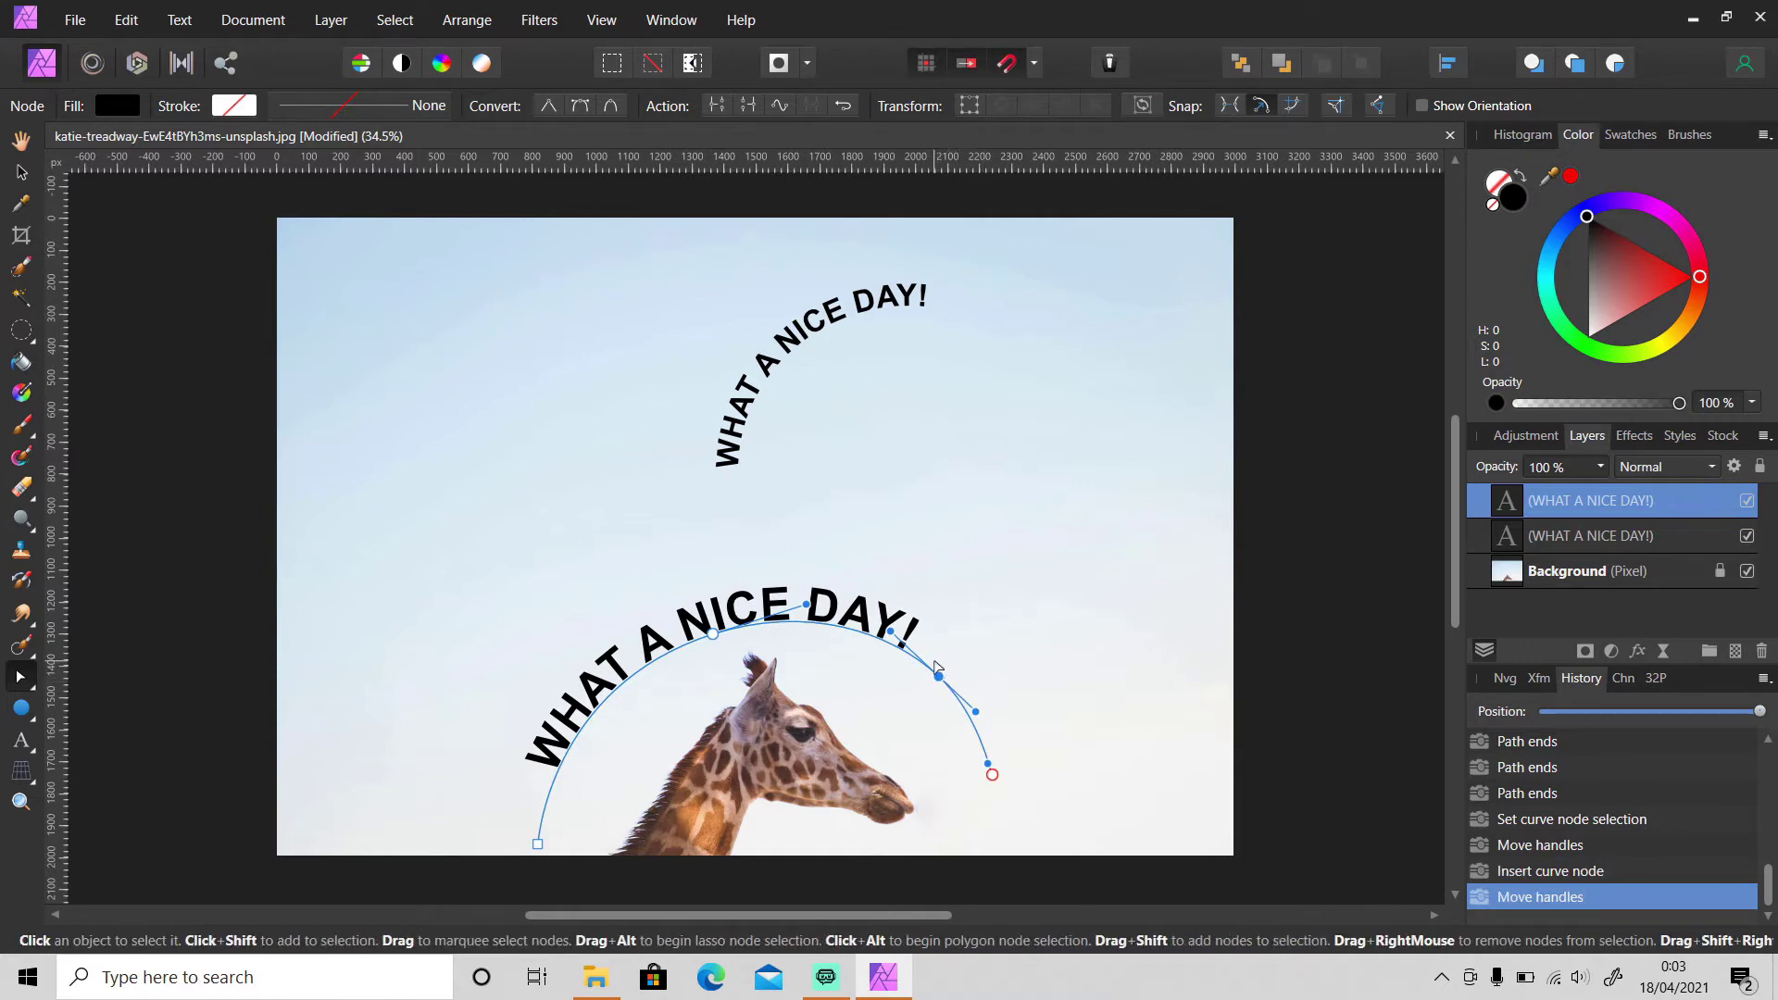
{"action": "key", "text": "Delete"}
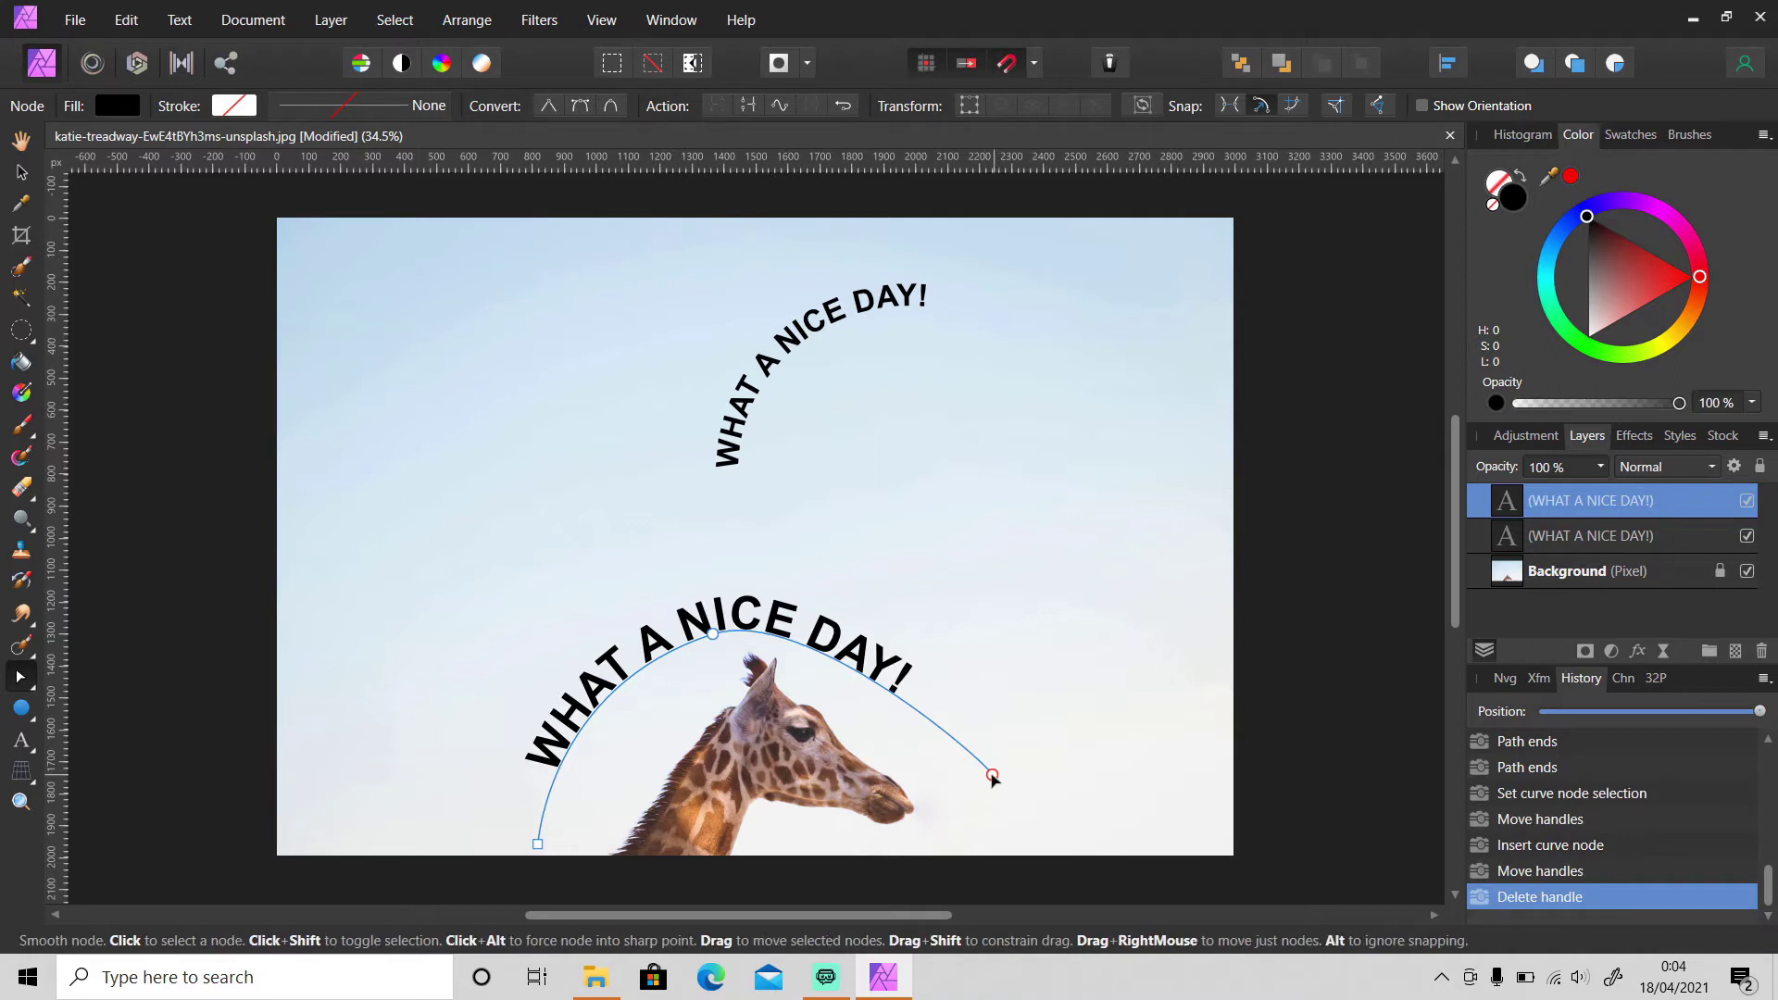
{"action": "left_click_drag", "start_coordinate": [993, 776], "coordinate": [947, 724]}
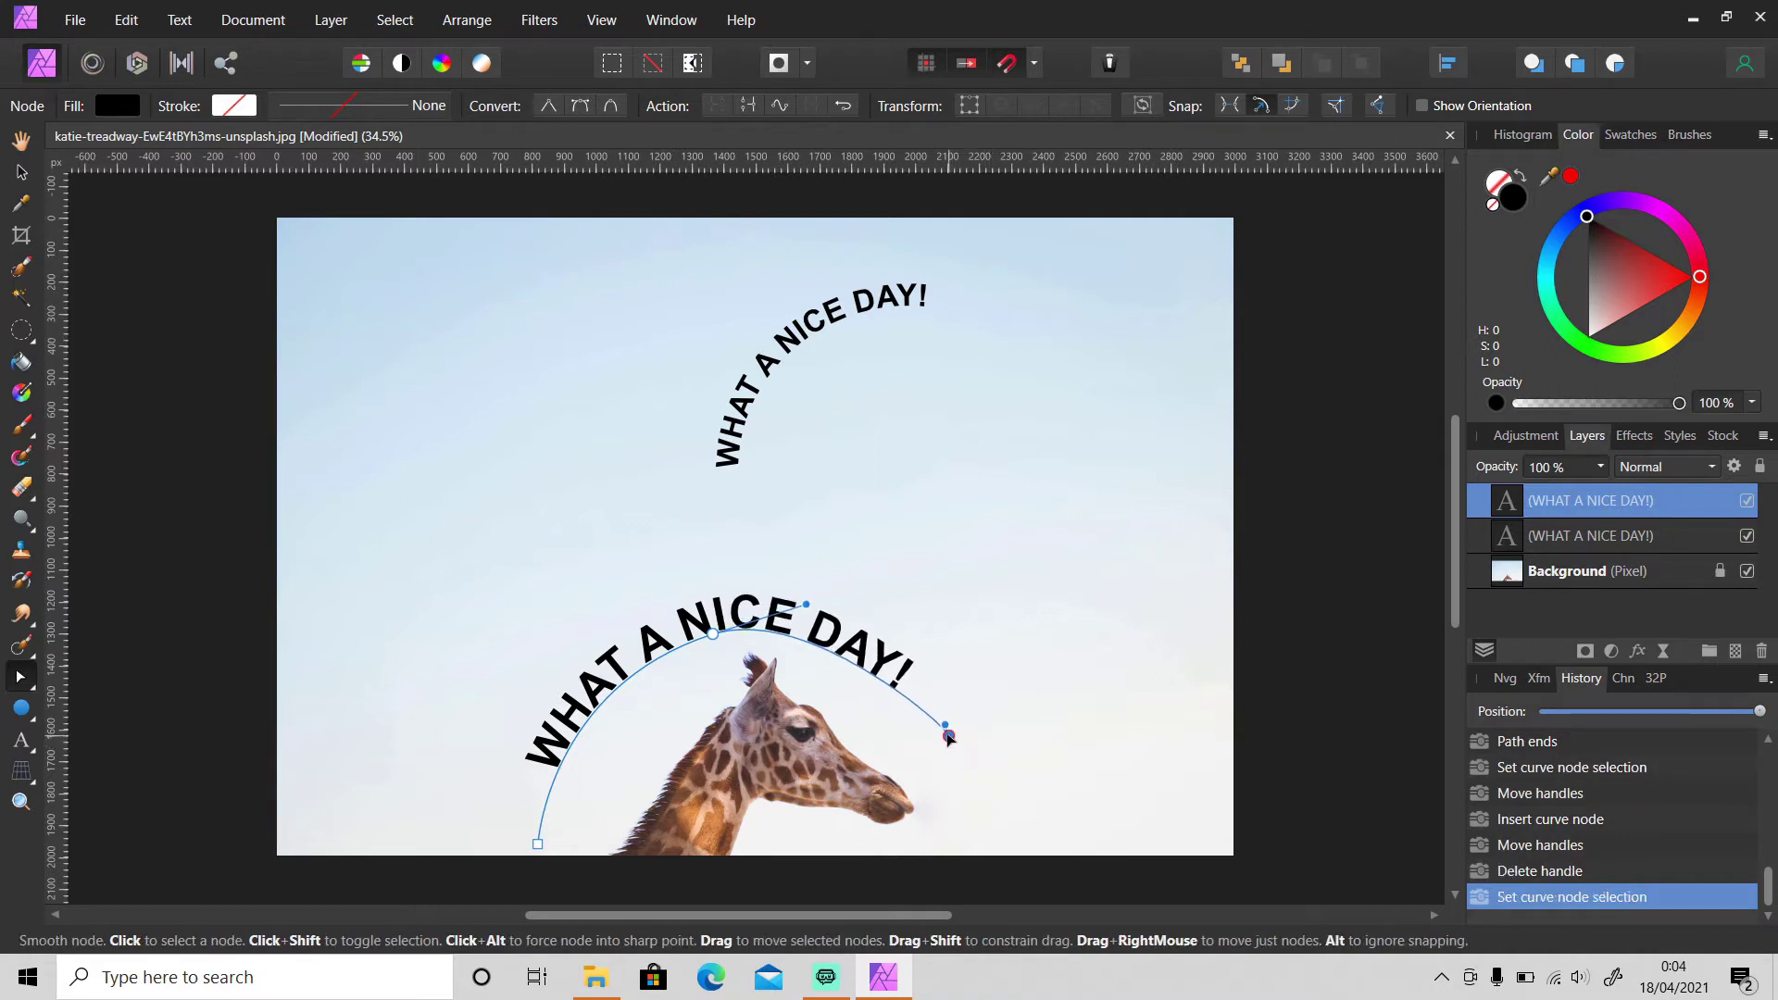
{"action": "left_click", "coordinate": [21, 172]}
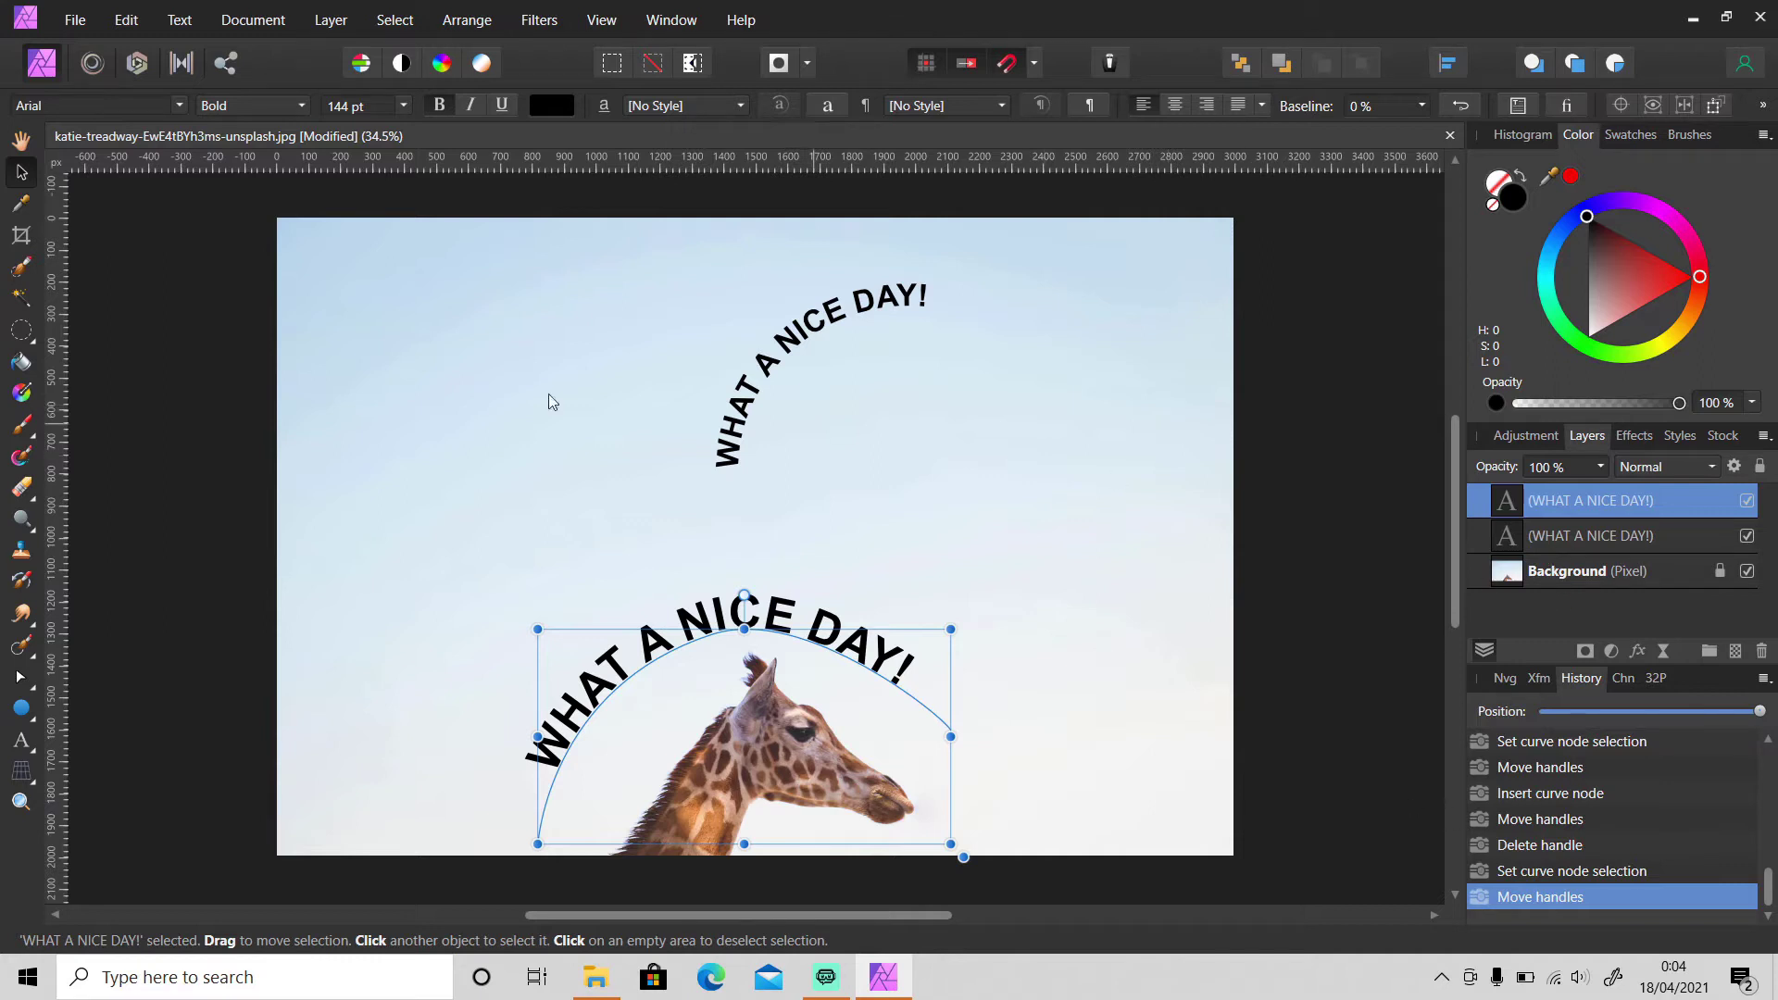
Draw a white circle in the upper-left sky and rasterize it into a pixel layer.
{"action": "left_click", "coordinate": [14, 711]}
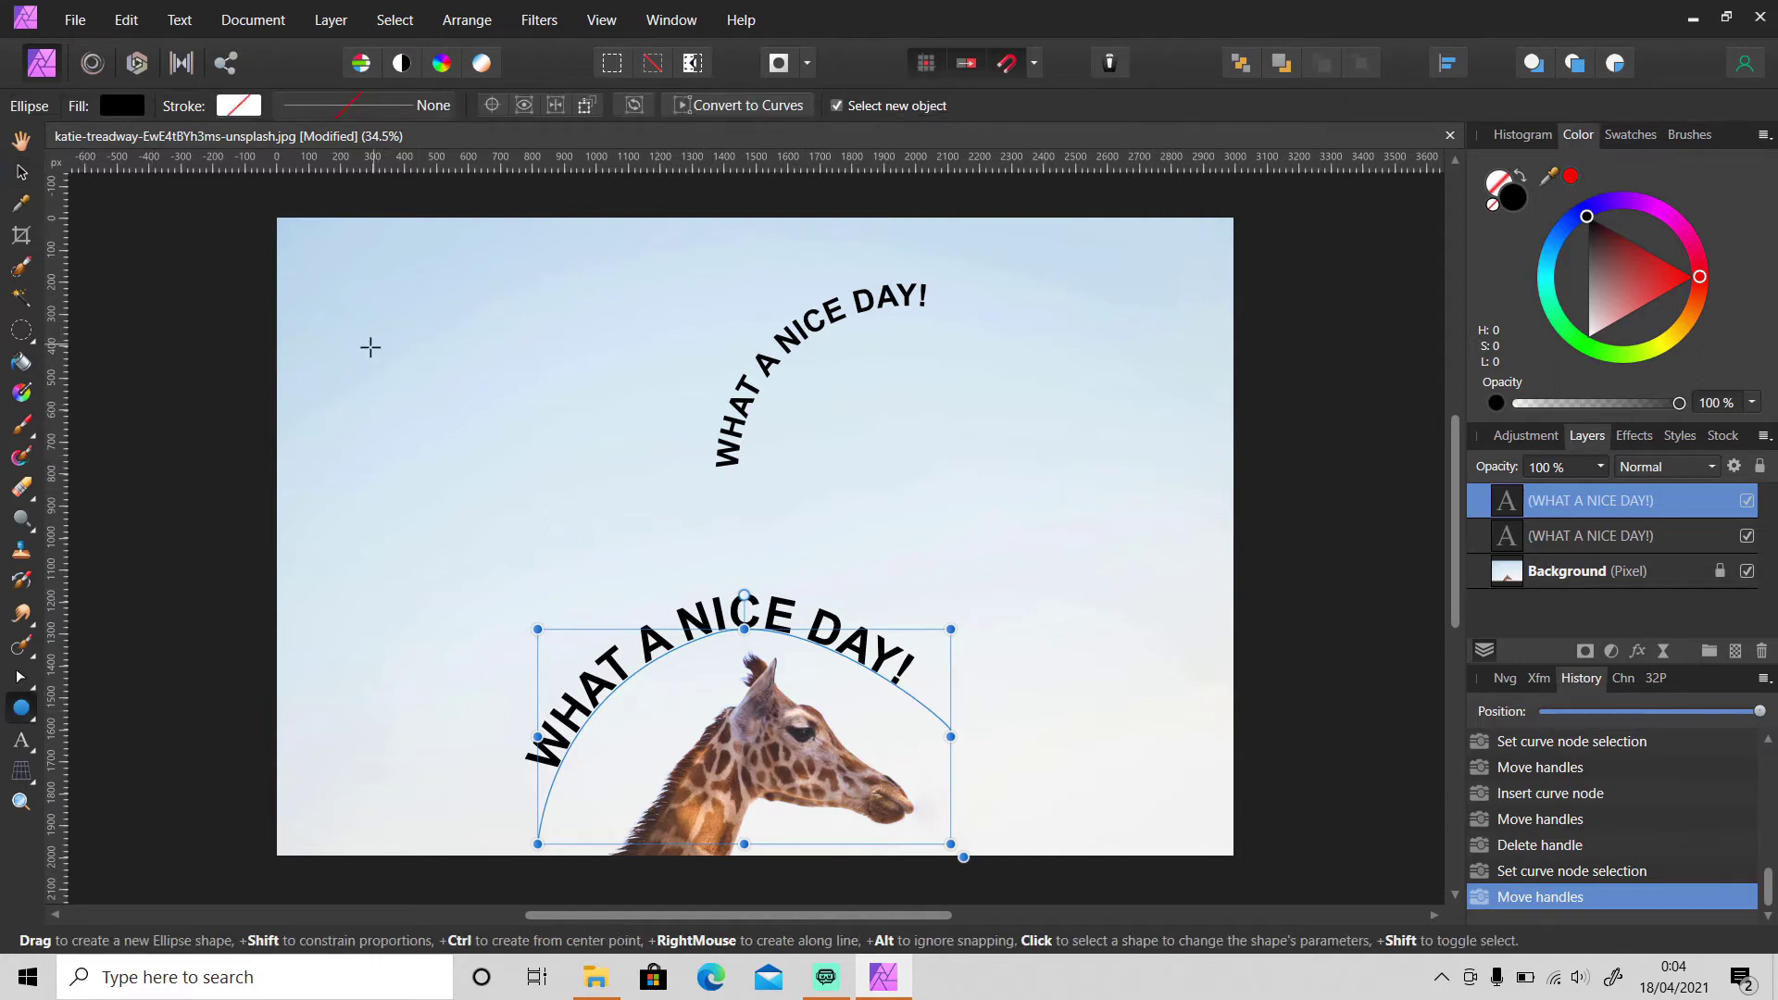
{"action": "left_click_drag", "start_coordinate": [386, 343], "coordinate": [511, 471]}
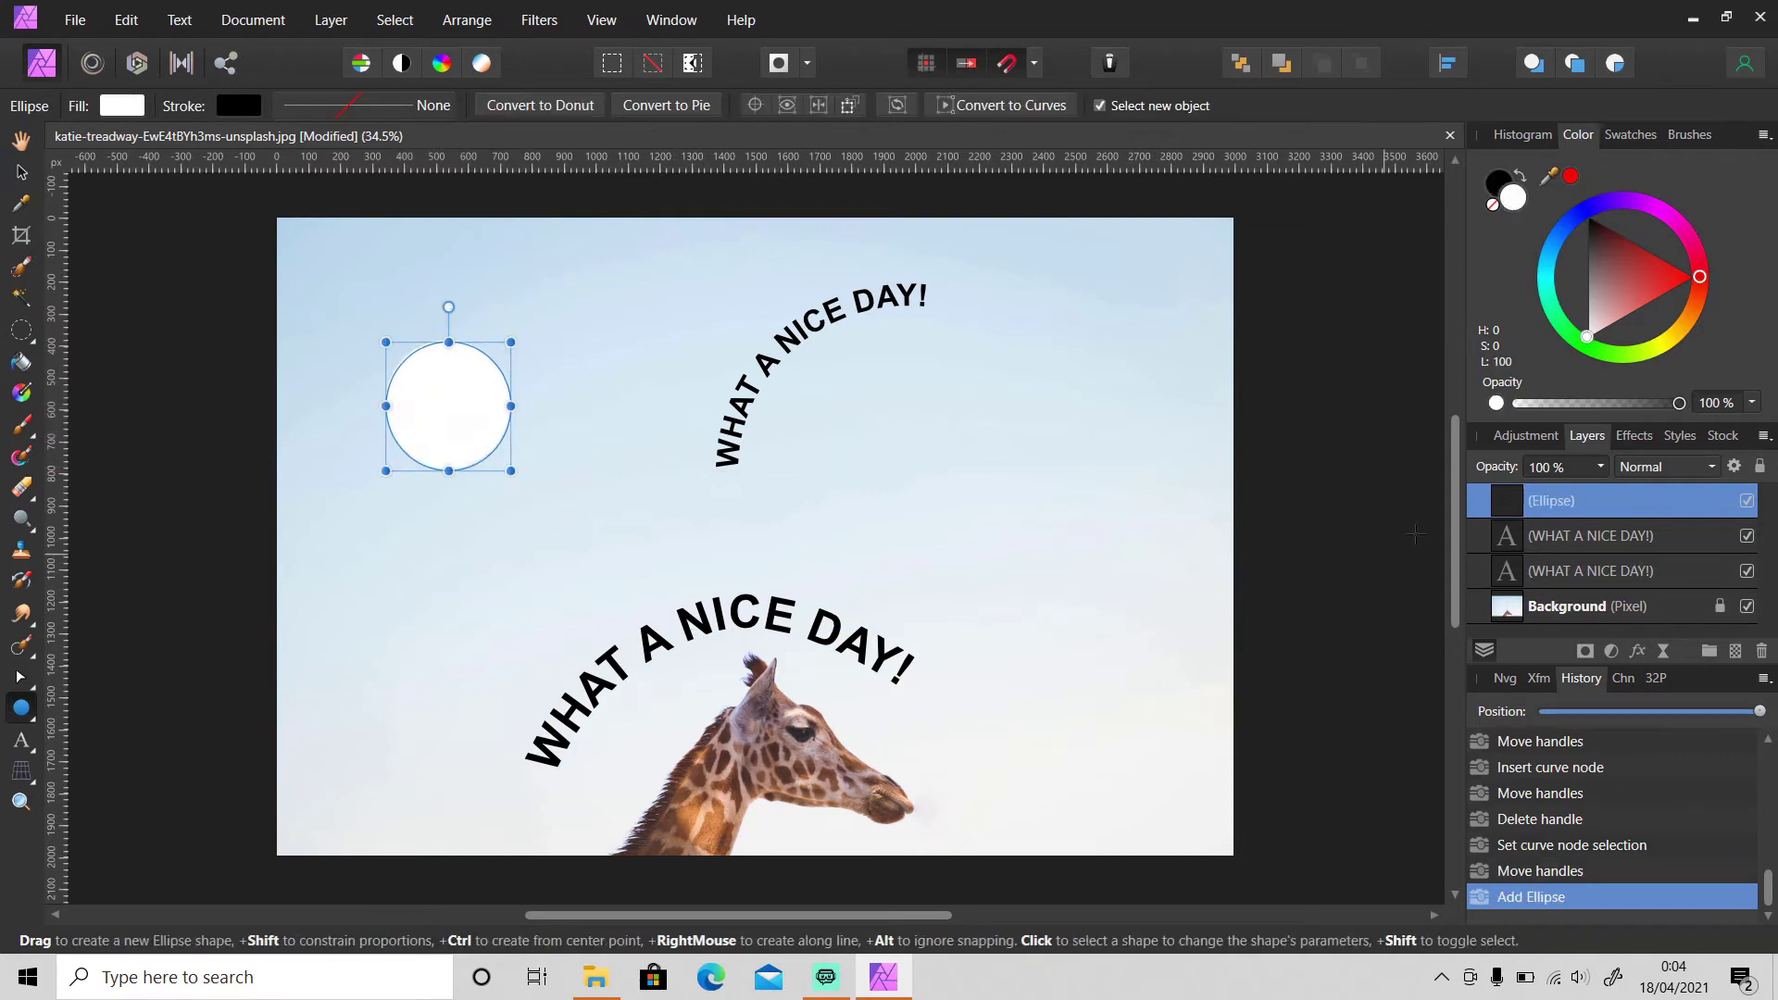
{"action": "right_click", "coordinate": [1555, 508]}
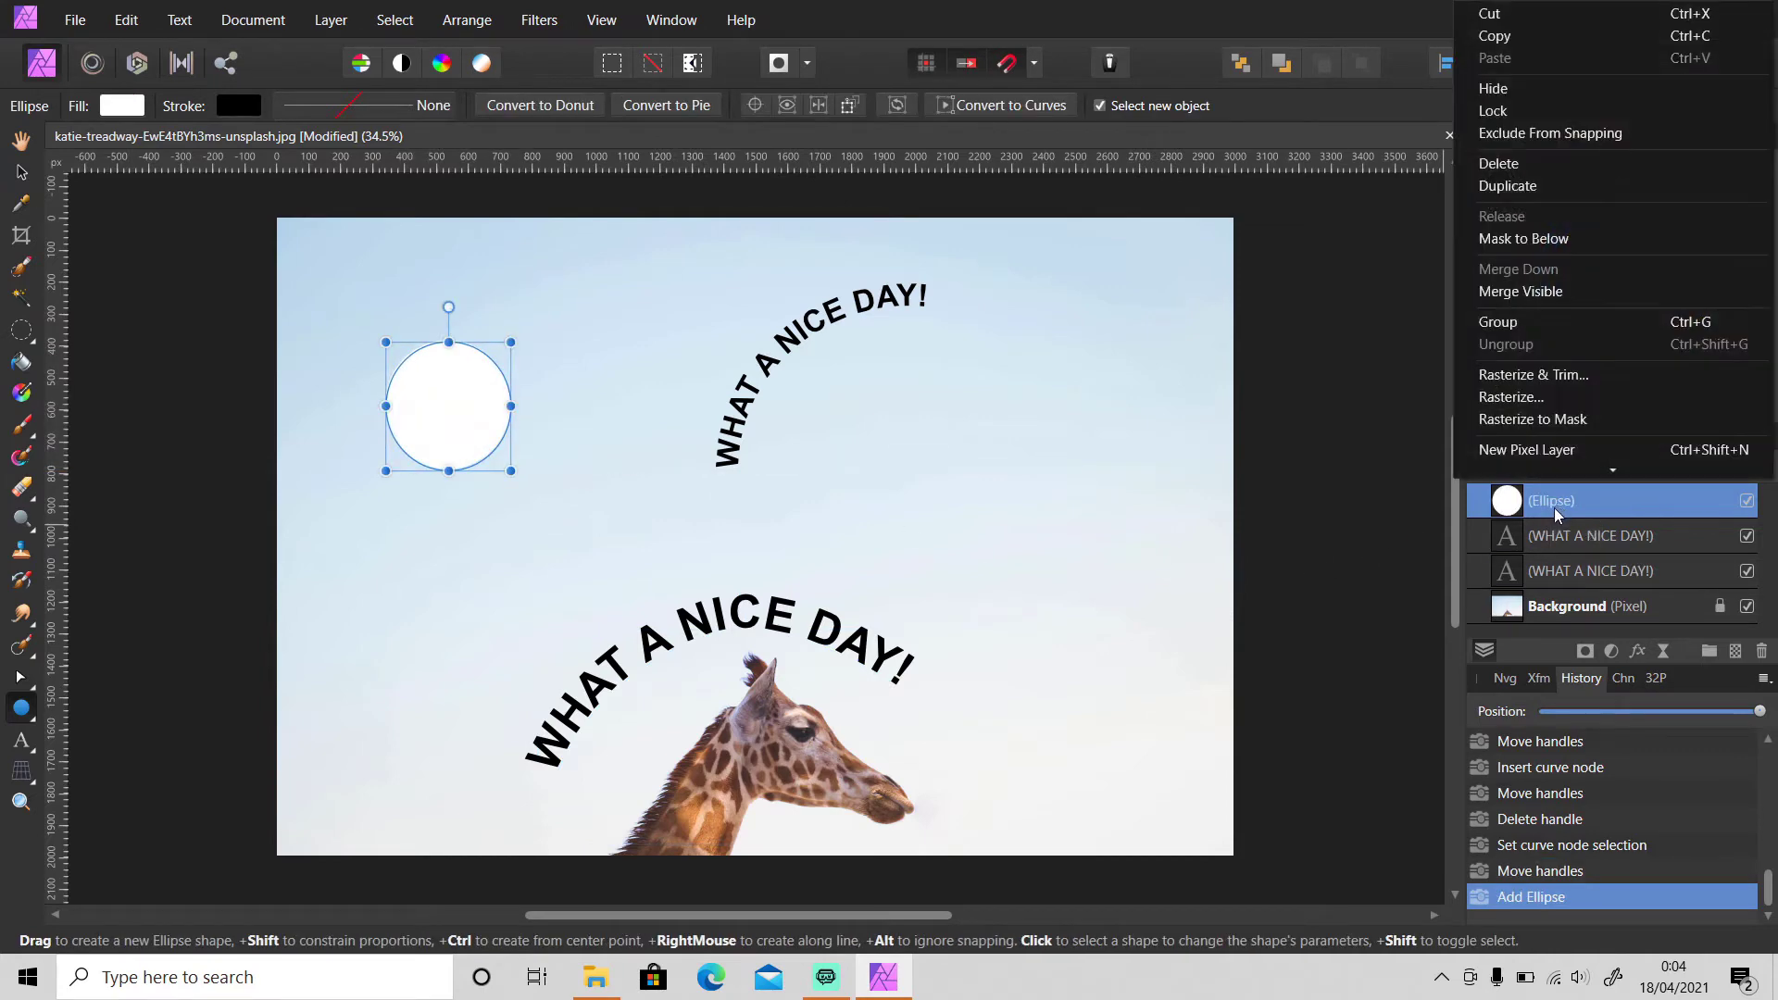
{"action": "left_click", "coordinate": [1563, 394]}
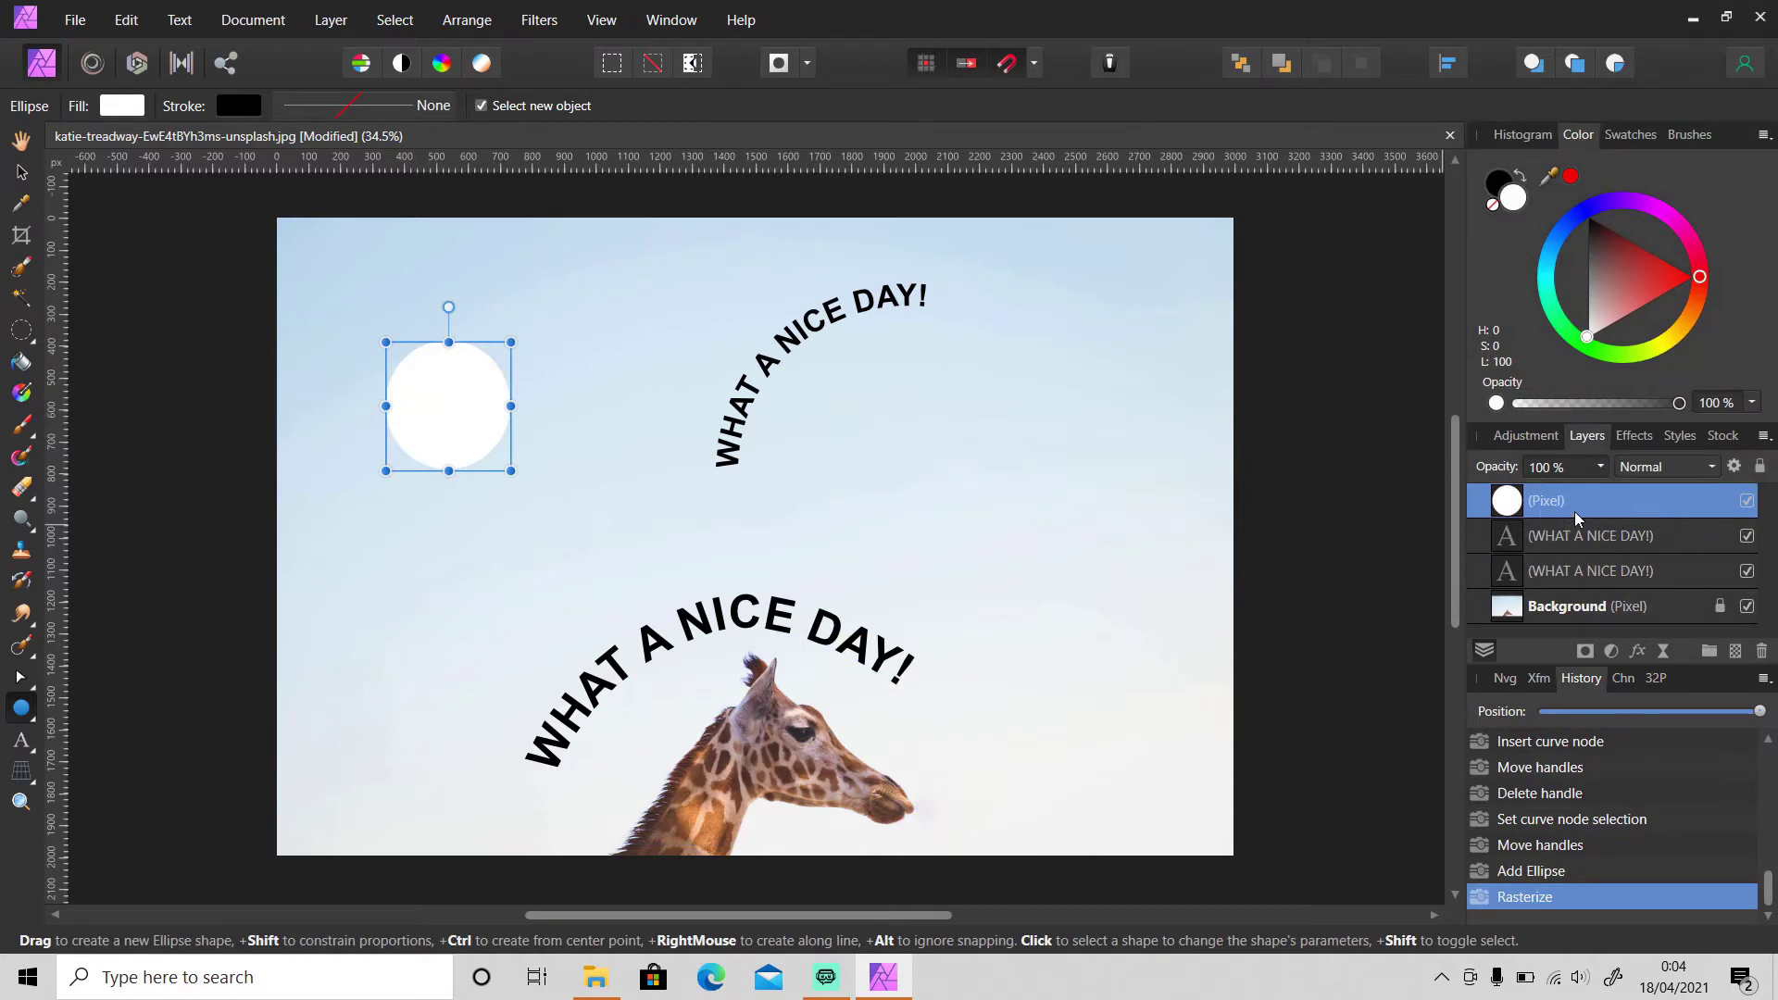
{"action": "left_click", "coordinate": [331, 22]}
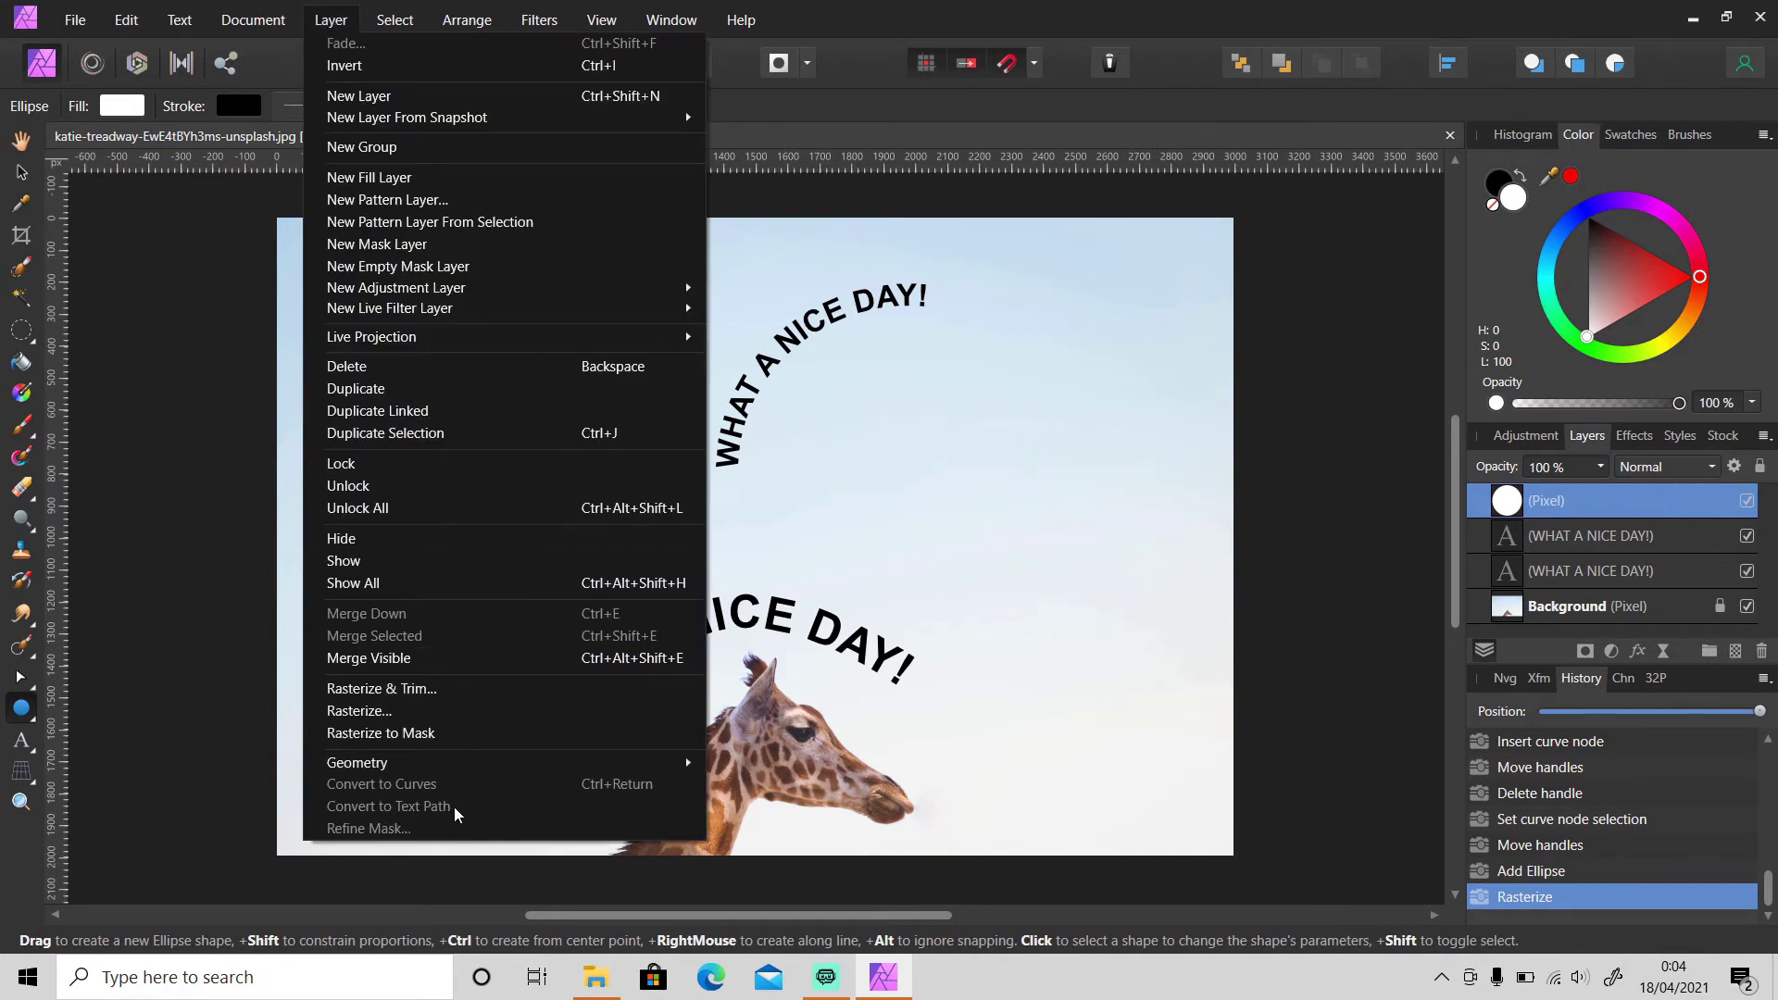
{"action": "left_click", "coordinate": [862, 71]}
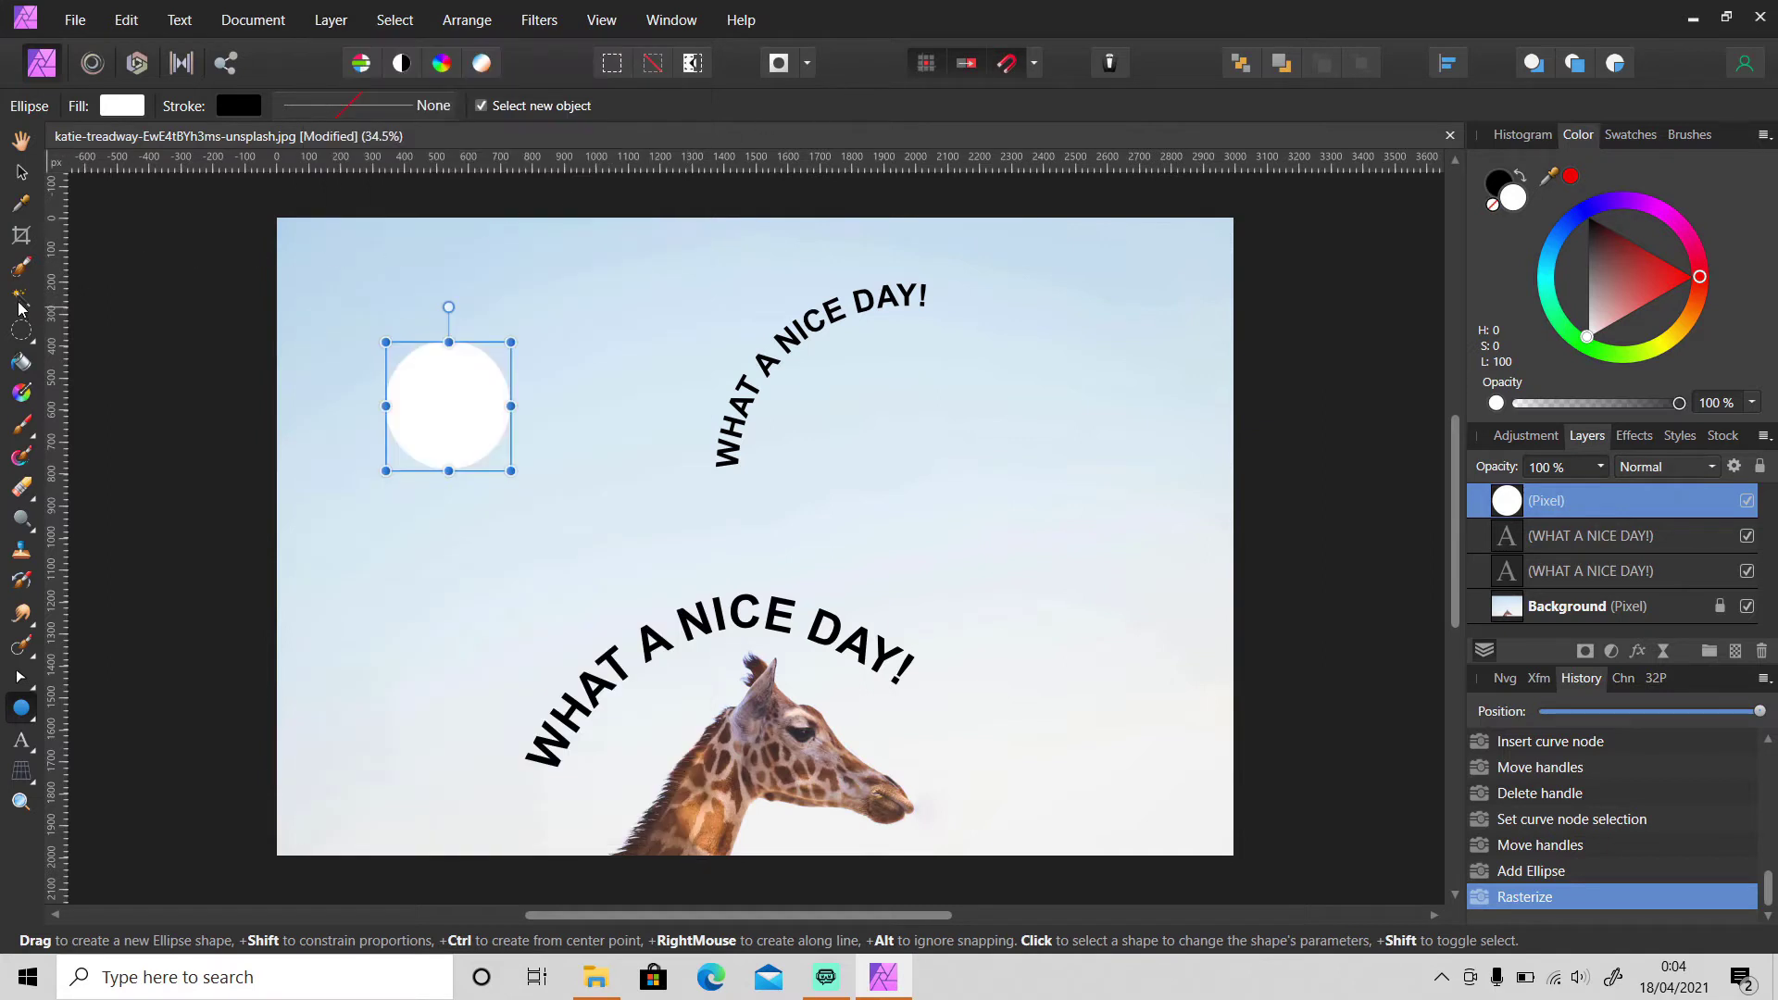
{"action": "left_click", "coordinate": [22, 329]}
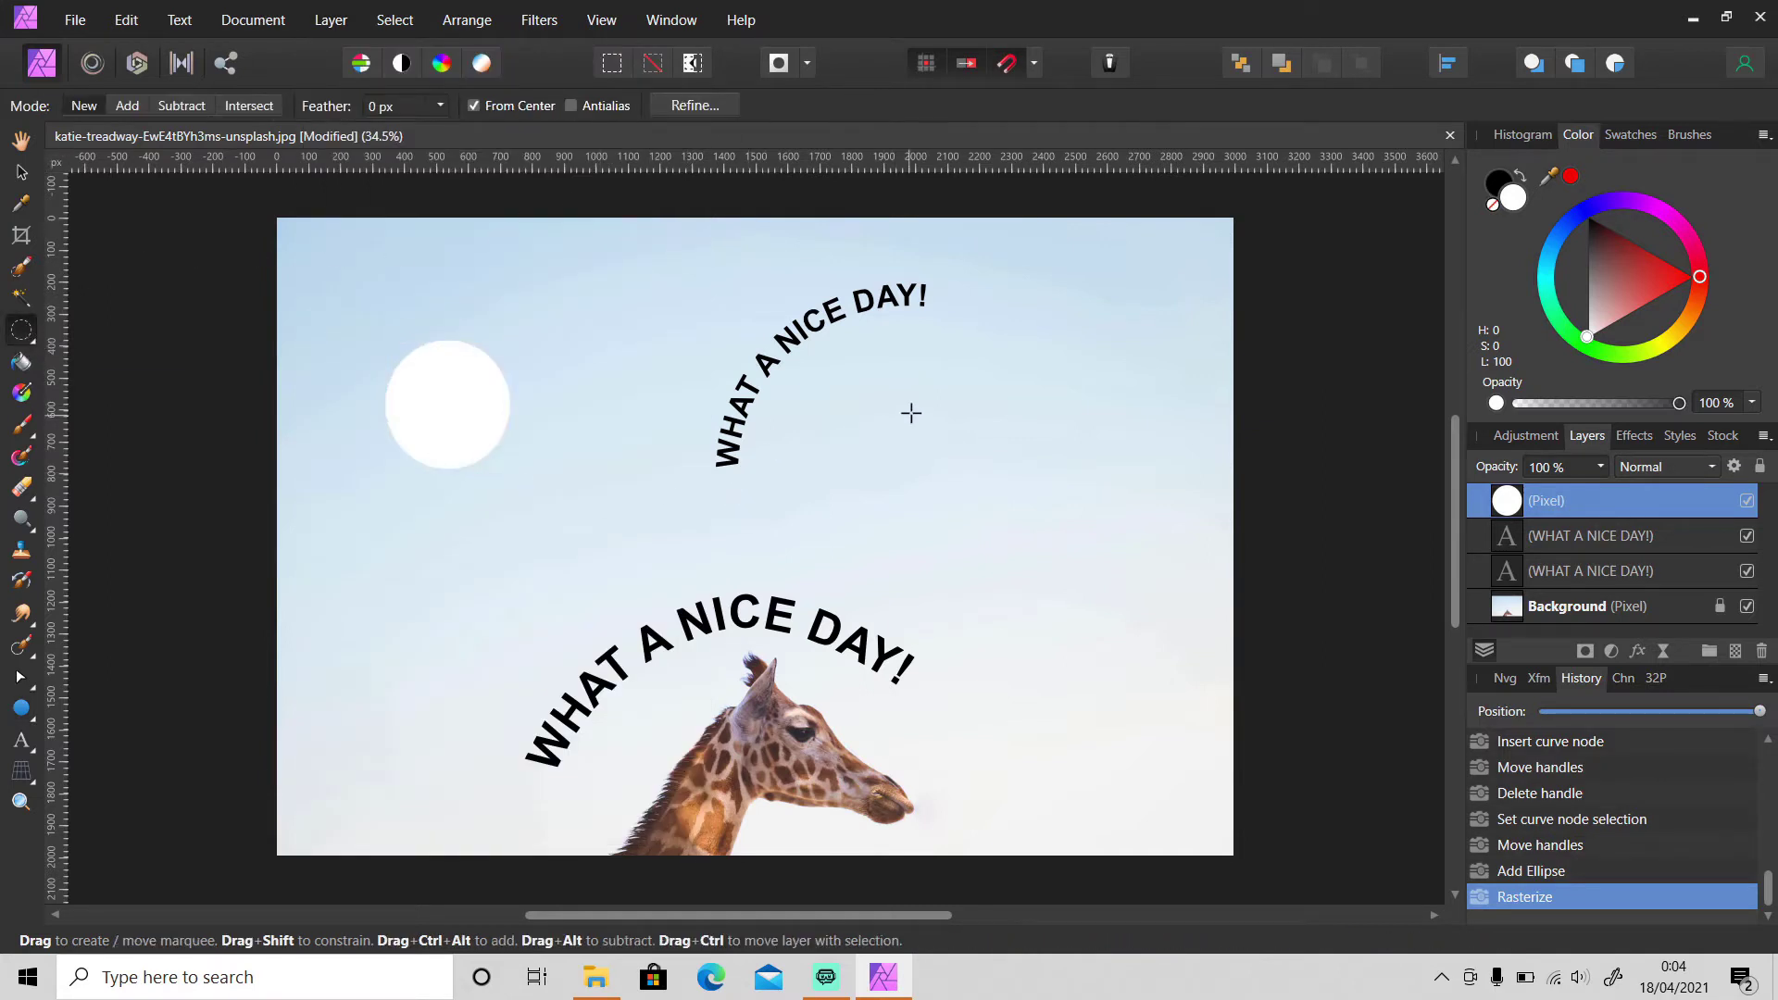
{"action": "mouse_move", "coordinate": [904, 385]}
{"action": "left_mouse_down"}
{"action": "mouse_move", "coordinate": [1050, 531]}
{"action": "mouse_move", "coordinate": [964, 451]}
{"action": "left_mouse_up"}
{"action": "left_click", "coordinate": [331, 20]}
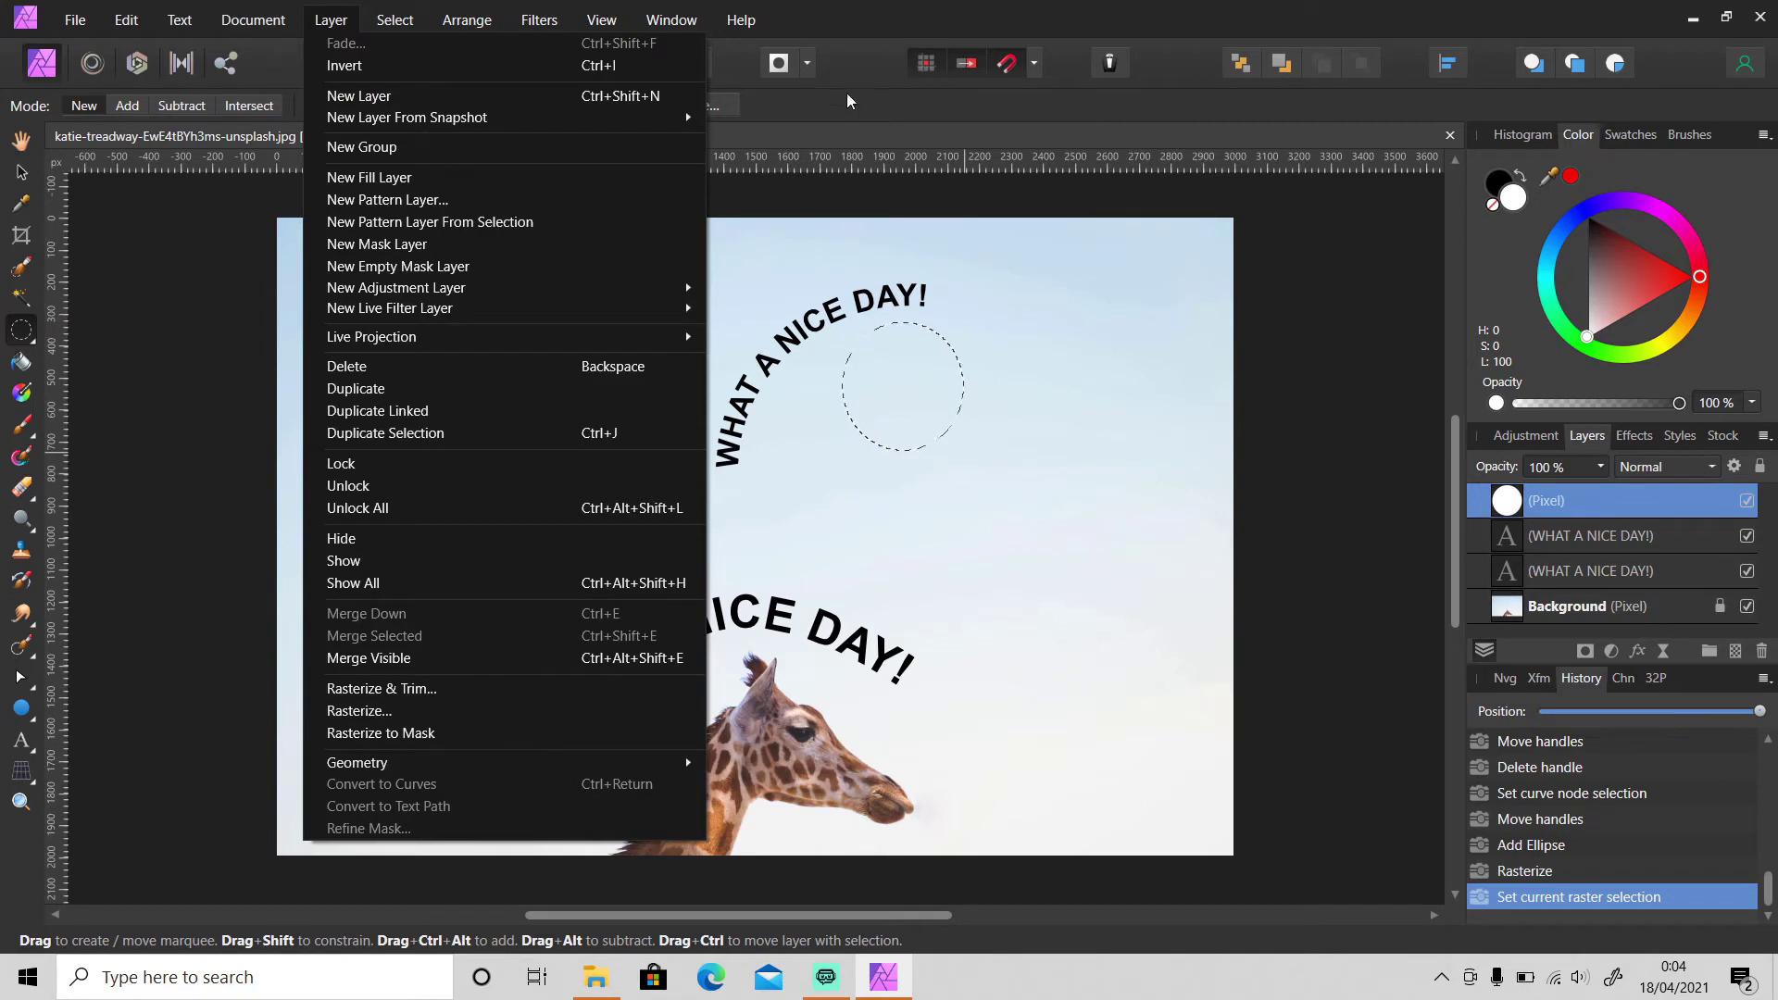
{"action": "left_click", "coordinate": [858, 65]}
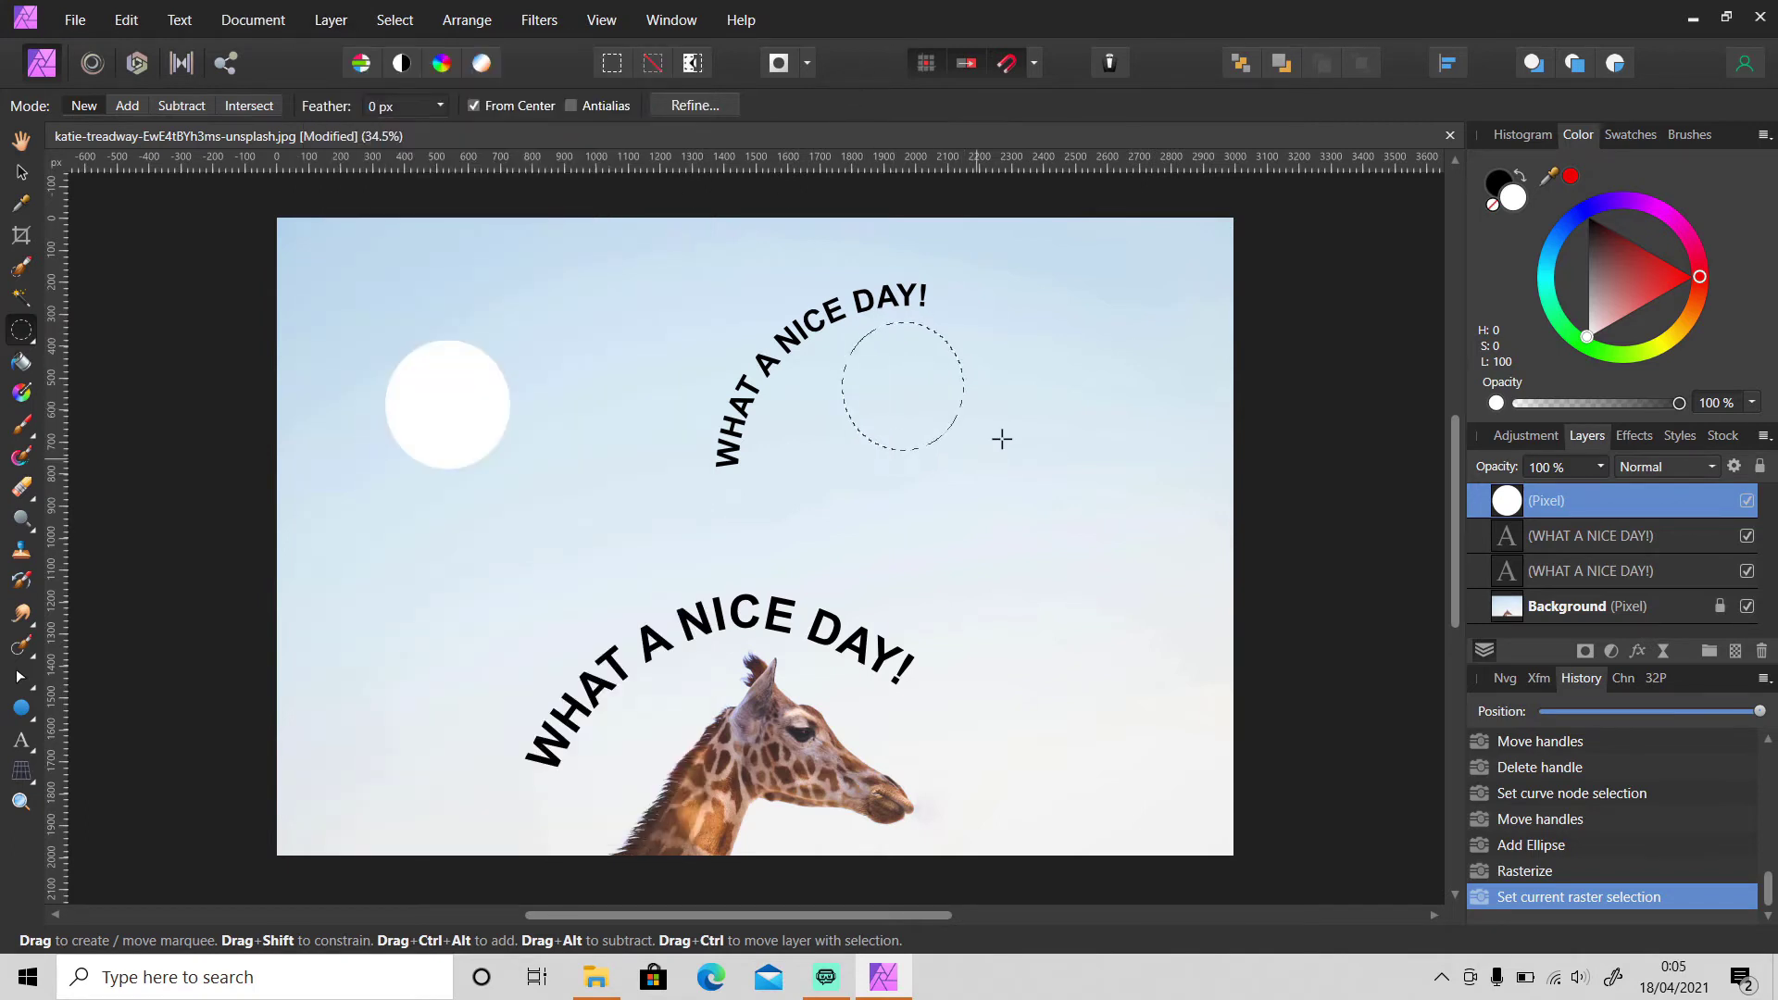
{"action": "left_click", "coordinate": [929, 571]}
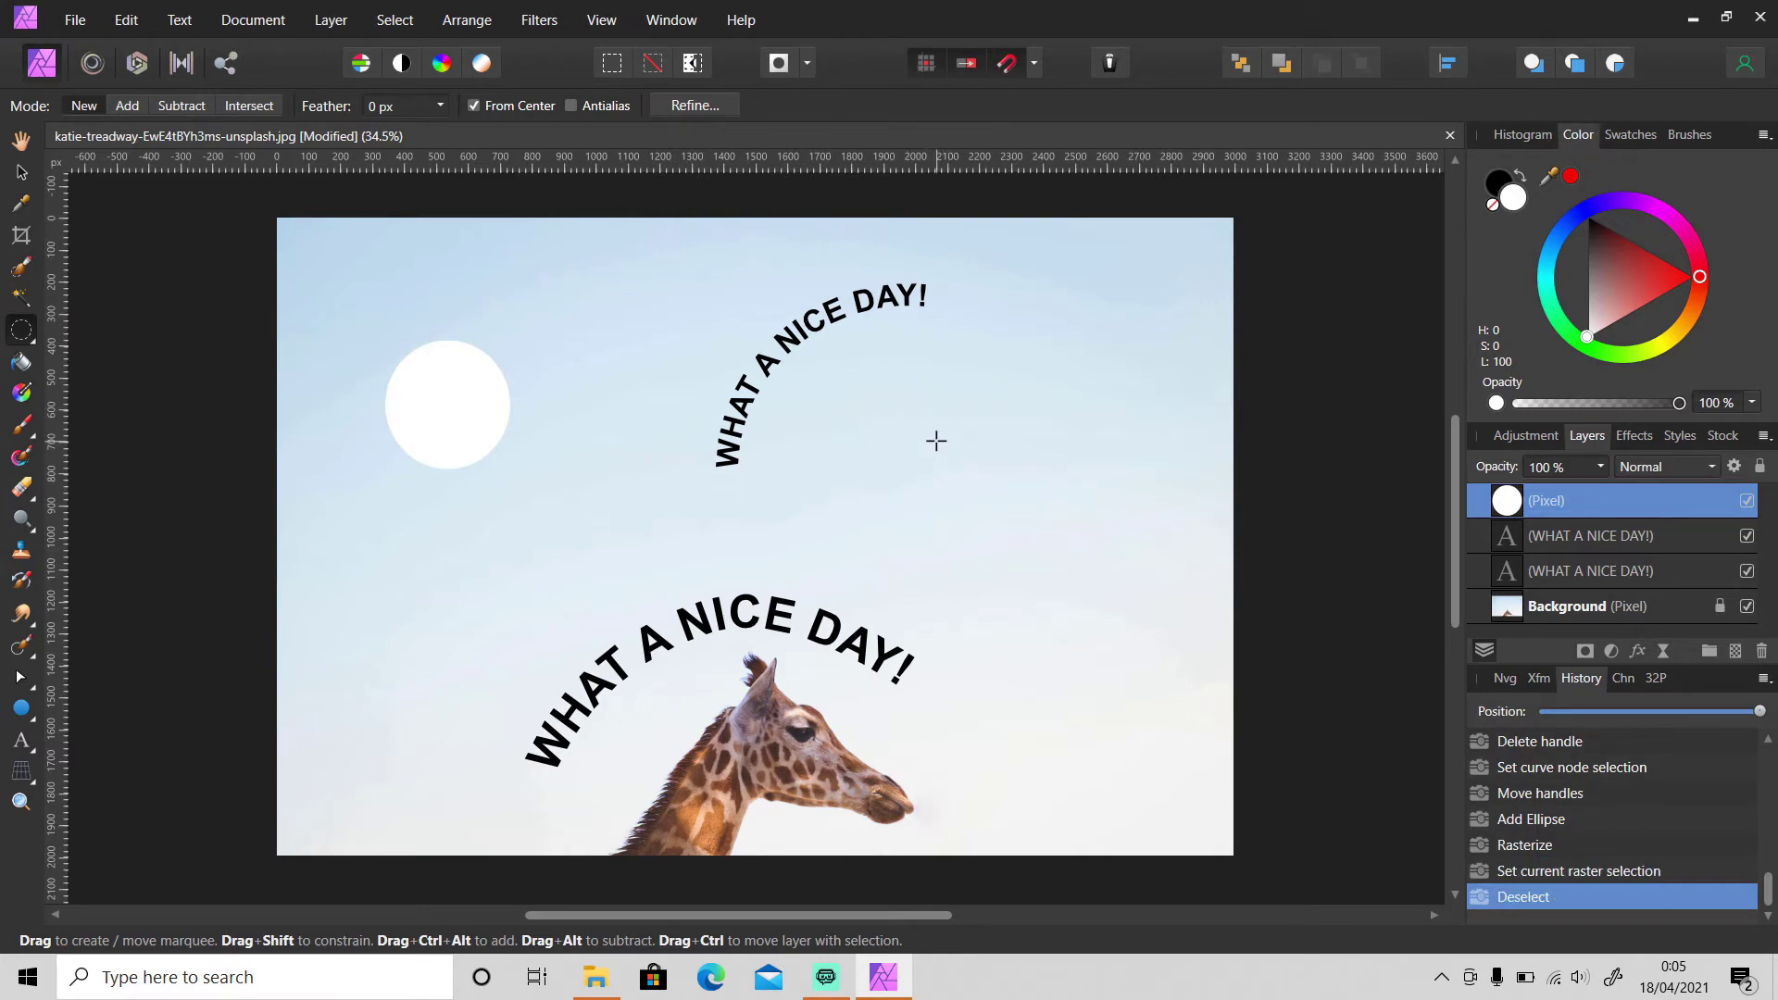
{"action": "left_click", "coordinate": [595, 977]}
Open the basketball player photo and zoom in on the player.
{"action": "left_click", "coordinate": [328, 600]}
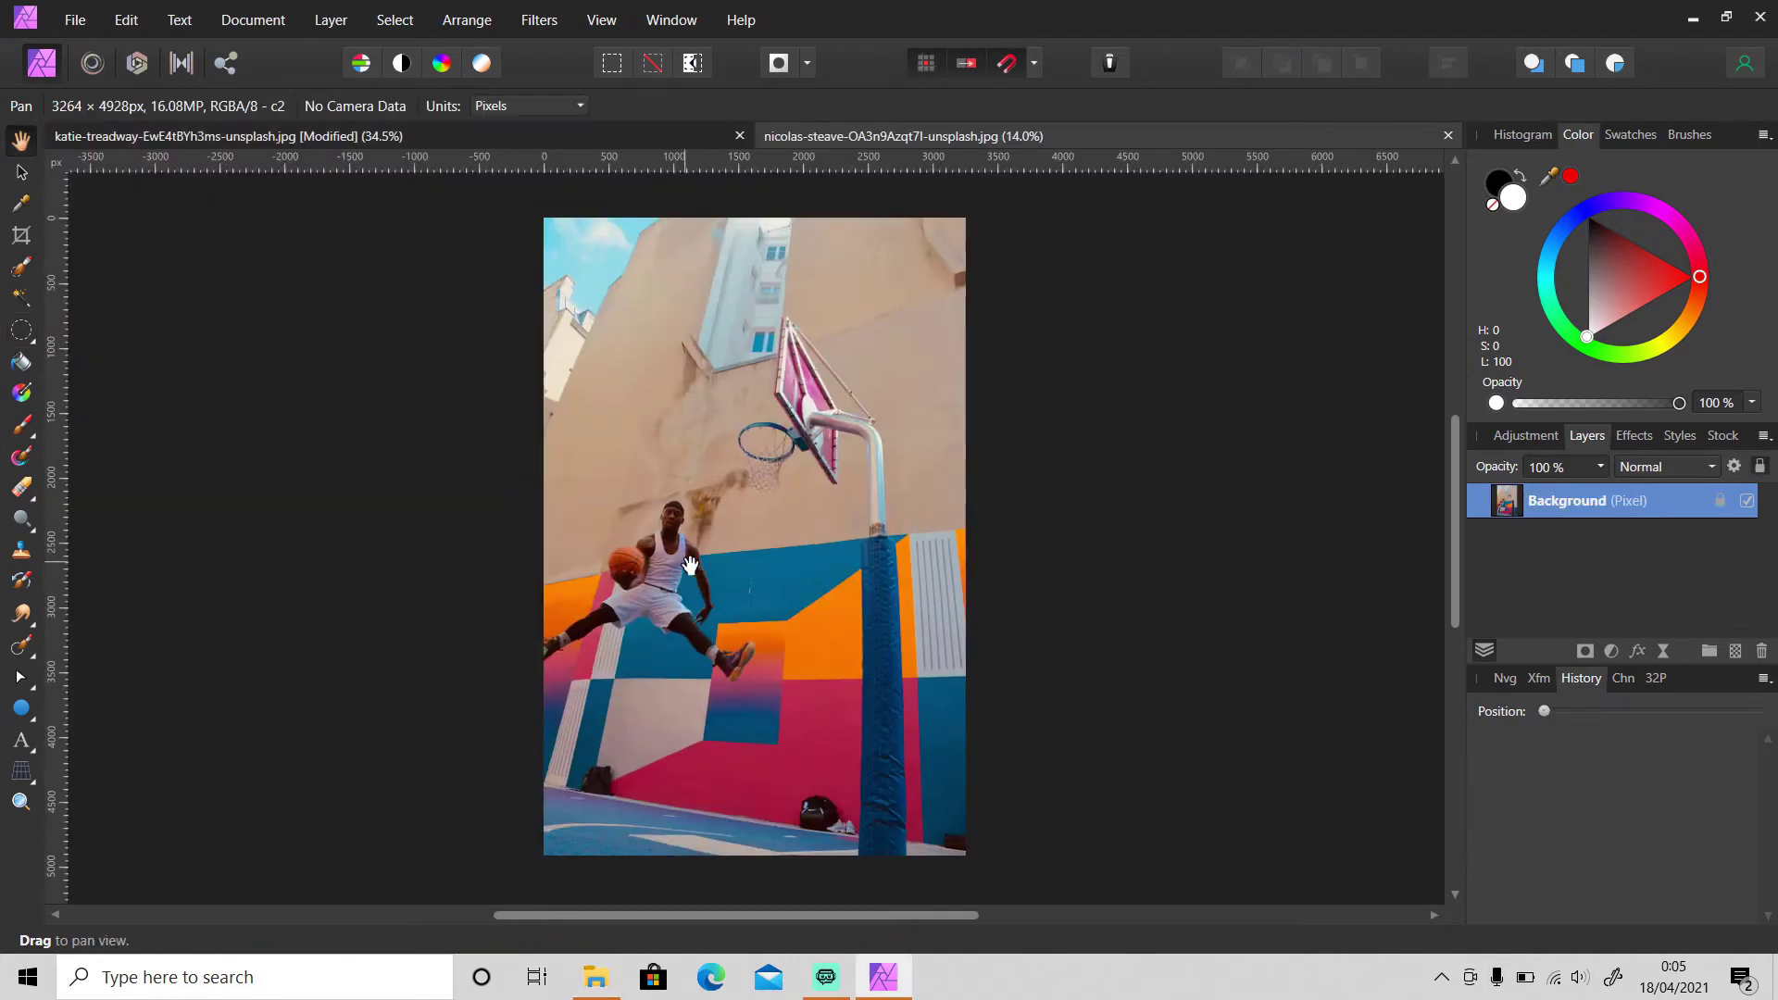
{"action": "key", "text": "z"}
{"action": "left_click", "coordinate": [648, 569]}
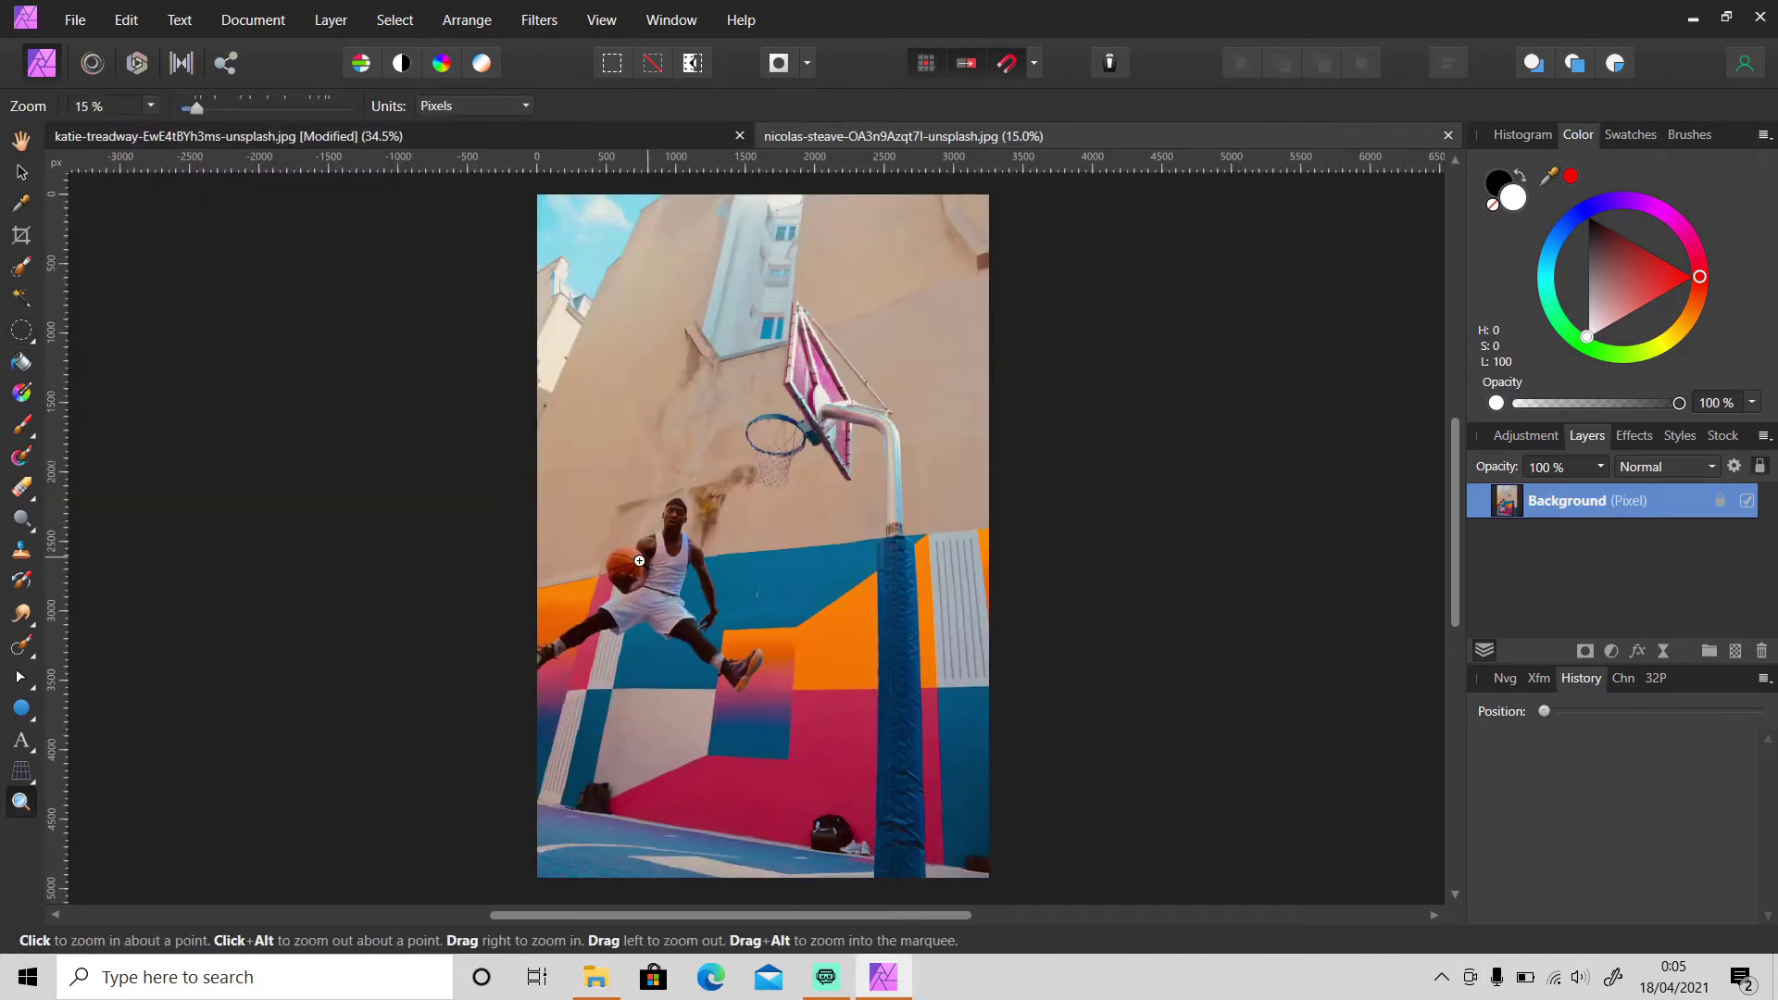
{"action": "double_click", "coordinate": [648, 570]}
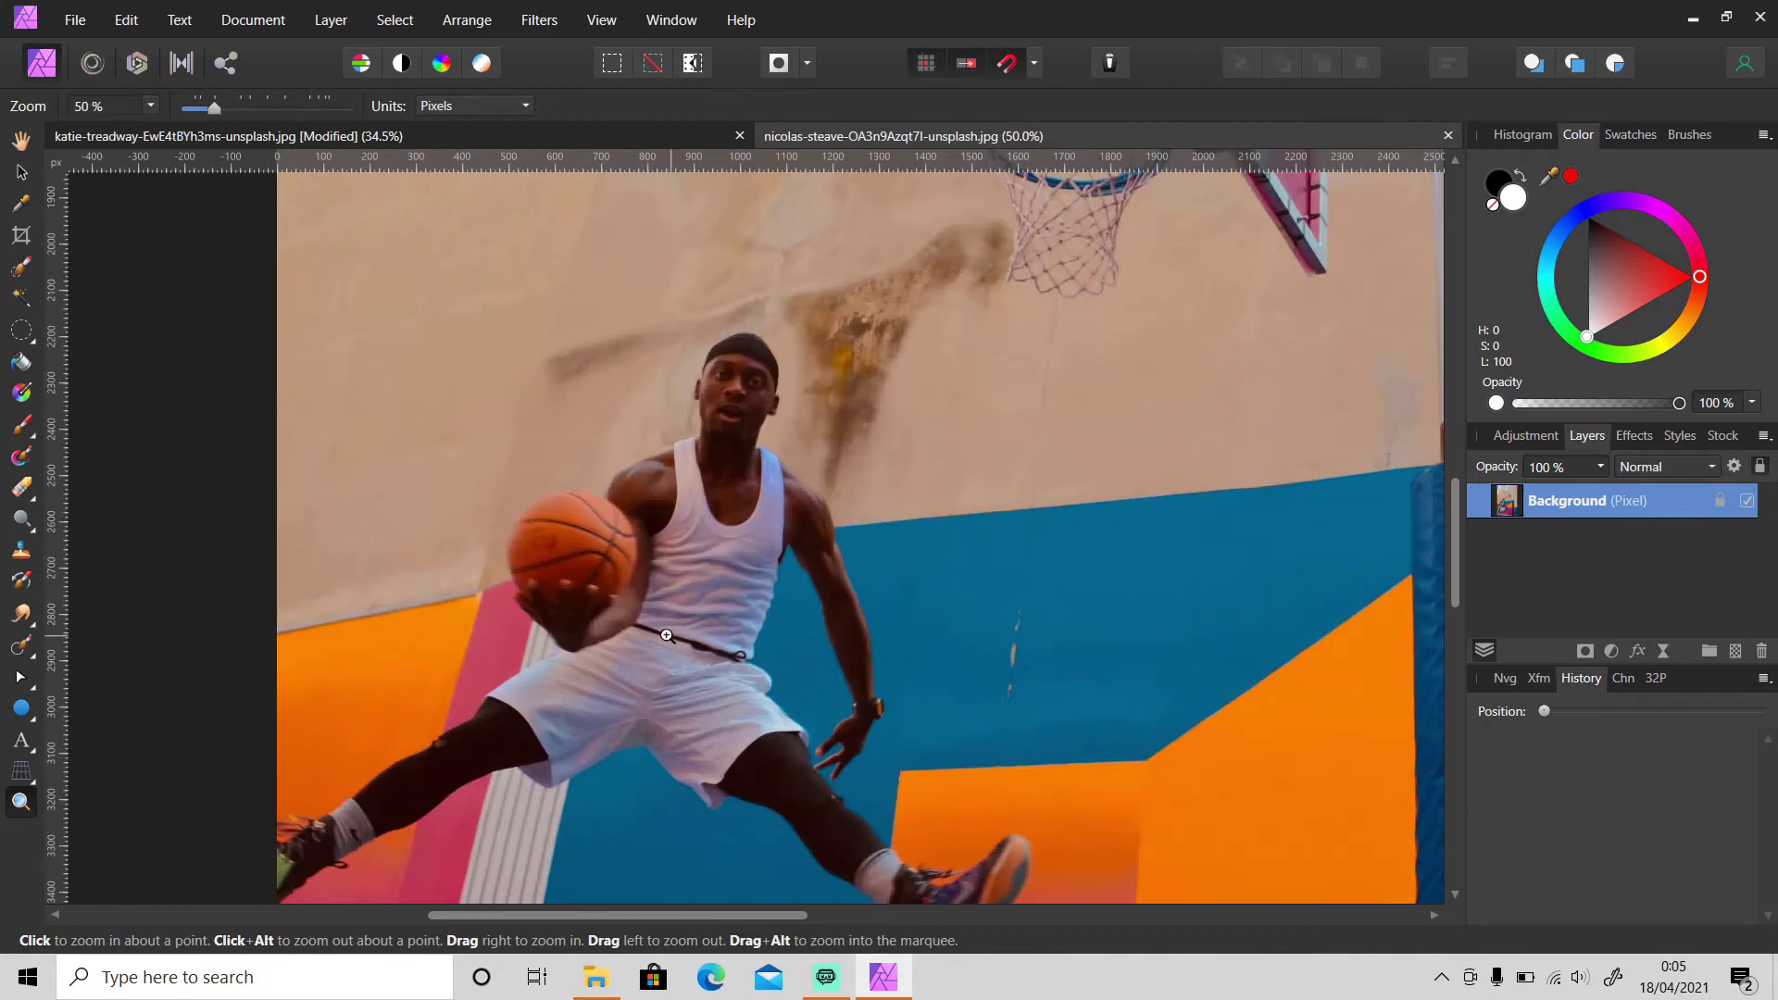
Draw a pen curve from the lower left, over the player's head, down his right side.
{"action": "left_click", "coordinate": [28, 664]}
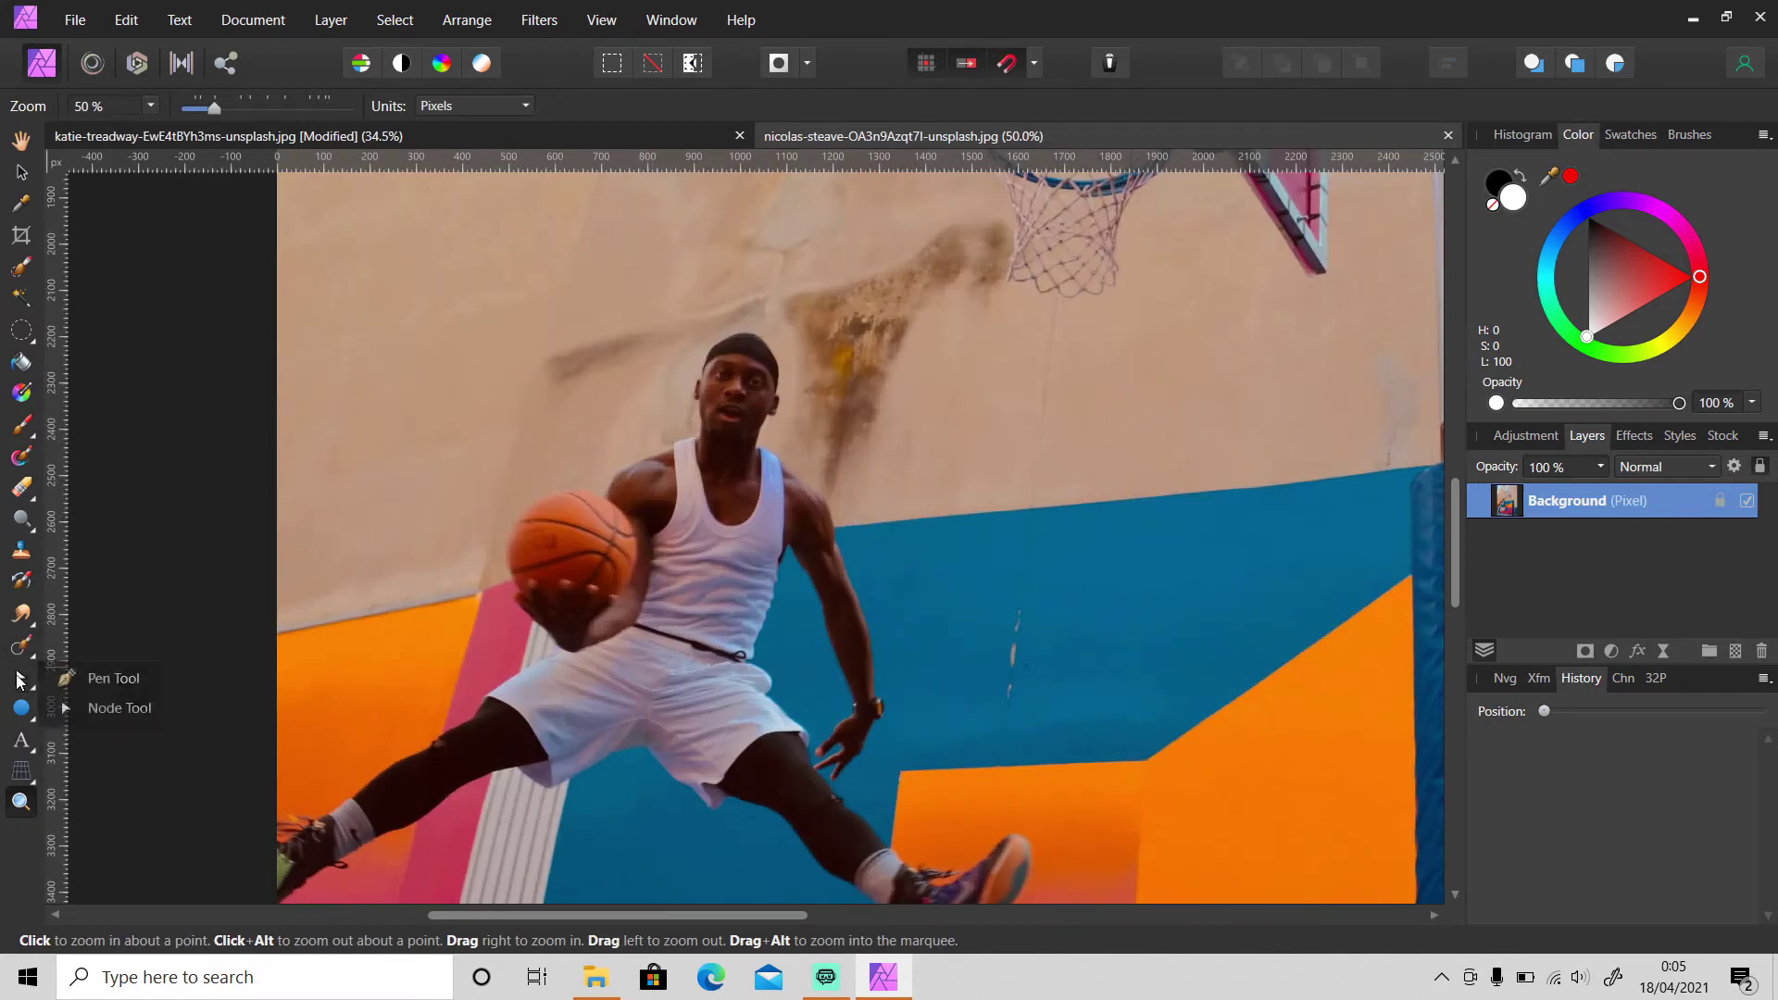
{"action": "left_click", "coordinate": [111, 709]}
{"action": "left_click_drag", "start_coordinate": [537, 458], "coordinate": [552, 429]}
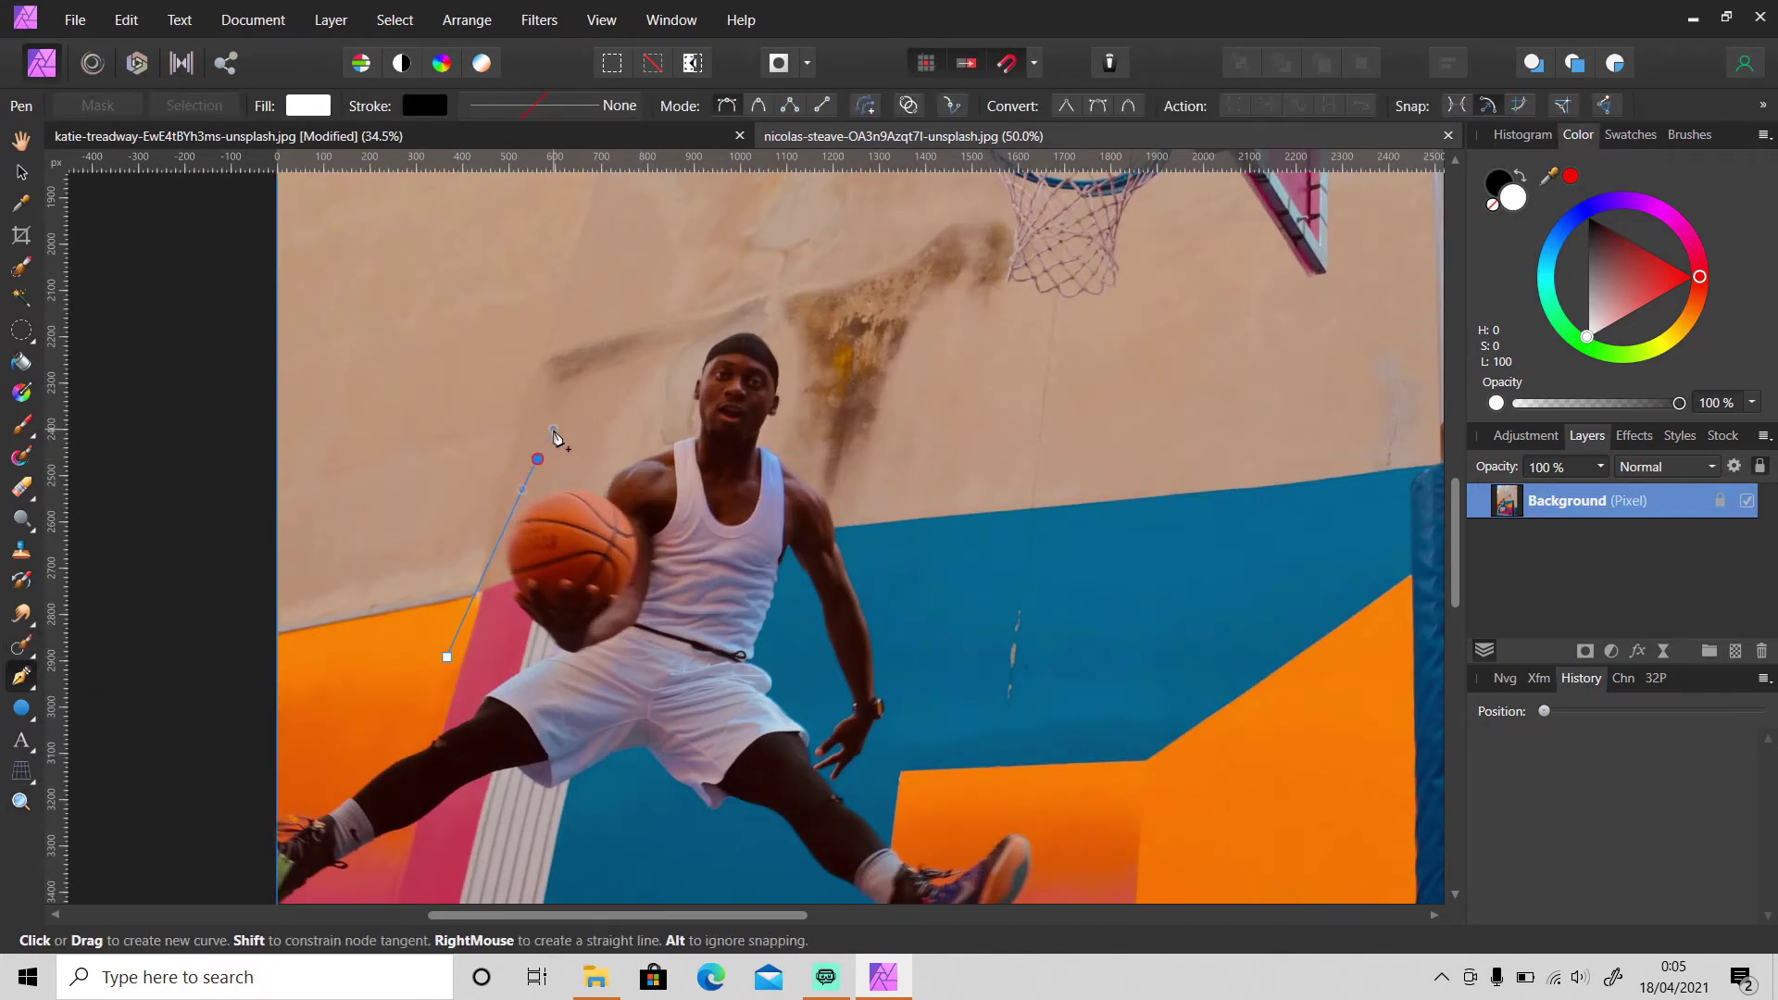
{"action": "left_click_drag", "start_coordinate": [659, 416], "coordinate": [674, 393]}
{"action": "mouse_move", "coordinate": [703, 316]}
{"action": "left_mouse_down"}
{"action": "mouse_move", "coordinate": [727, 308]}
{"action": "mouse_move", "coordinate": [844, 421]}
{"action": "left_mouse_up"}
{"action": "left_click_drag", "start_coordinate": [852, 494], "coordinate": [879, 534]}
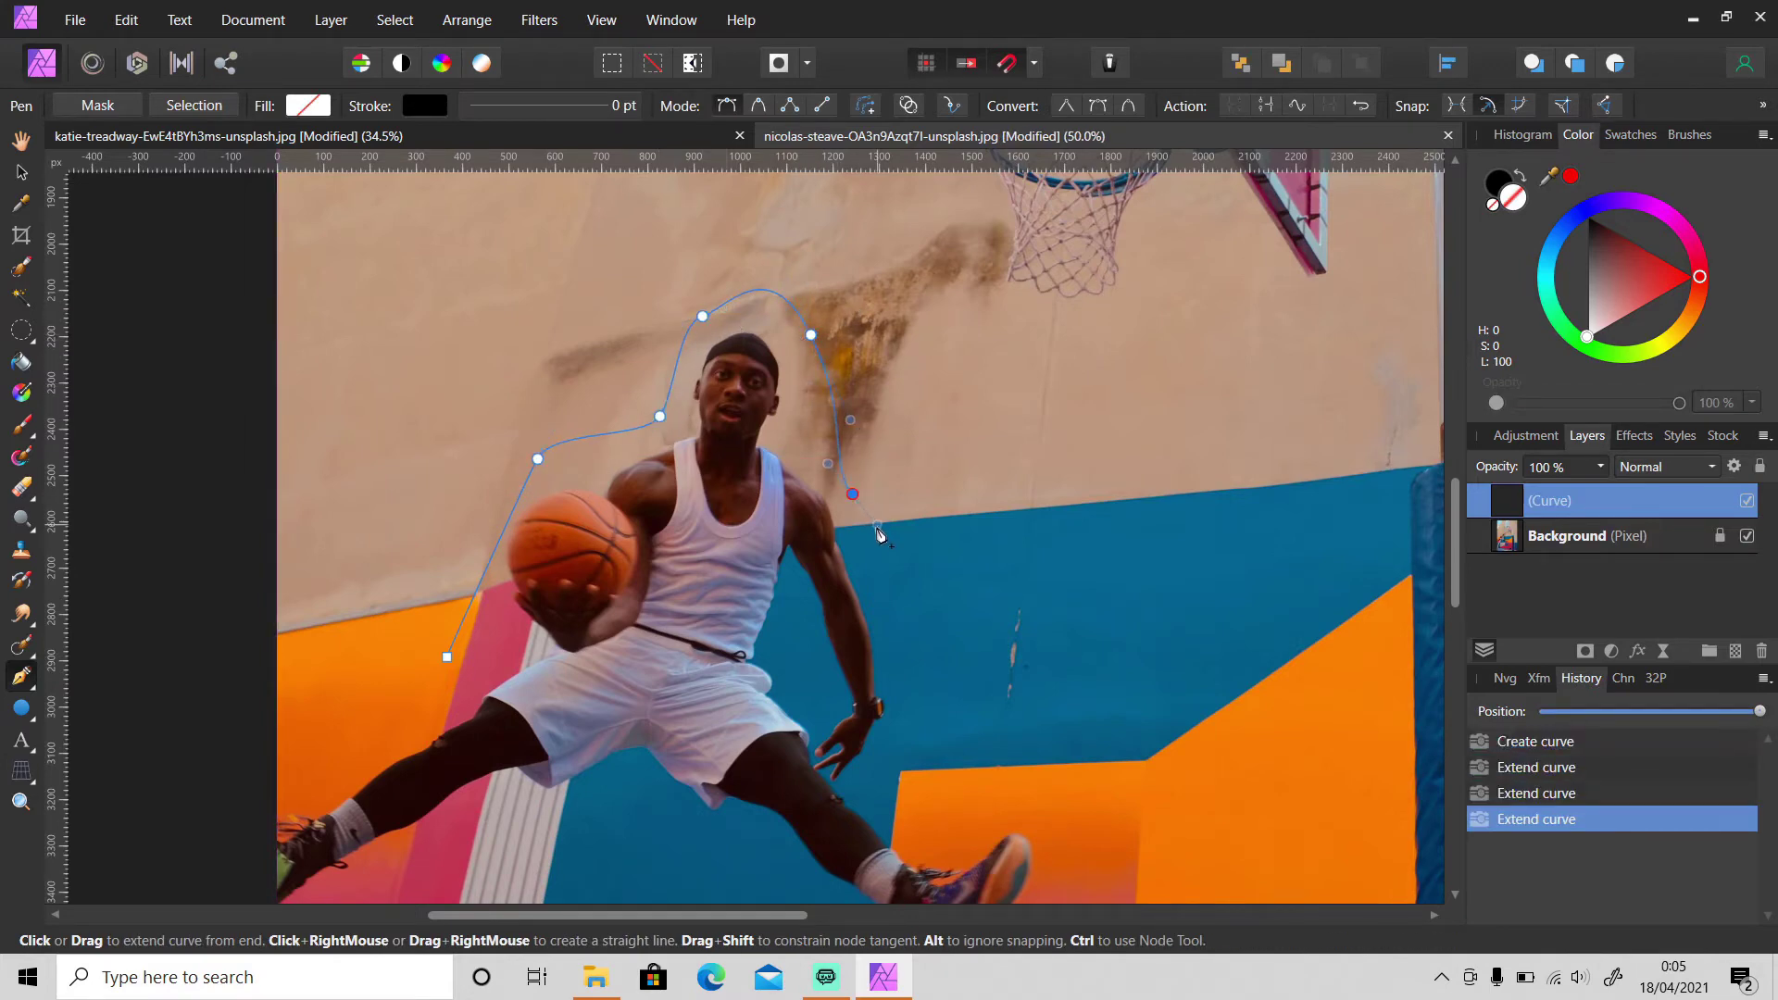
{"action": "mouse_move", "coordinate": [903, 674]}
{"action": "left_mouse_down"}
{"action": "mouse_move", "coordinate": [923, 711]}
{"action": "mouse_move", "coordinate": [916, 690]}
{"action": "left_mouse_up"}
Convert the curve to a text path set to Arial Bold 72 pt.
{"action": "left_click", "coordinate": [331, 19]}
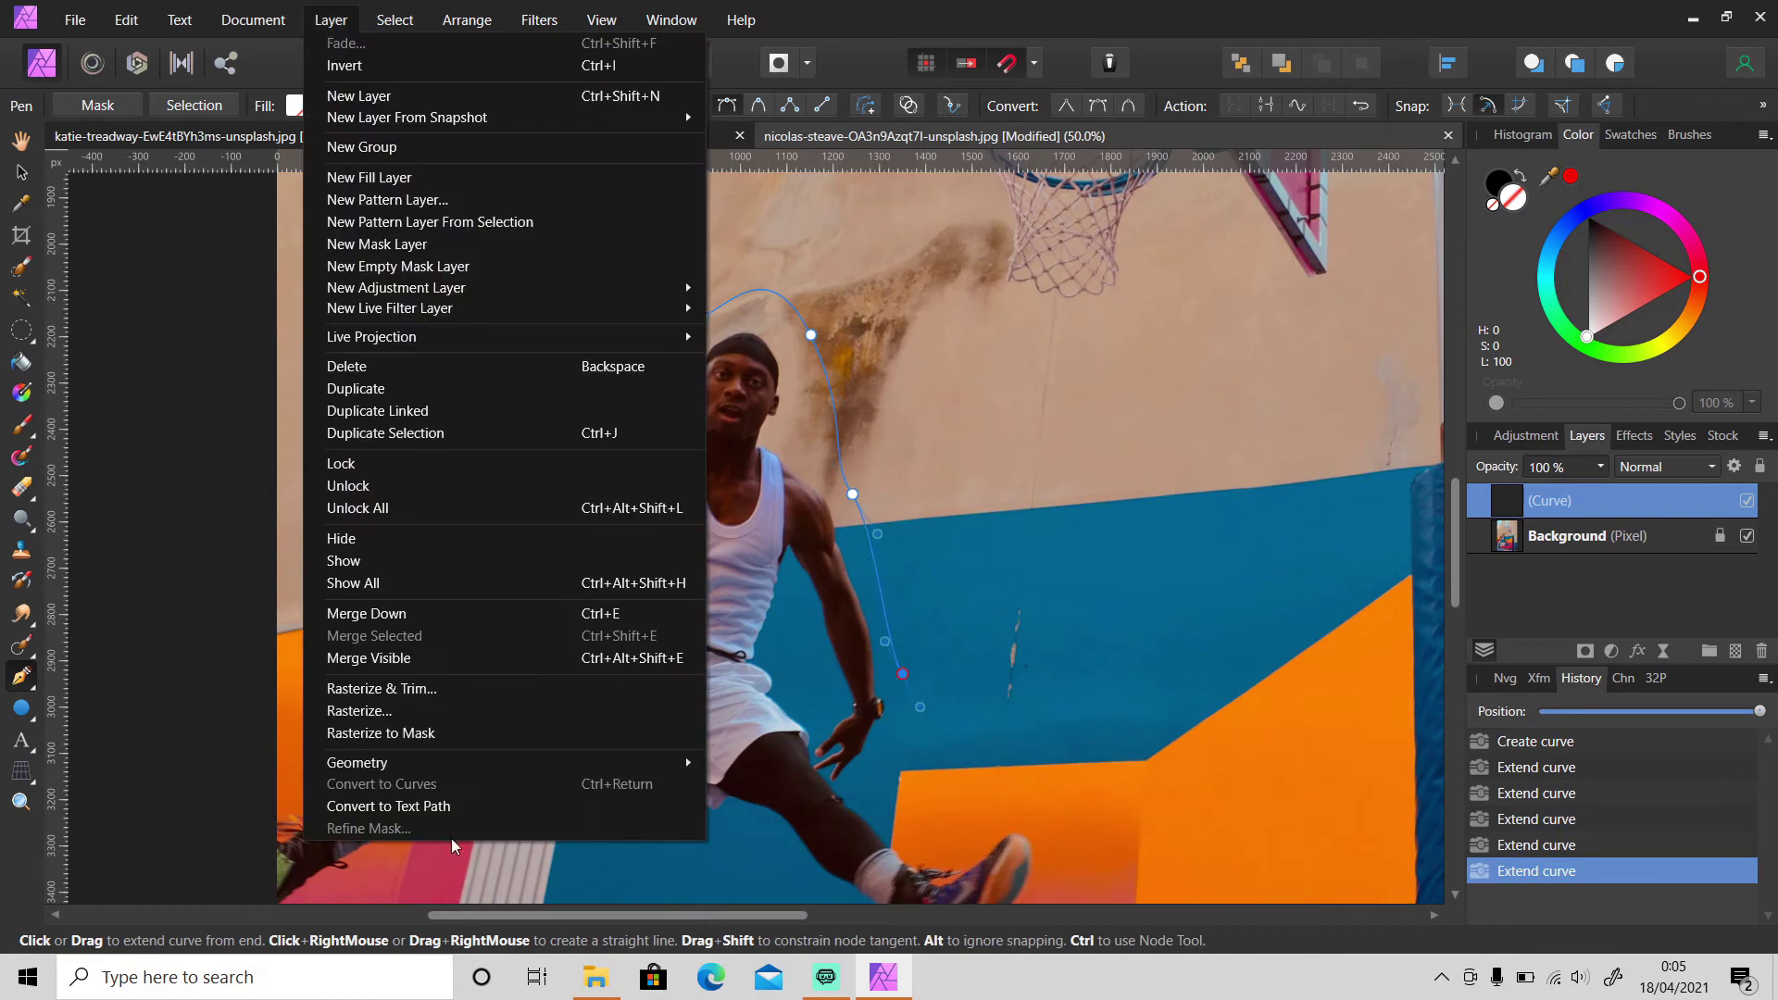
{"action": "left_click", "coordinate": [452, 803]}
{"action": "left_click", "coordinate": [340, 664]}
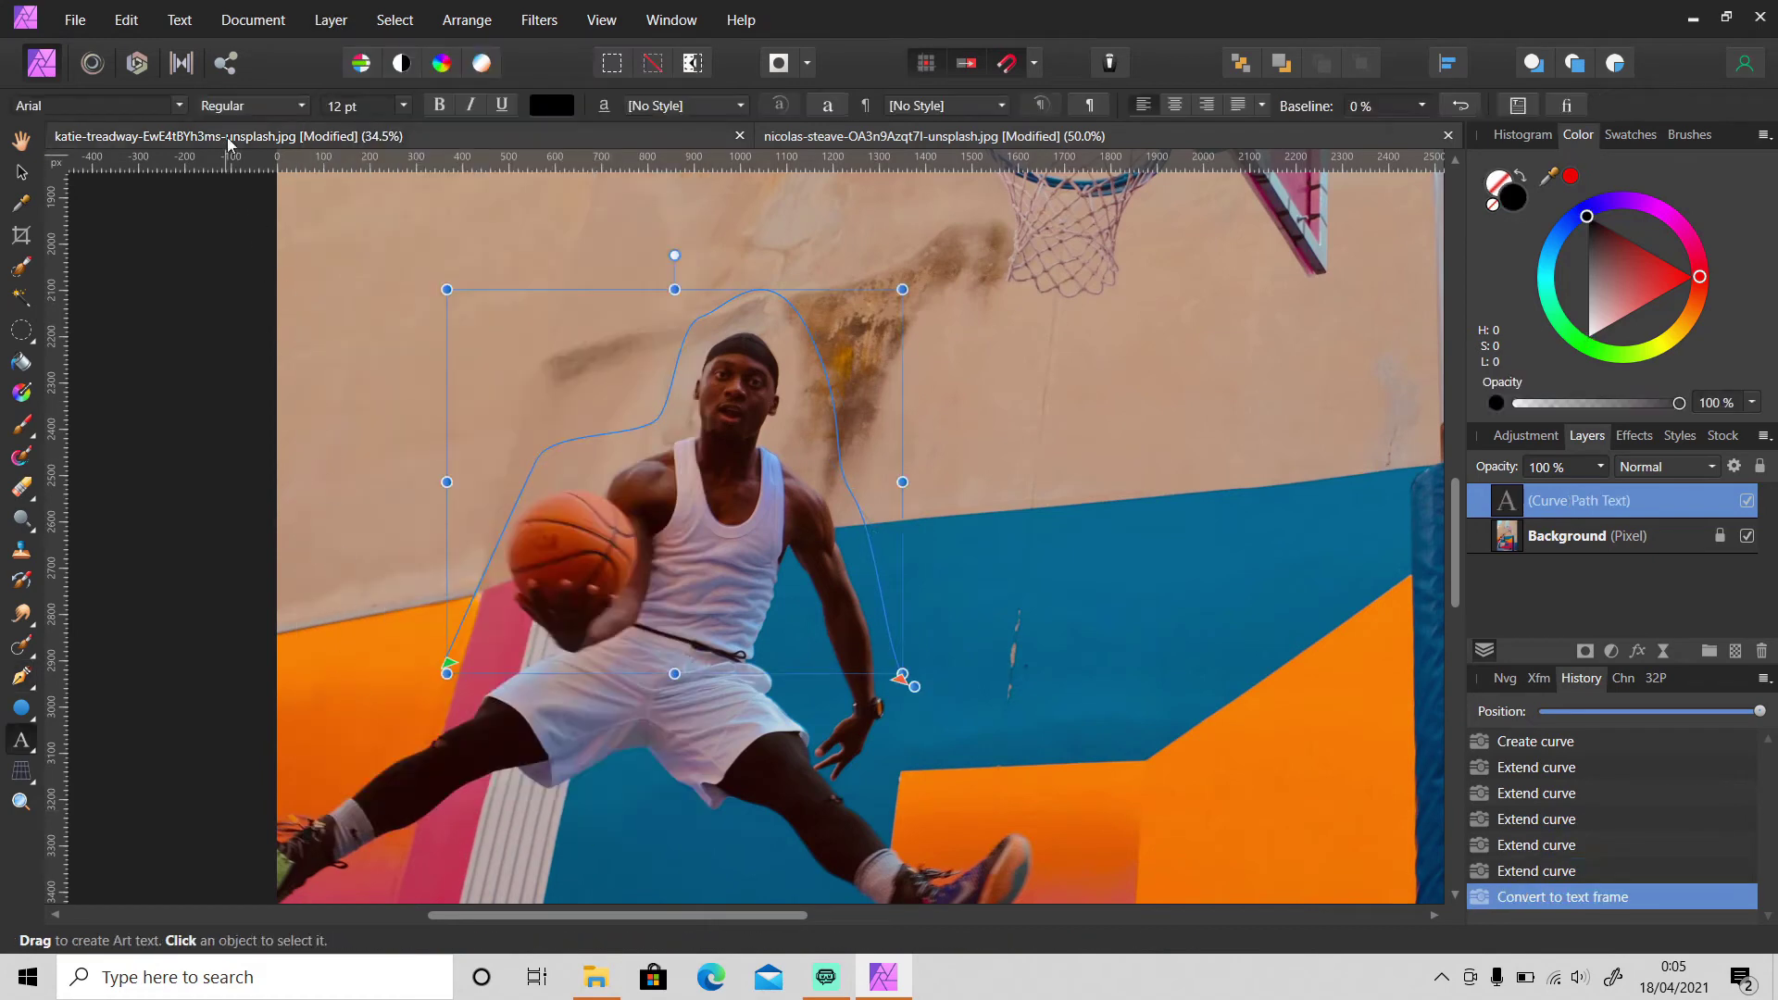
{"action": "left_click", "coordinate": [403, 109]}
{"action": "left_click", "coordinate": [403, 108]}
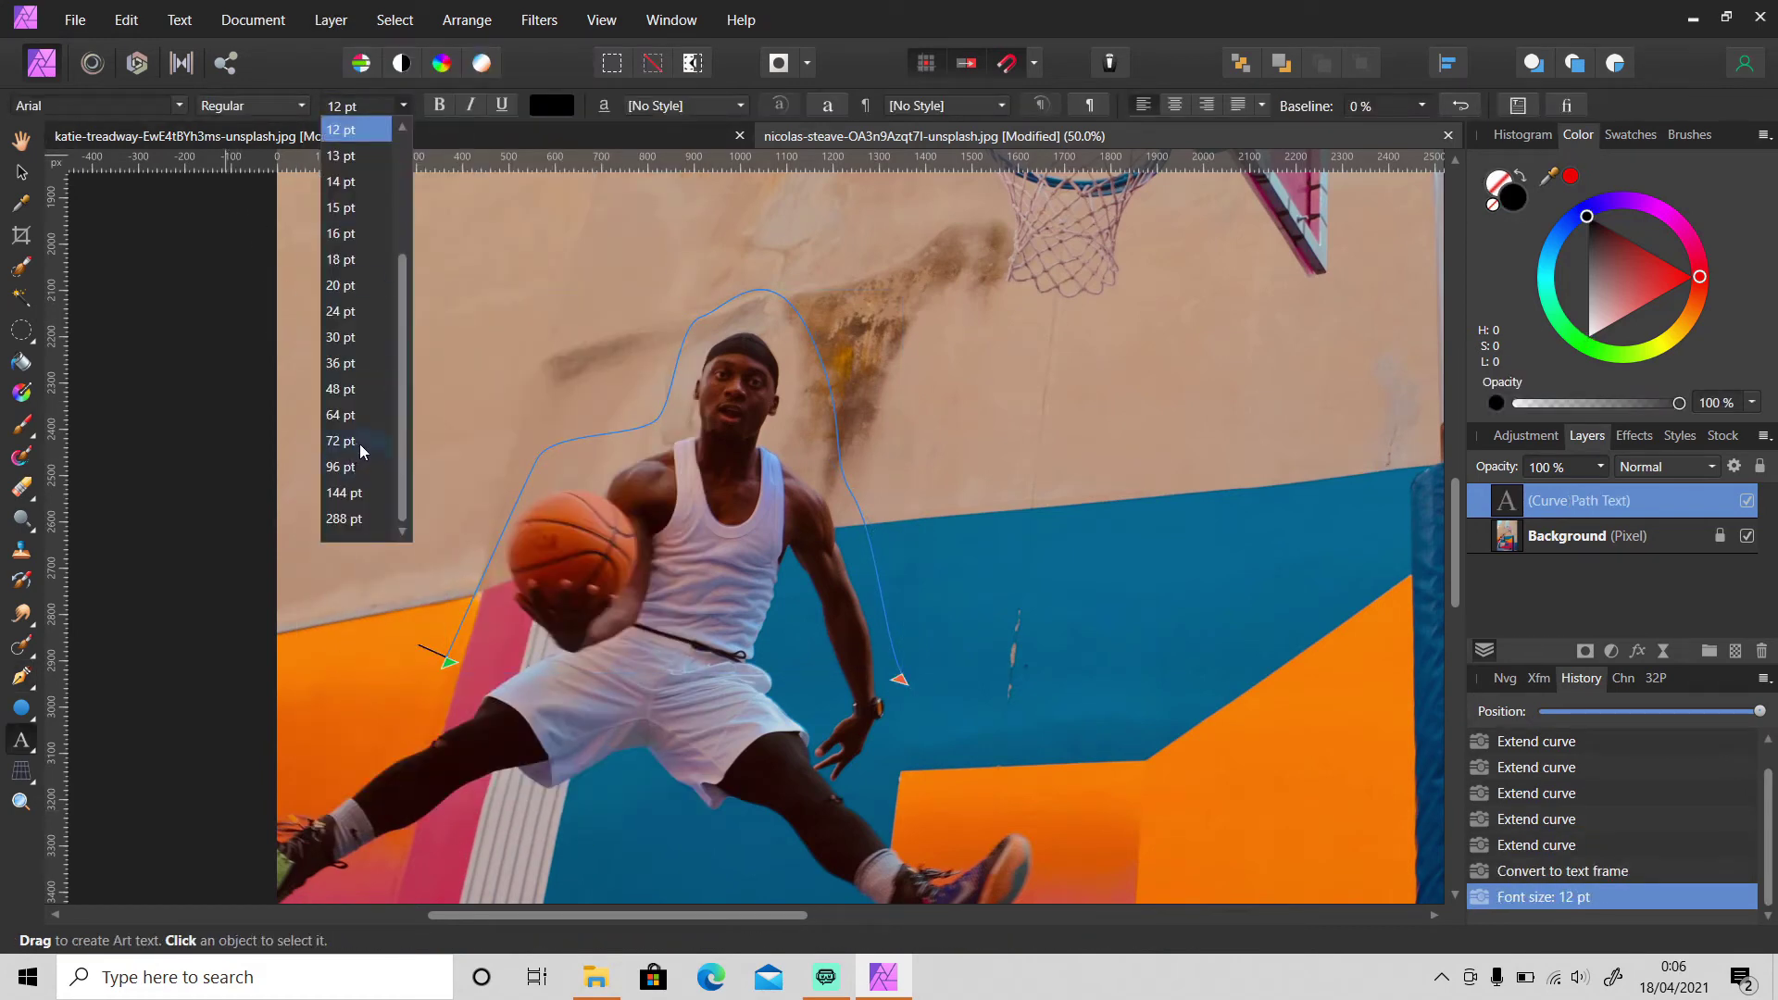
{"action": "left_click", "coordinate": [361, 448]}
{"action": "left_click", "coordinate": [275, 107]}
{"action": "left_click", "coordinate": [268, 181]}
Type 'SLAM DUNK!' on the path and paste it repeatedly along the curve.
{"action": "type", "text": "SLA"}
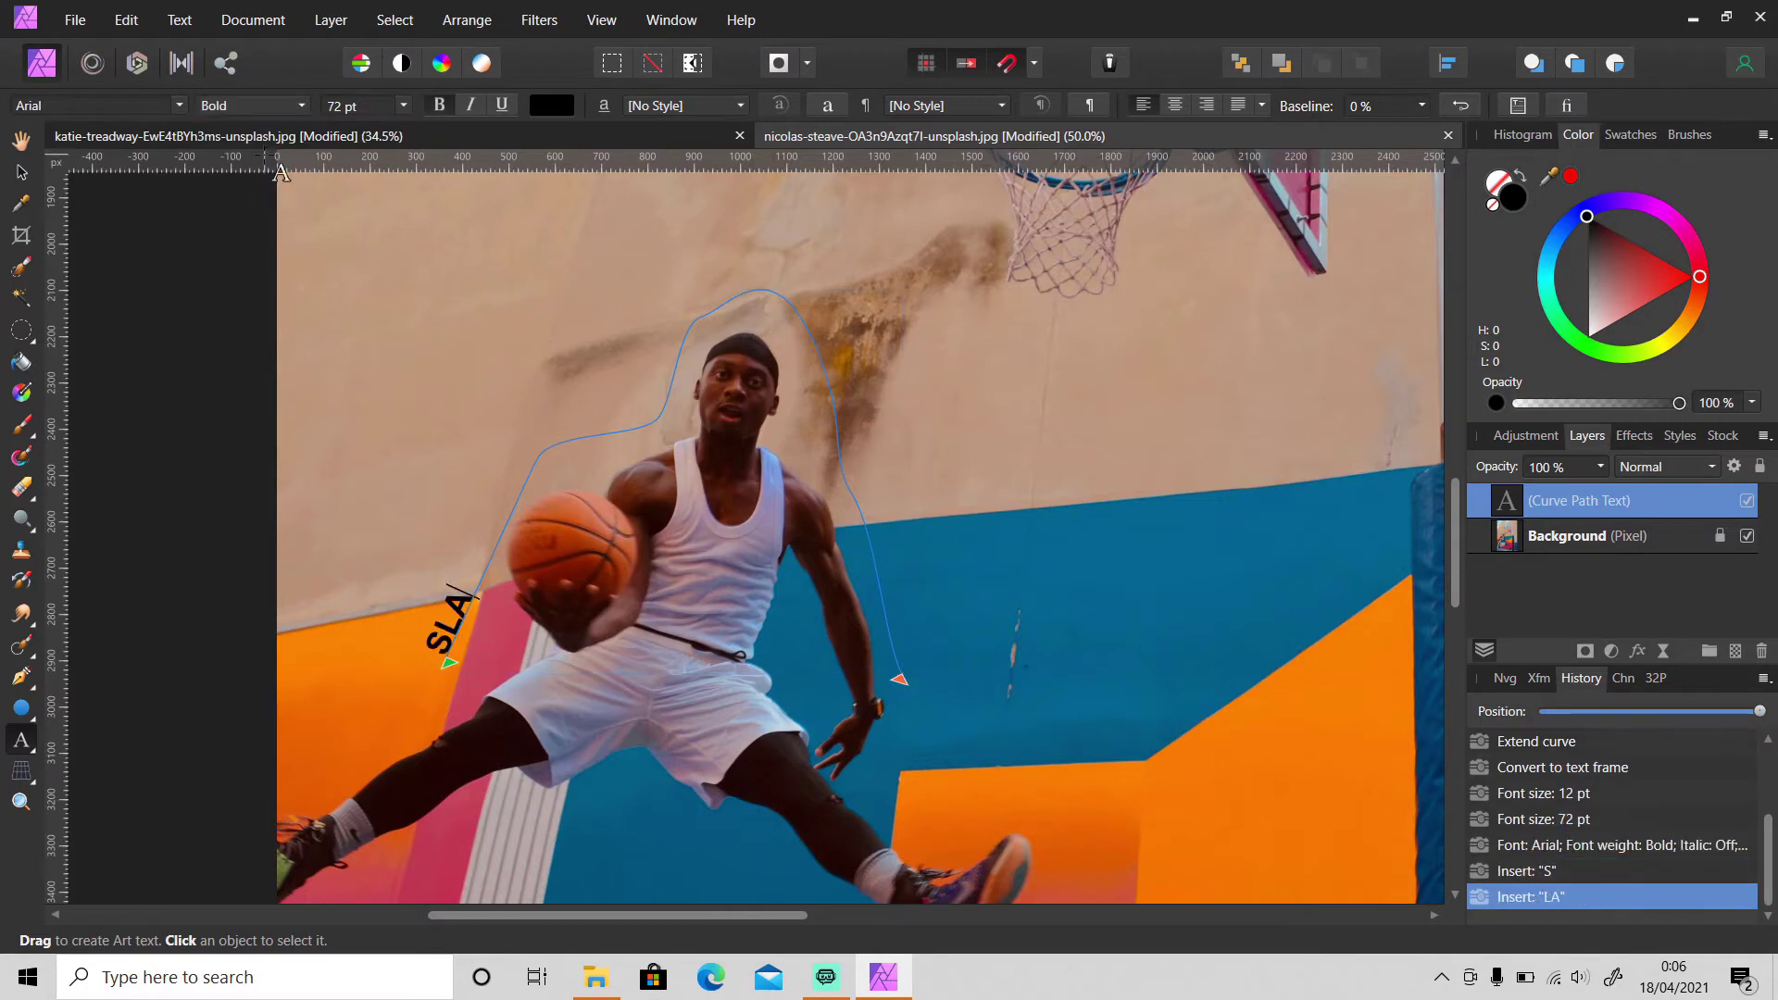
{"action": "type", "text": "M DIM"}
{"action": "key", "text": "BackSpace"}
{"action": "key", "text": "BackSpace"}
{"action": "type", "text": "UNK!"}
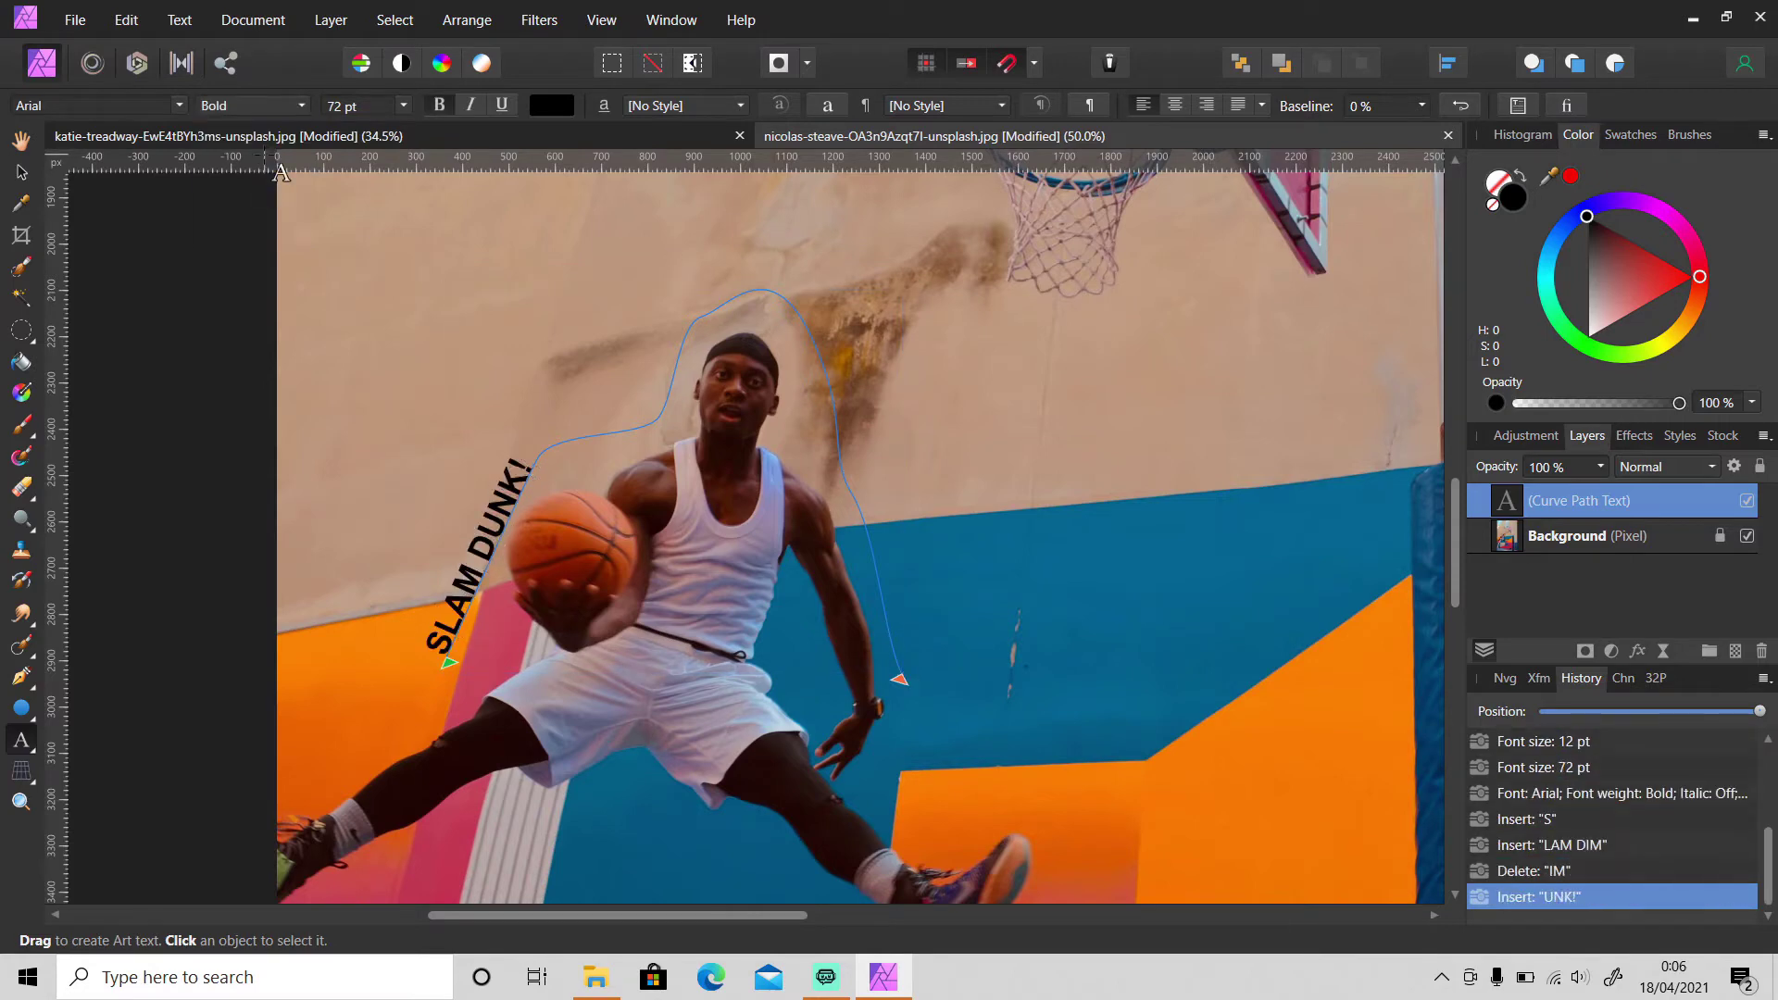
{"action": "key", "text": "ctrl+a"}
{"action": "key", "text": "ctrl+c"}
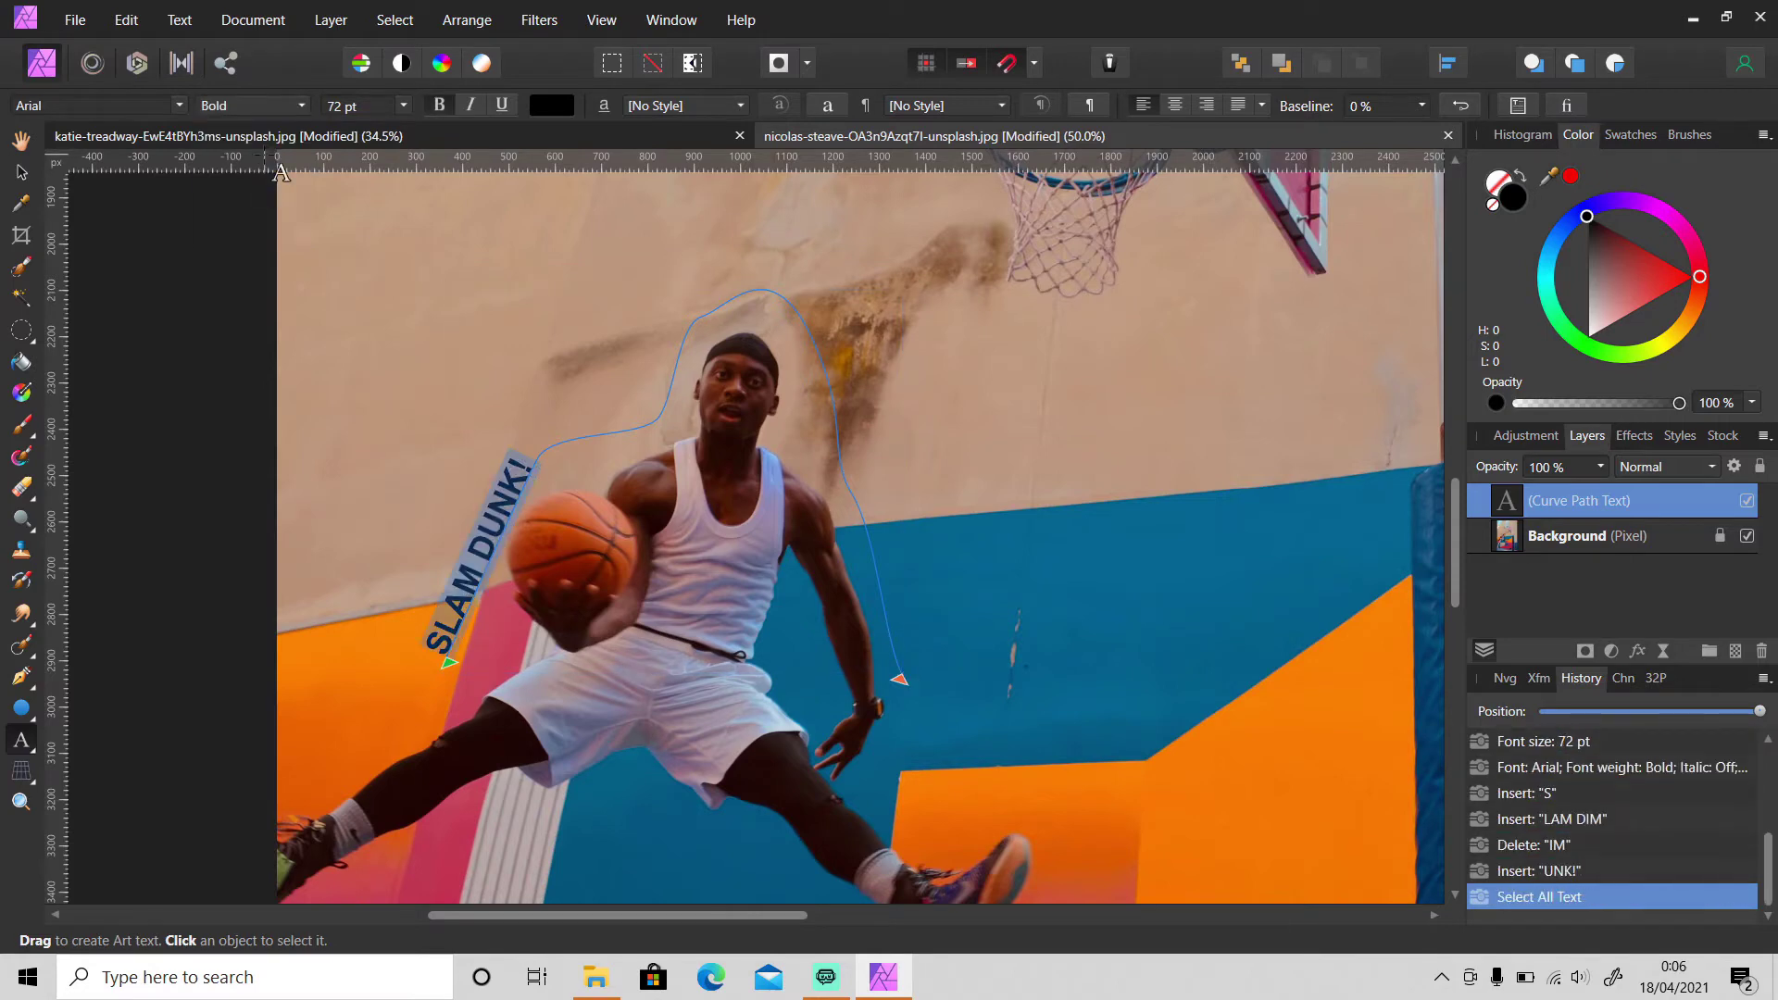
{"action": "key", "text": "End"}
{"action": "key", "text": "ctrl+v"}
{"action": "key", "text": "space"}
{"action": "key", "text": "ctrl+v"}
{"action": "key", "text": "ctrl+v"}
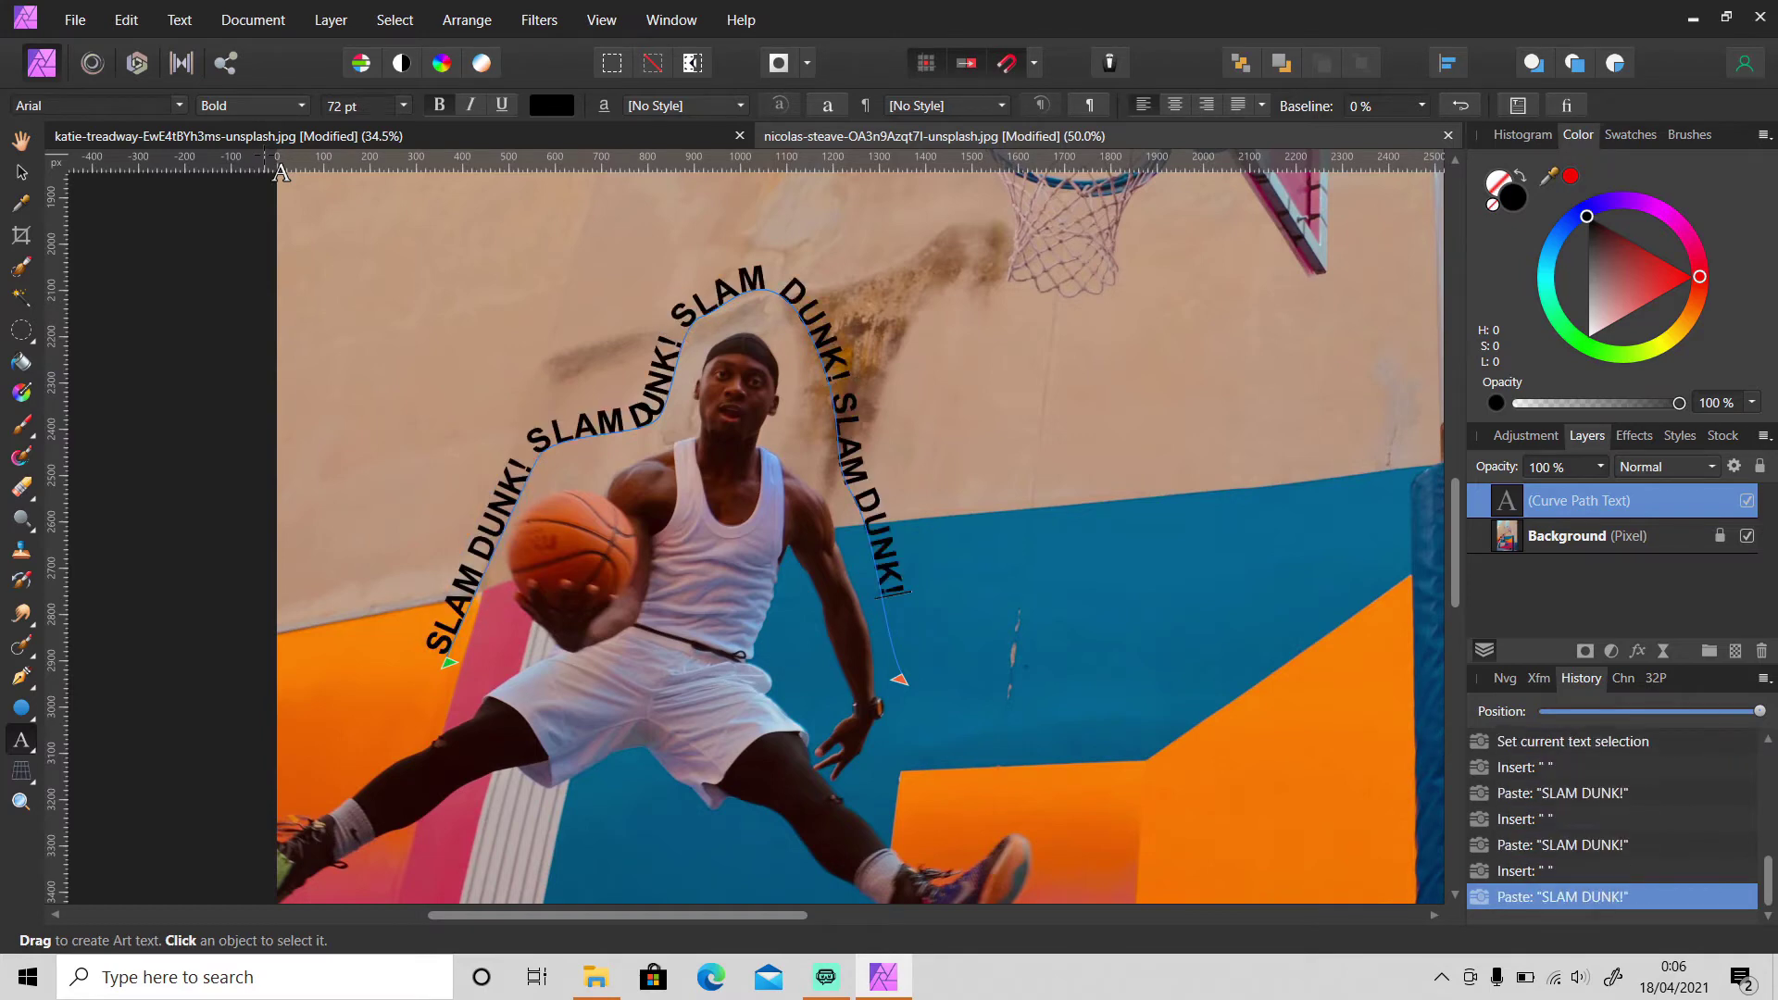
Adjust the curve's nodes so the repeated text arches evenly over the player's head.
{"action": "left_click", "coordinate": [21, 677]}
{"action": "left_click", "coordinate": [93, 708]}
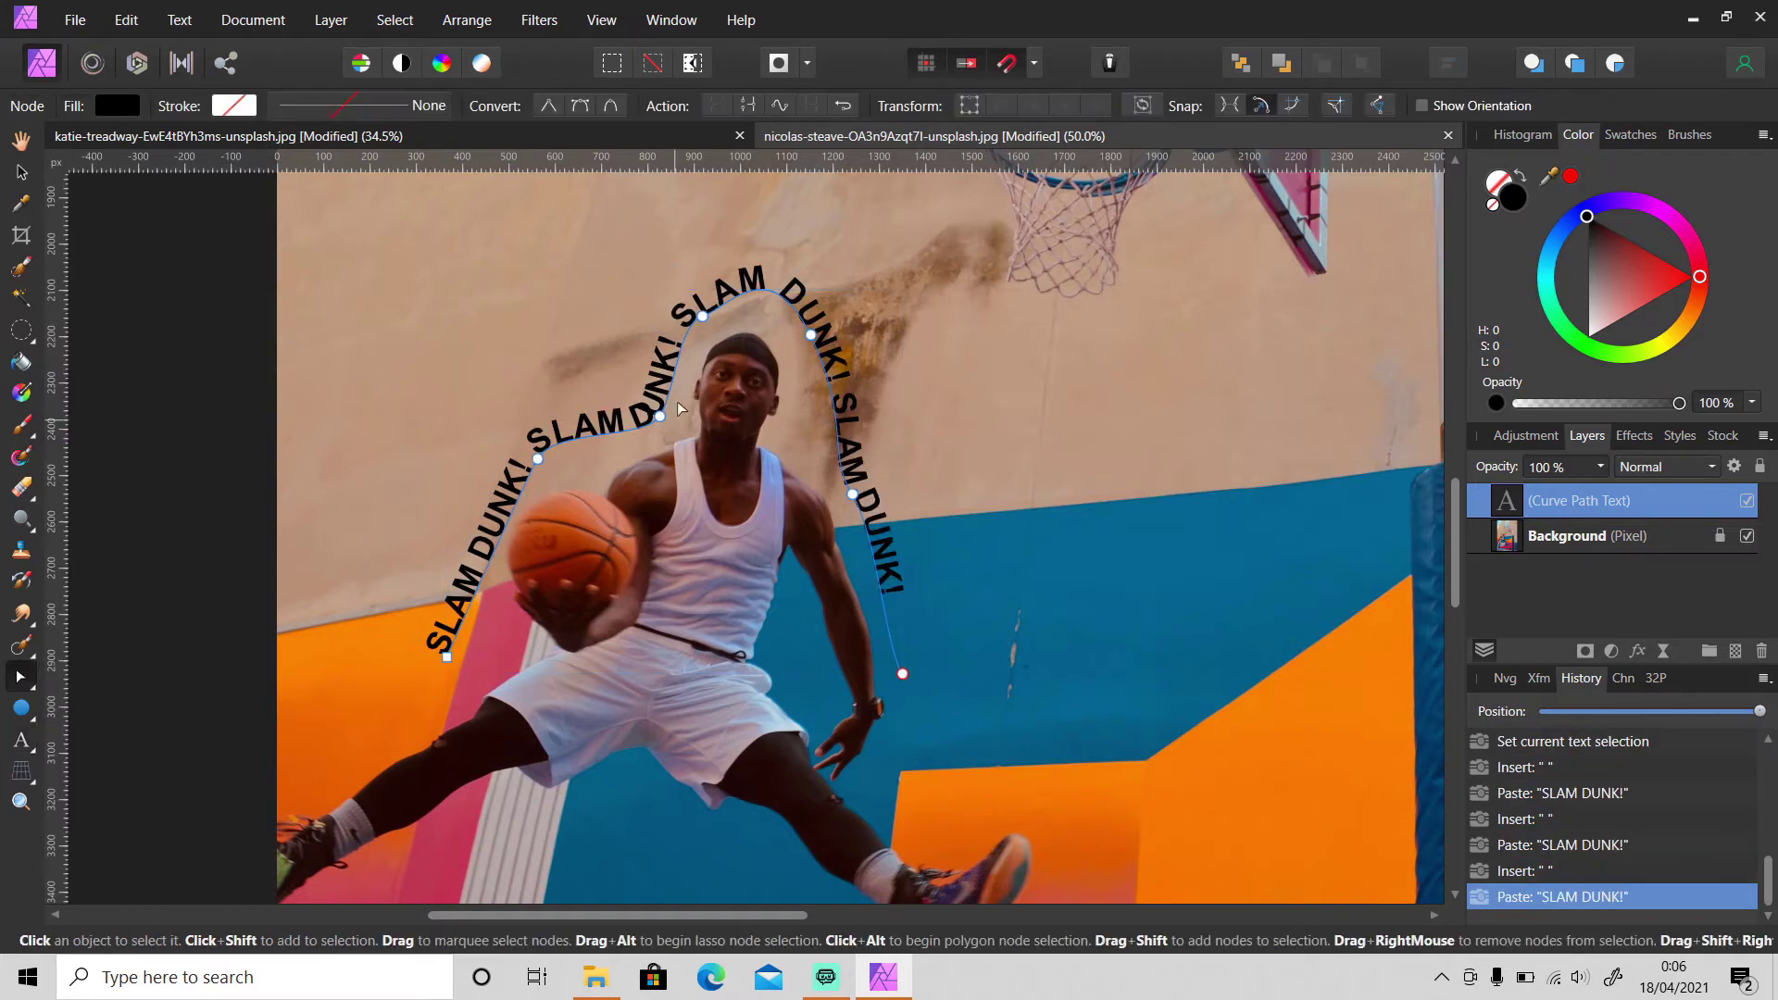
{"action": "left_click_drag", "start_coordinate": [659, 416], "coordinate": [665, 362]}
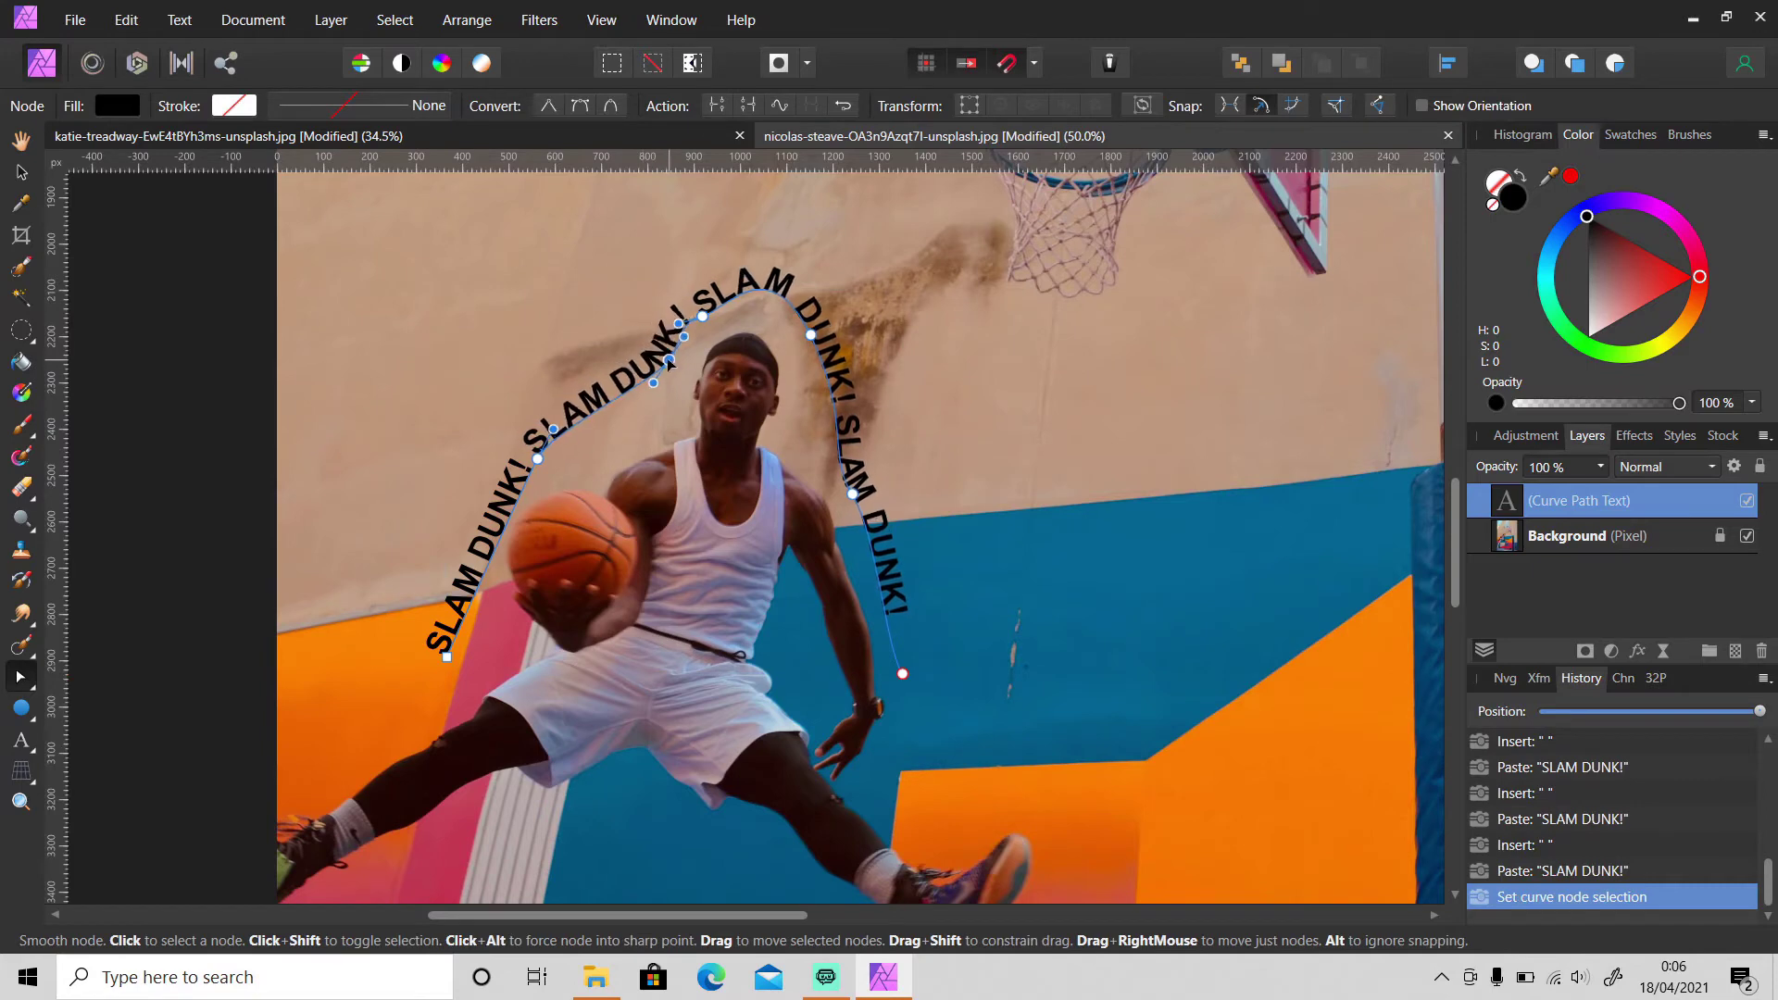
{"action": "left_click", "coordinate": [527, 483]}
{"action": "left_click_drag", "start_coordinate": [535, 475], "coordinate": [538, 471]}
{"action": "left_click_drag", "start_coordinate": [662, 359], "coordinate": [678, 344]}
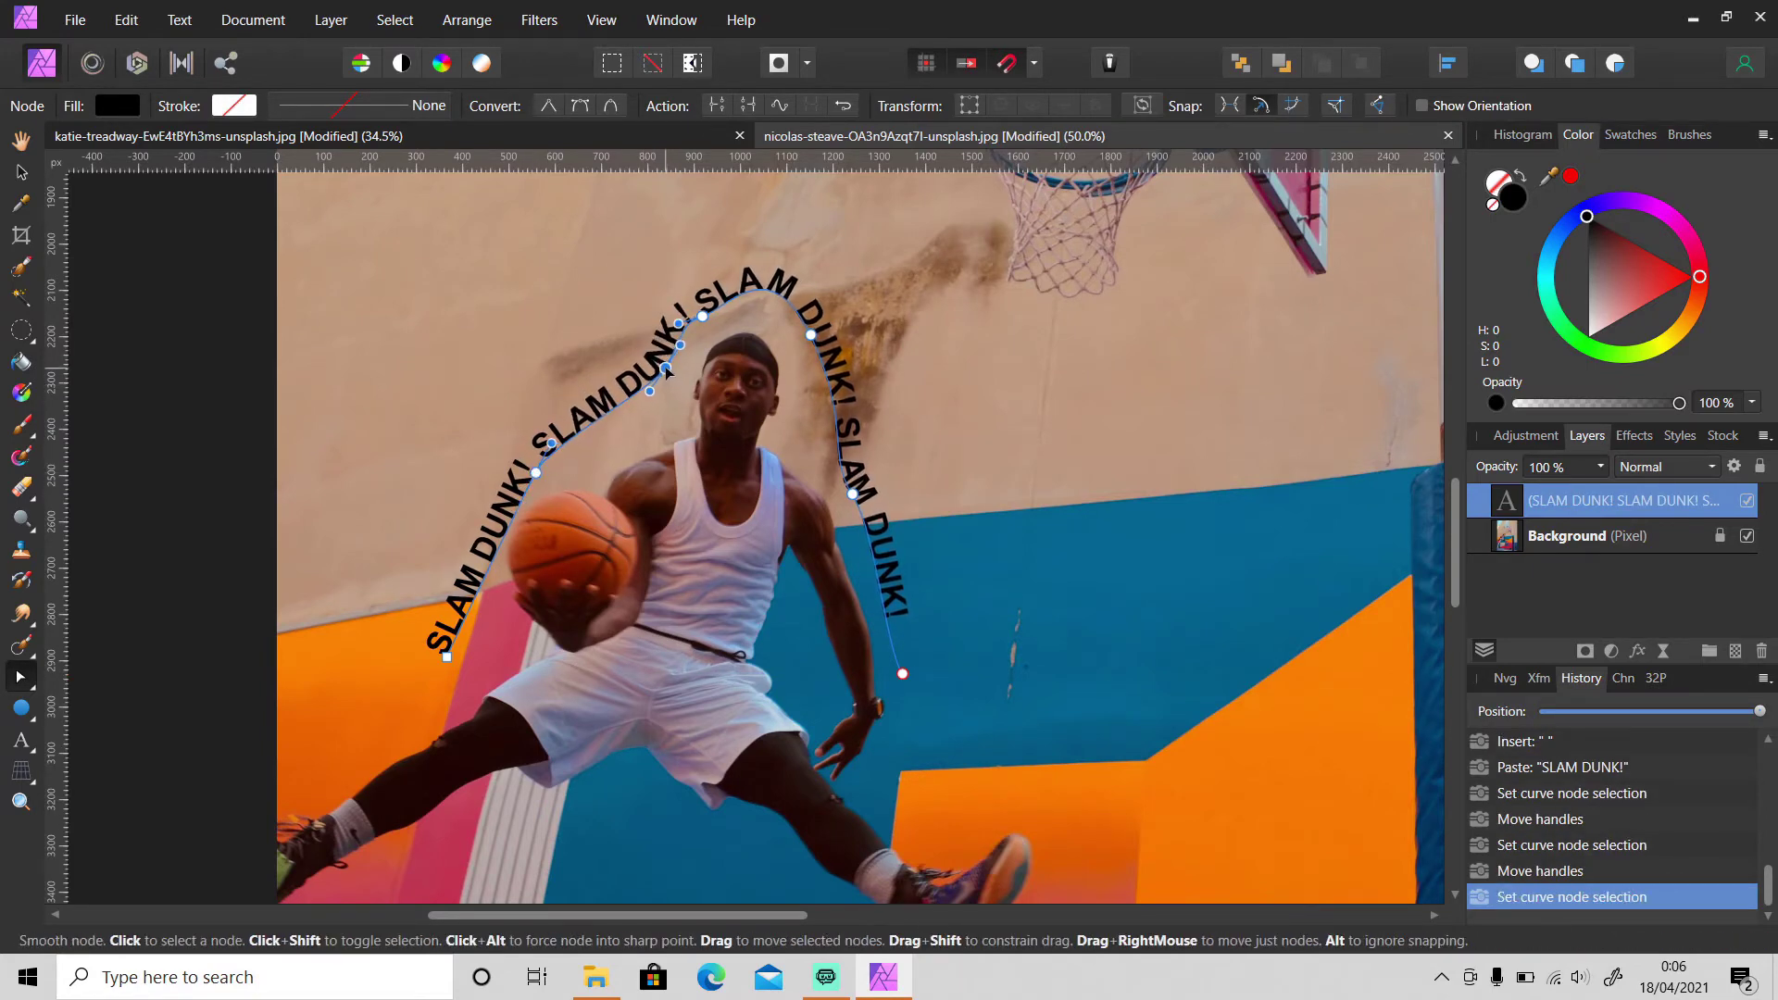
{"action": "left_click", "coordinate": [23, 173]}
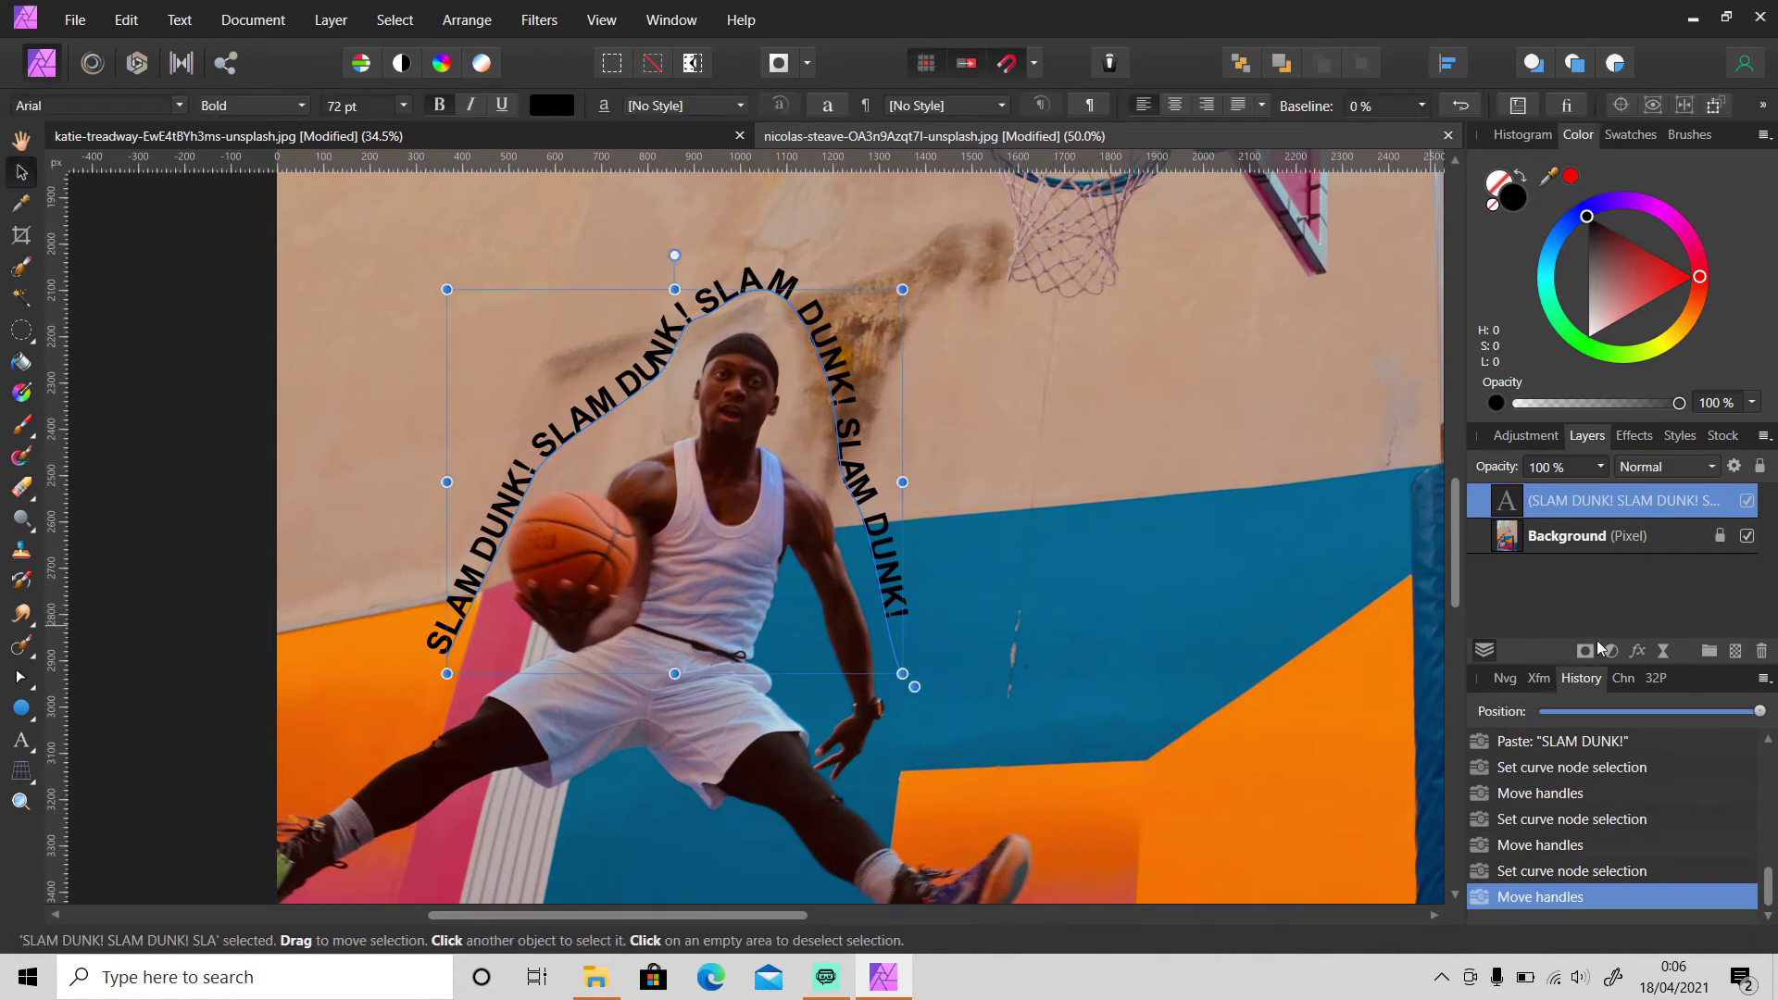
Give the SLAM DUNK! text a white Color Overlay layer effect.
{"action": "left_click", "coordinate": [1638, 651]}
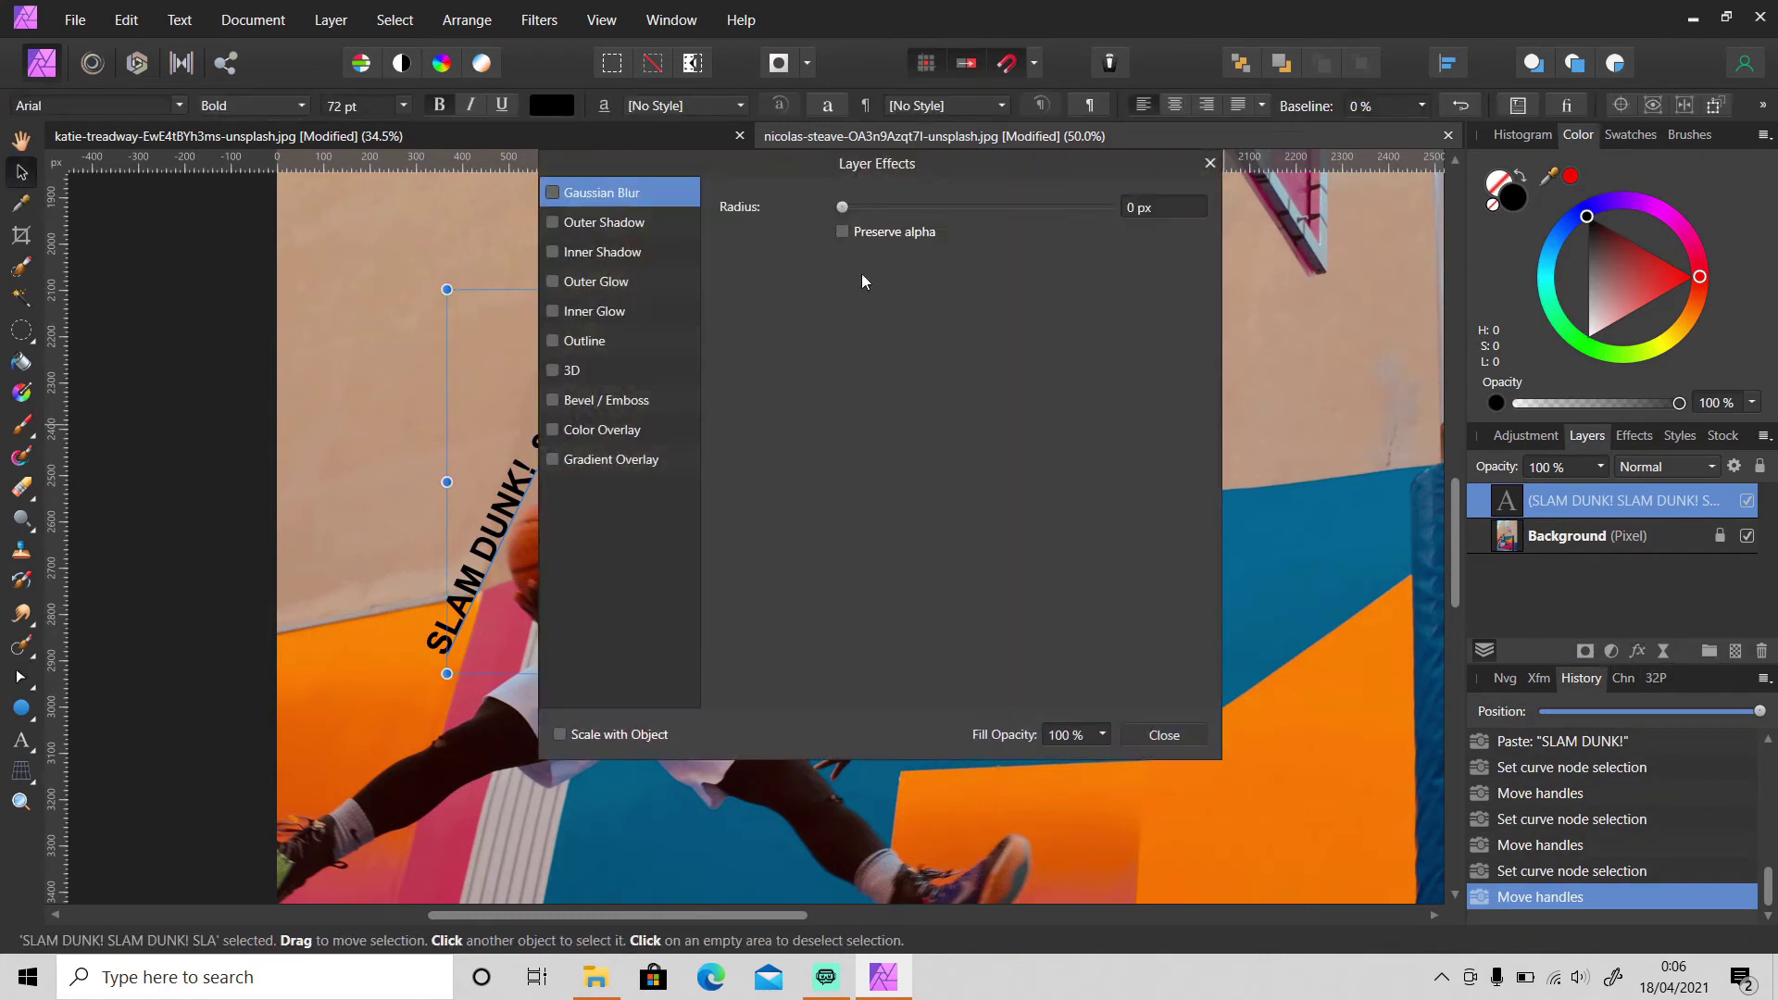
{"action": "left_click_drag", "start_coordinate": [815, 163], "coordinate": [1287, 166]}
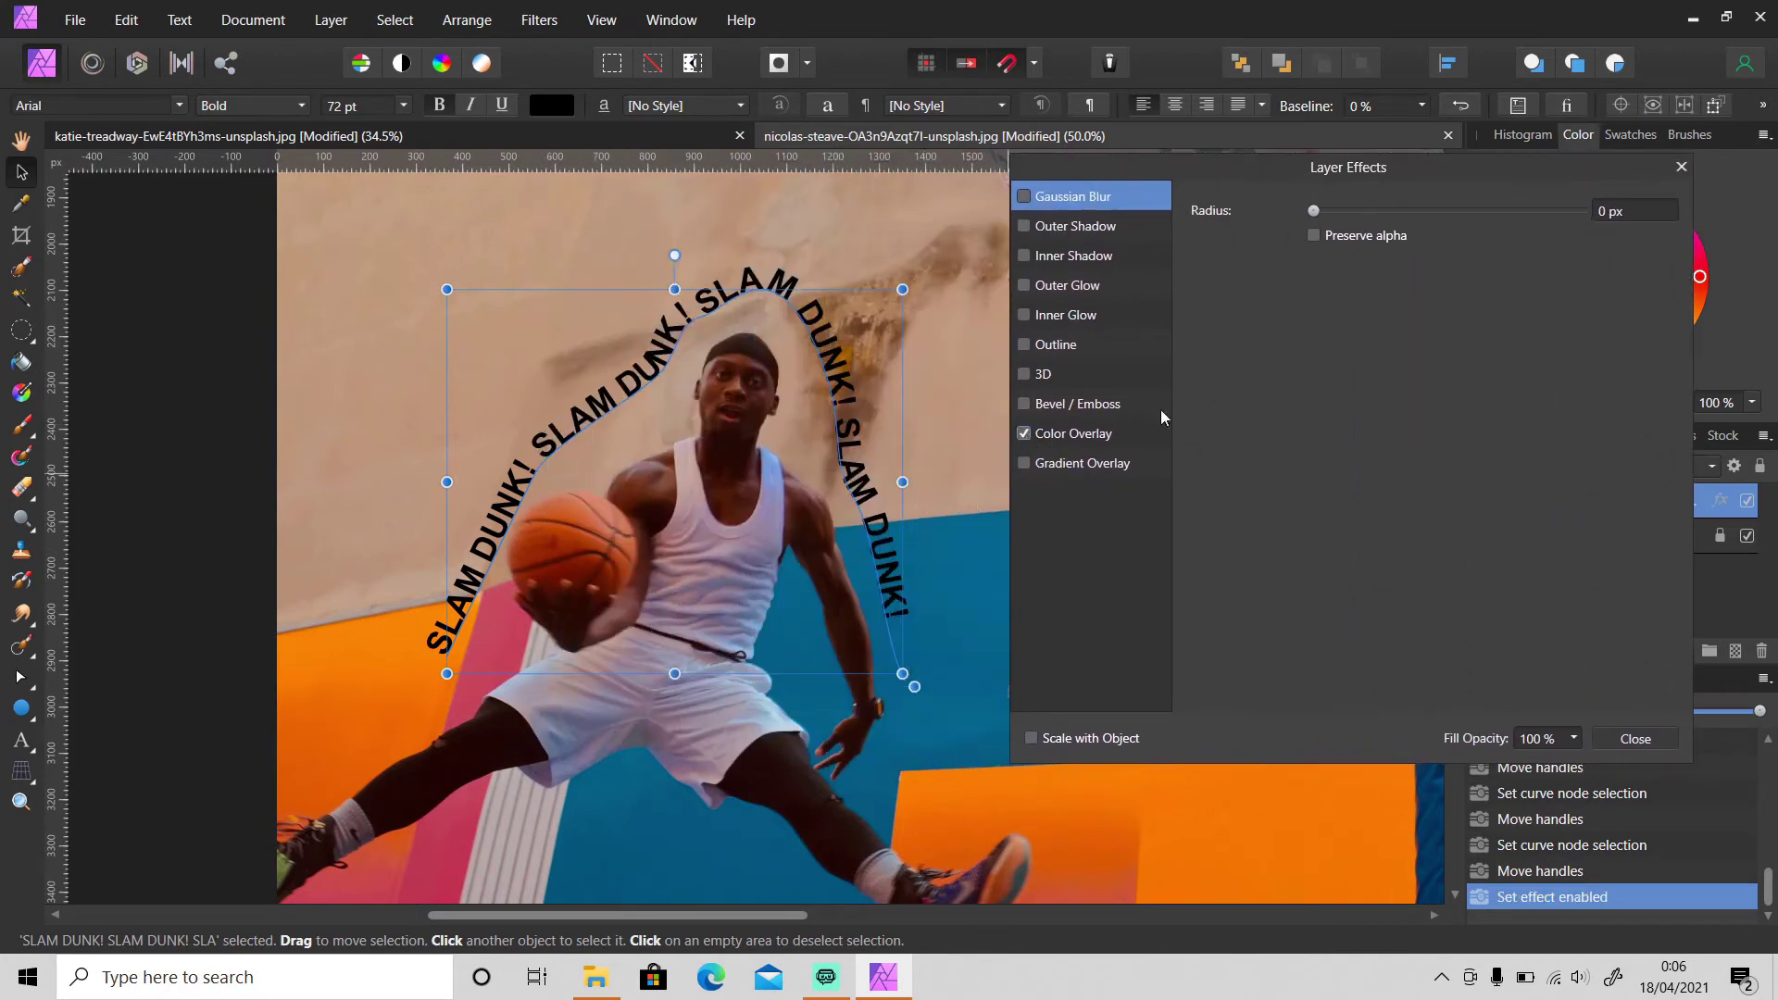
{"action": "left_click", "coordinate": [1107, 435]}
{"action": "left_click", "coordinate": [1353, 266]}
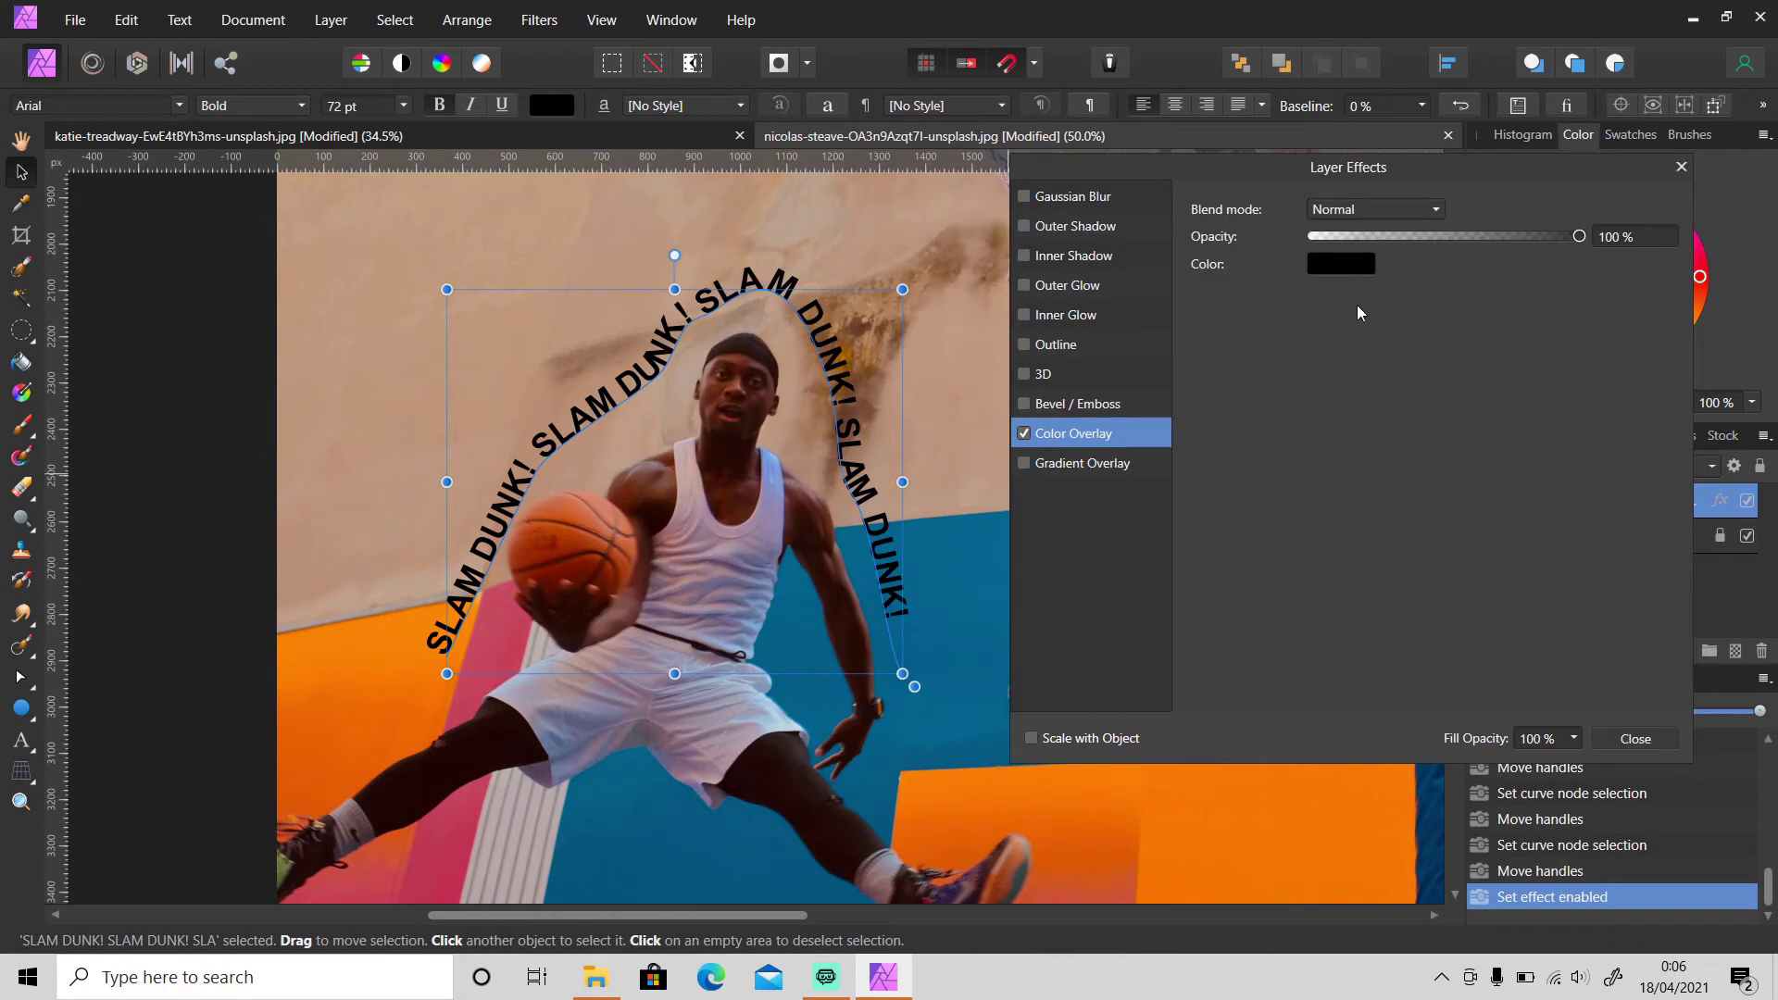
{"action": "left_click_drag", "start_coordinate": [1332, 389], "coordinate": [1282, 497]}
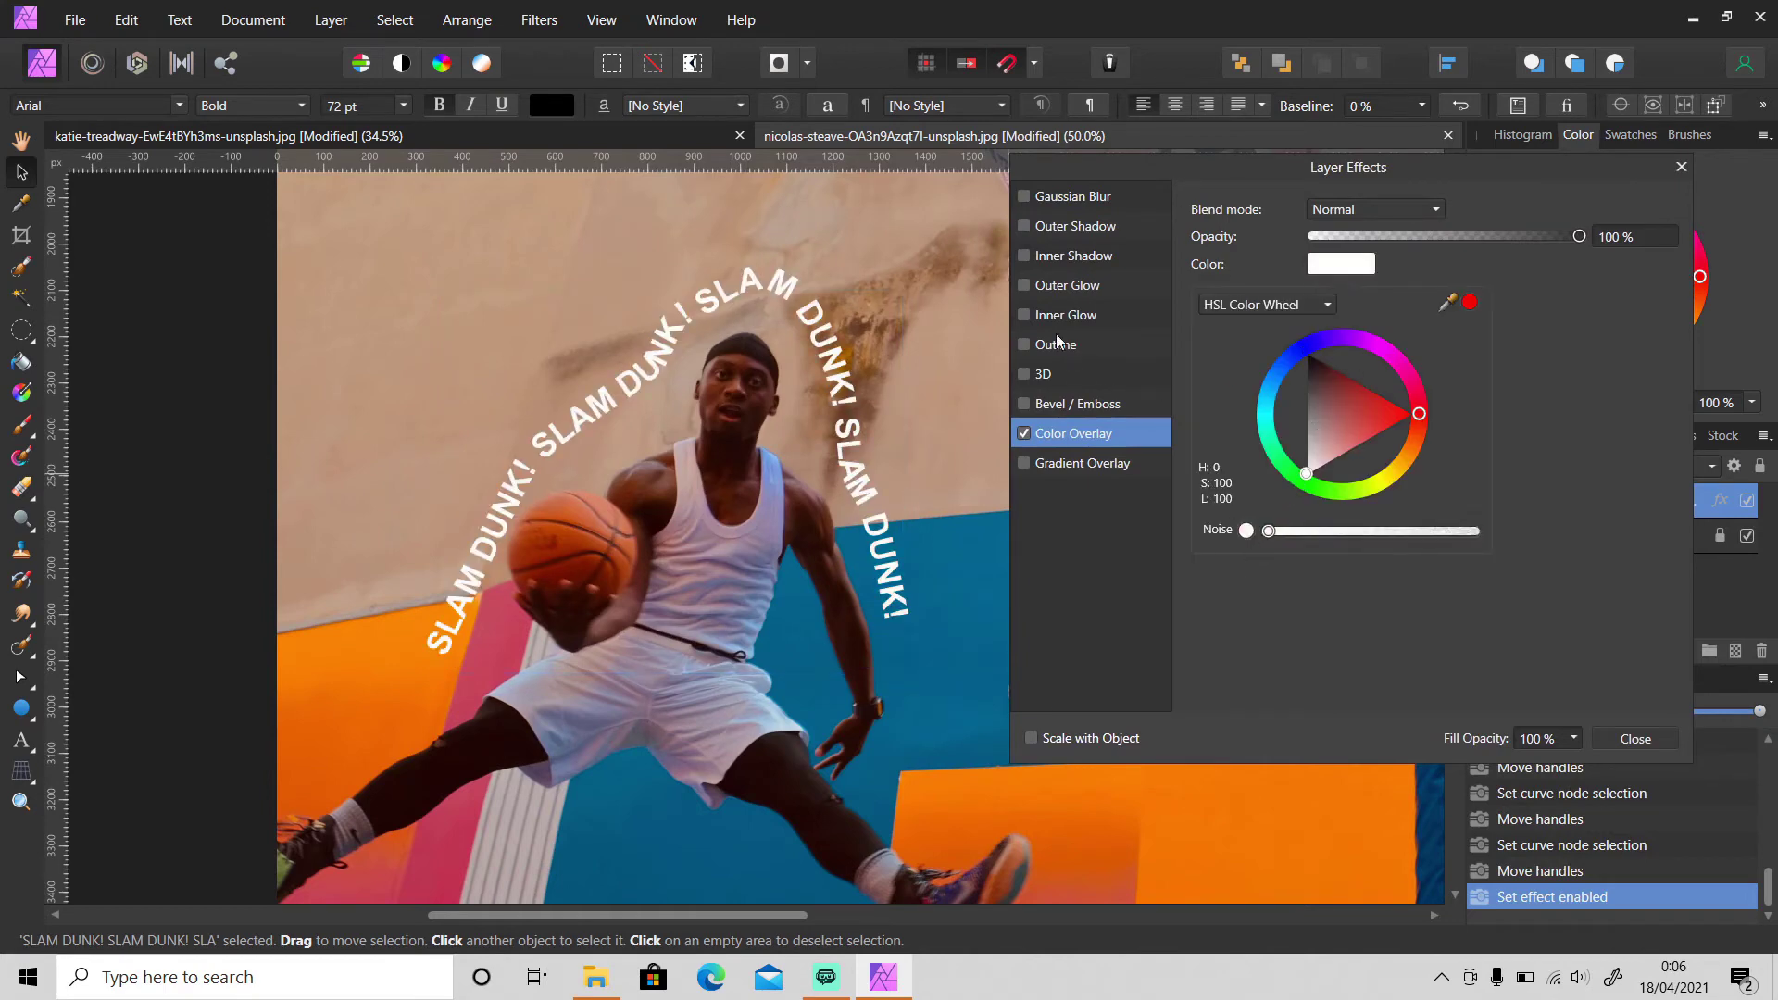
Enable an Outer Shadow with 8 px radius, 15 px offset and 5 % intensity.
{"action": "left_click", "coordinate": [1035, 229]}
{"action": "left_click", "coordinate": [1605, 267]}
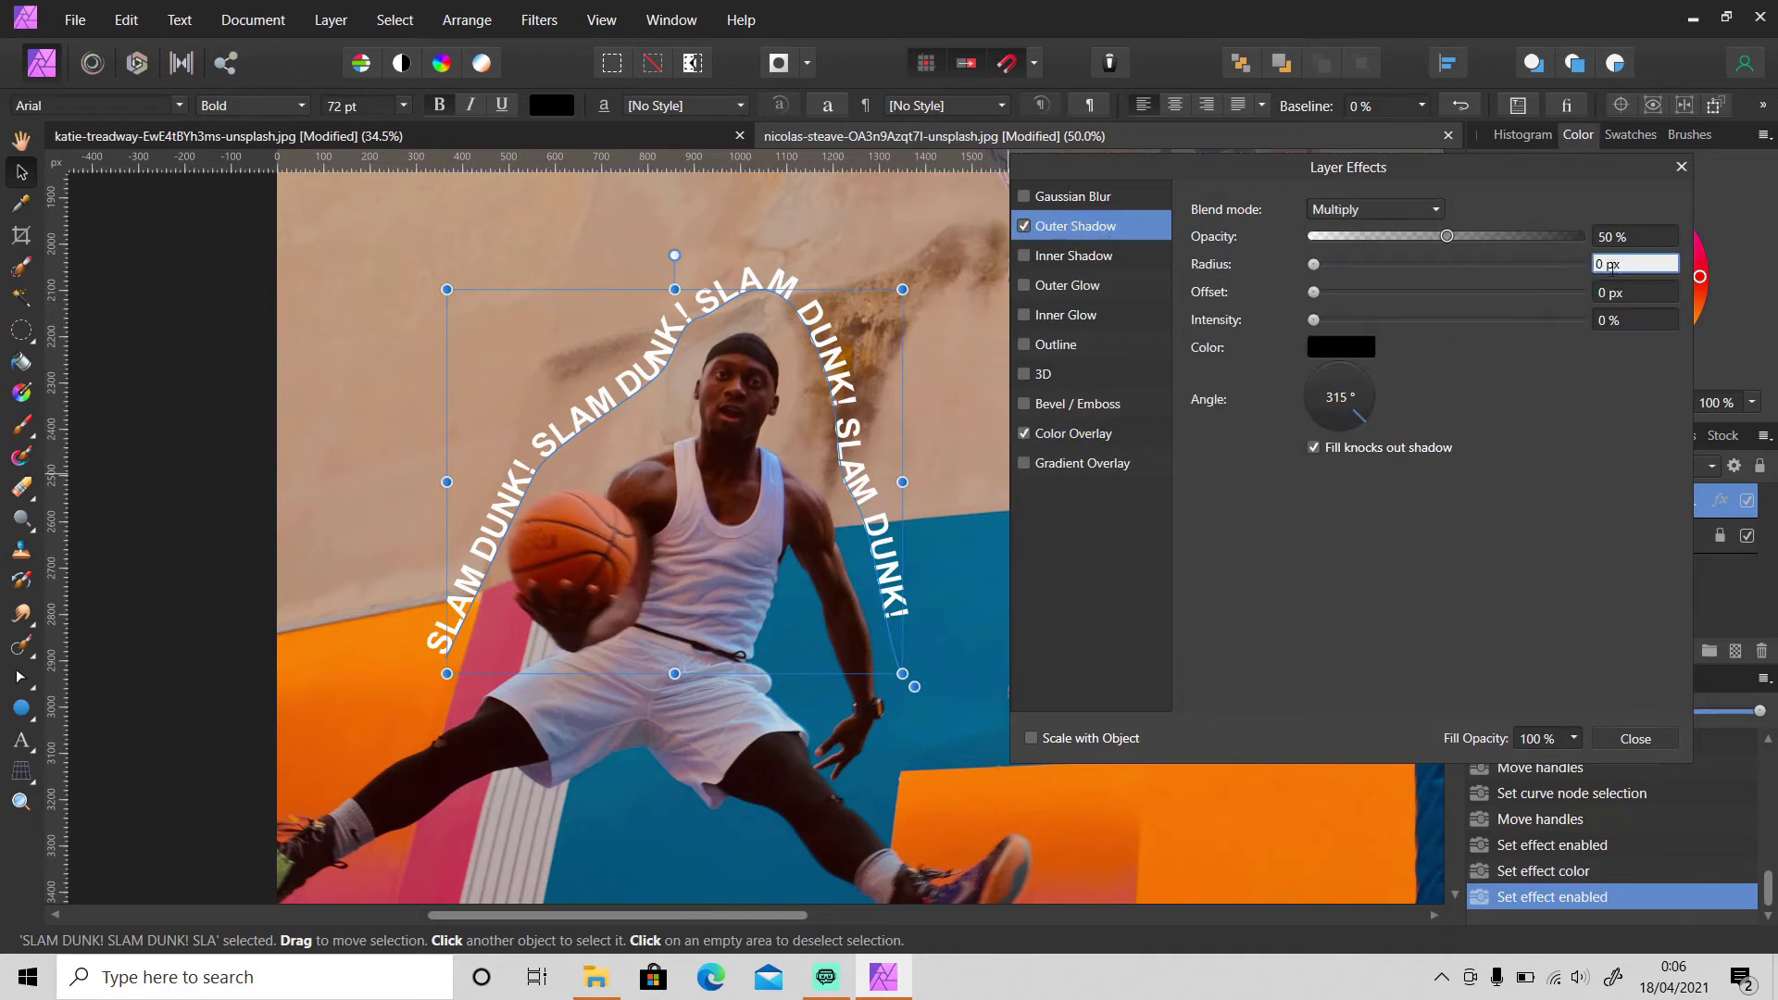
{"action": "type", "text": "8"}
{"action": "key", "text": "Return"}
{"action": "left_click", "coordinate": [1612, 292]}
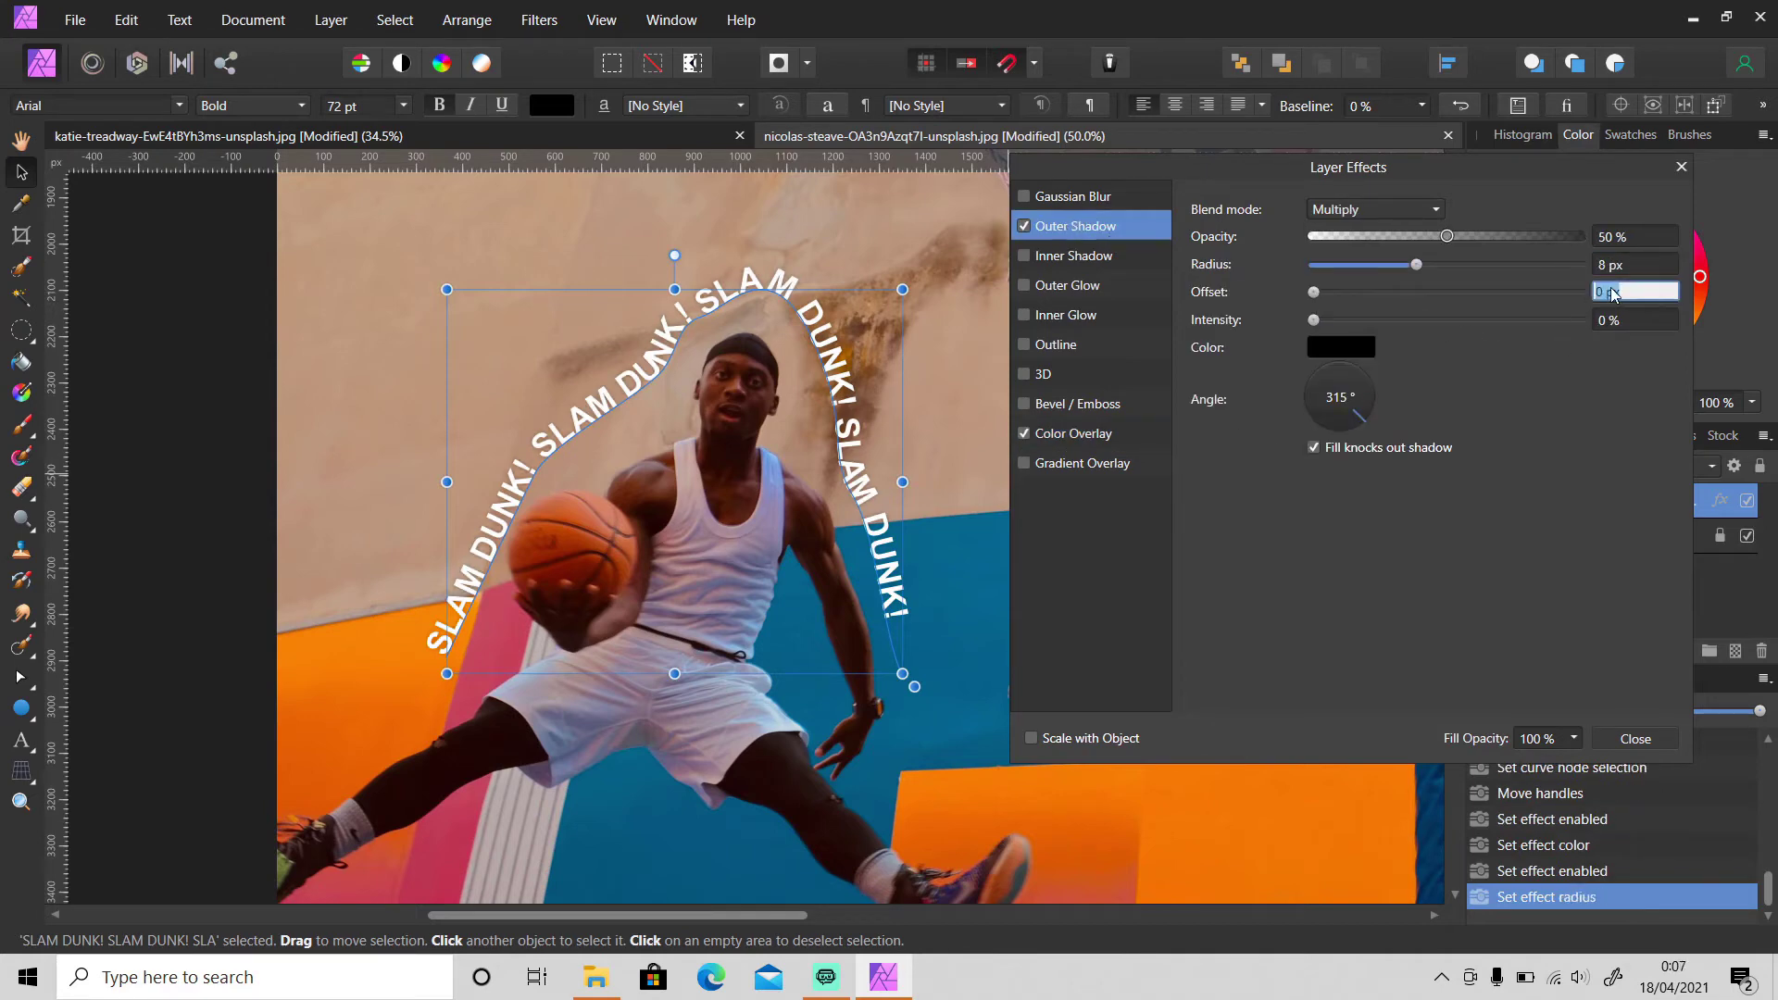
{"action": "type", "text": "15"}
{"action": "key", "text": "Return"}
{"action": "left_click", "coordinate": [1612, 321]}
{"action": "type", "text": "5"}
{"action": "key", "text": "Return"}
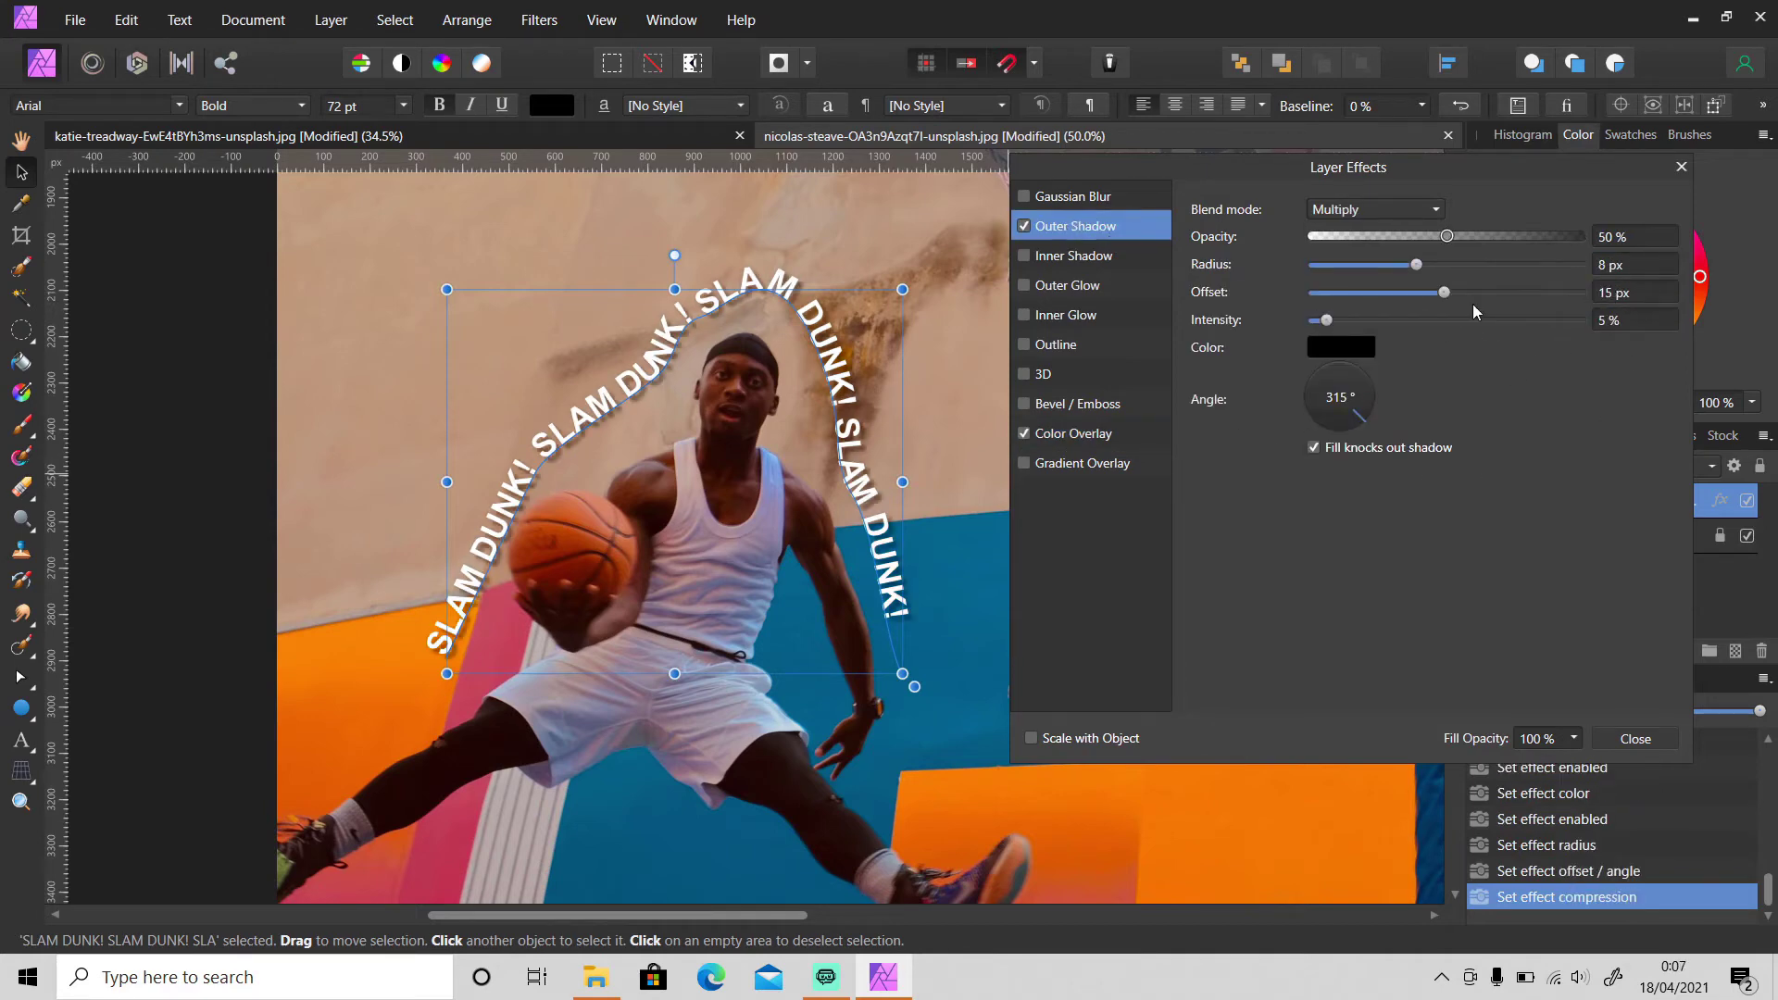
Test a stronger shadow intensity, then keep 5 % and close Layer Effects.
{"action": "left_click_drag", "start_coordinate": [1345, 324], "coordinate": [1603, 327]}
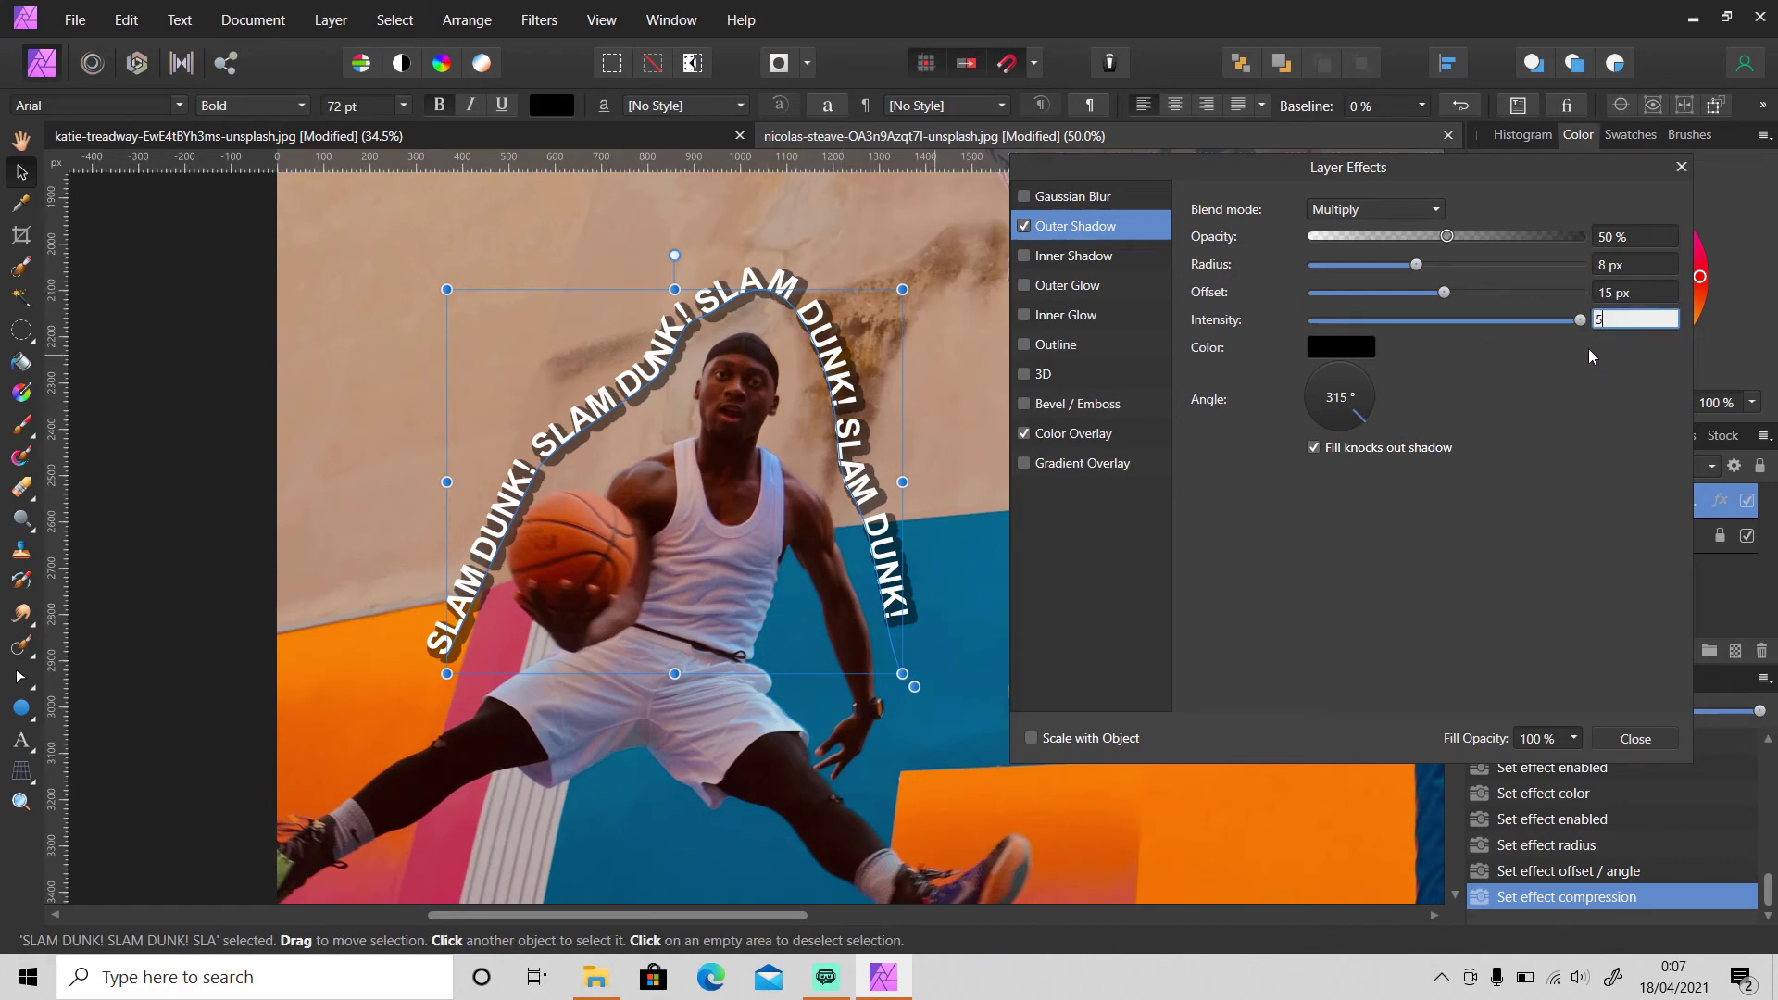
{"action": "key", "text": "Return"}
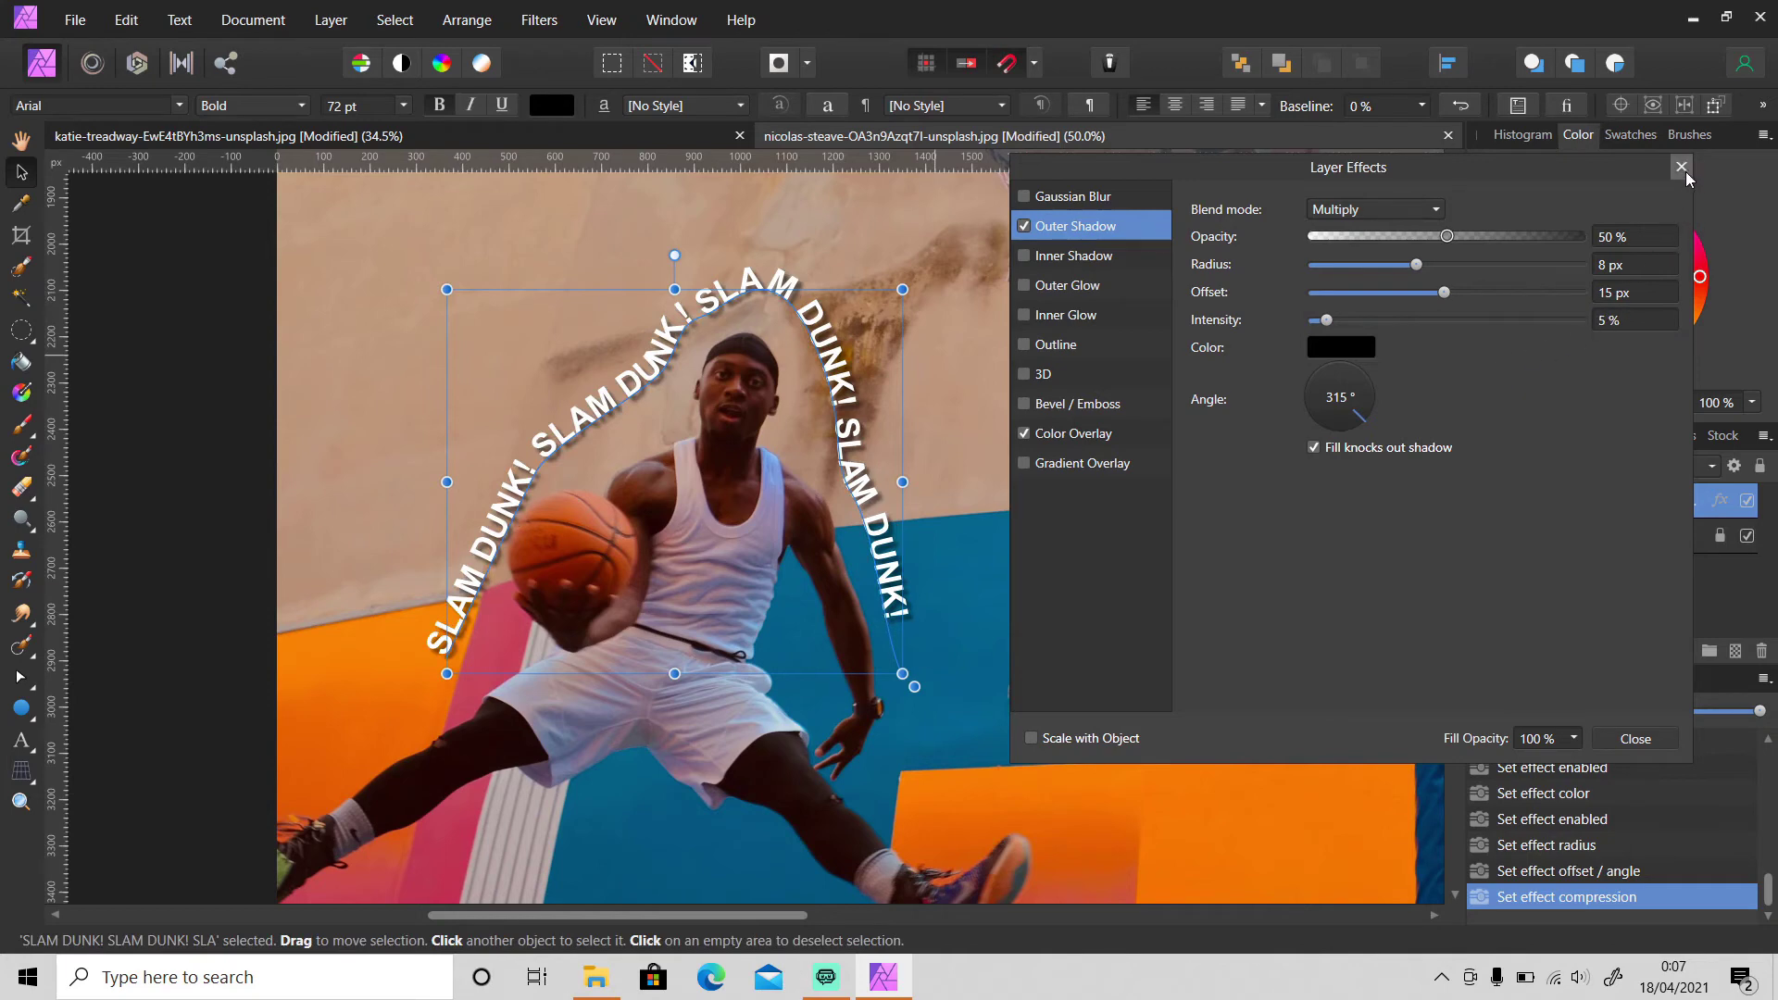
{"action": "left_click", "coordinate": [1682, 166]}
Deselect the text and zoom out to see the whole basketball photo.
{"action": "left_click", "coordinate": [597, 541]}
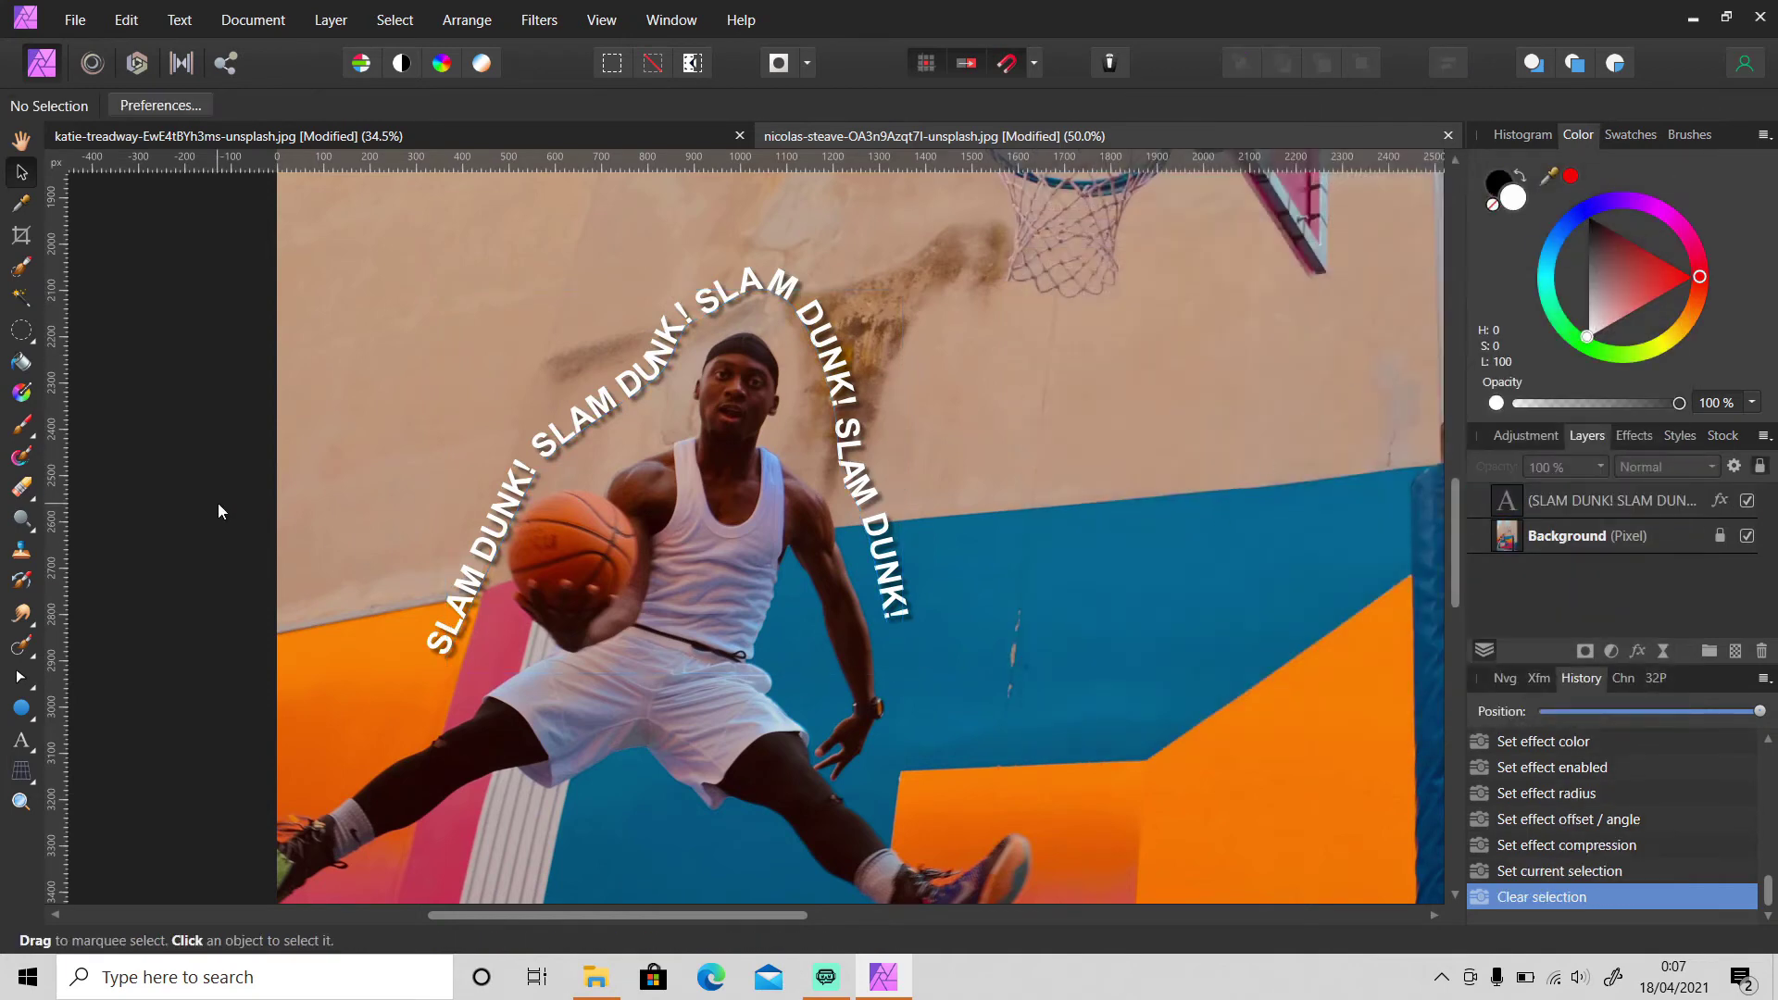
{"action": "key", "text": "z"}
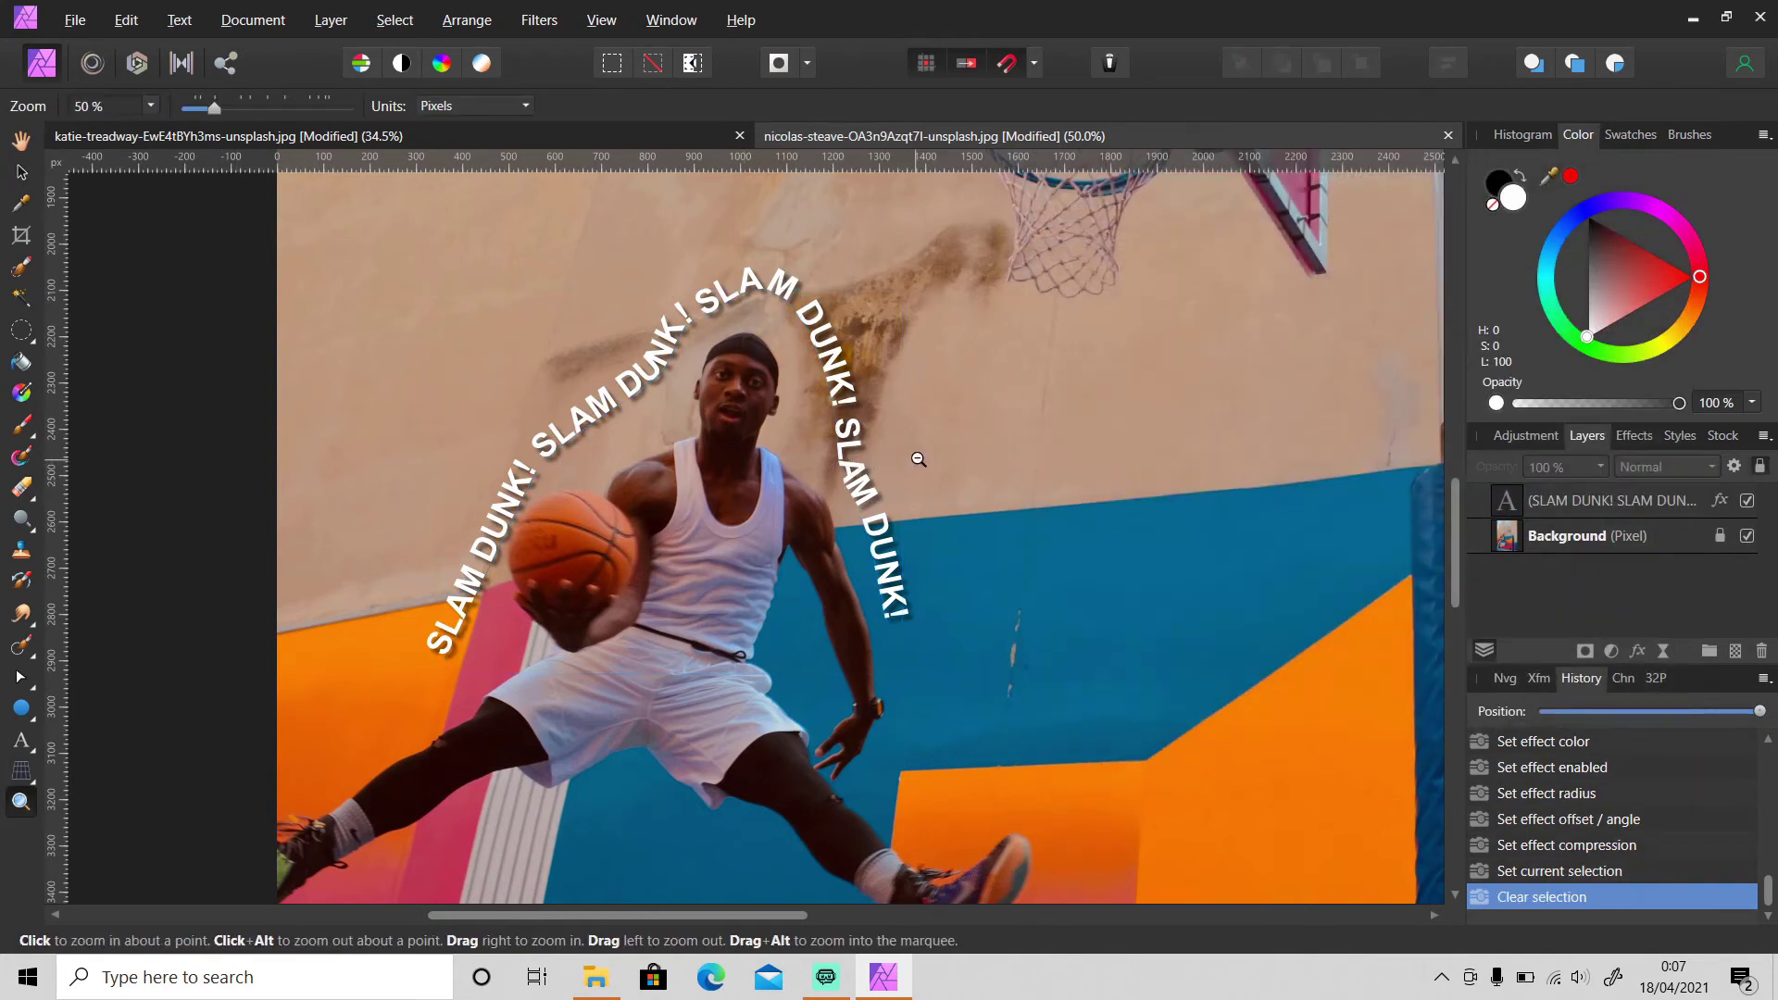
{"action": "left_click", "coordinate": [927, 459], "text": "alt"}
{"action": "left_click", "coordinate": [963, 465], "text": "alt"}
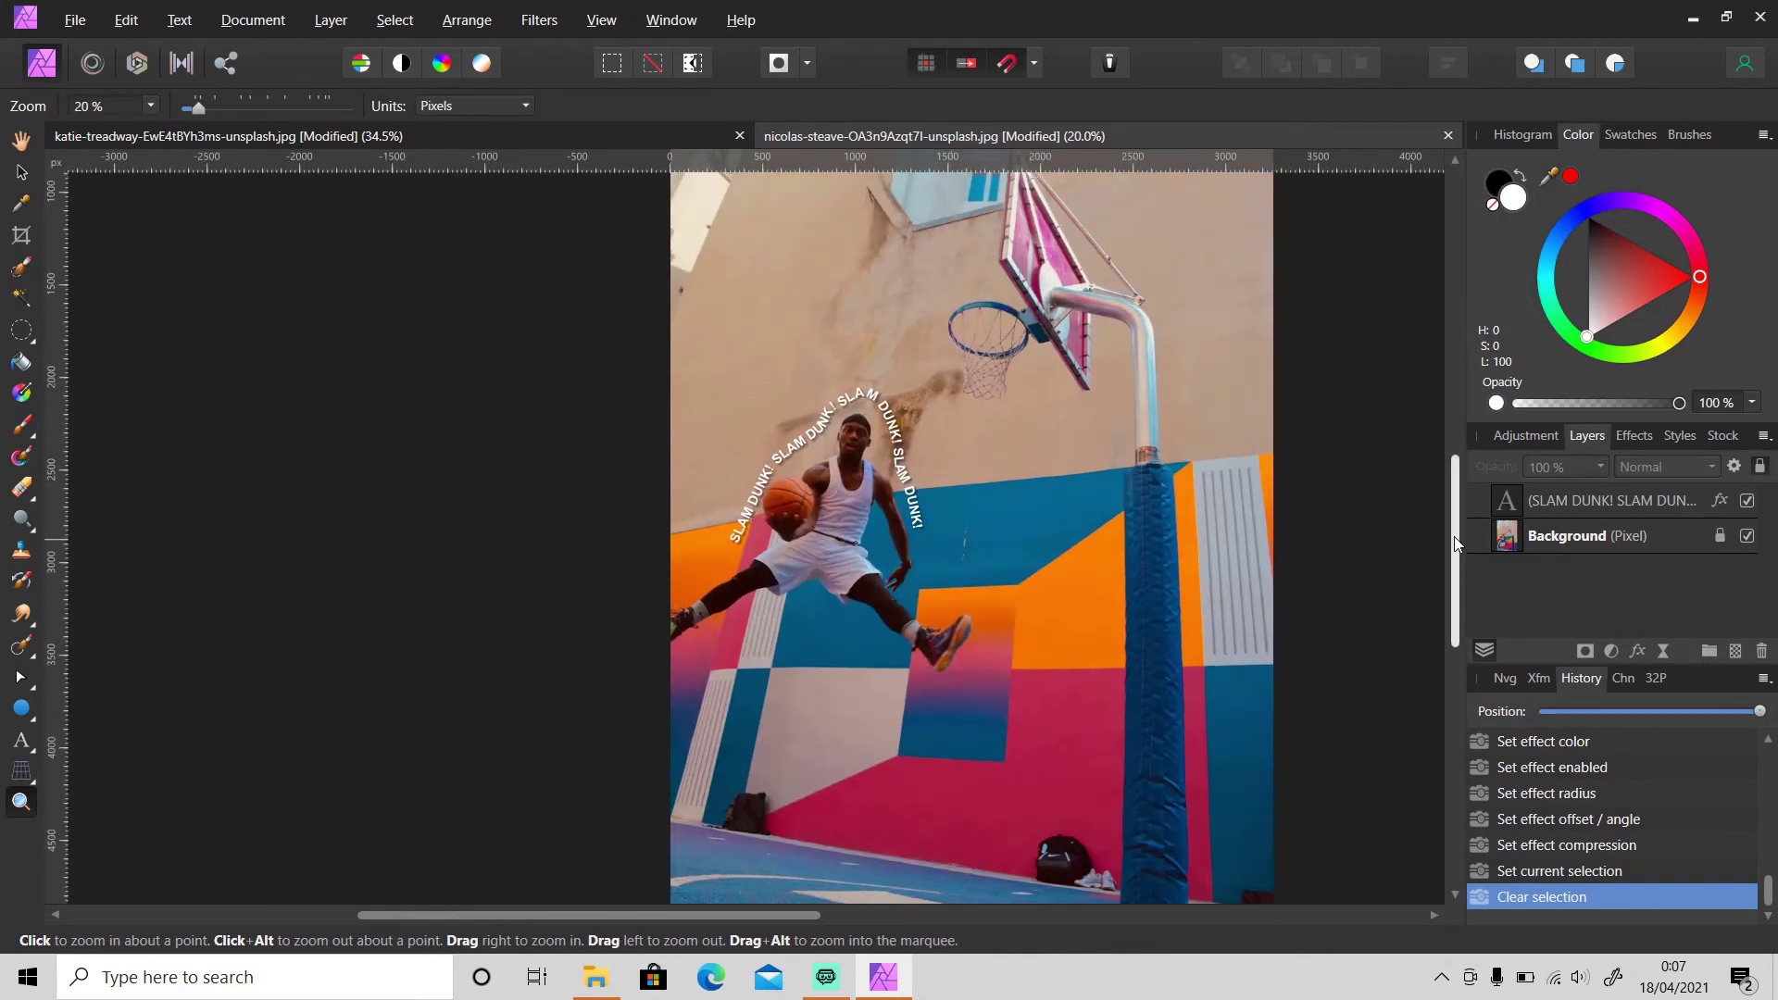
Drag the dark car photo from the Downloads folder into Affinity Photo.
{"action": "left_click_drag", "start_coordinate": [1467, 541], "coordinate": [1467, 513]}
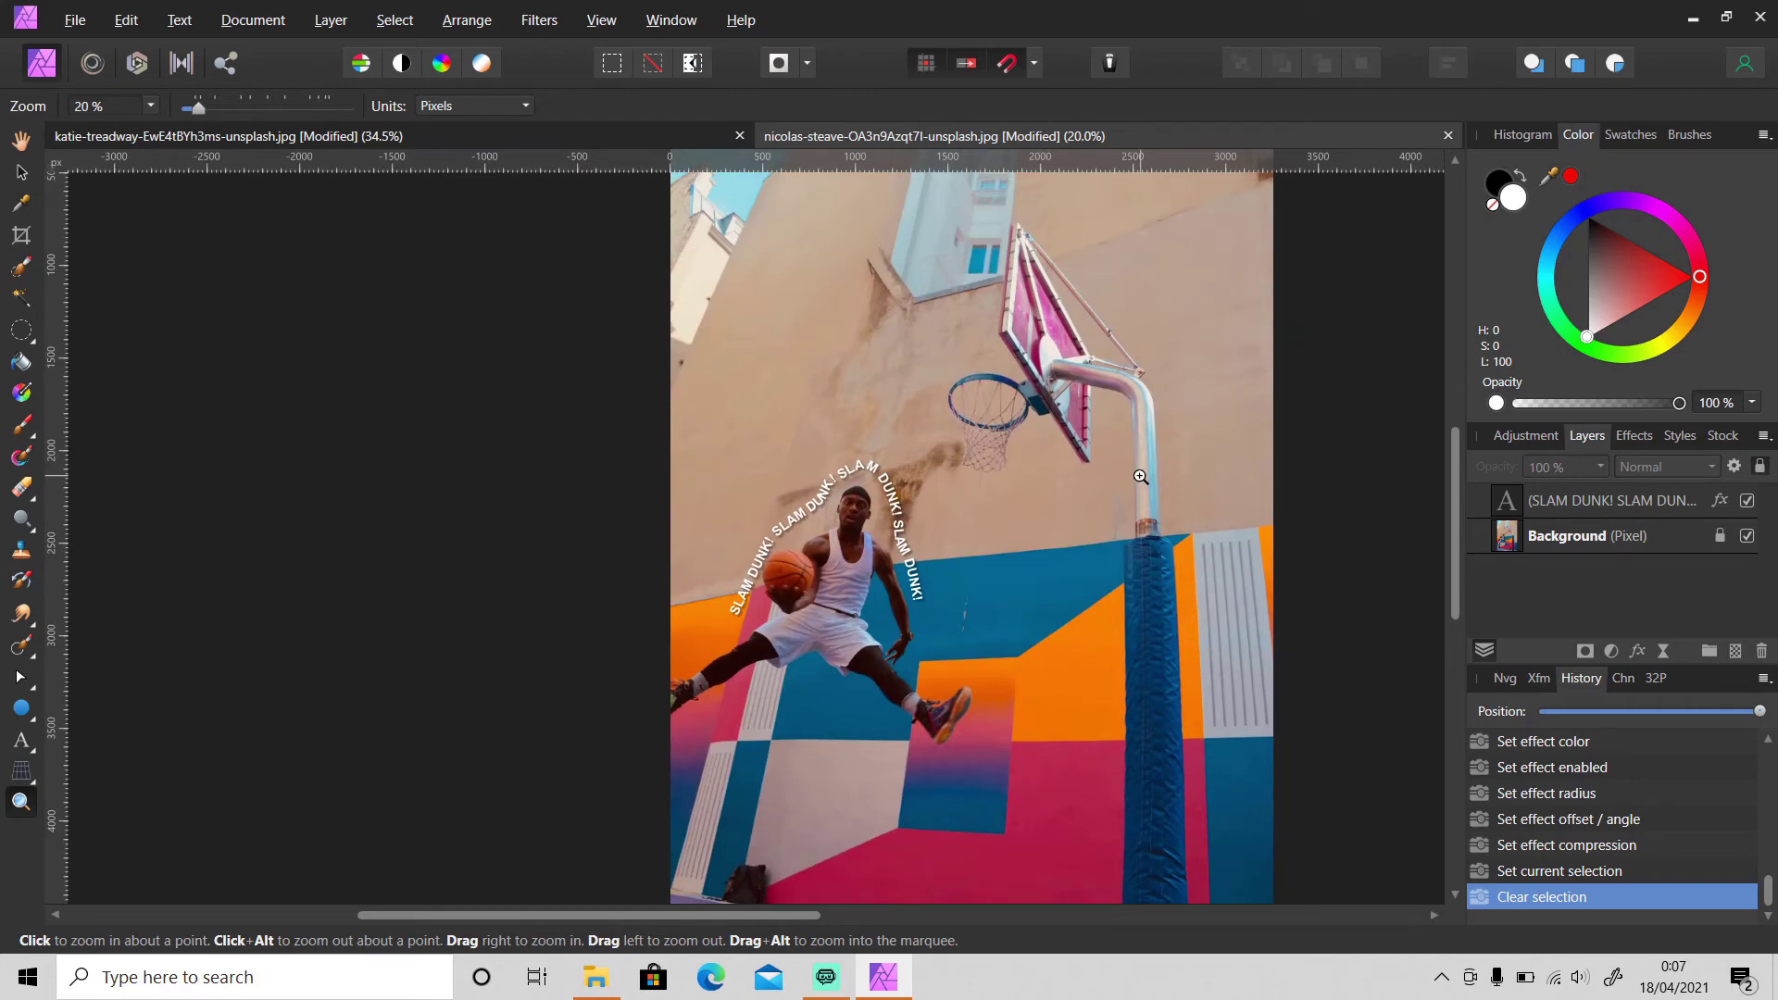
{"action": "left_click", "coordinate": [596, 977]}
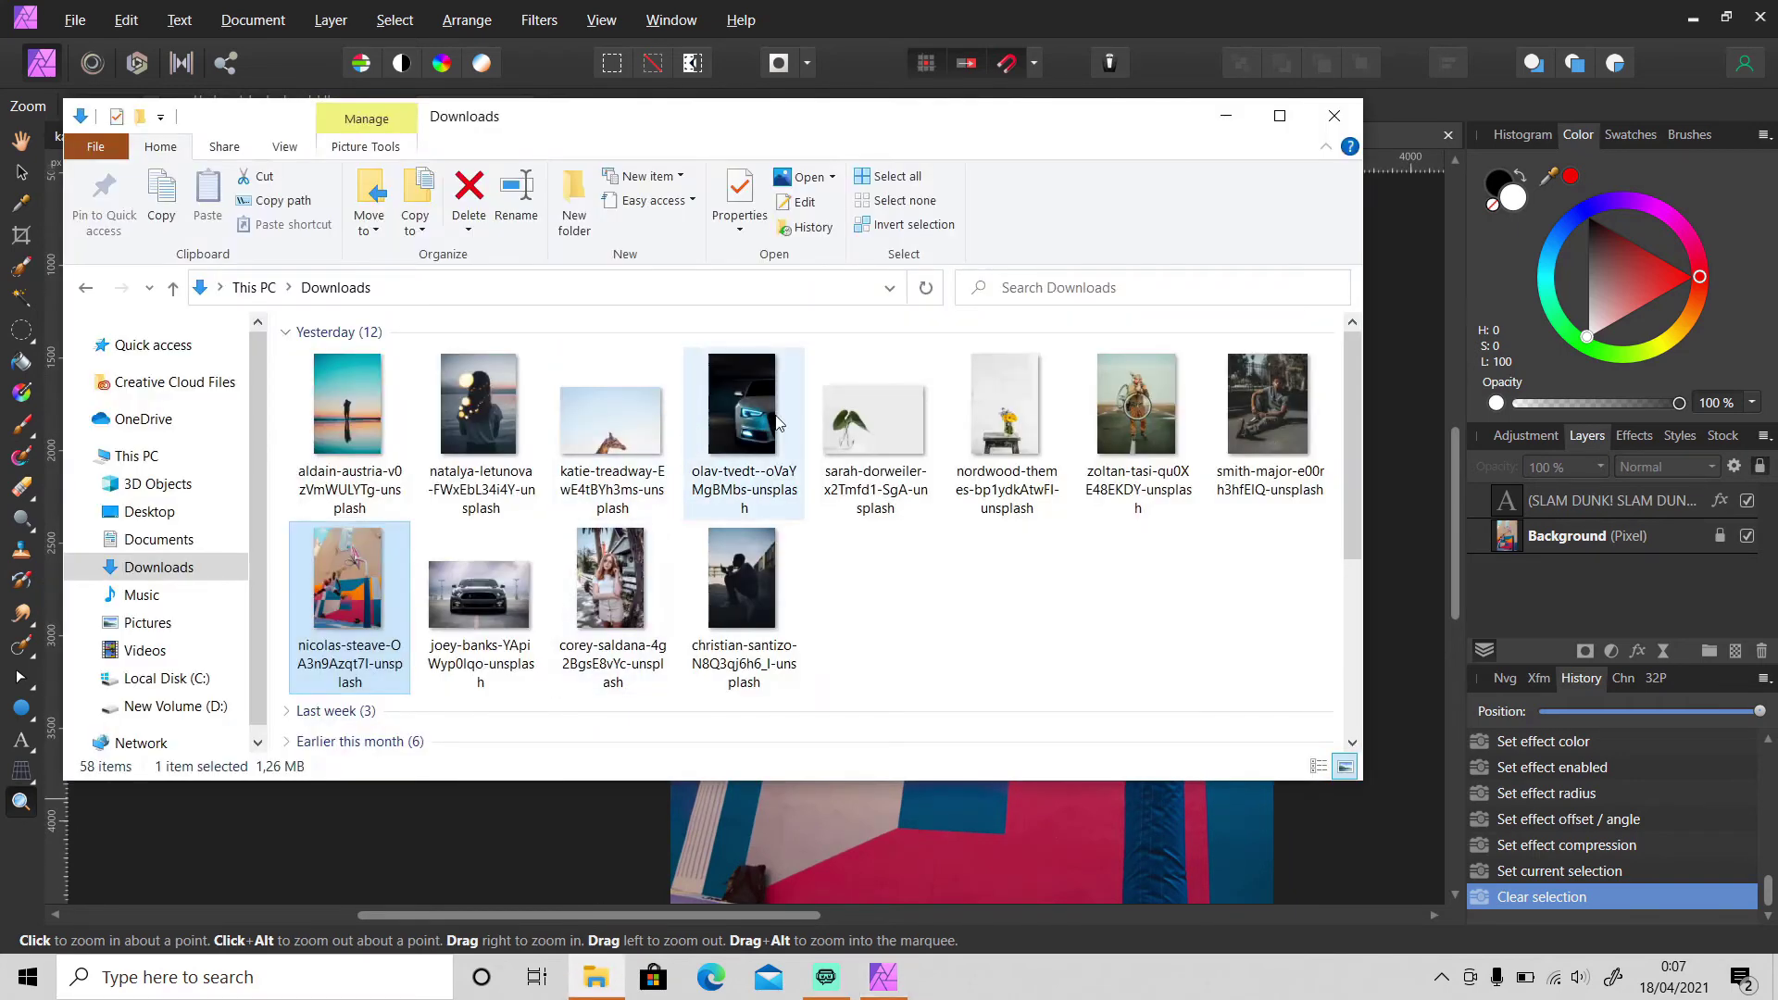
{"action": "left_click_drag", "start_coordinate": [770, 439], "coordinate": [1556, 798]}
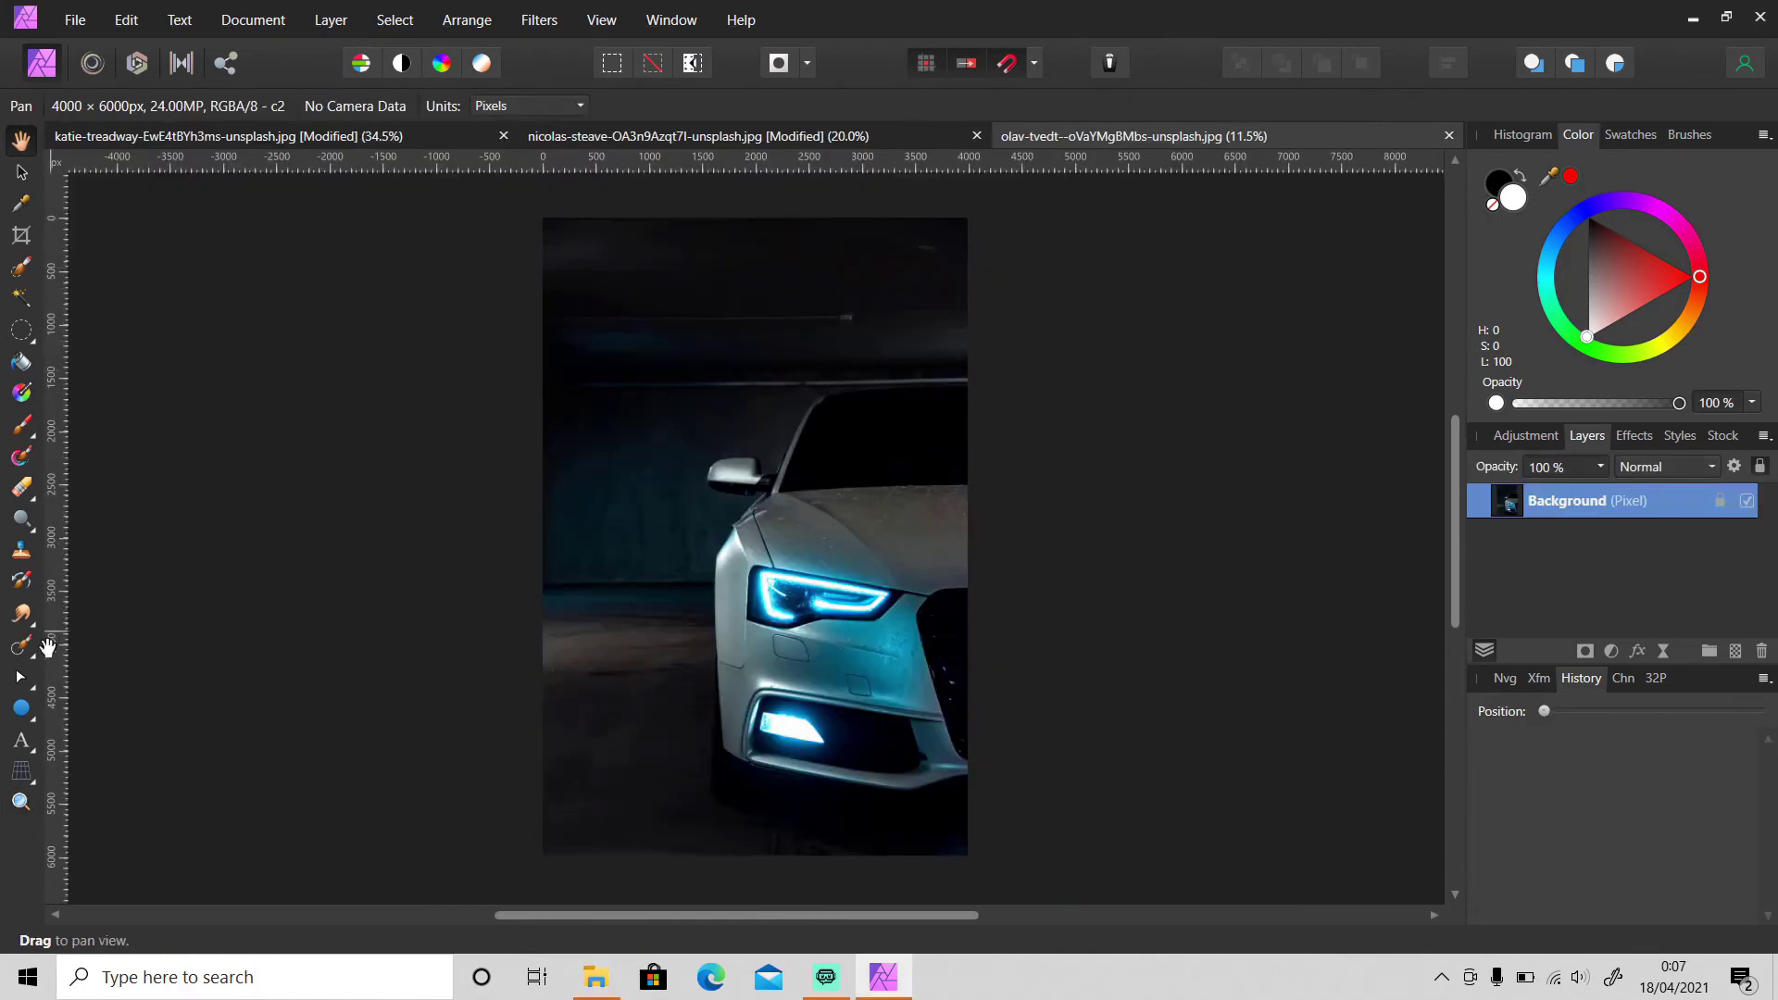
Draw an arching pen curve above the car and convert it to a text path.
{"action": "left_click", "coordinate": [23, 679]}
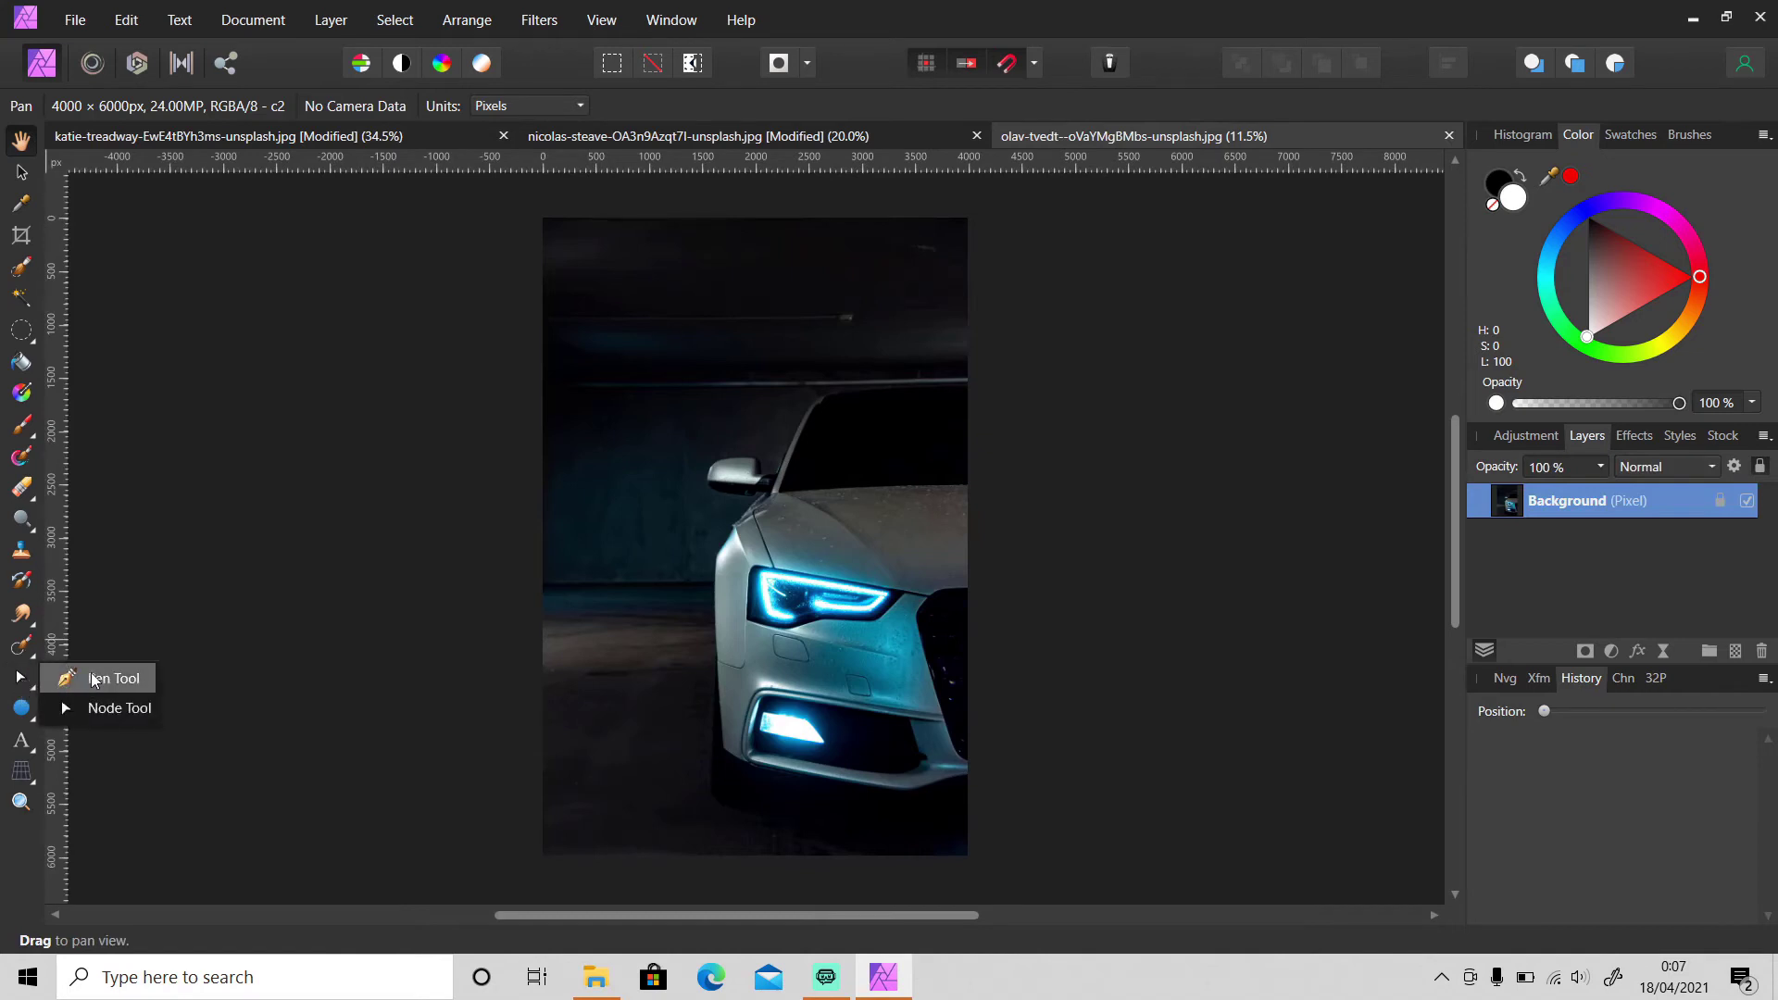
{"action": "left_click", "coordinate": [93, 679]}
{"action": "left_click", "coordinate": [659, 571]}
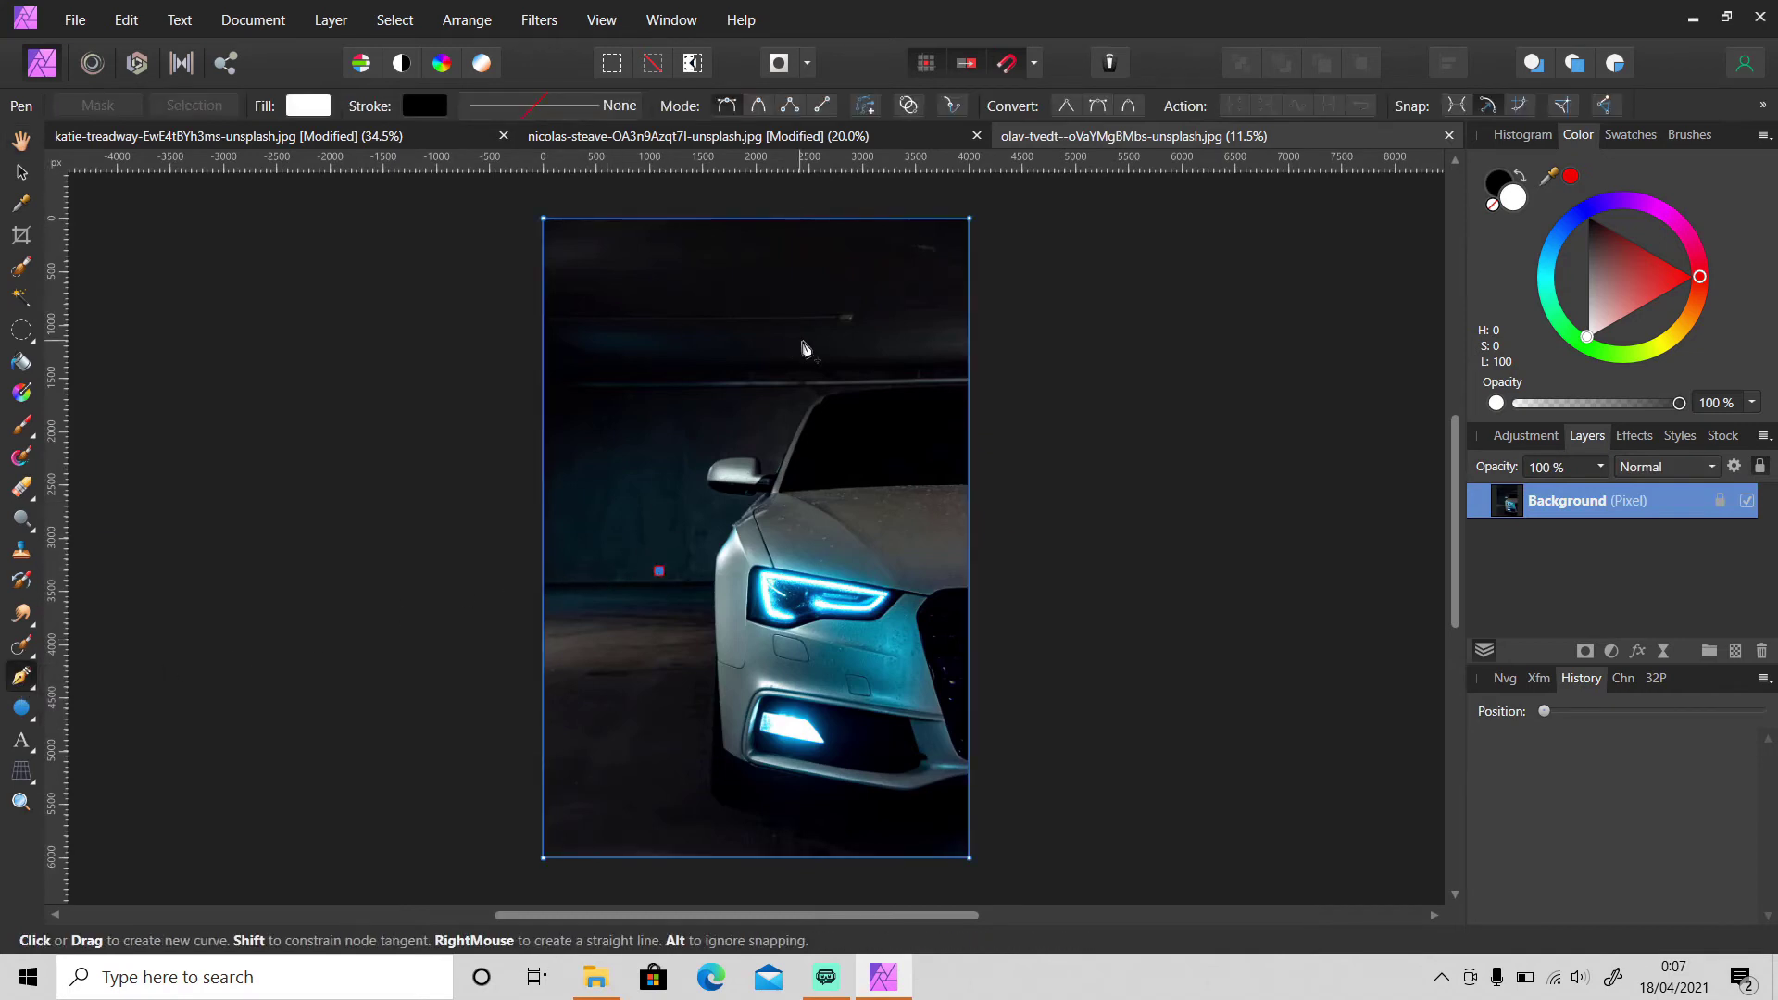
{"action": "left_click_drag", "start_coordinate": [805, 331], "coordinate": [946, 277]}
{"action": "left_click_drag", "start_coordinate": [1011, 342], "coordinate": [1026, 351]}
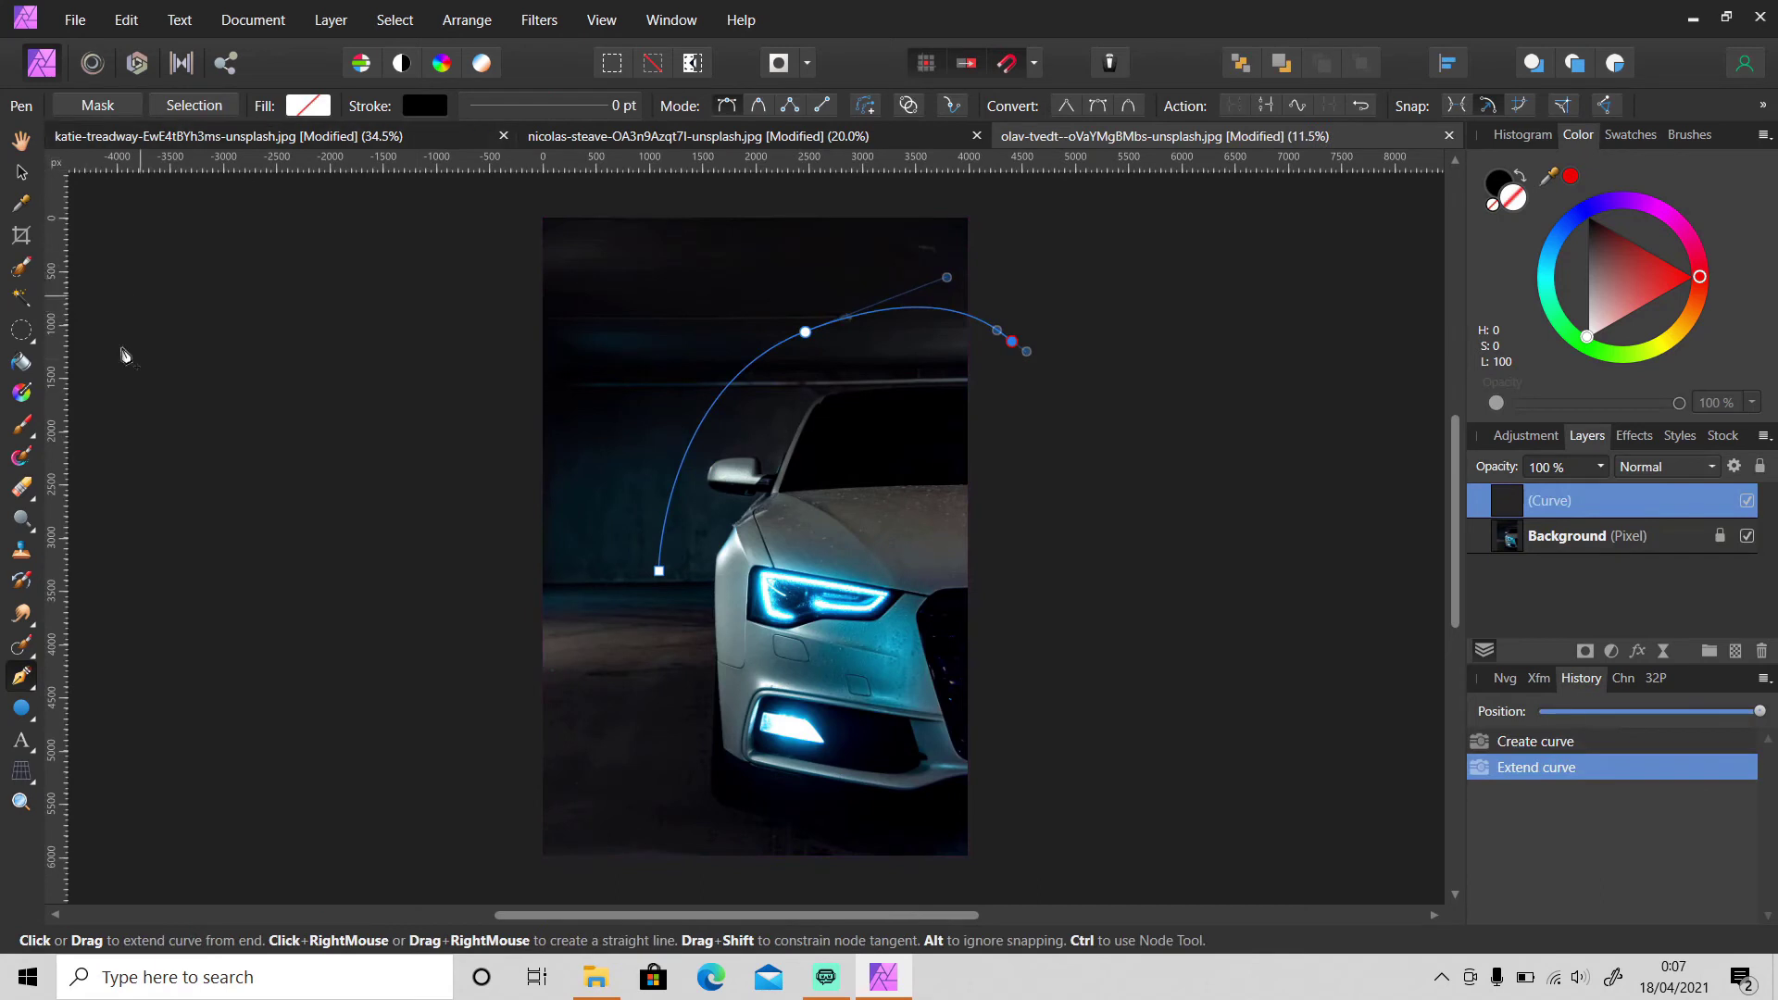
{"action": "left_click", "coordinate": [331, 19]}
{"action": "left_click", "coordinate": [452, 802]}
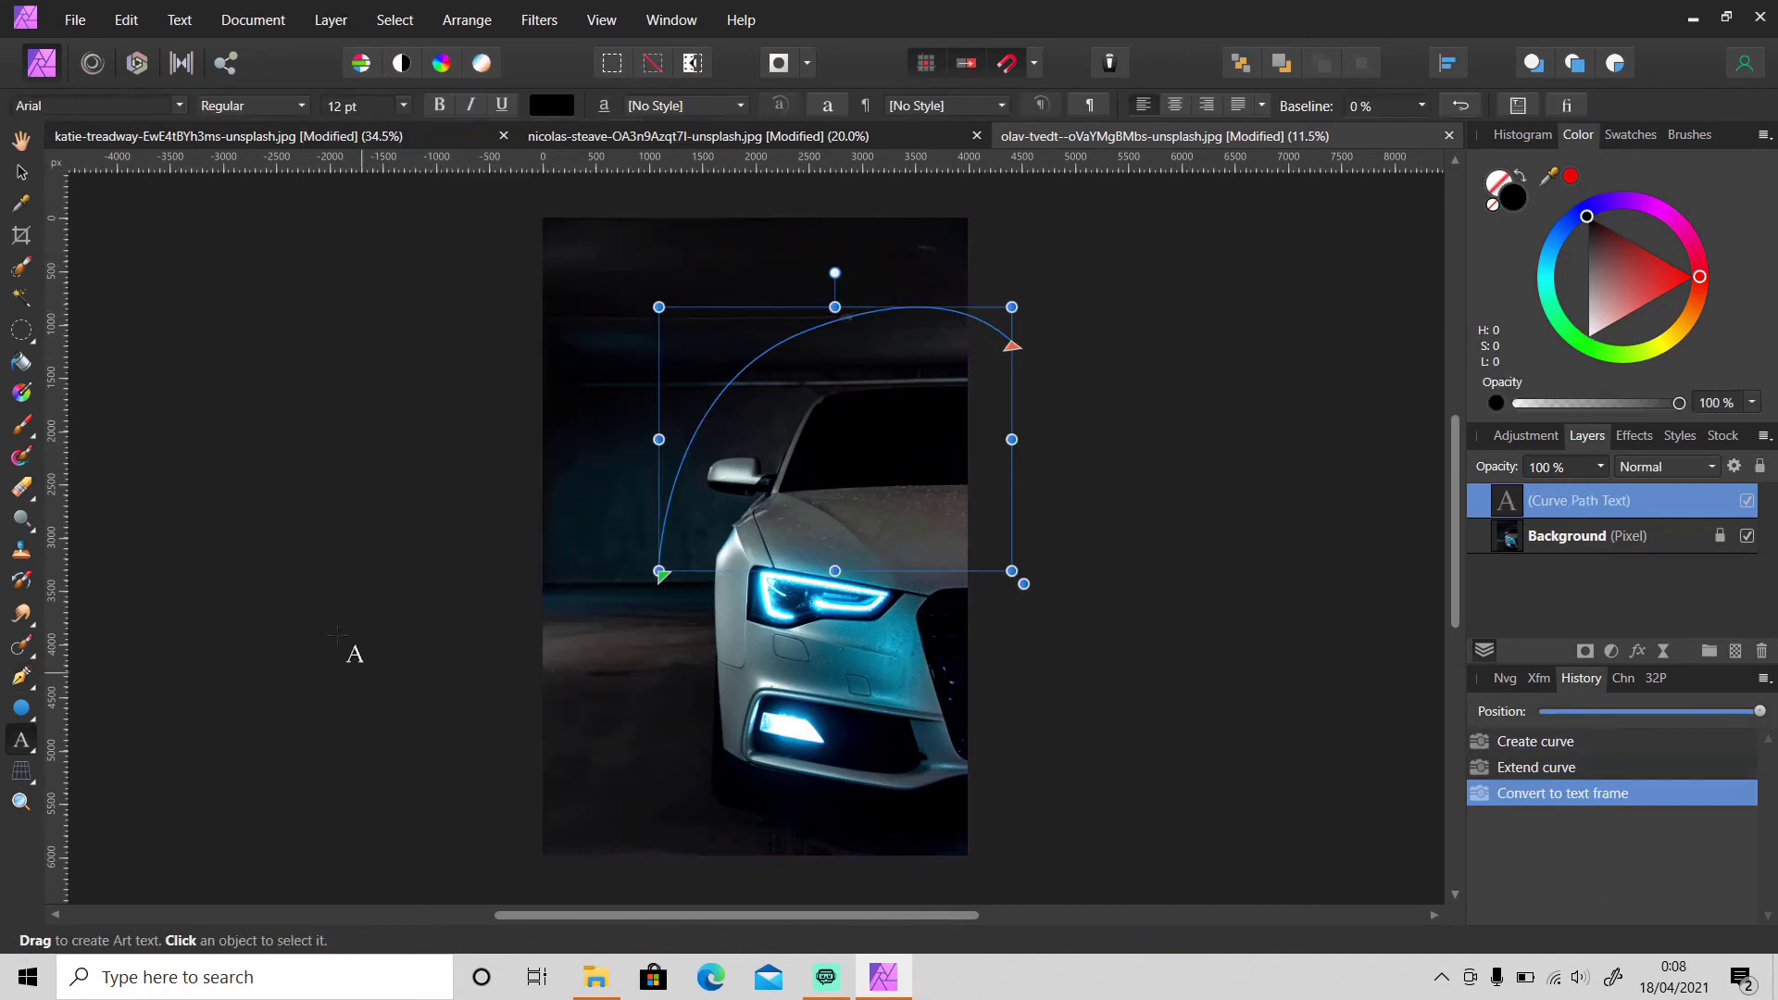
Type 'GET READY!' on the path in Bold at 500 pt.
{"action": "left_click", "coordinate": [403, 106]}
{"action": "left_click", "coordinate": [342, 105]}
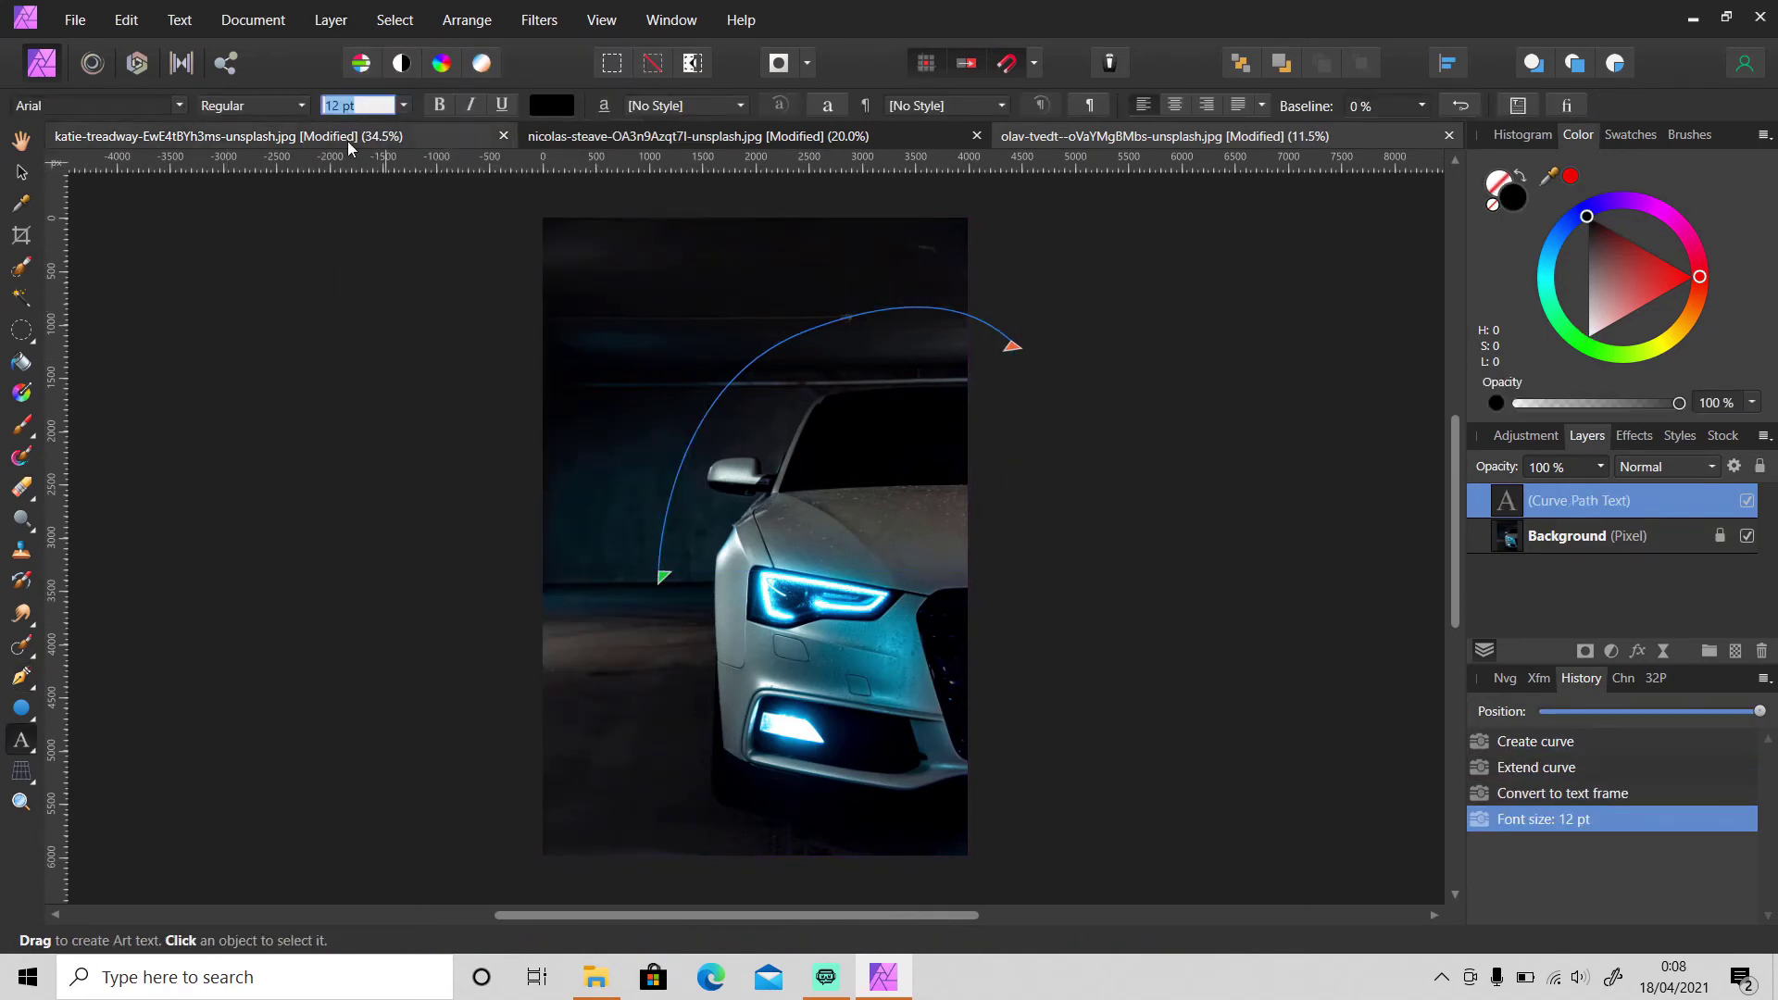
{"action": "type", "text": "500"}
{"action": "key", "text": "Return"}
{"action": "left_click", "coordinate": [250, 106]}
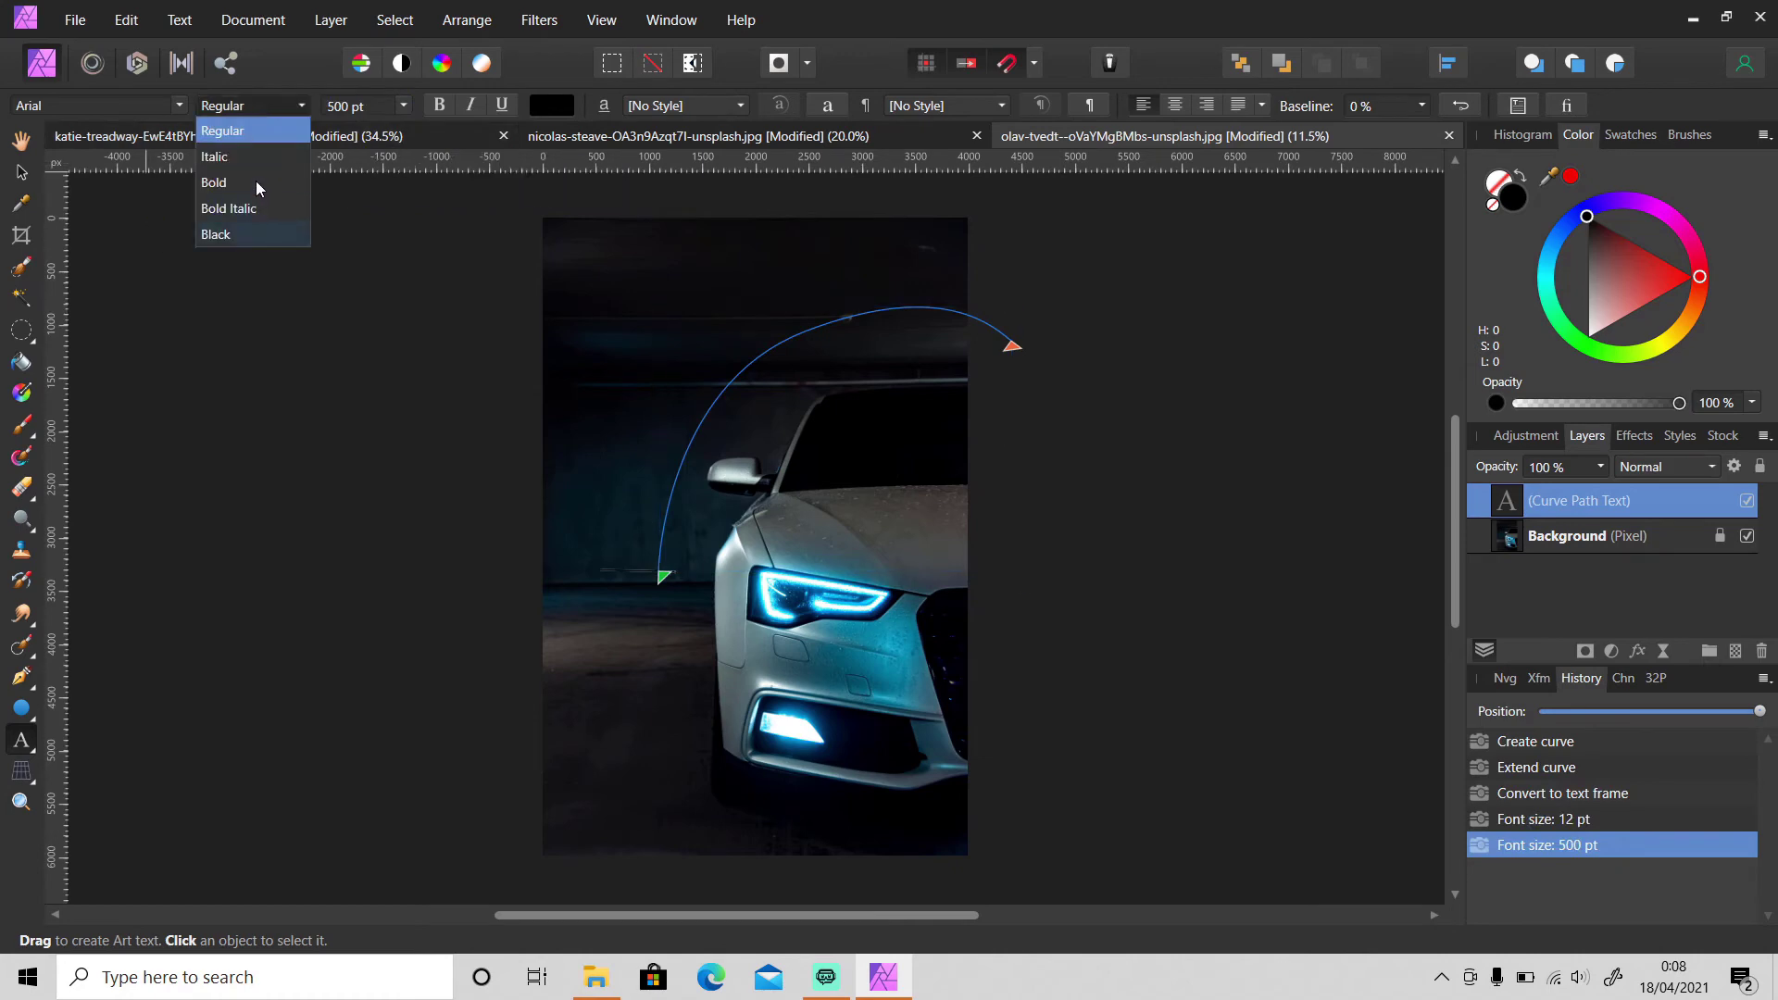
{"action": "left_click", "coordinate": [256, 183]}
{"action": "type", "text": "GET READY!"}
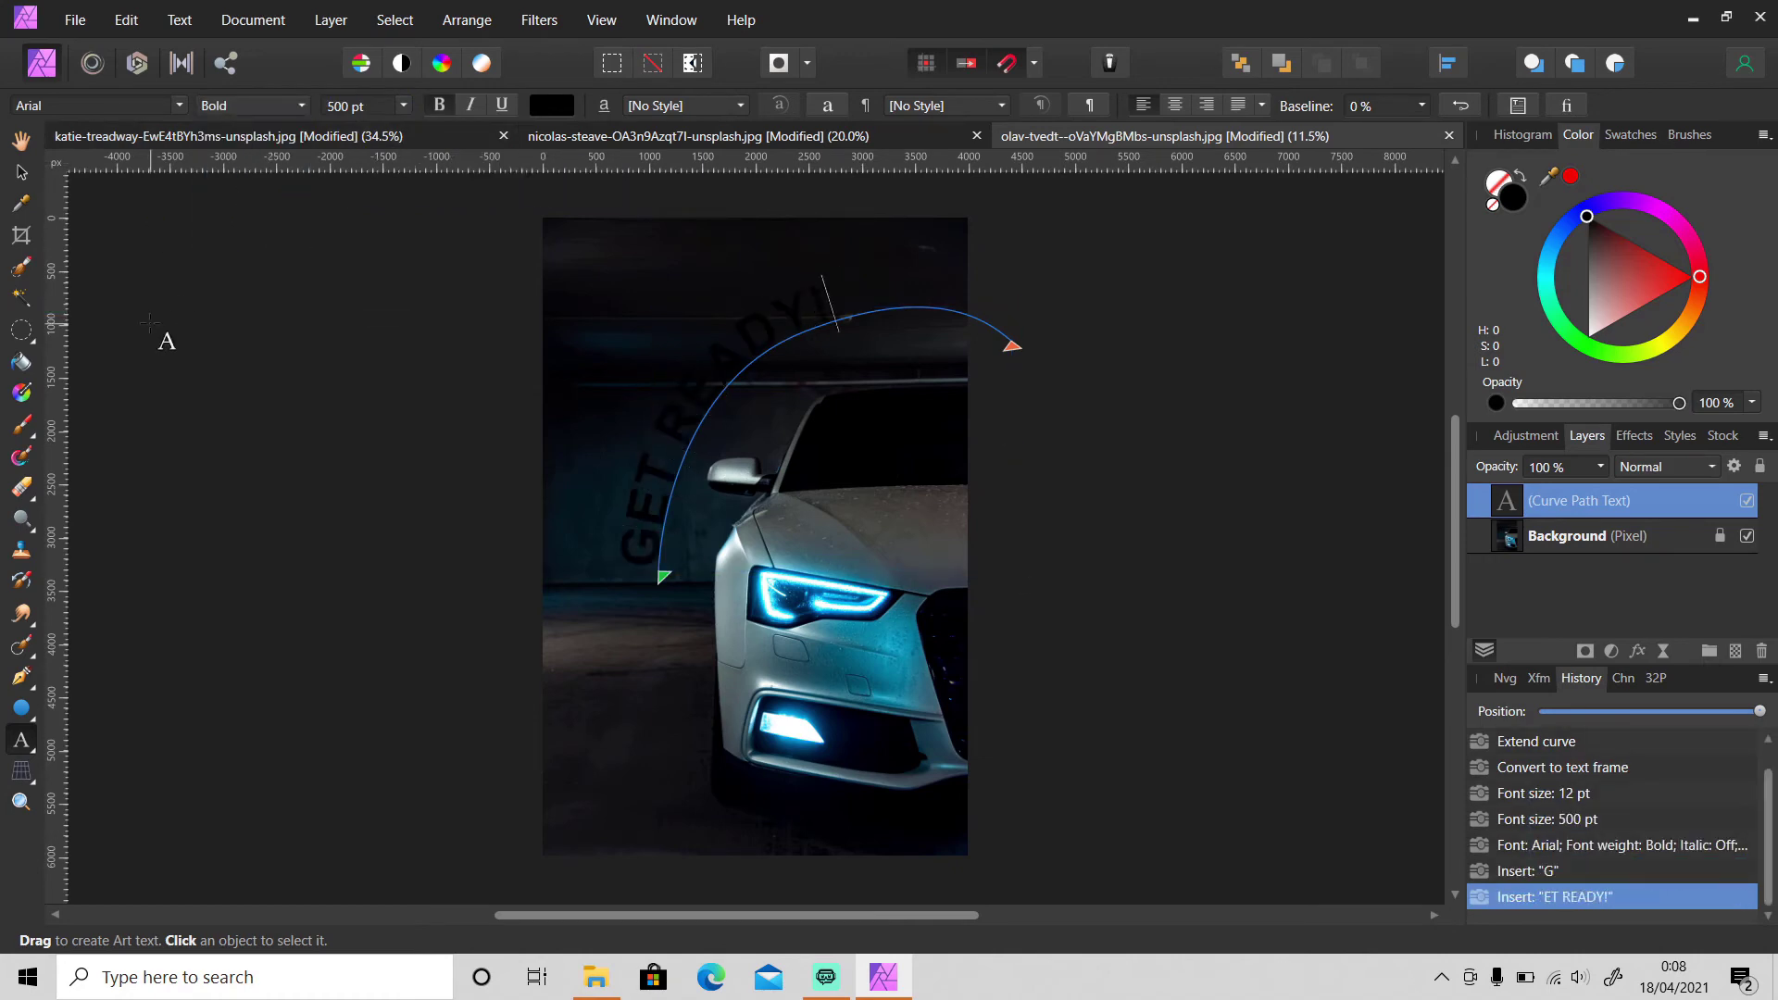
{"action": "left_click", "coordinate": [21, 171]}
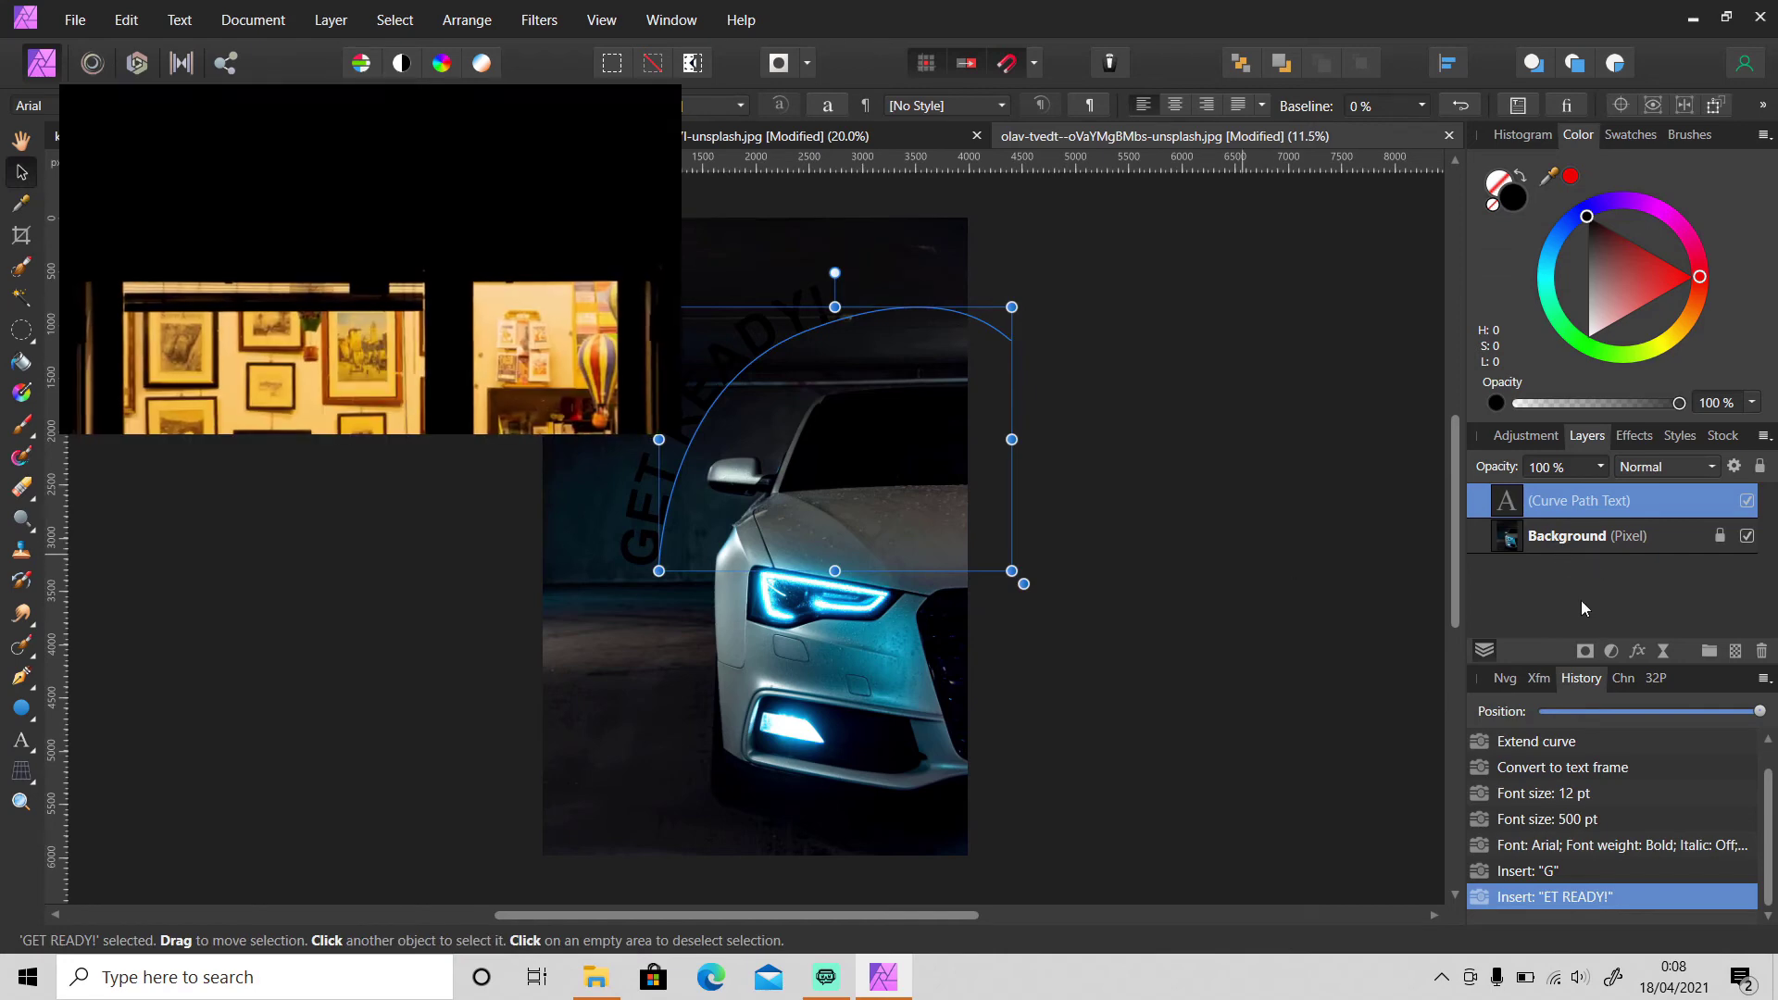
Enable Outer Glow on GET READY! with 50 px radius, 70 % intensity and cyan colour.
{"action": "left_click", "coordinate": [1637, 651]}
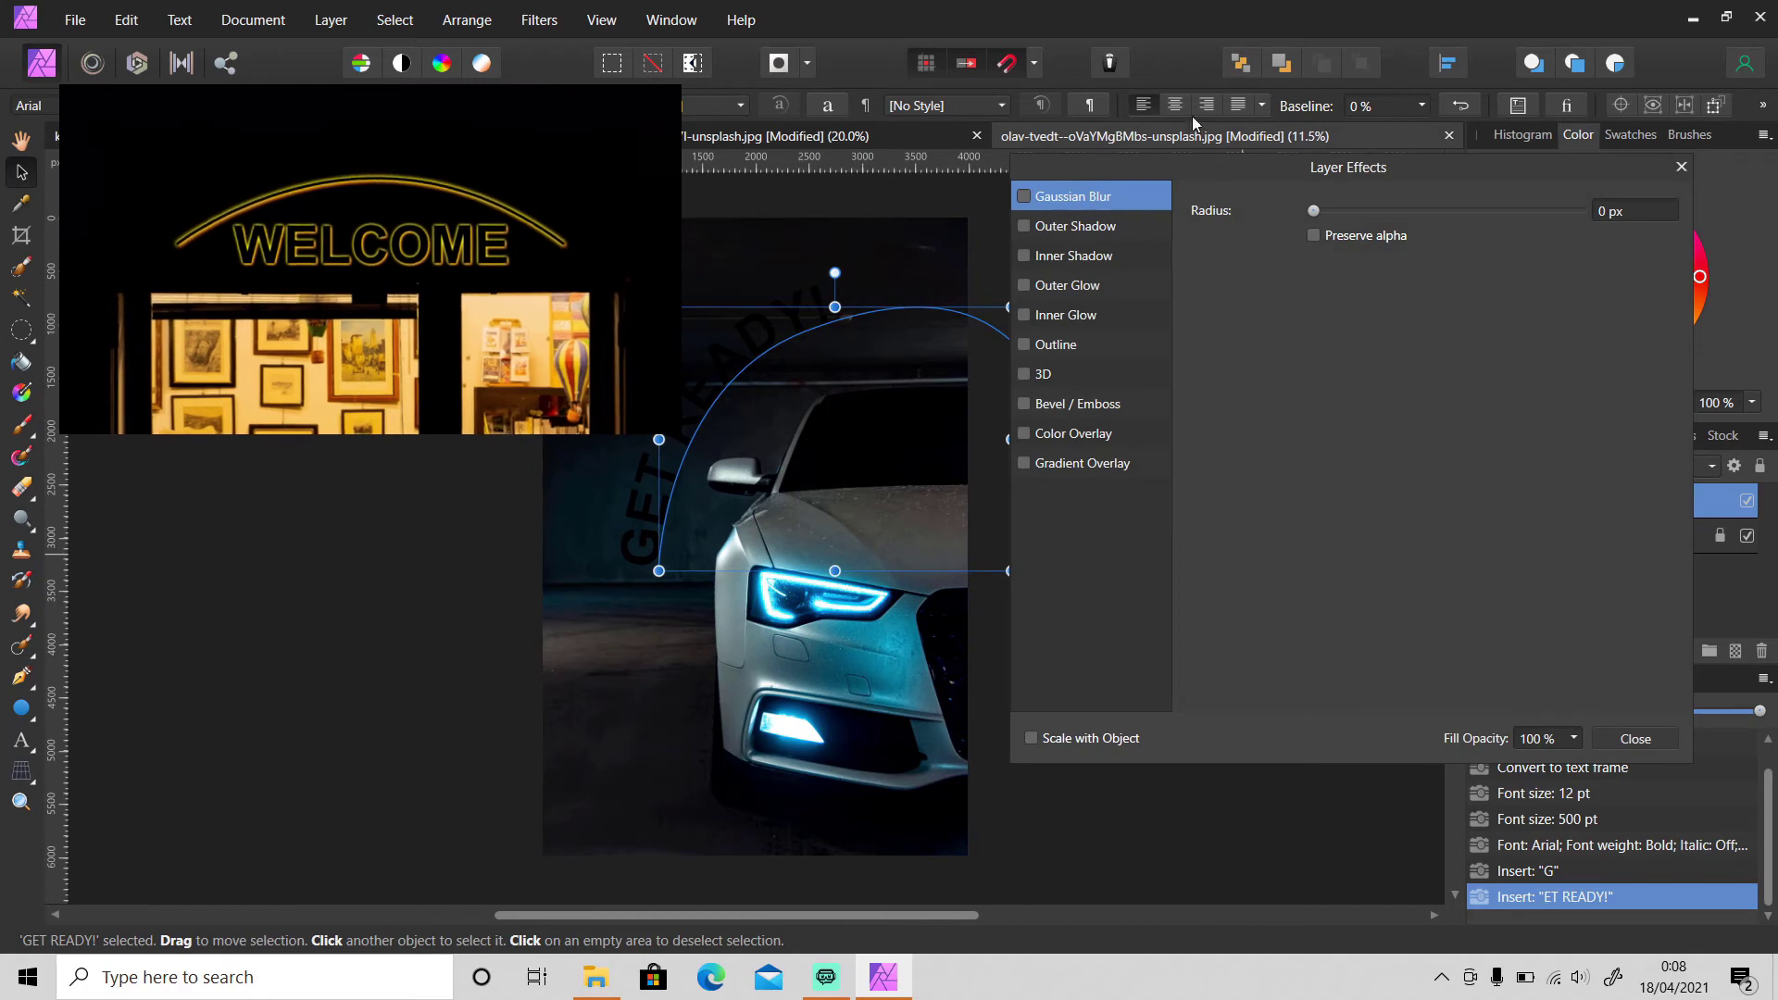
{"action": "left_click", "coordinate": [1025, 285]}
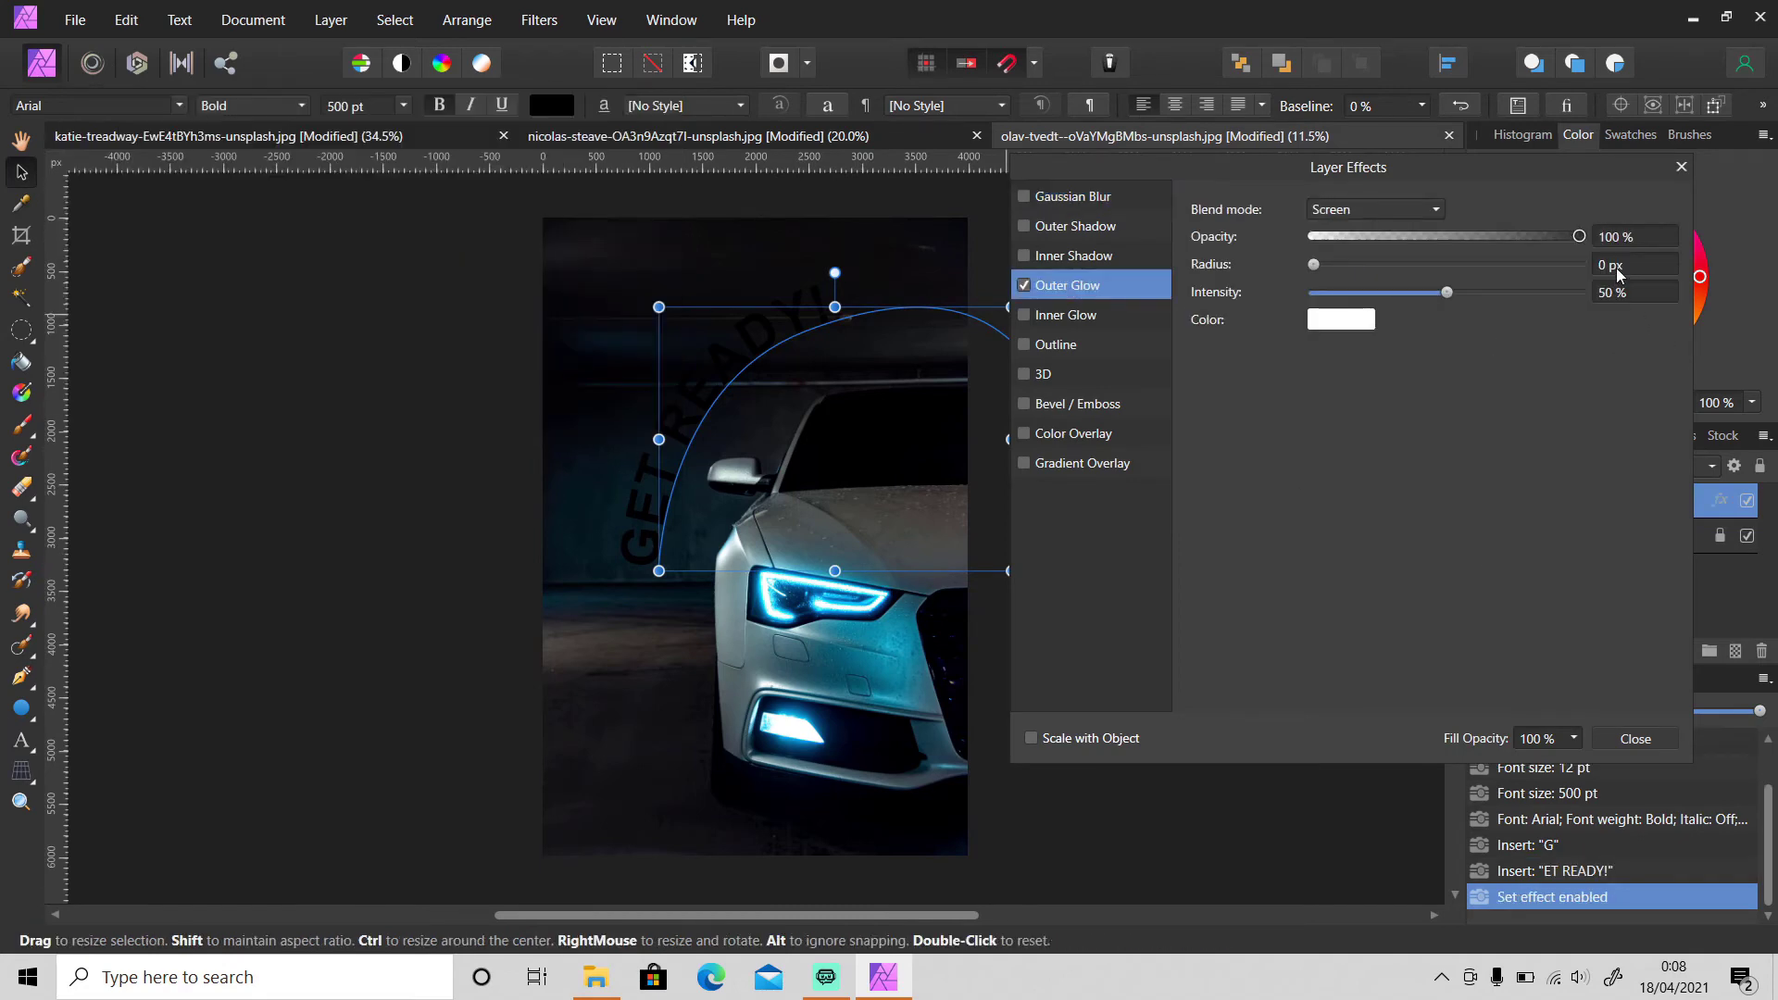
{"action": "left_click", "coordinate": [1610, 266]}
{"action": "type", "text": "50"}
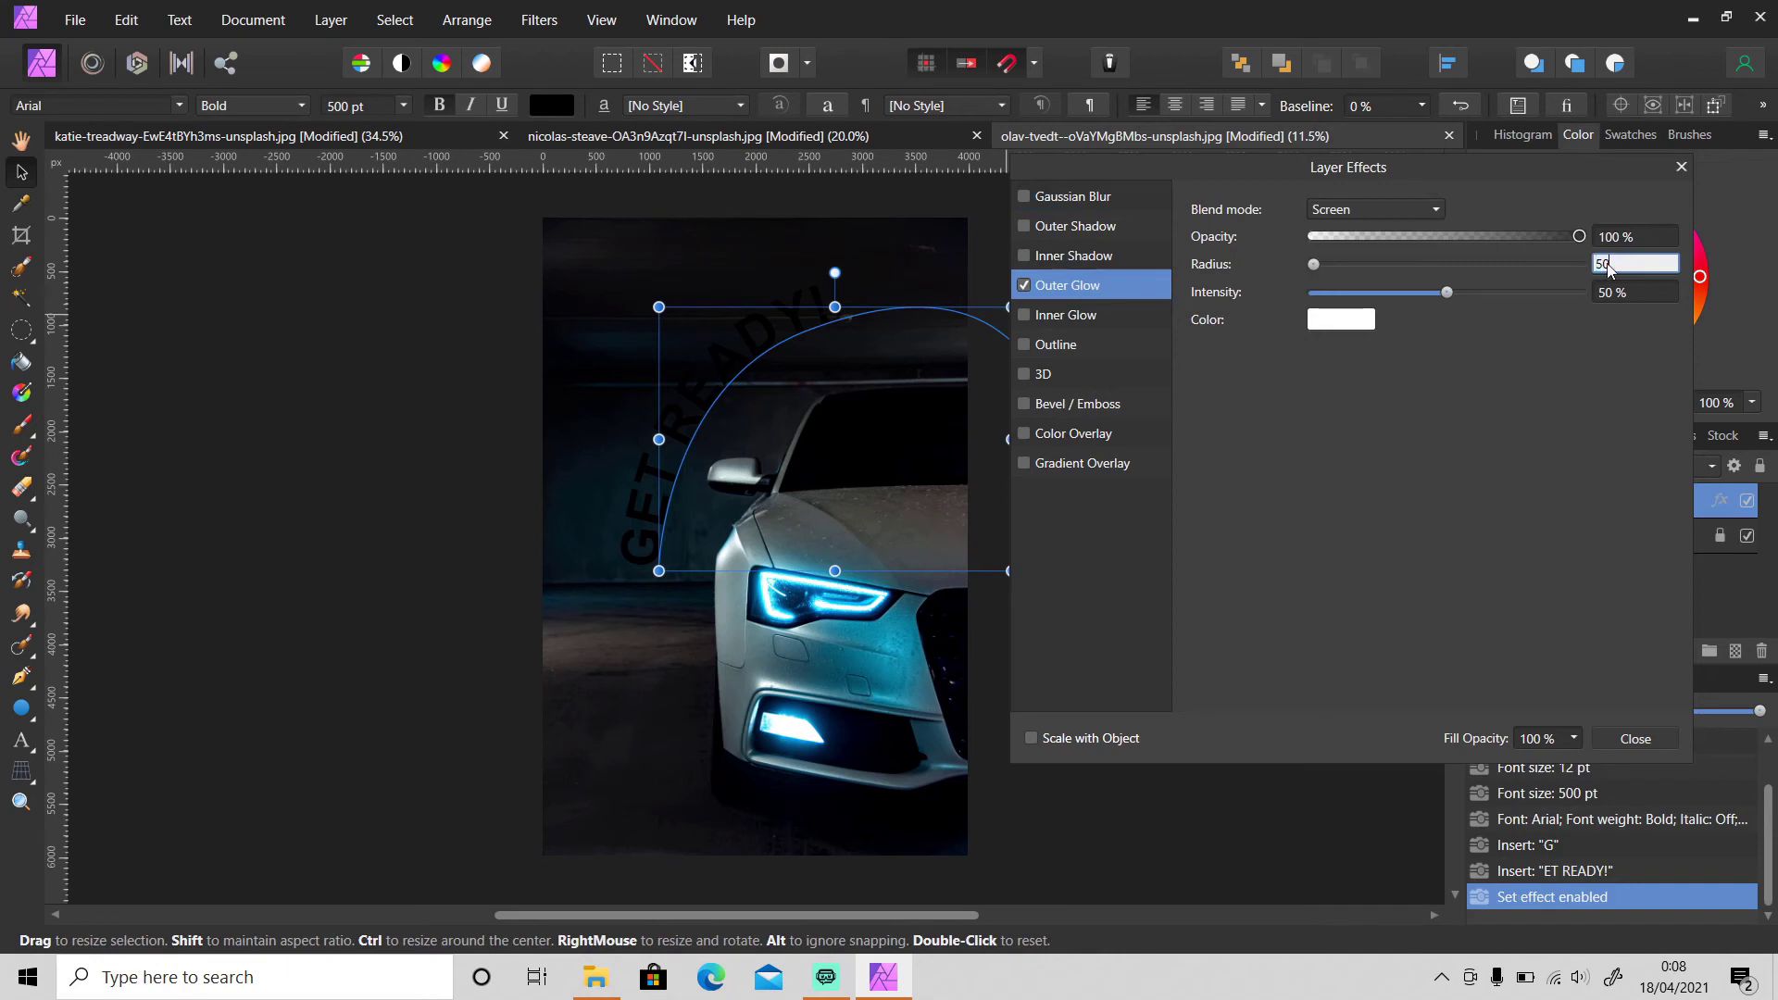
{"action": "key", "text": "Return"}
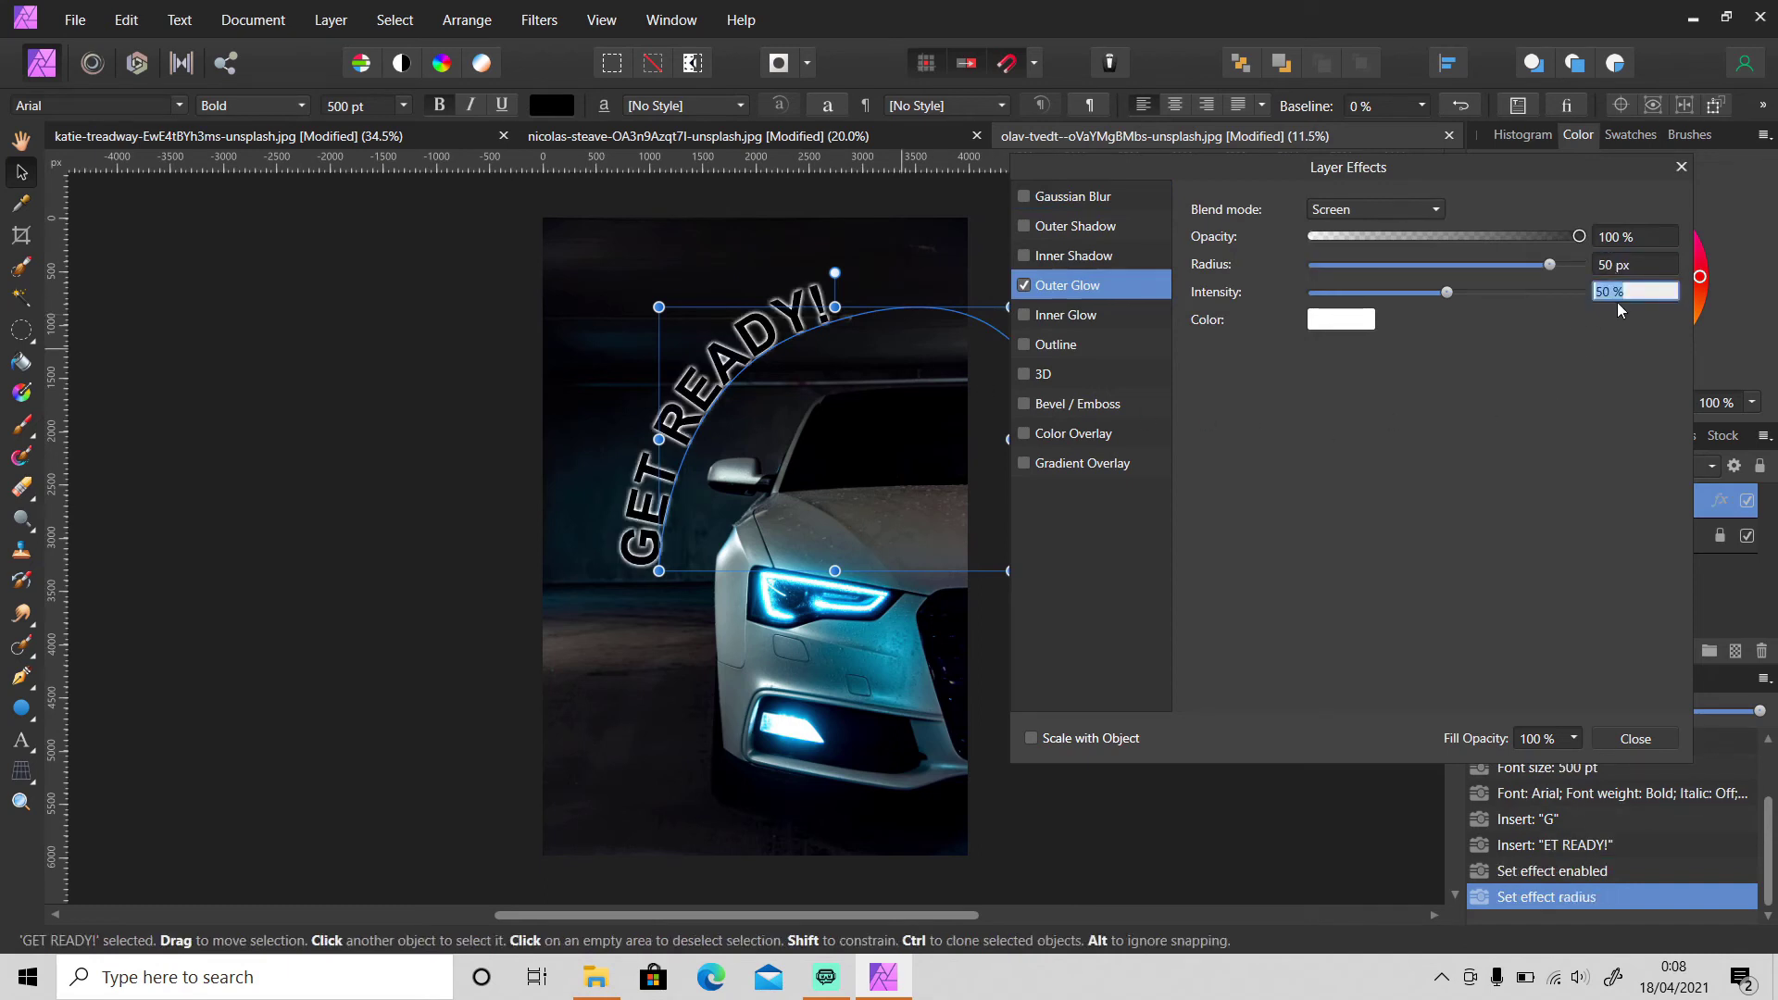
{"action": "type", "text": "70"}
{"action": "key", "text": "Return"}
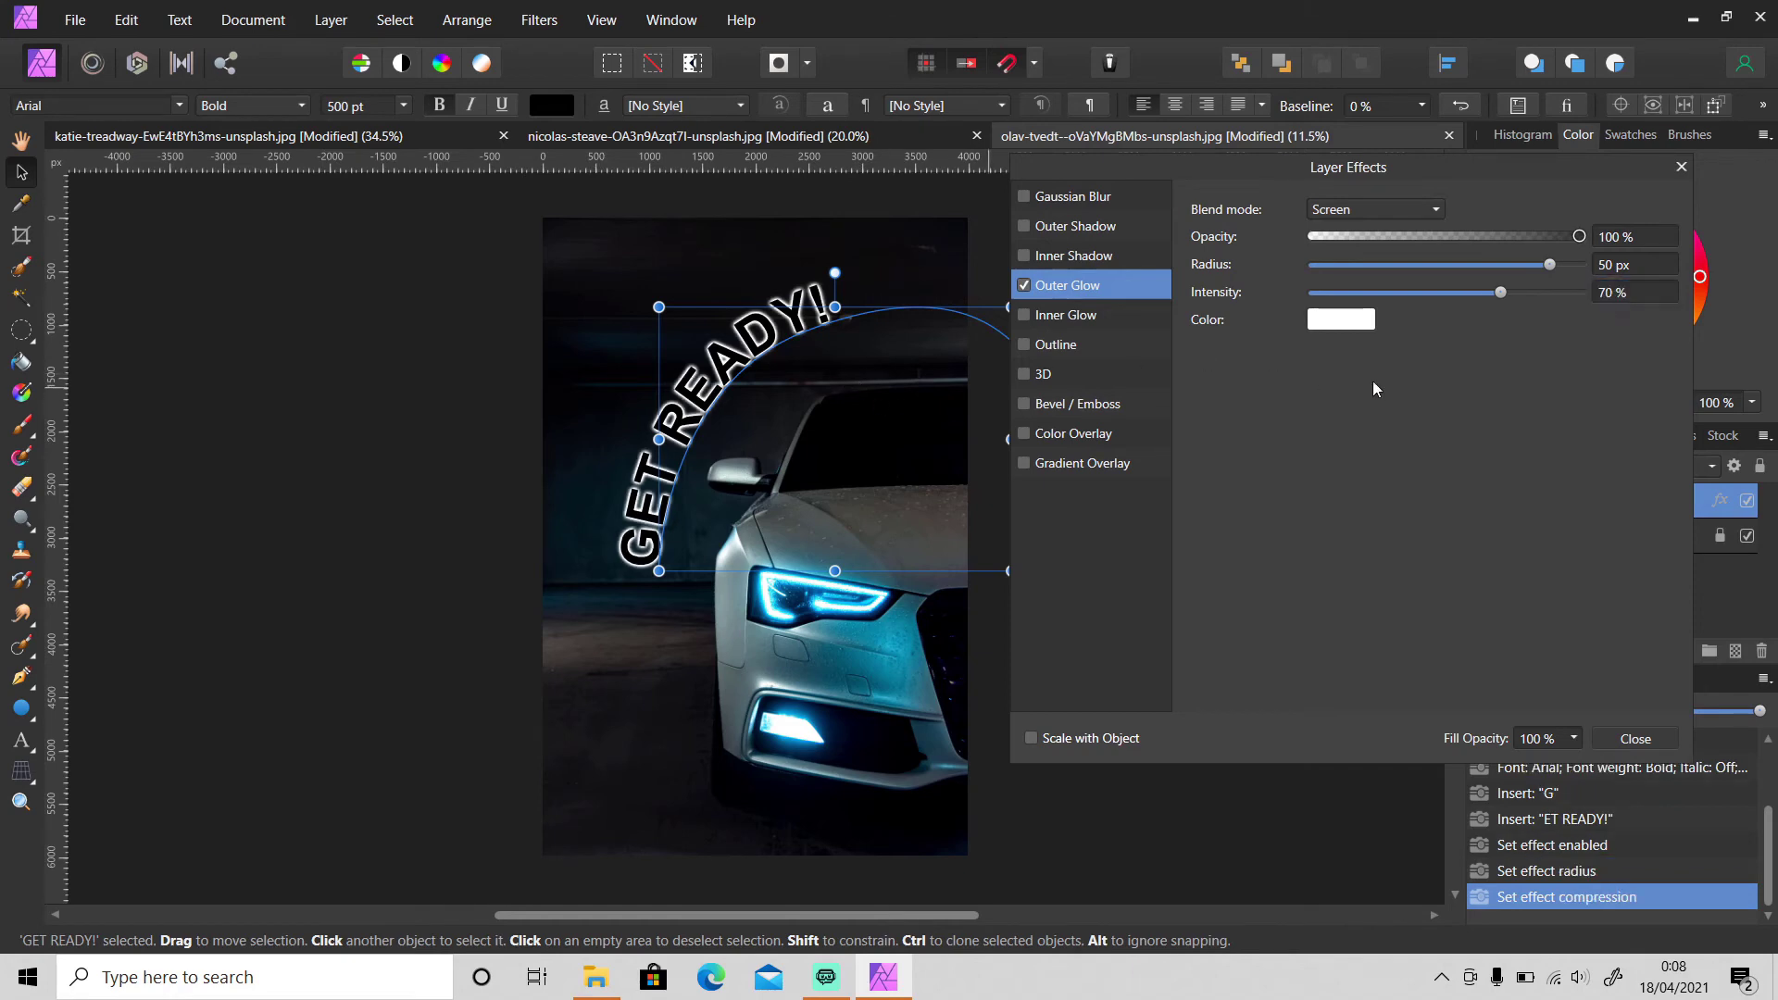
{"action": "left_click", "coordinate": [1343, 321]}
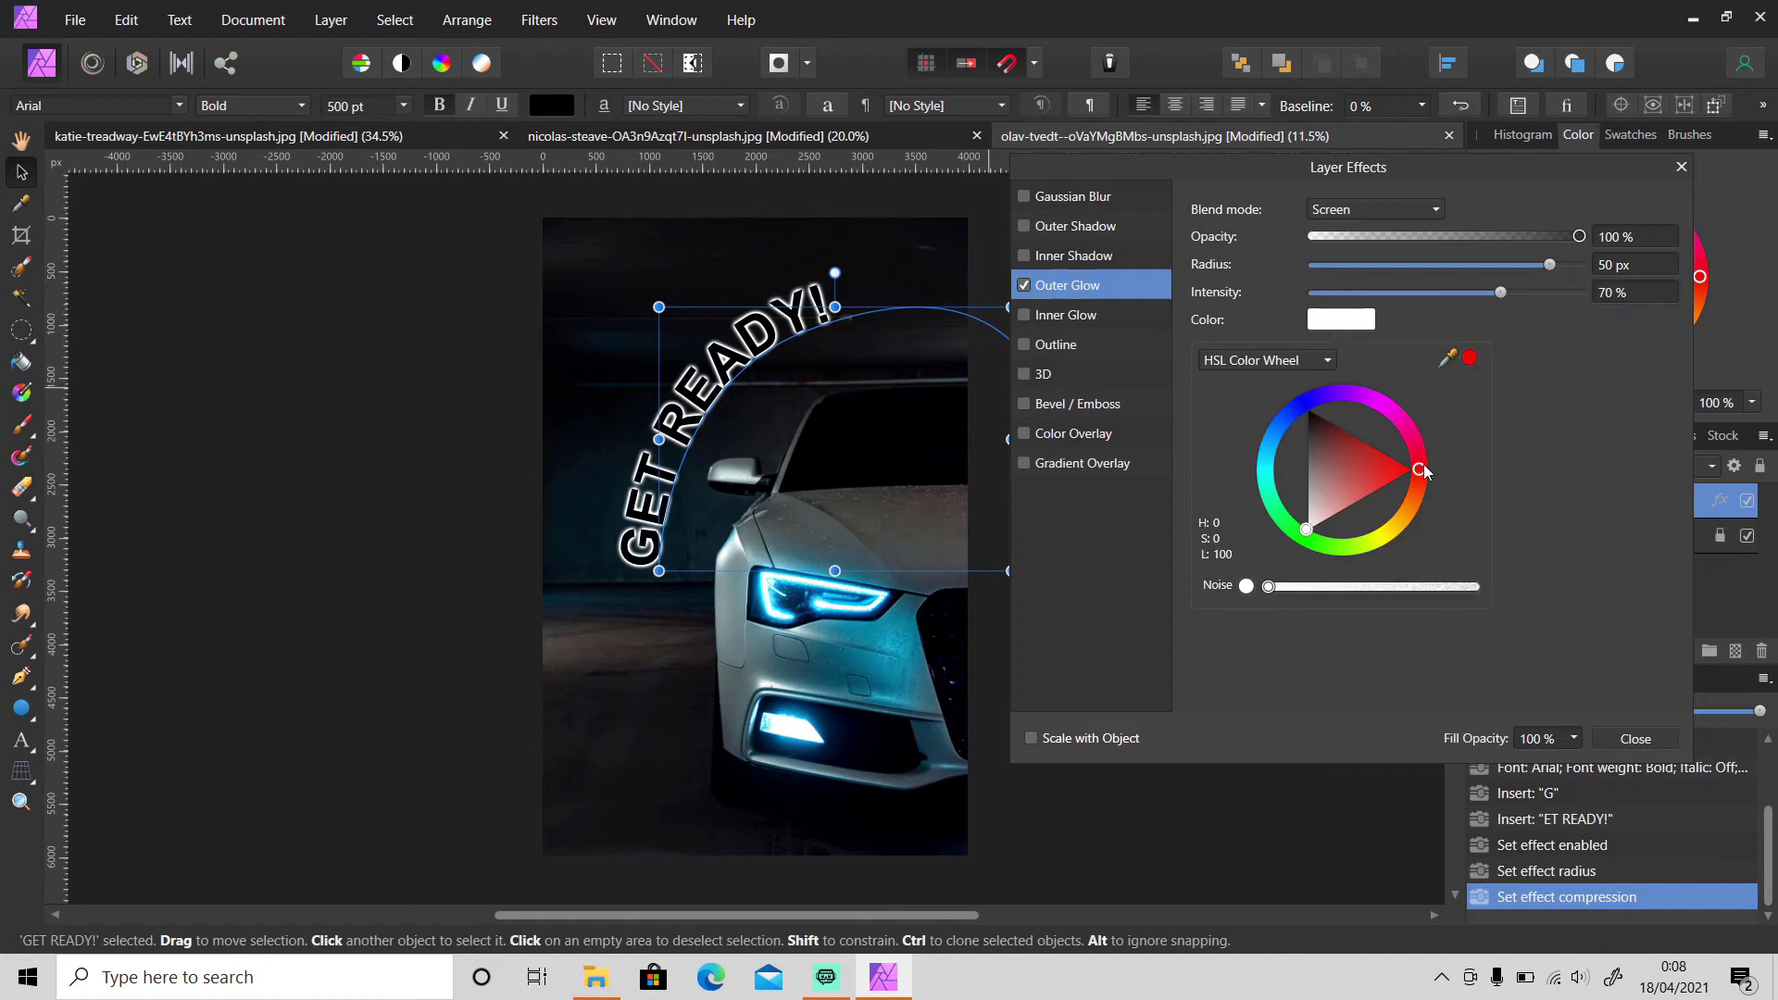
{"action": "mouse_move", "coordinate": [1424, 469]}
{"action": "left_mouse_down"}
{"action": "mouse_move", "coordinate": [1278, 442]}
{"action": "mouse_move", "coordinate": [1263, 476]}
{"action": "left_mouse_up"}
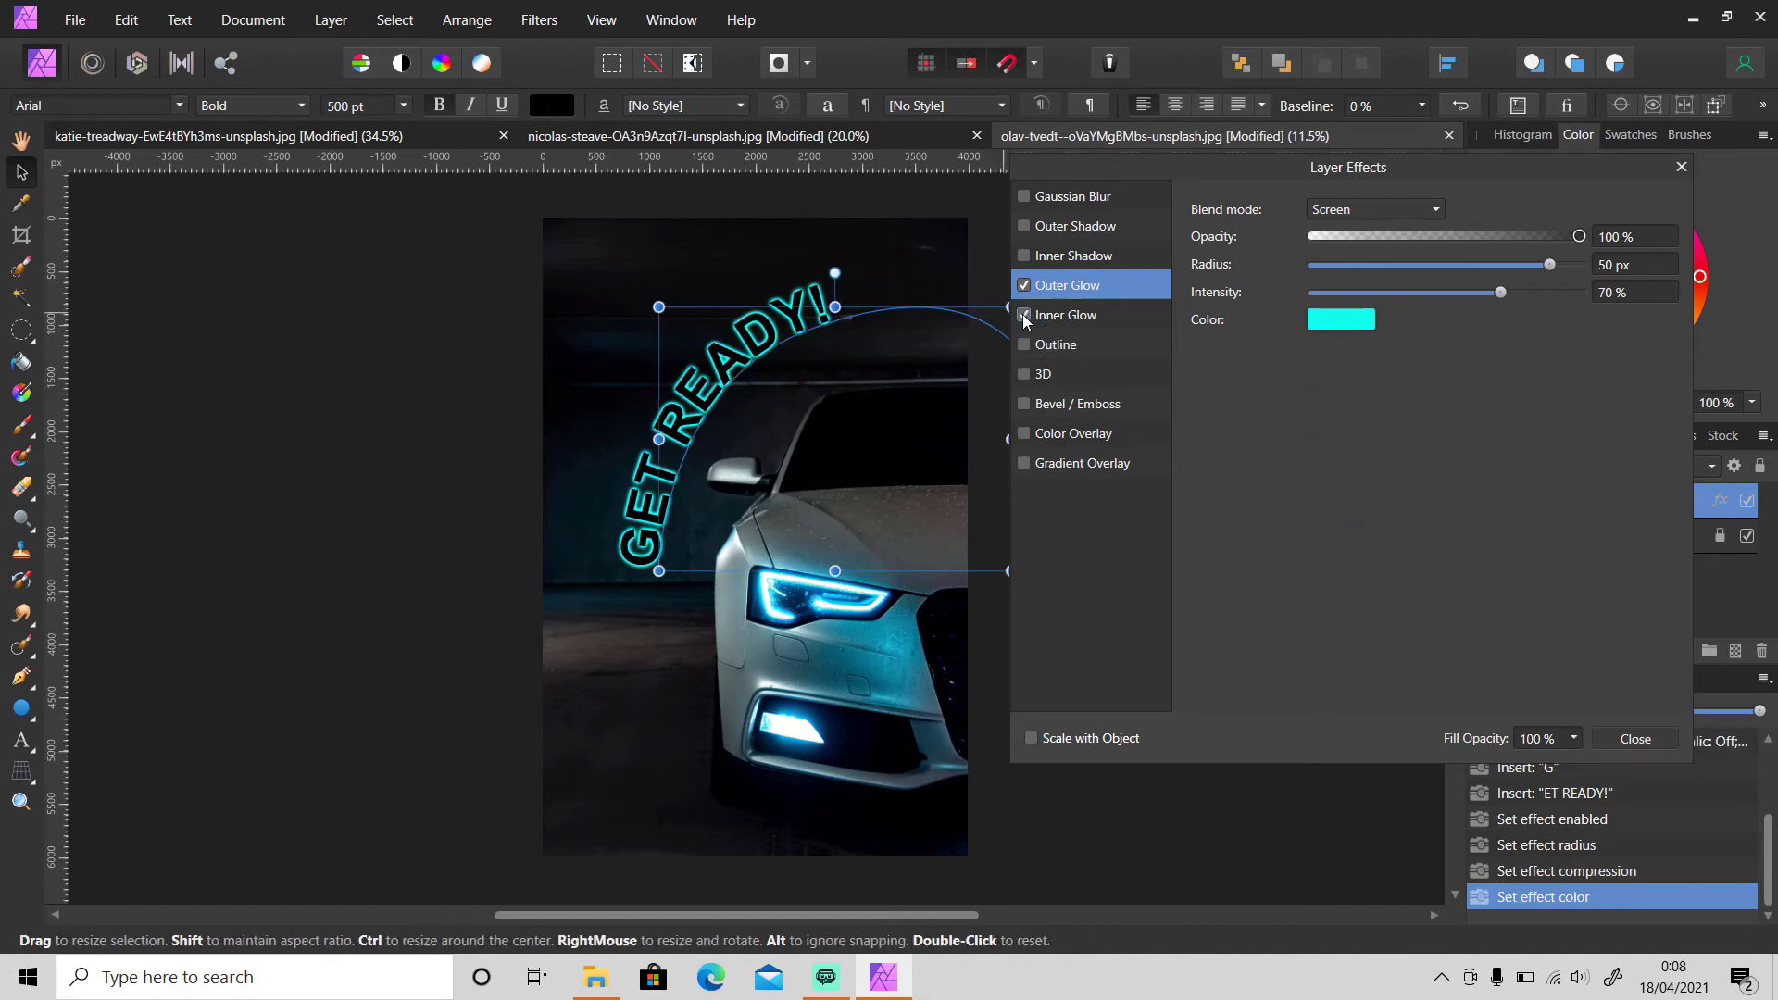
Enable a cyan Center Inner Glow with 50 px radius and 50 % intensity, then close Layer Effects.
{"action": "left_click", "coordinate": [1072, 317]}
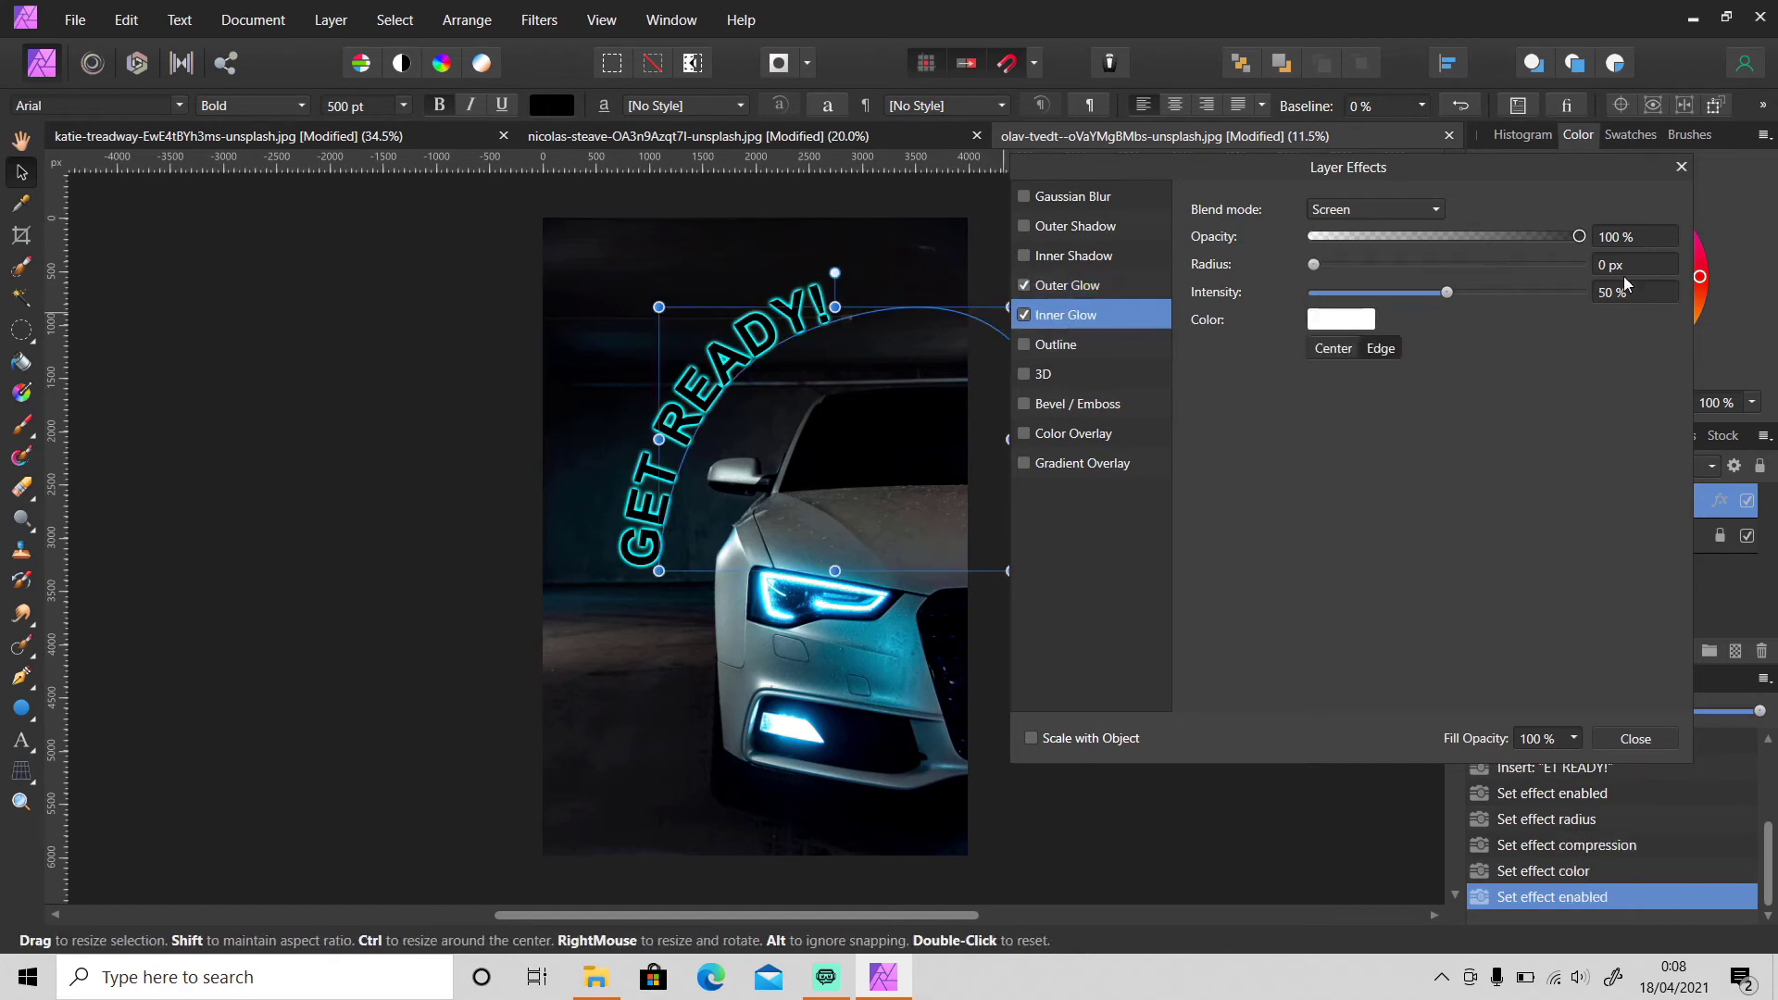
{"action": "left_click", "coordinate": [1611, 267]}
{"action": "type", "text": "0"}
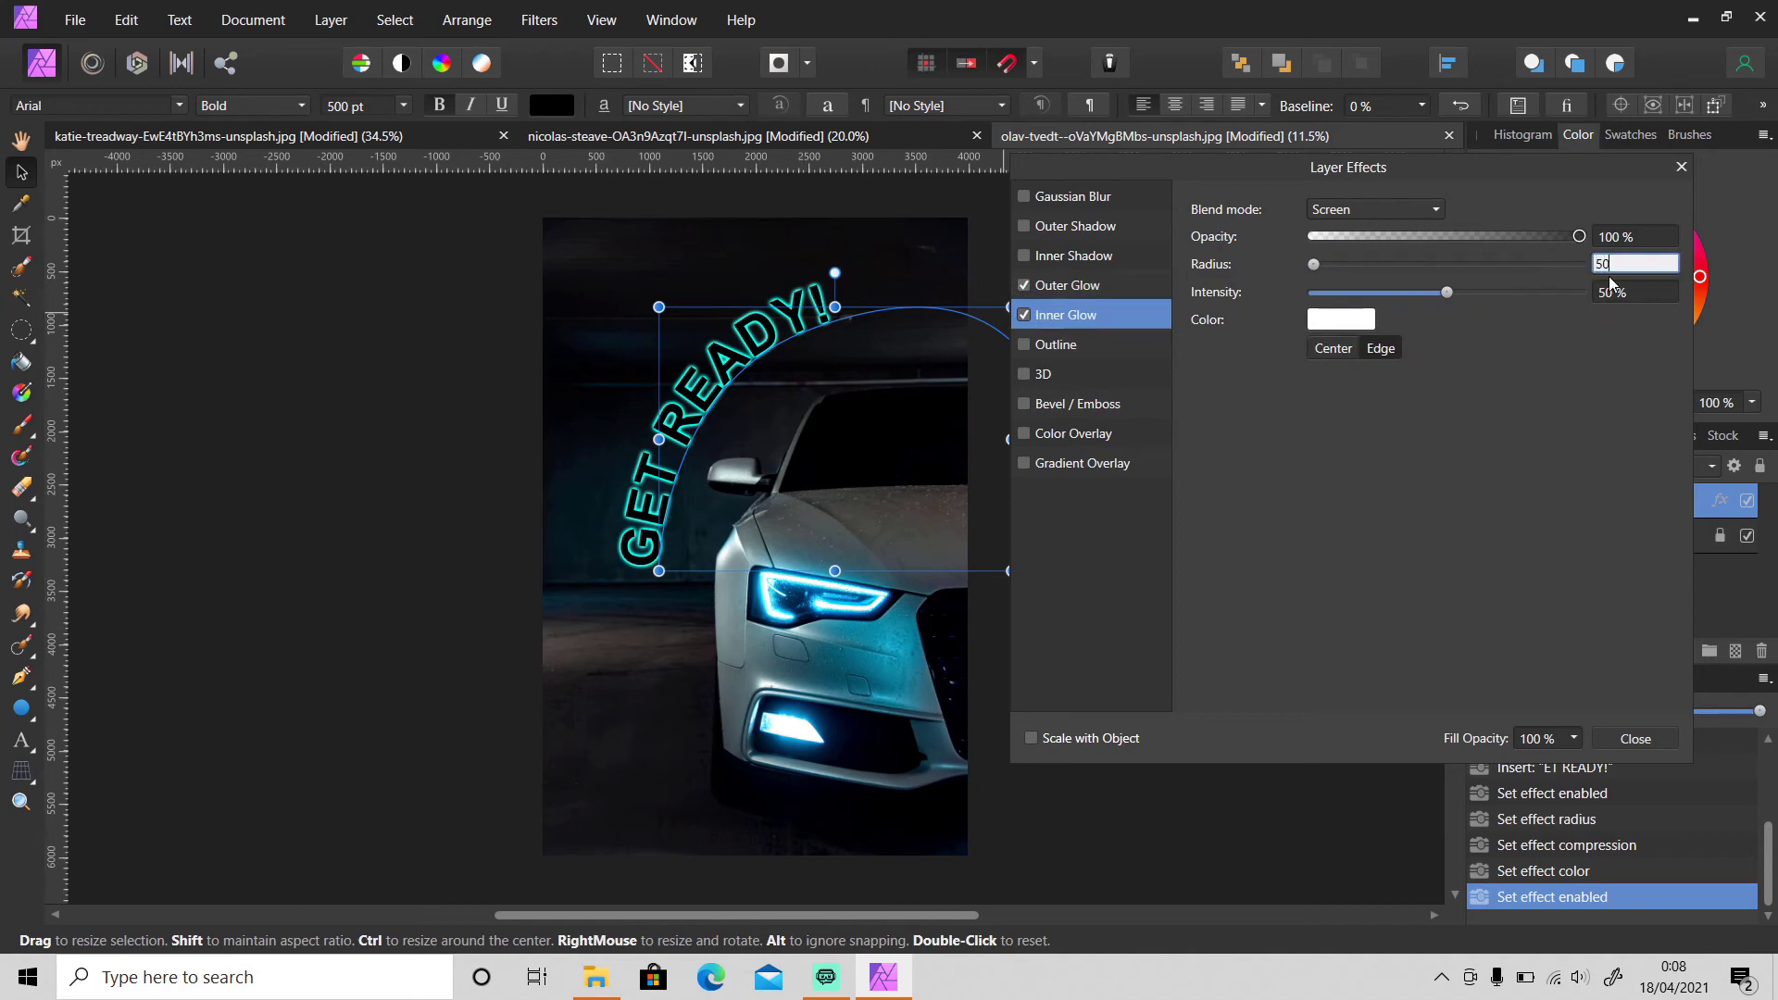
{"action": "key", "text": "Return"}
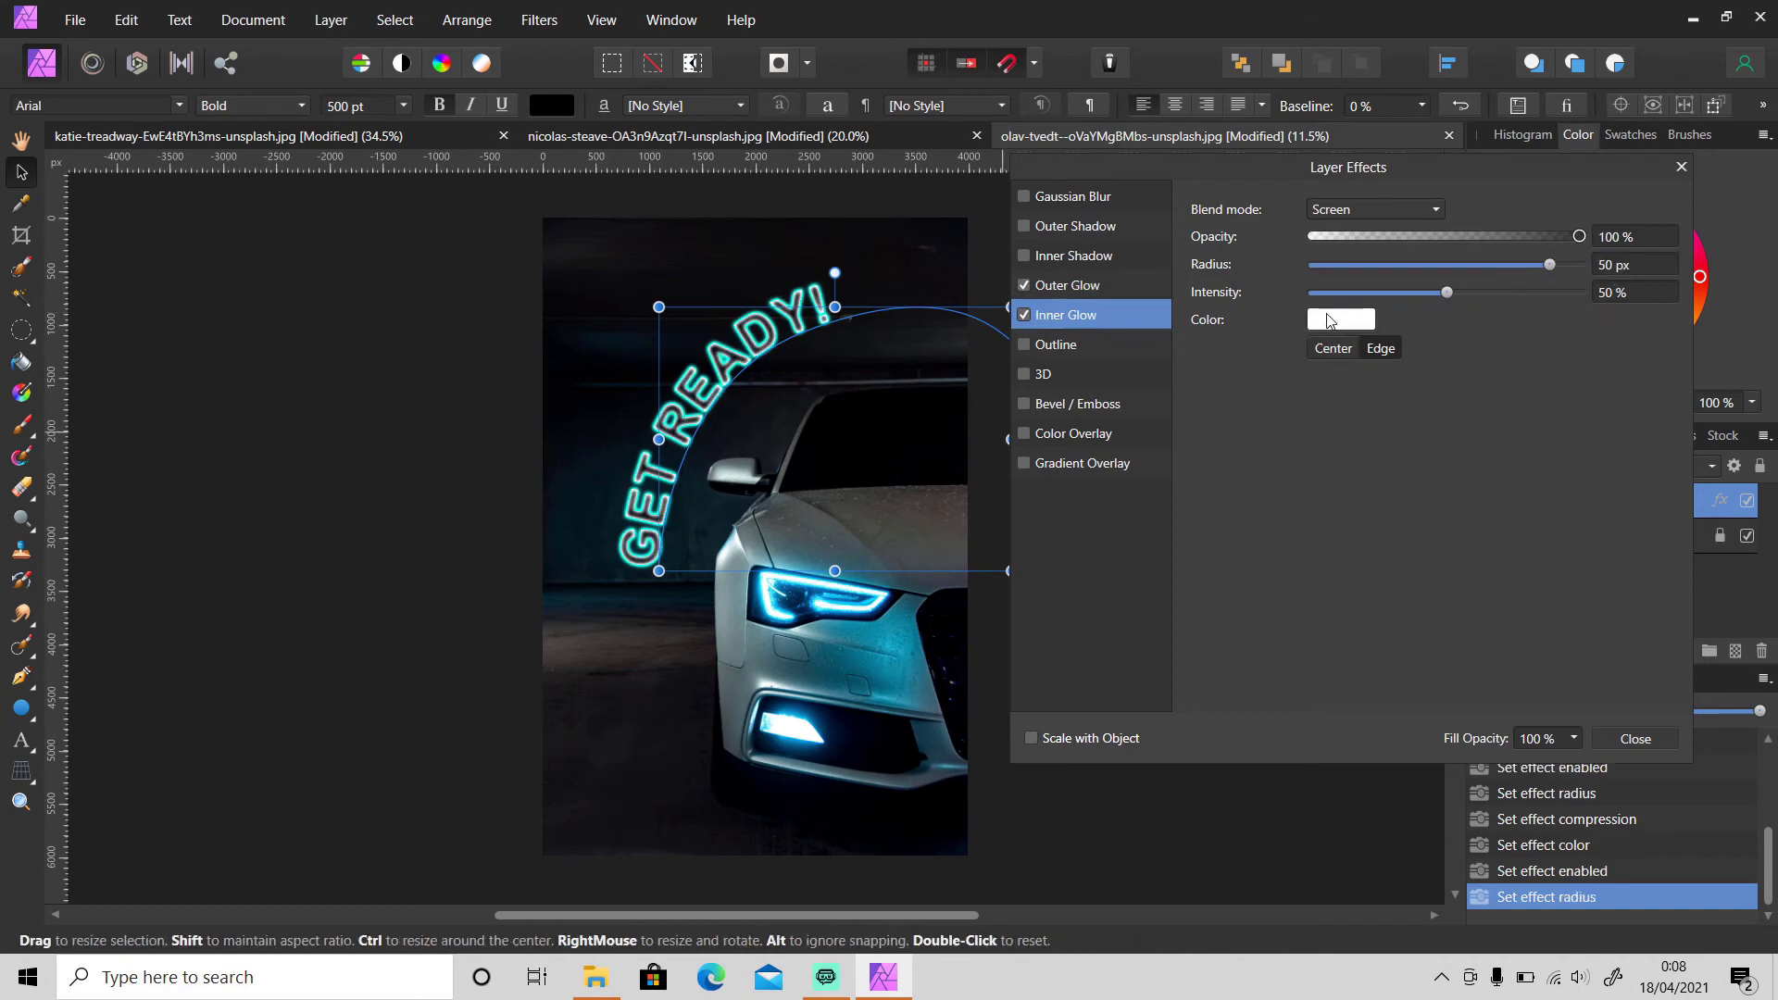
{"action": "left_click", "coordinate": [1330, 320]}
{"action": "mouse_move", "coordinate": [1297, 428]}
{"action": "left_mouse_down"}
{"action": "mouse_move", "coordinate": [1276, 433]}
{"action": "mouse_move", "coordinate": [1305, 475]}
{"action": "left_mouse_up"}
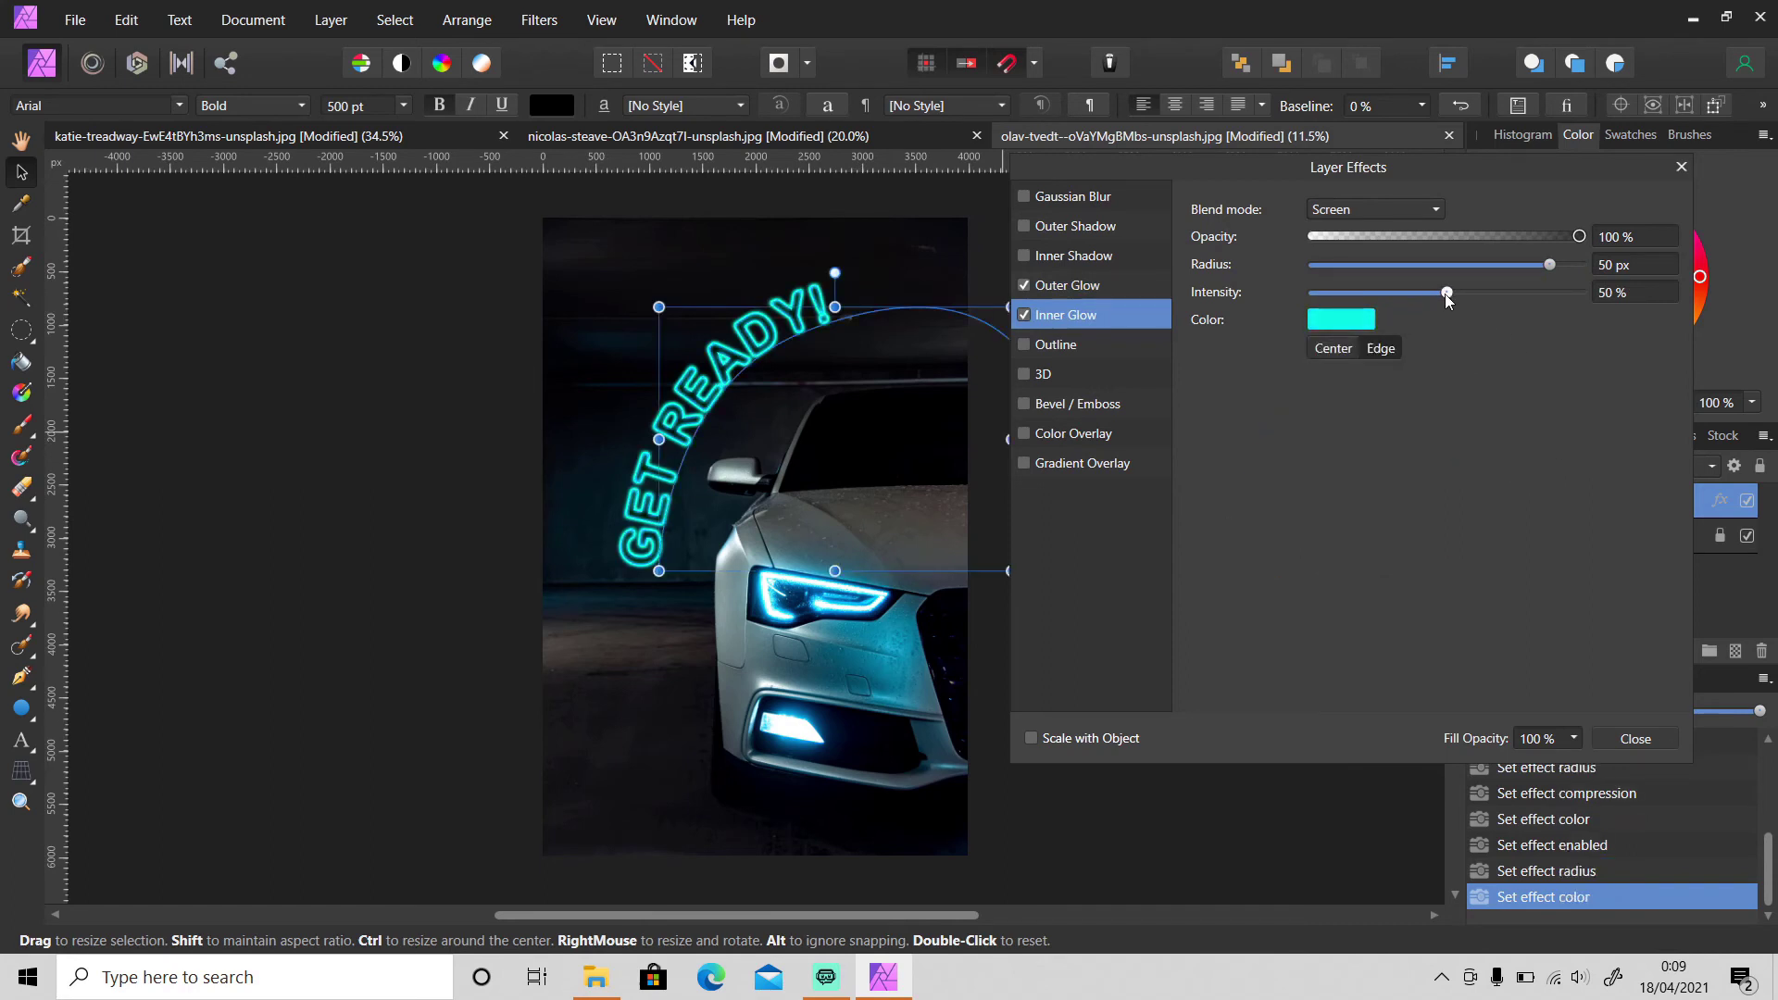
{"action": "left_click_drag", "start_coordinate": [1447, 291], "coordinate": [1543, 296]}
{"action": "type", "text": "50"}
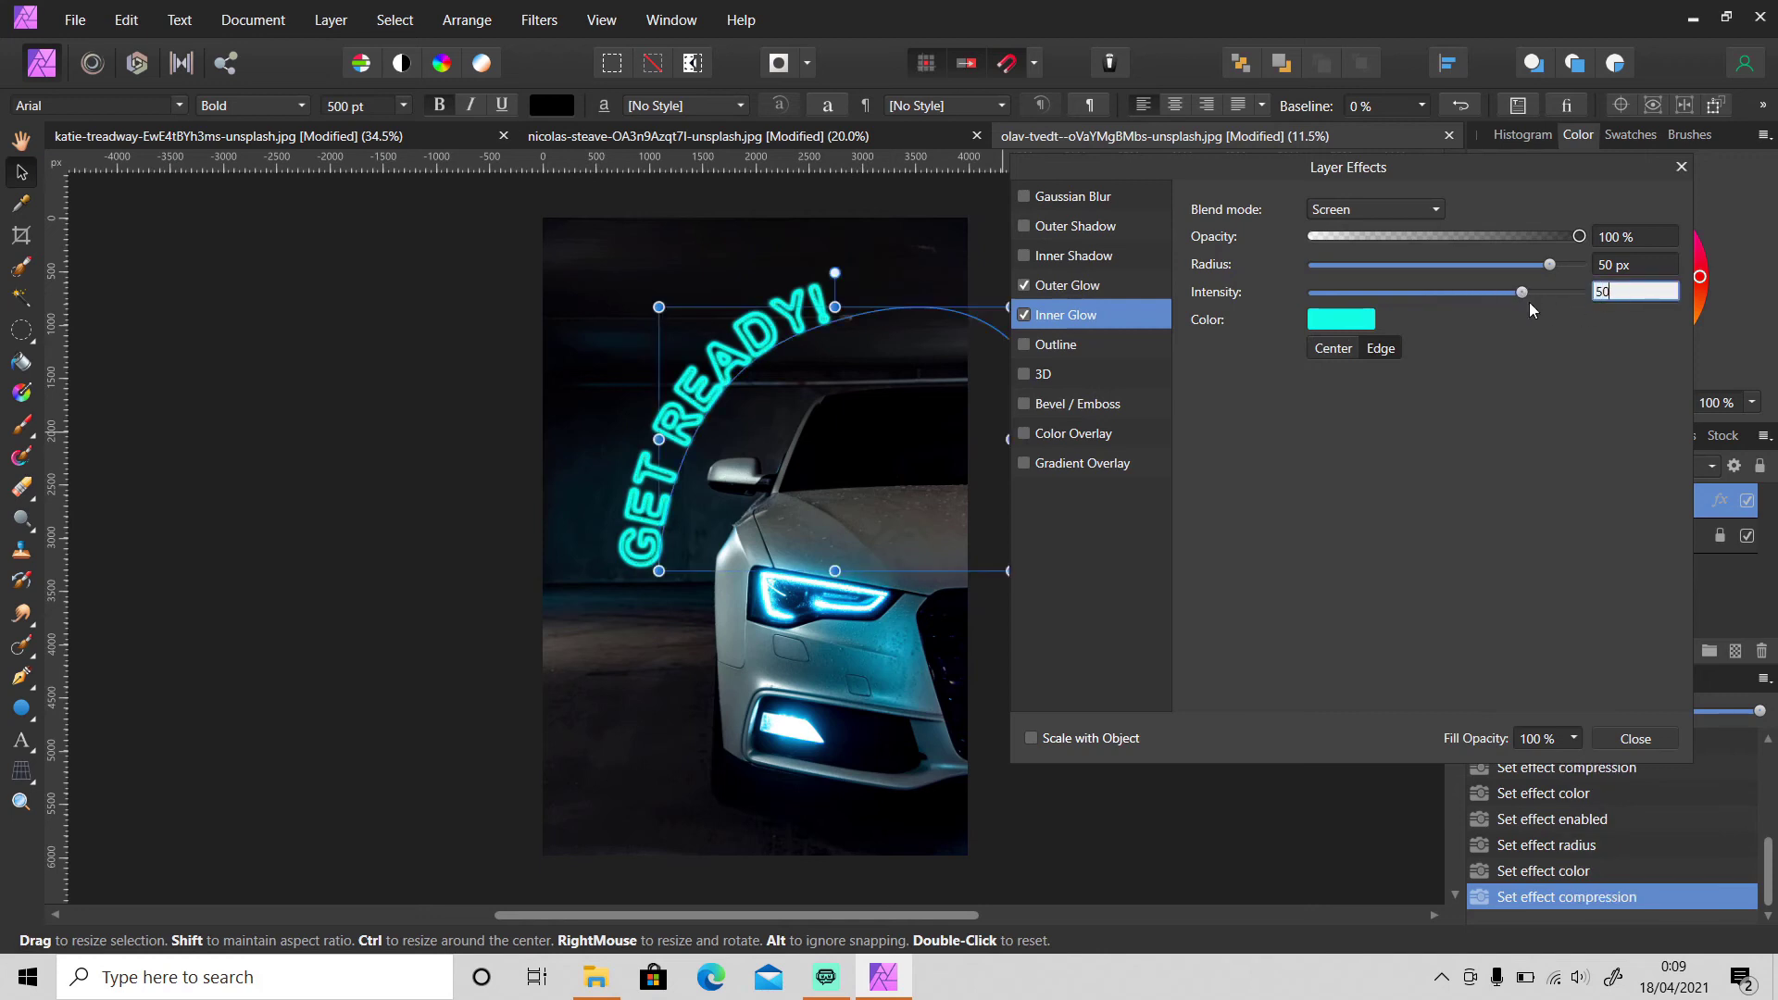
{"action": "key", "text": "Return"}
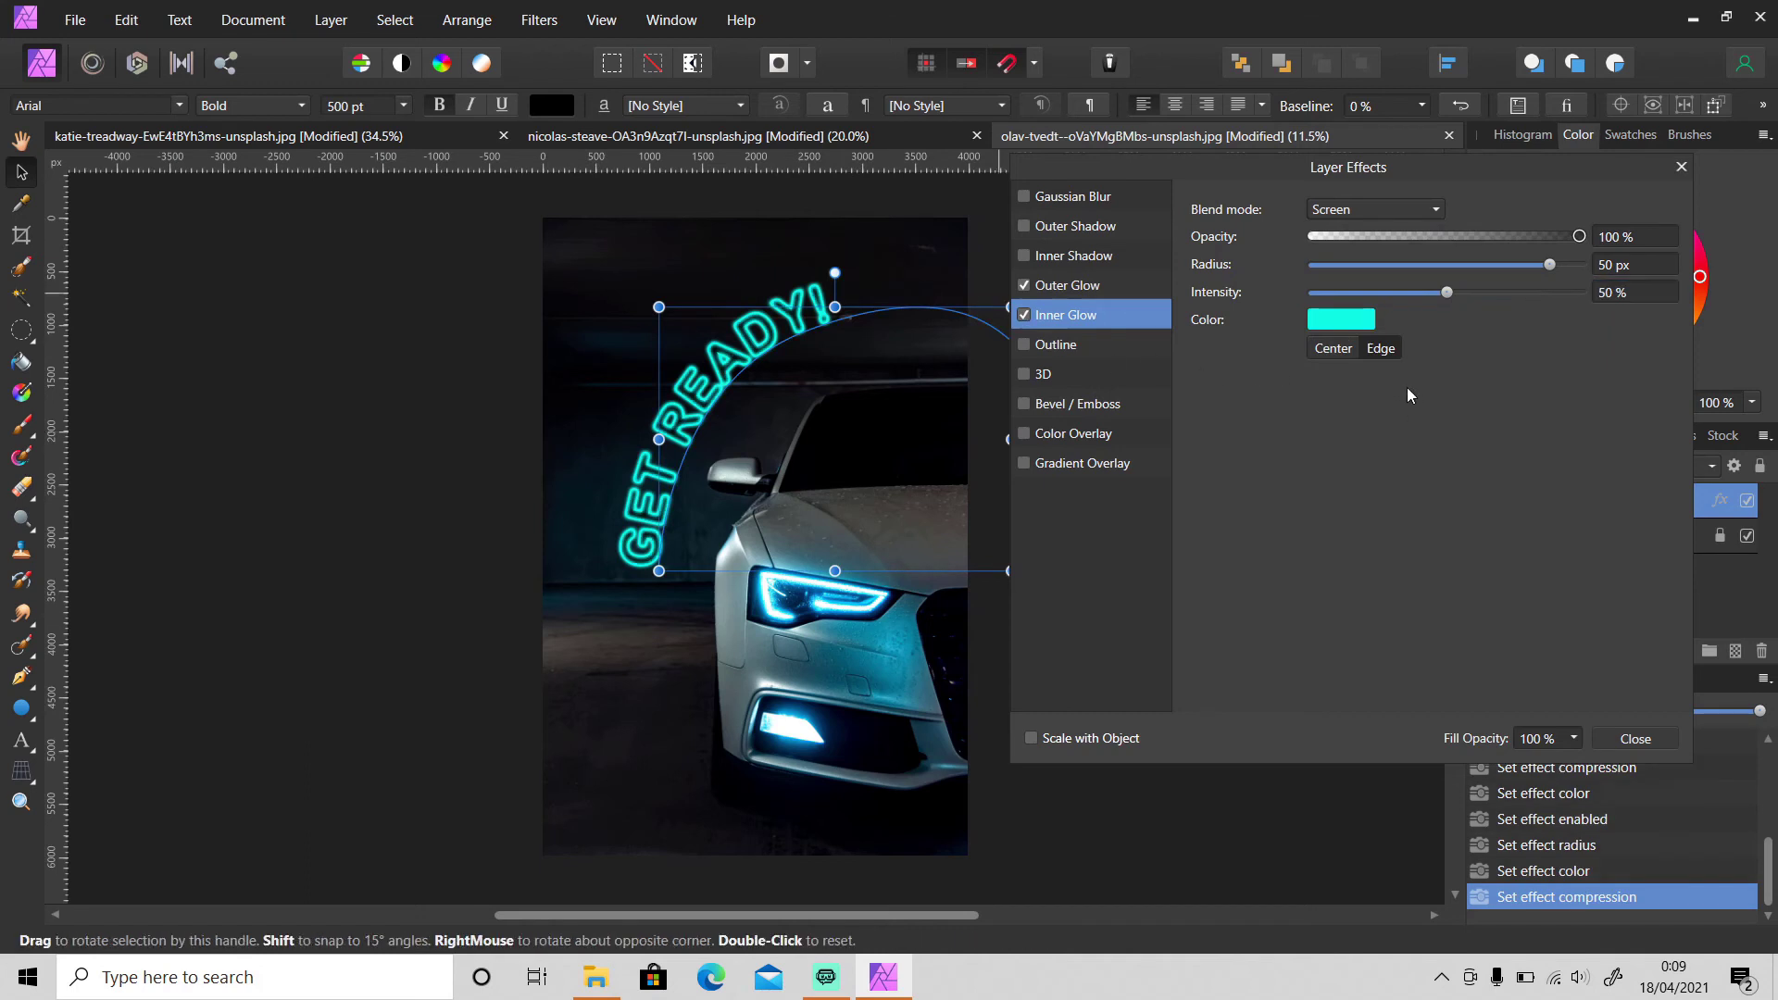
{"action": "left_click", "coordinate": [1334, 355]}
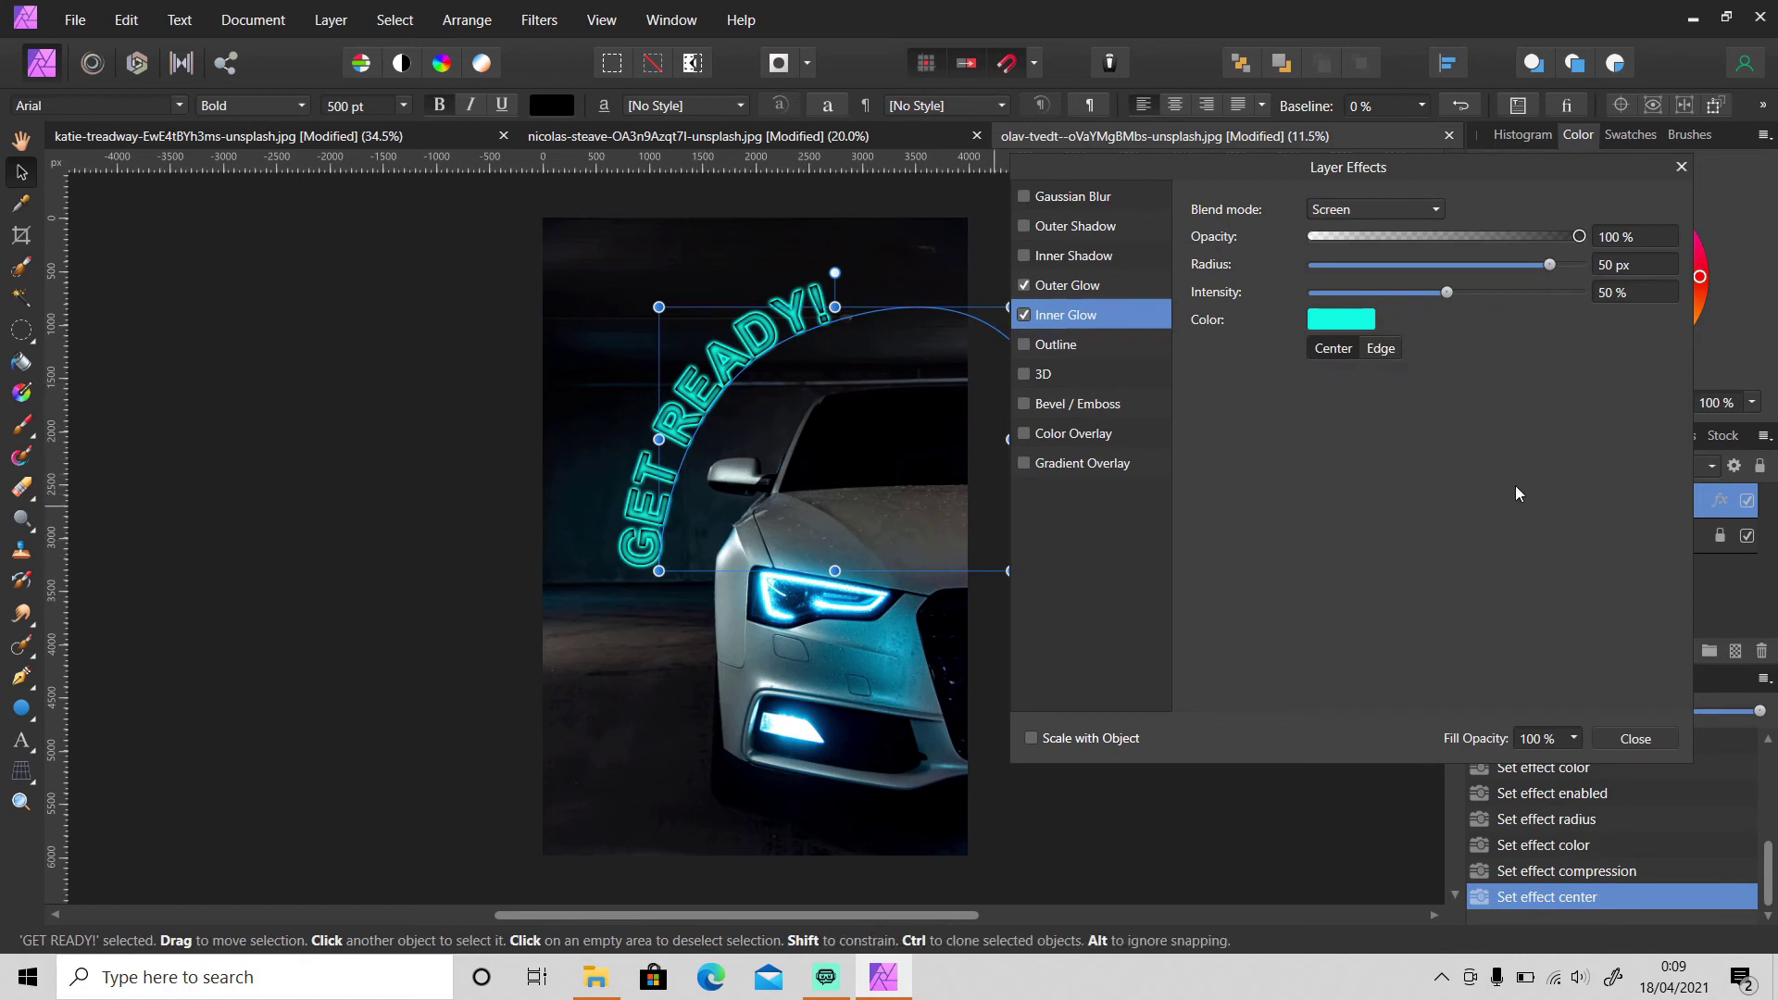
{"action": "left_click", "coordinate": [1681, 167]}
Raise the GET READY! inner glow intensity to about 93–100 % and preview it deselected.
{"action": "left_click", "coordinate": [1243, 436]}
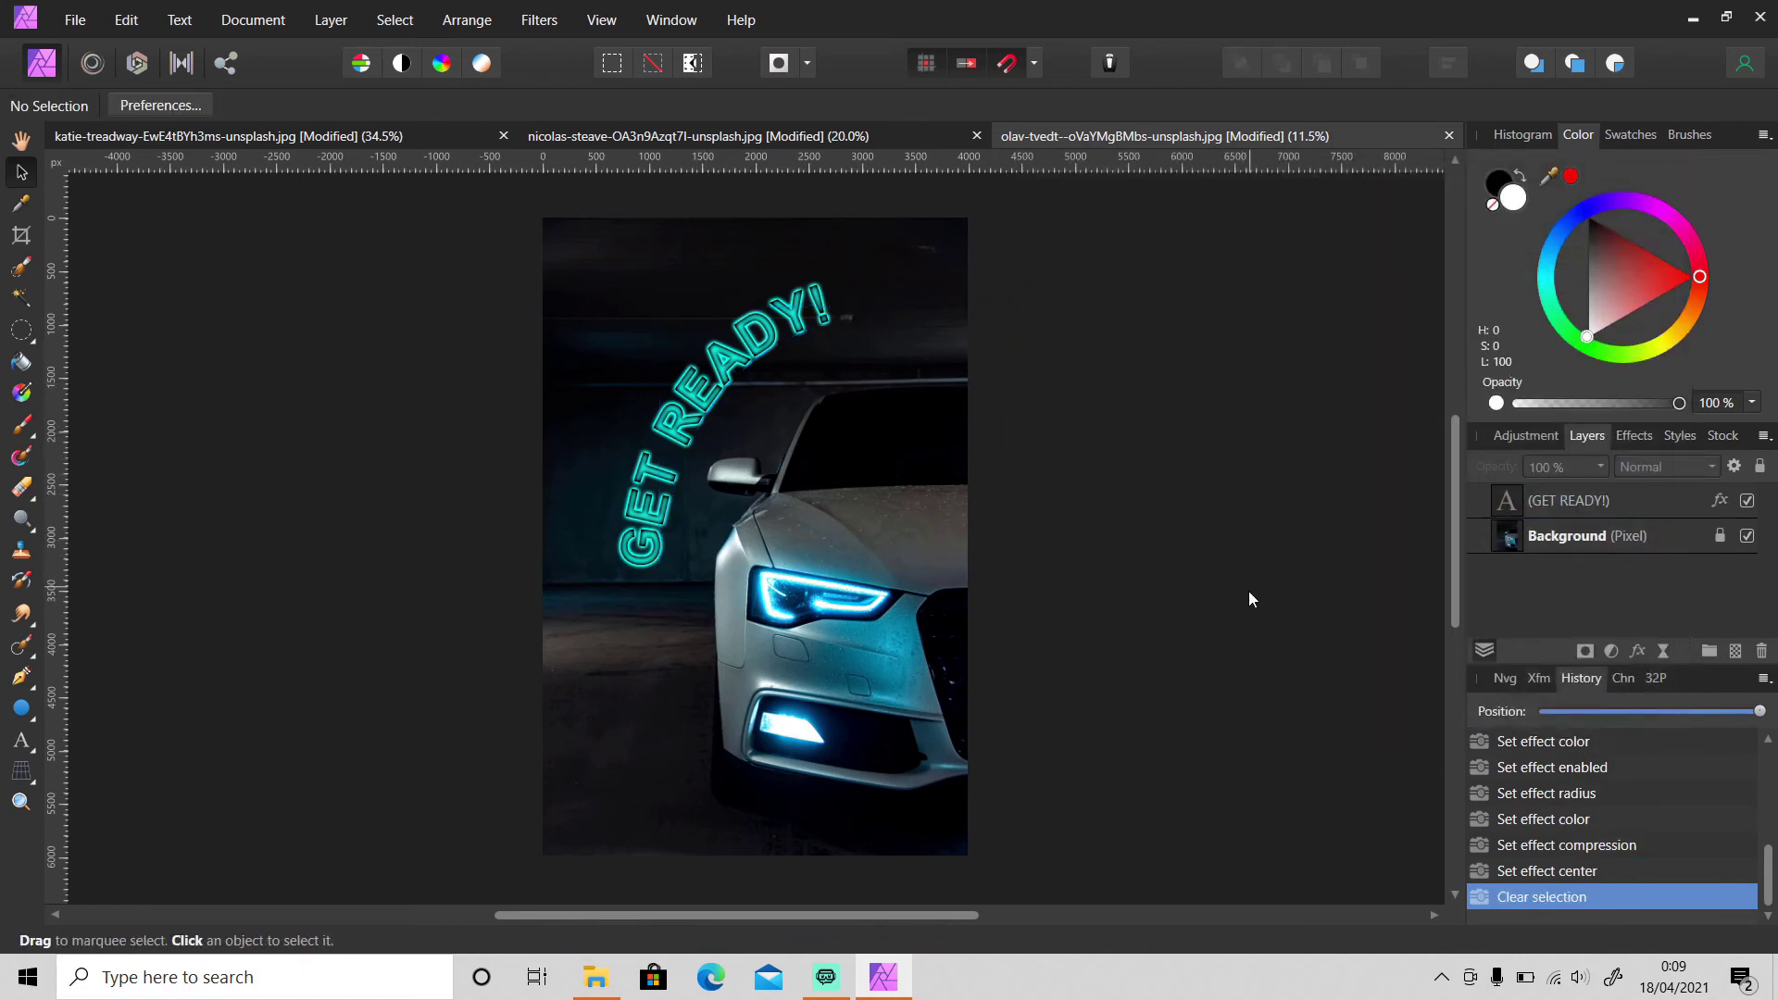
{"action": "left_click", "coordinate": [1718, 500]}
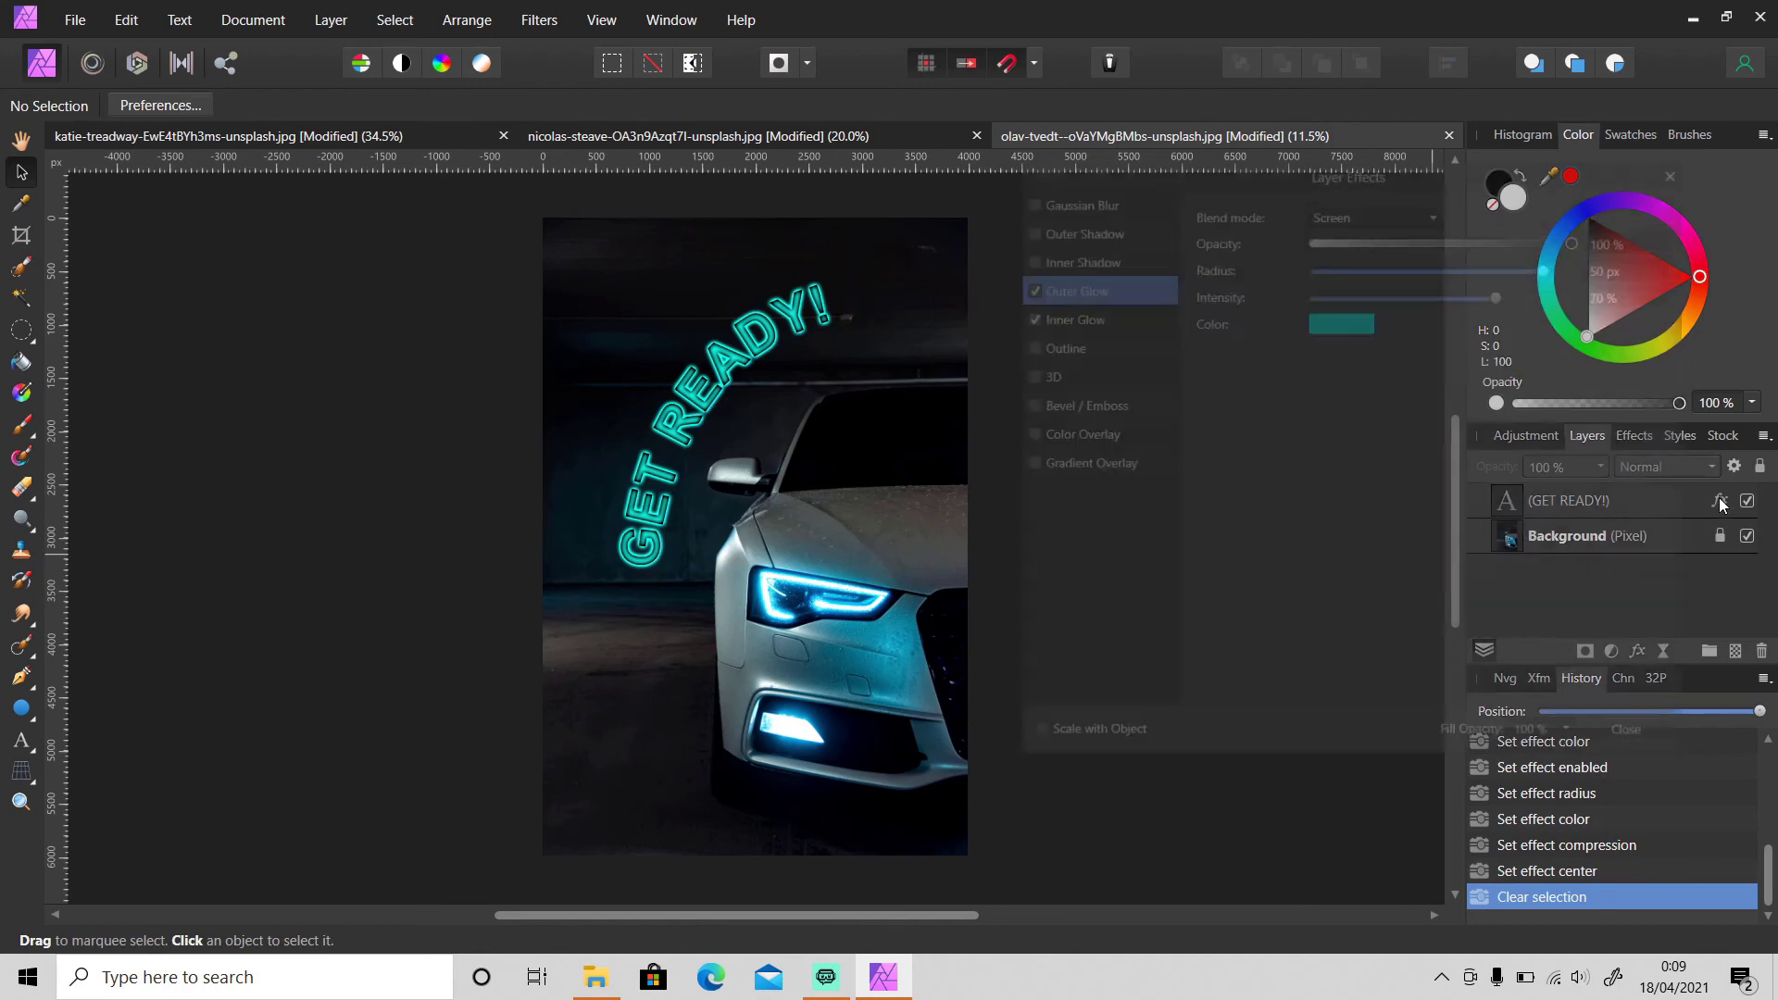
{"action": "left_click", "coordinate": [1087, 315]}
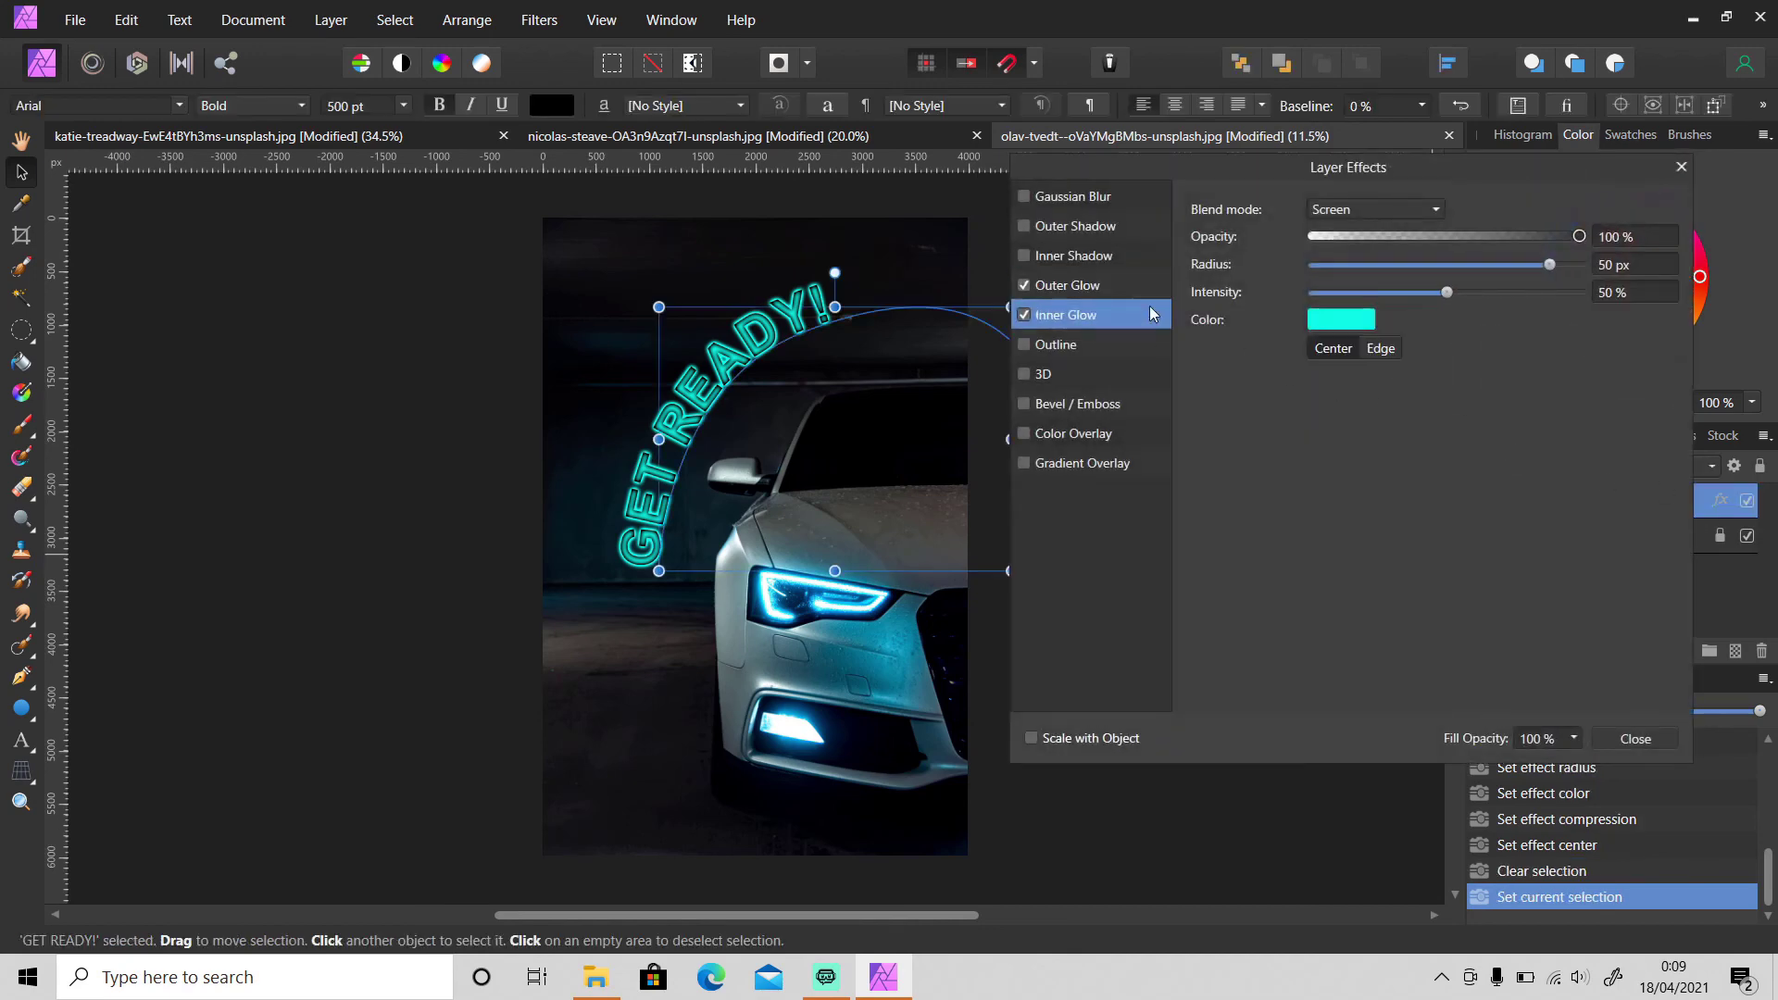
{"action": "left_click_drag", "start_coordinate": [1447, 291], "coordinate": [1667, 287]}
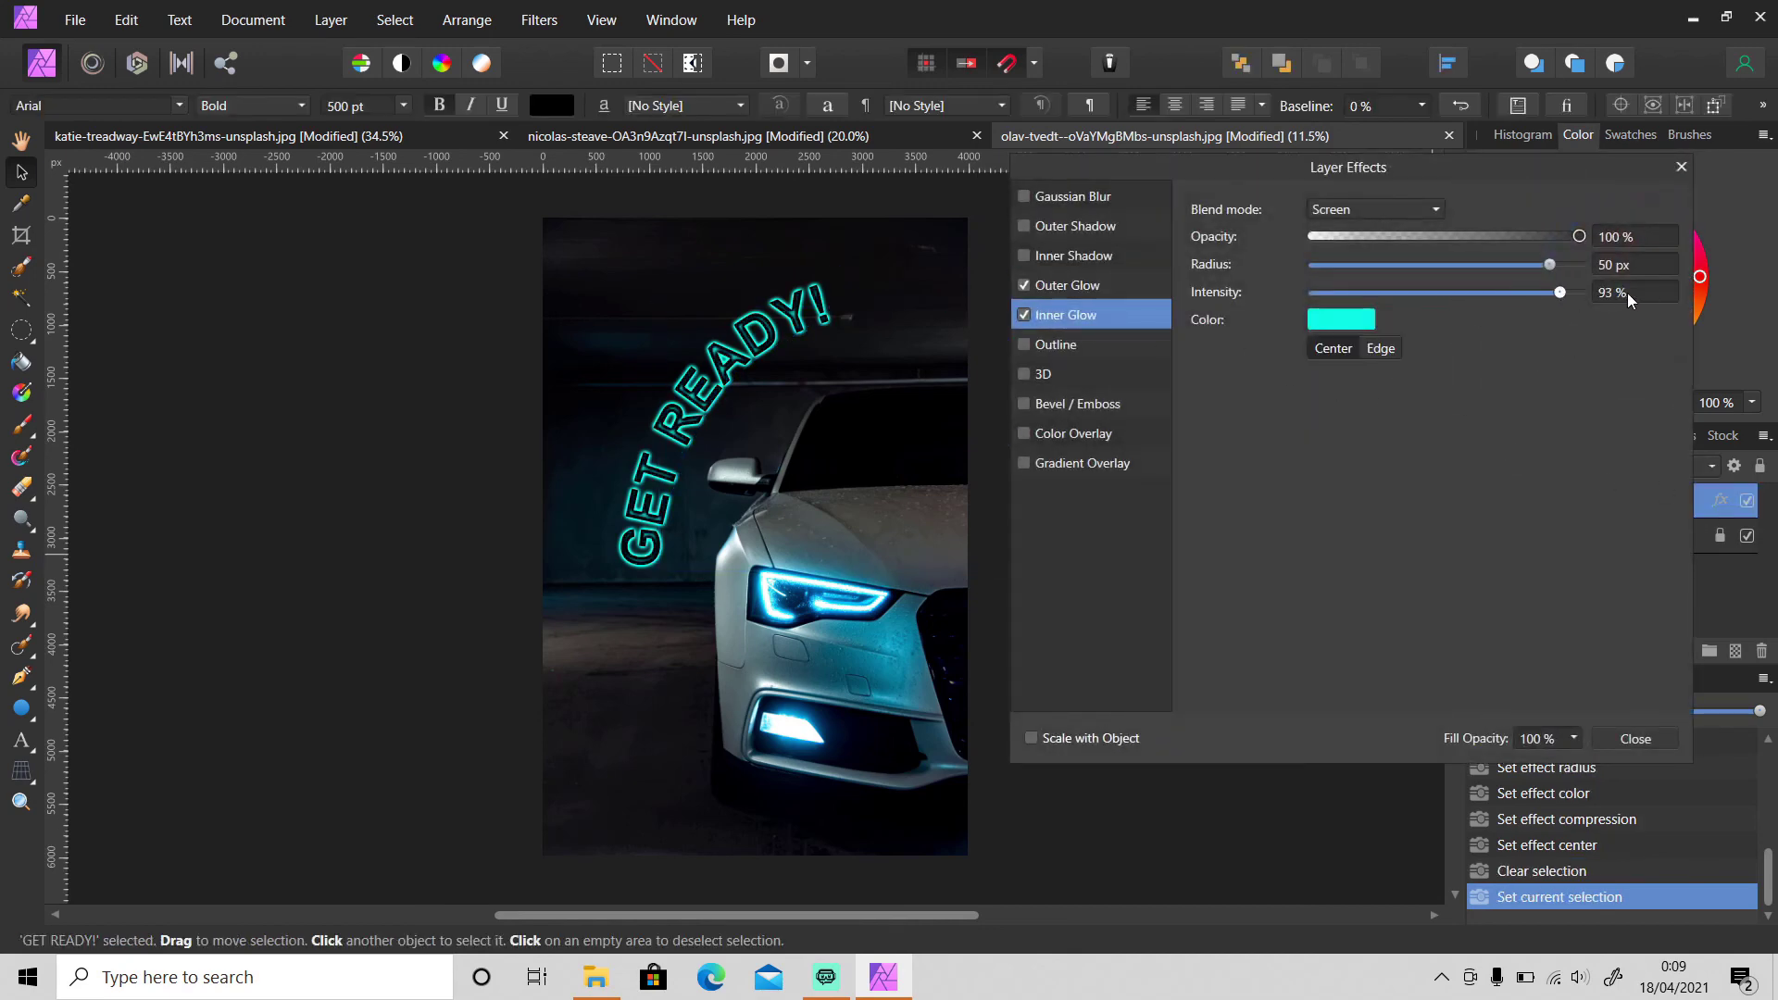
{"action": "left_click", "coordinate": [1681, 165]}
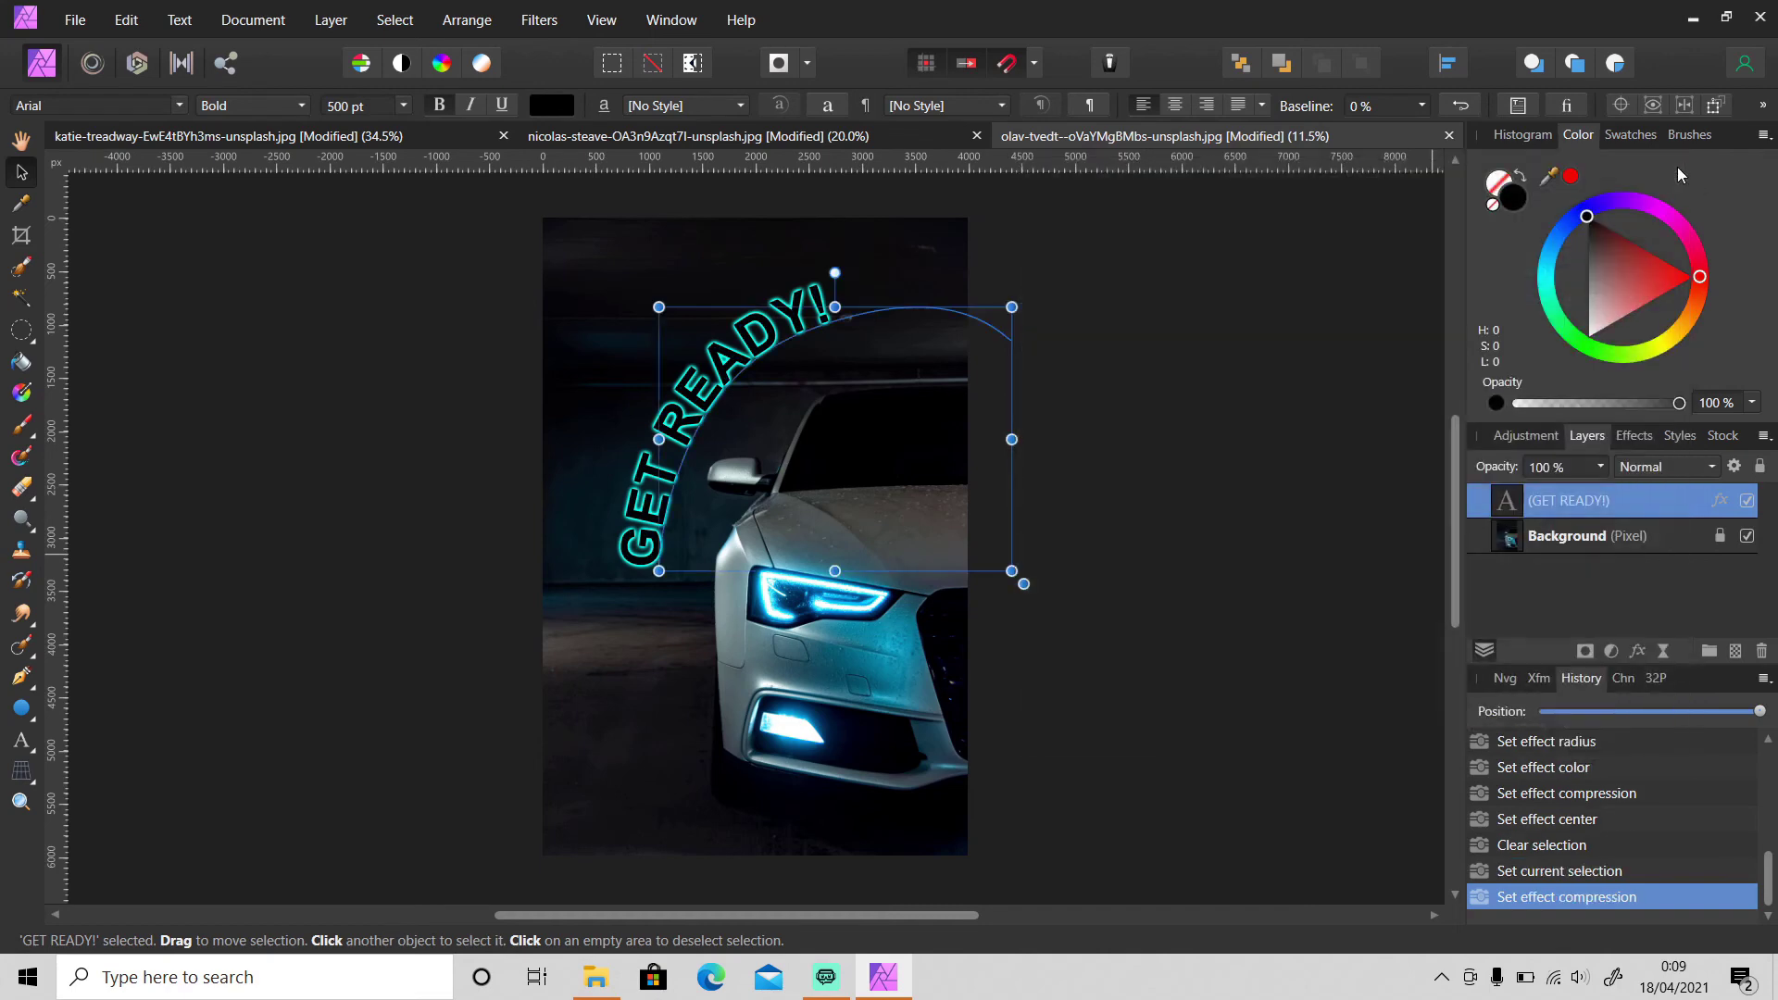
{"action": "left_click", "coordinate": [1128, 417]}
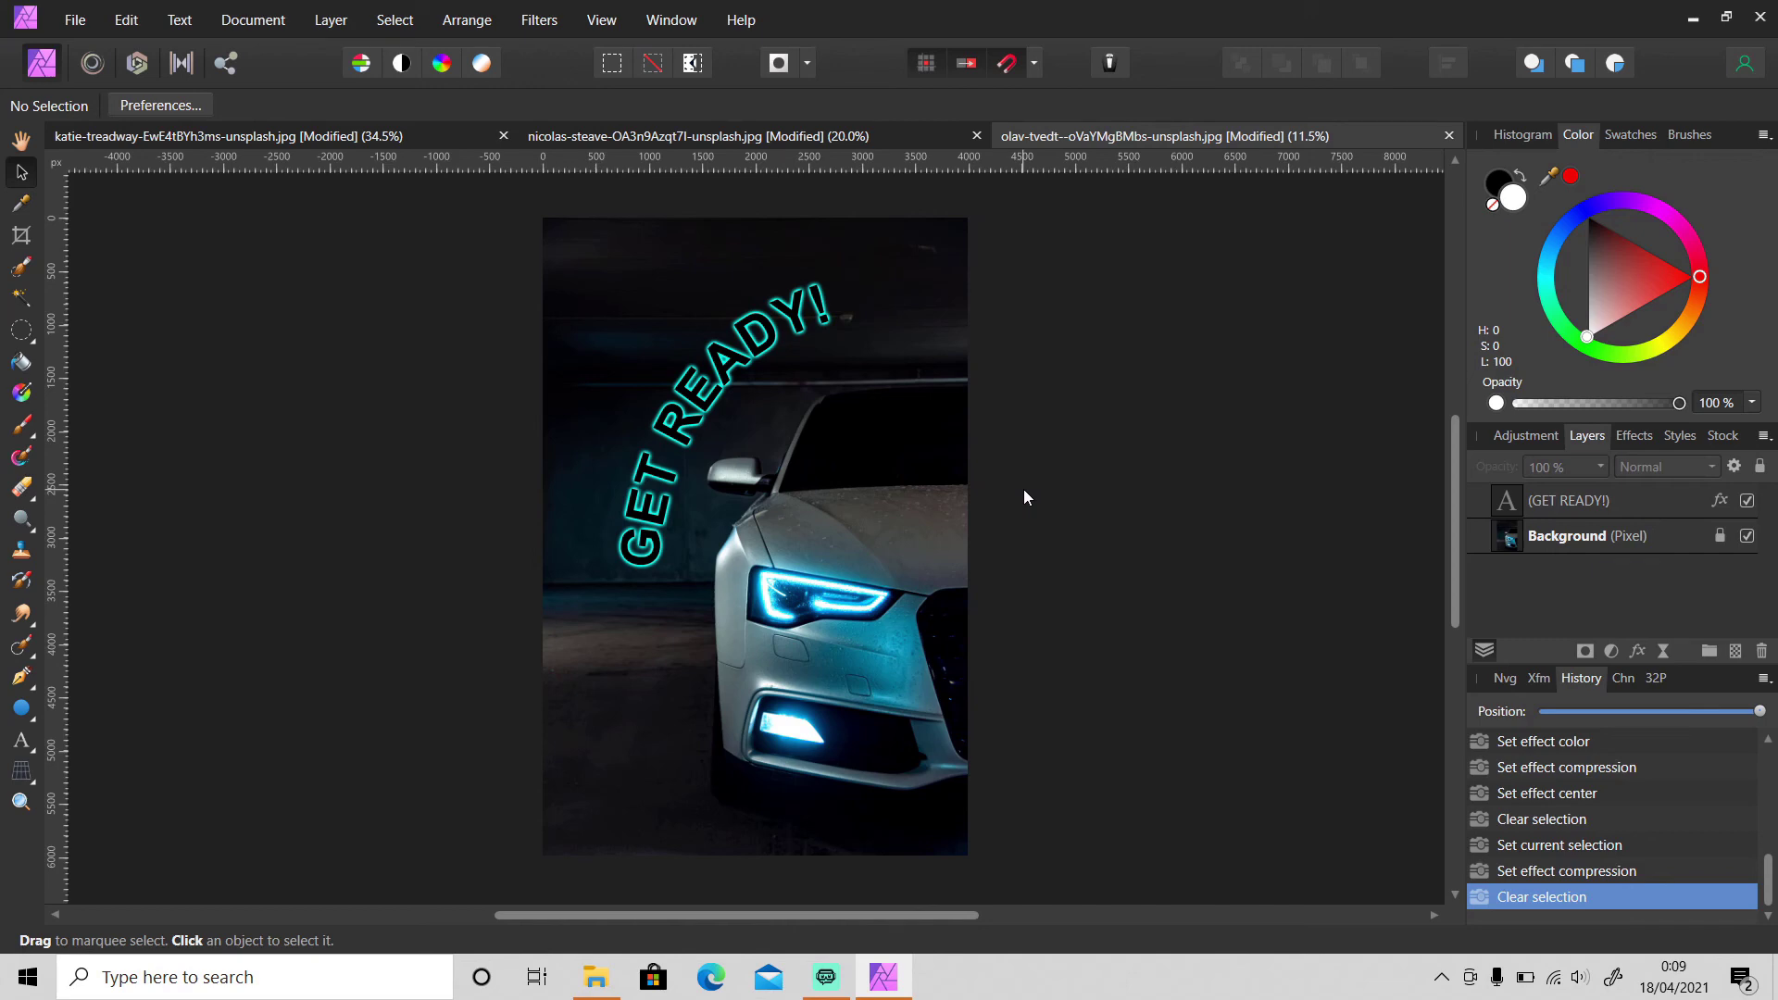
Switch to the nicolas-steave basketball tab, then the katie-treadway giraffe tab.
{"action": "left_click", "coordinate": [683, 136]}
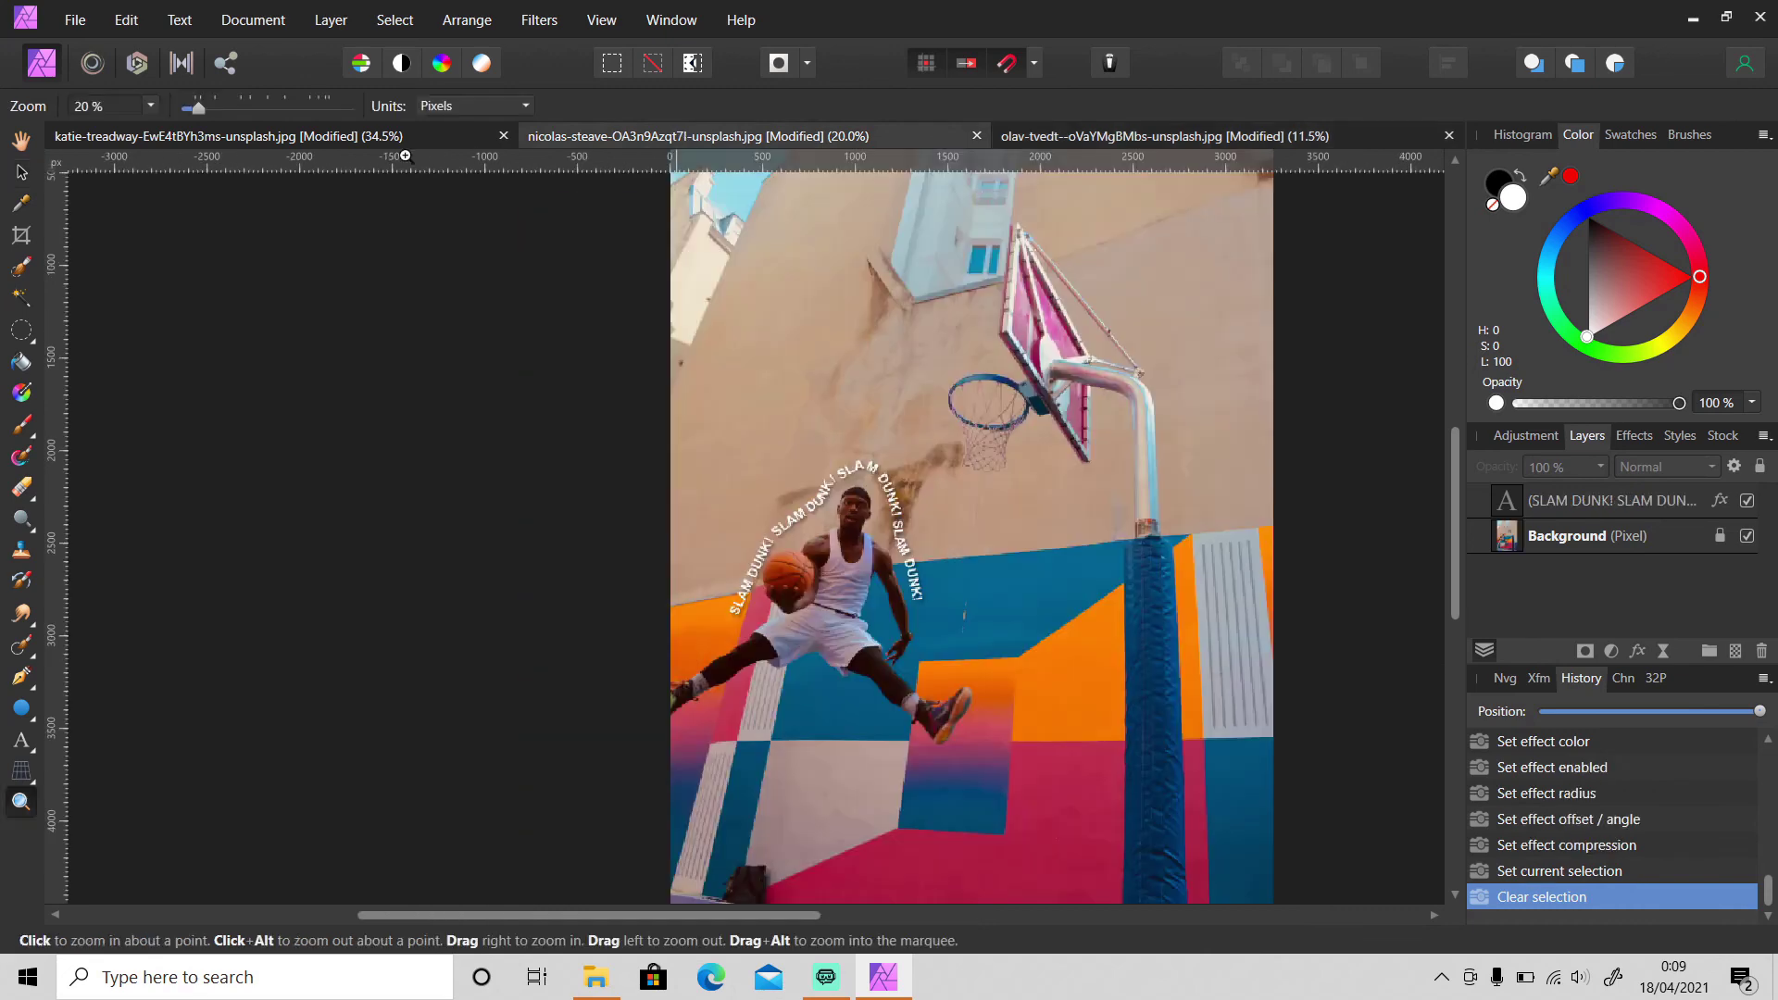
{"action": "left_click", "coordinate": [337, 140]}
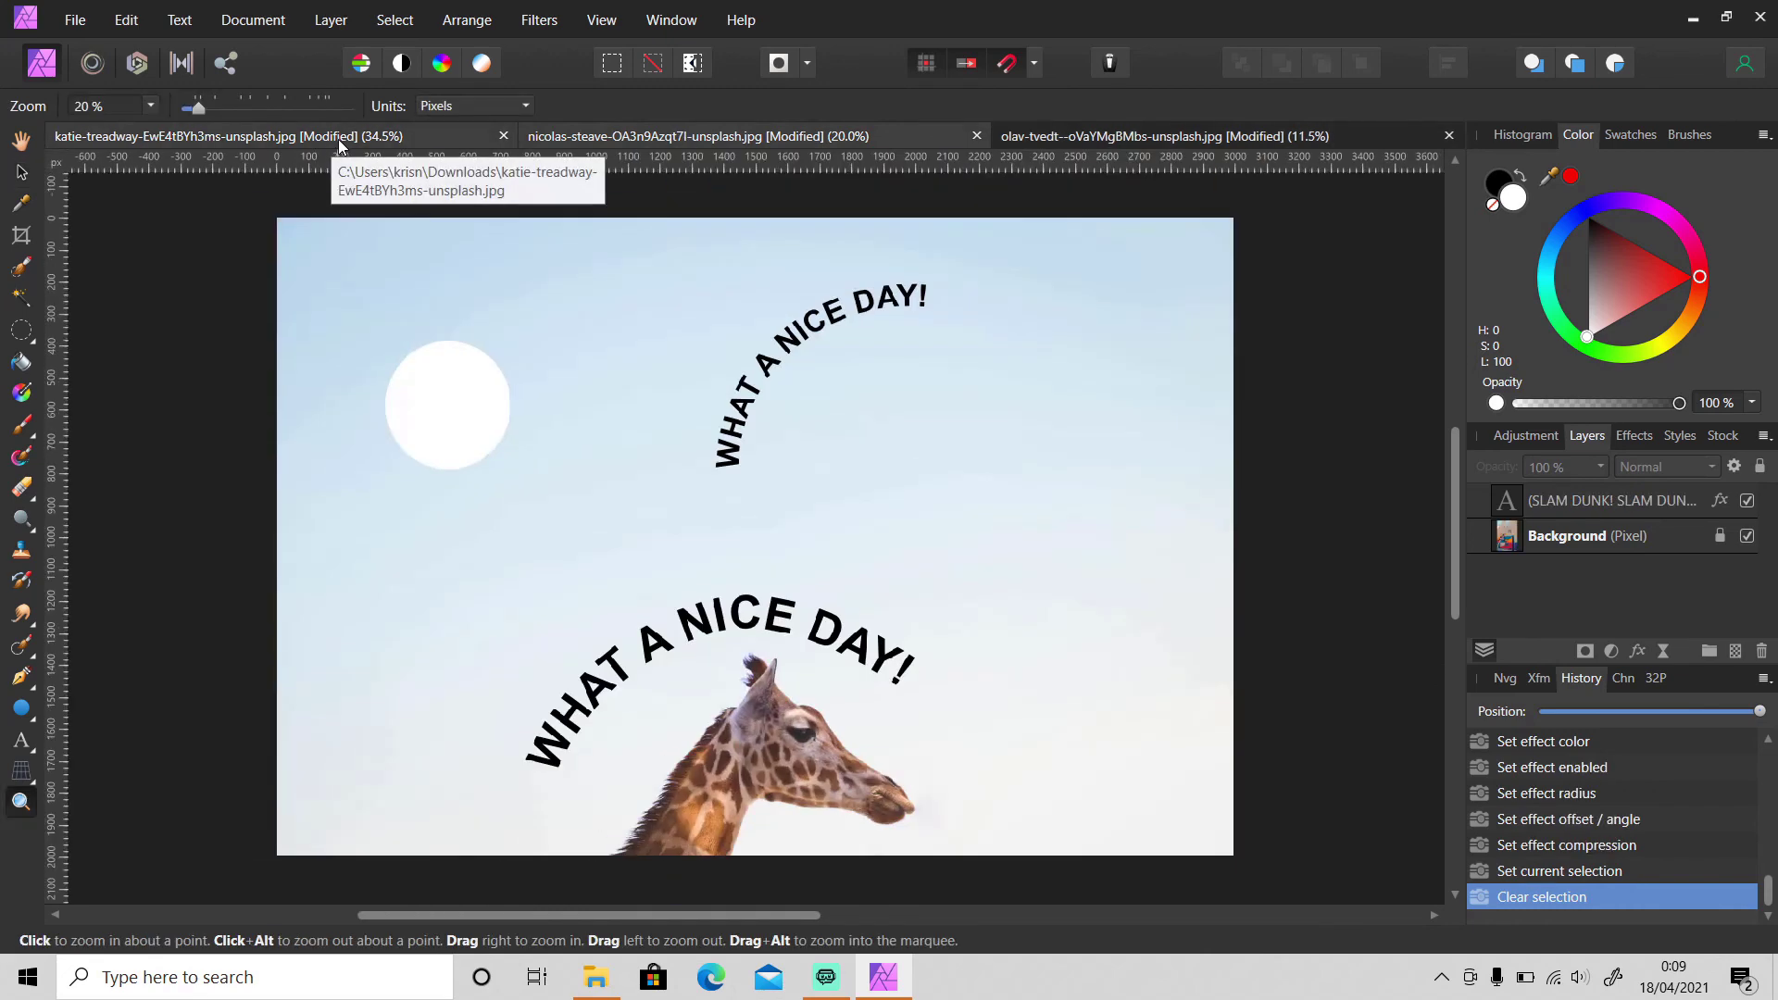